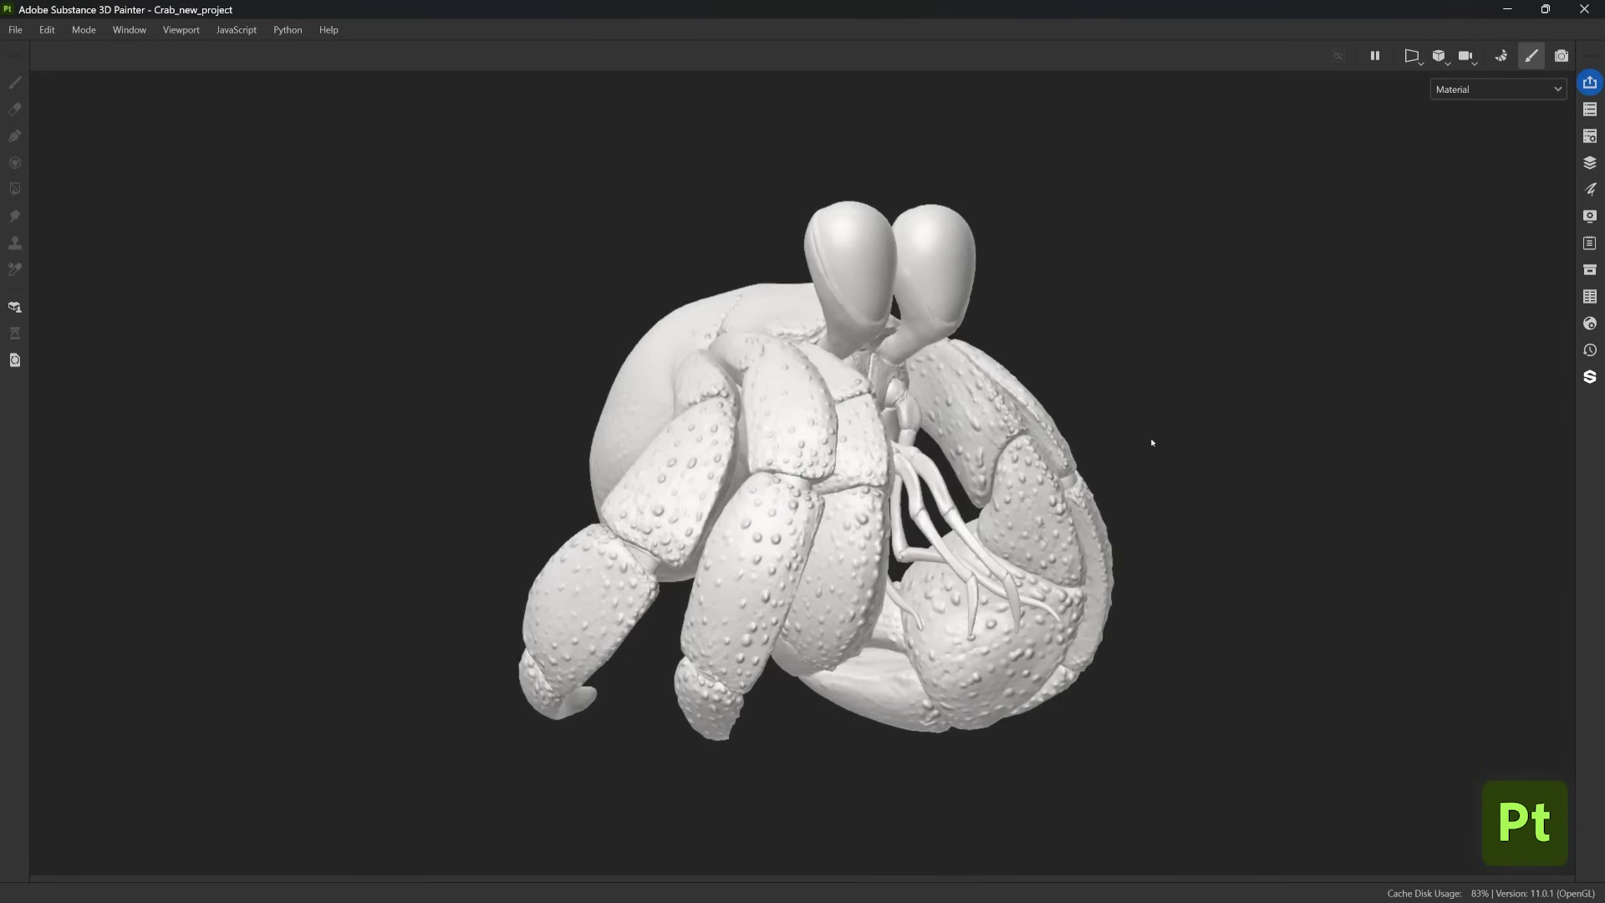
- Show the interface panels and review the texture set list and the mesh maps of the LEGS set
key("Tab")
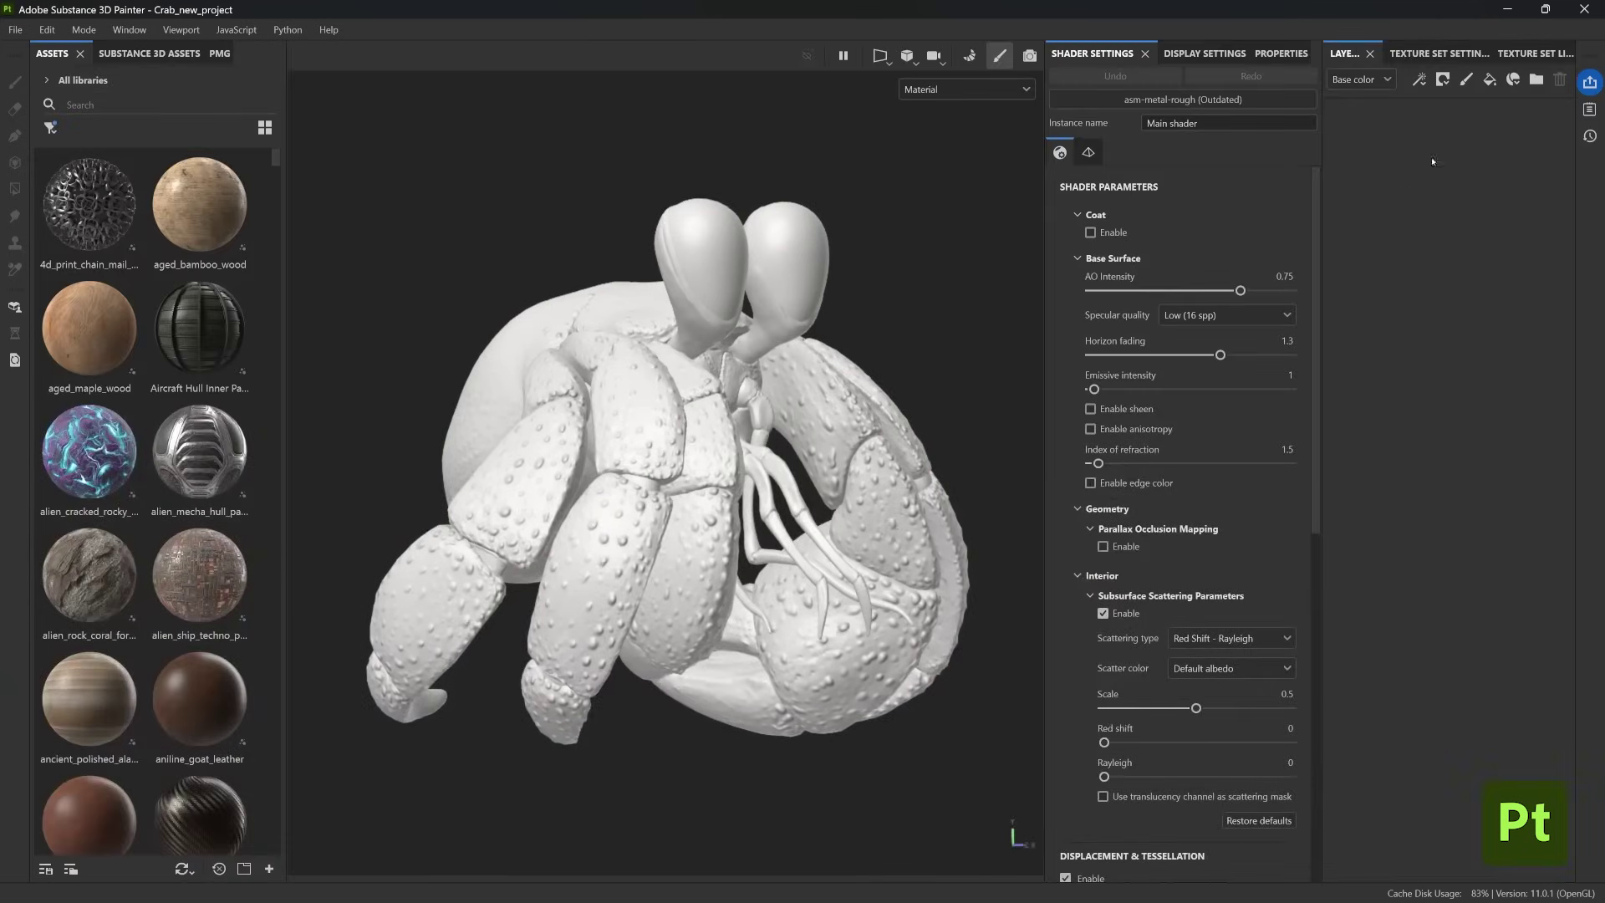
left_click(1536, 53)
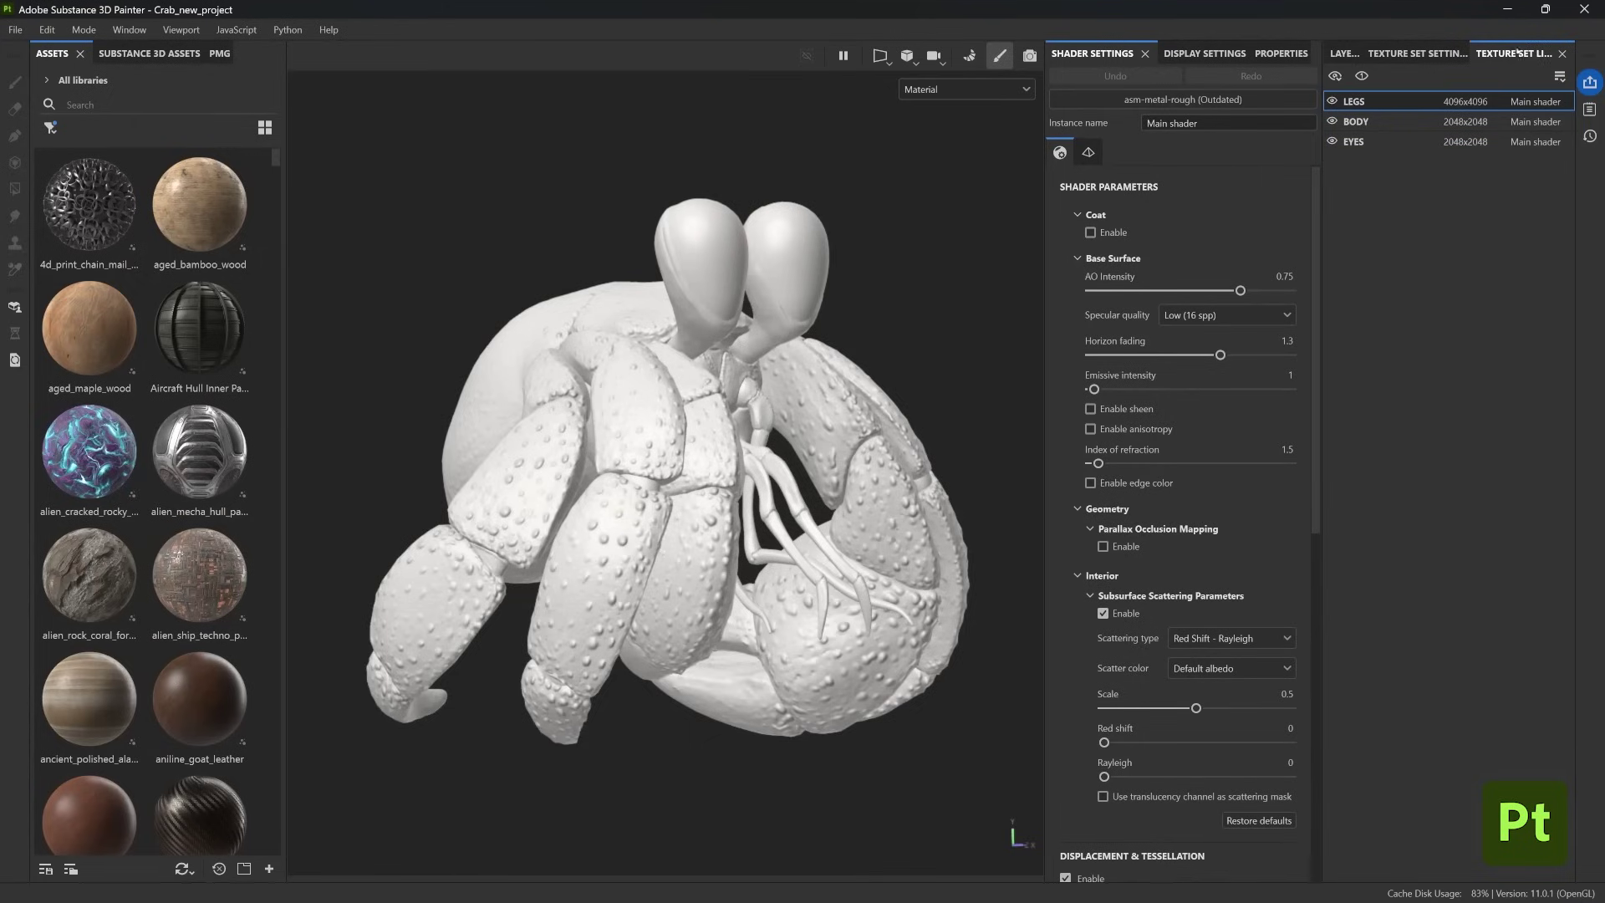
left_click(1417, 53)
scroll(1448, 418, "down", 3)
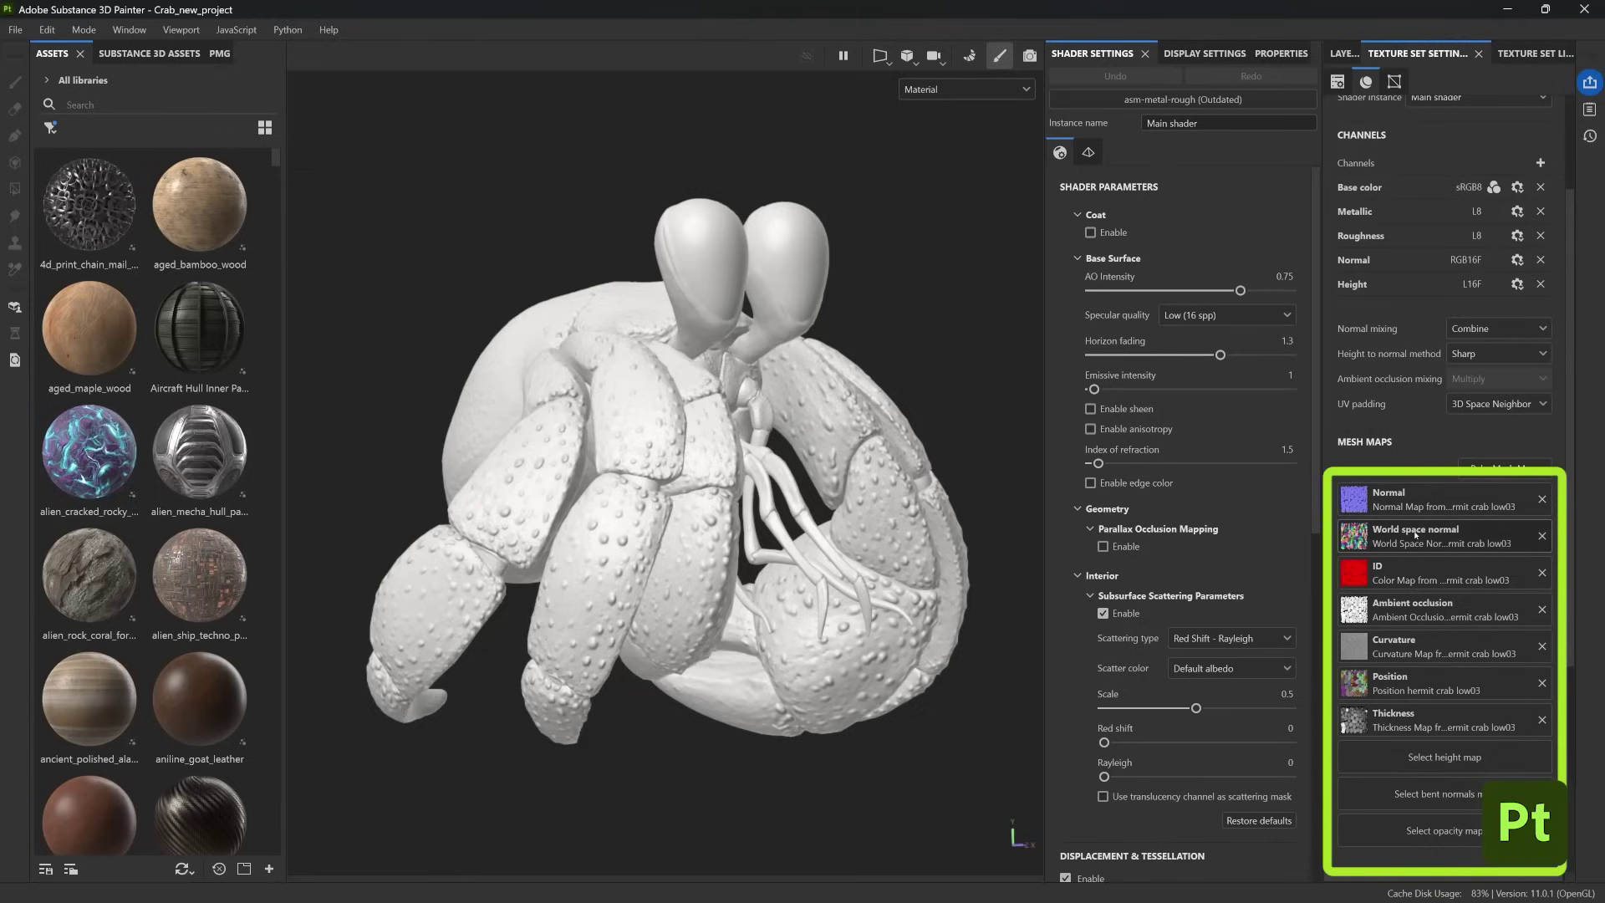
scroll(1415, 535, "up", 3)
left_click(1344, 55)
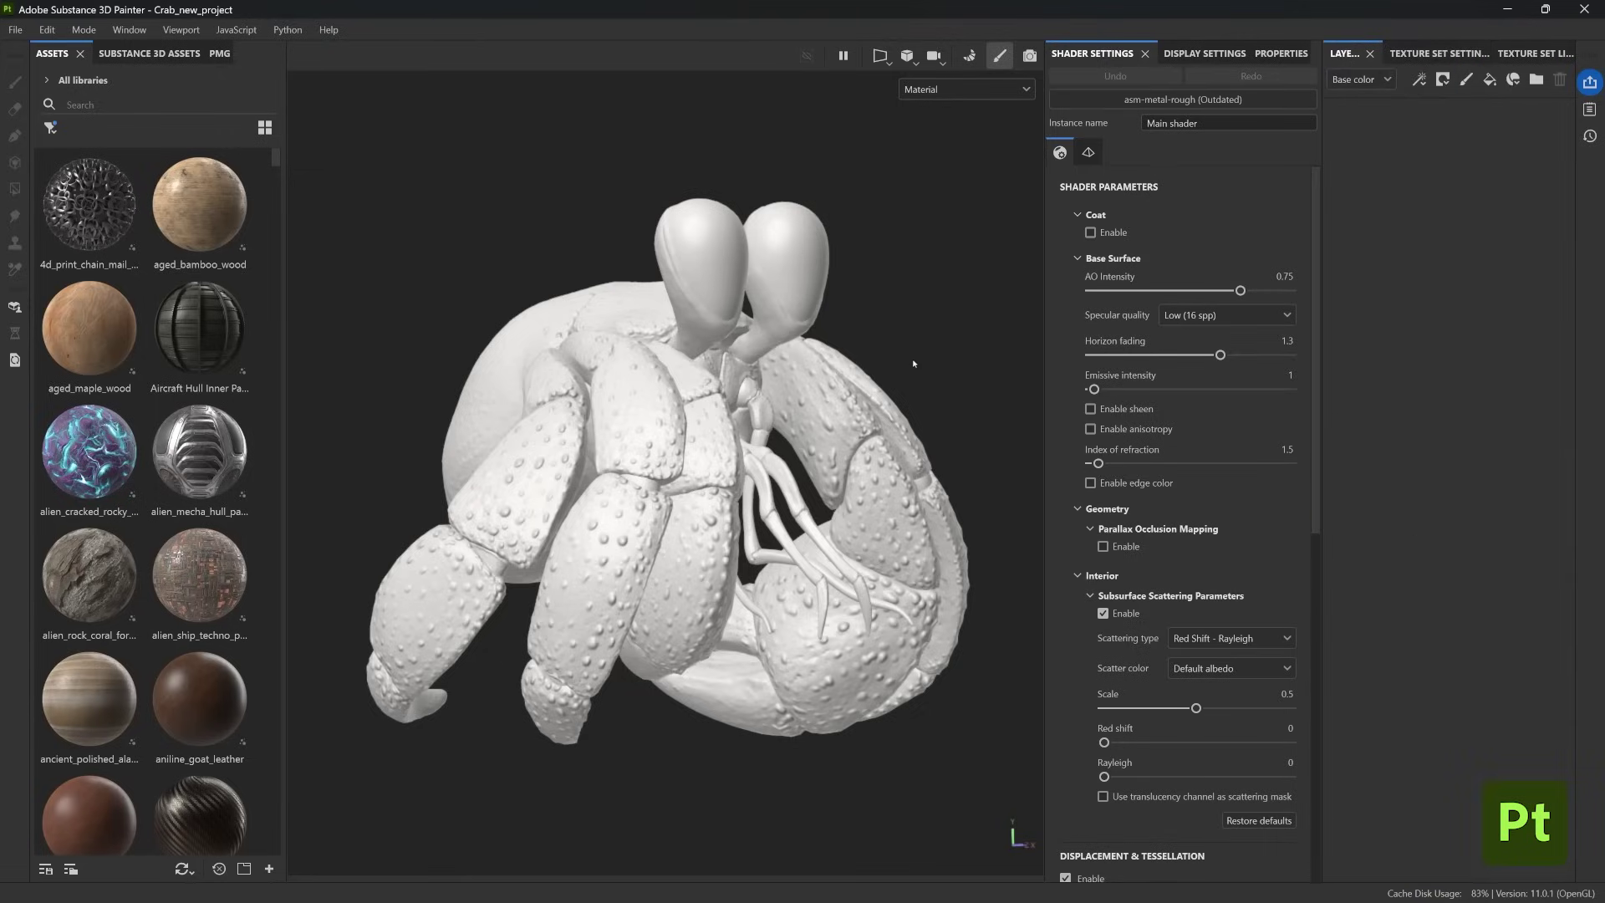
- Isolate the LEGS texture set in the viewport and add a fill layer named BASE YELLOW
key("alt+q")
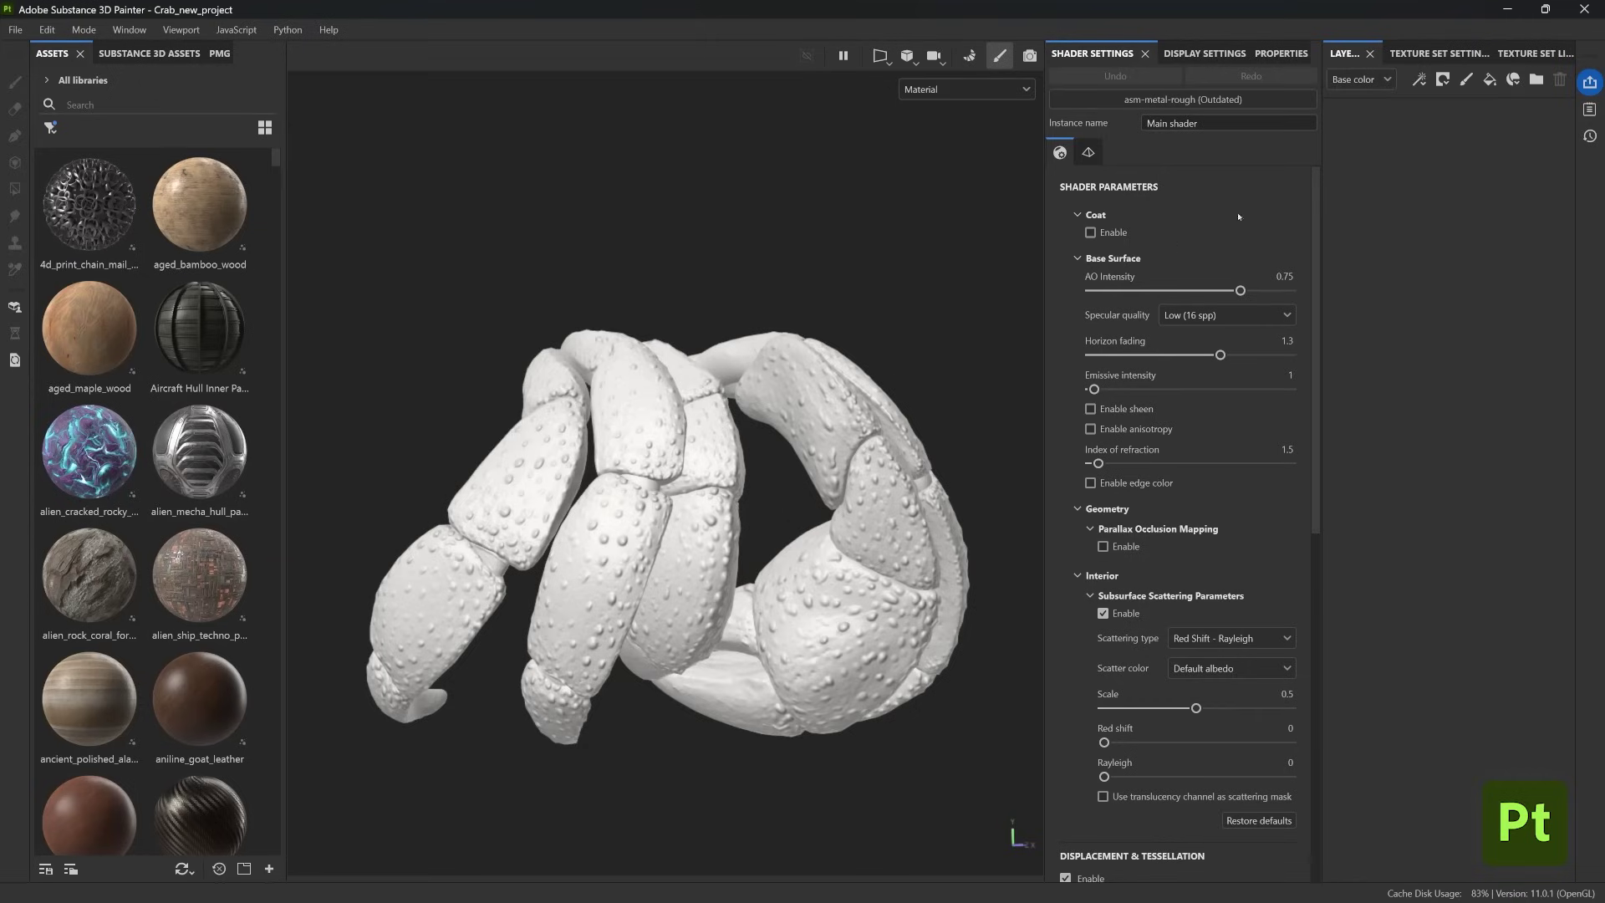
left_click(1489, 79)
double_click(1392, 118)
type("BASE")
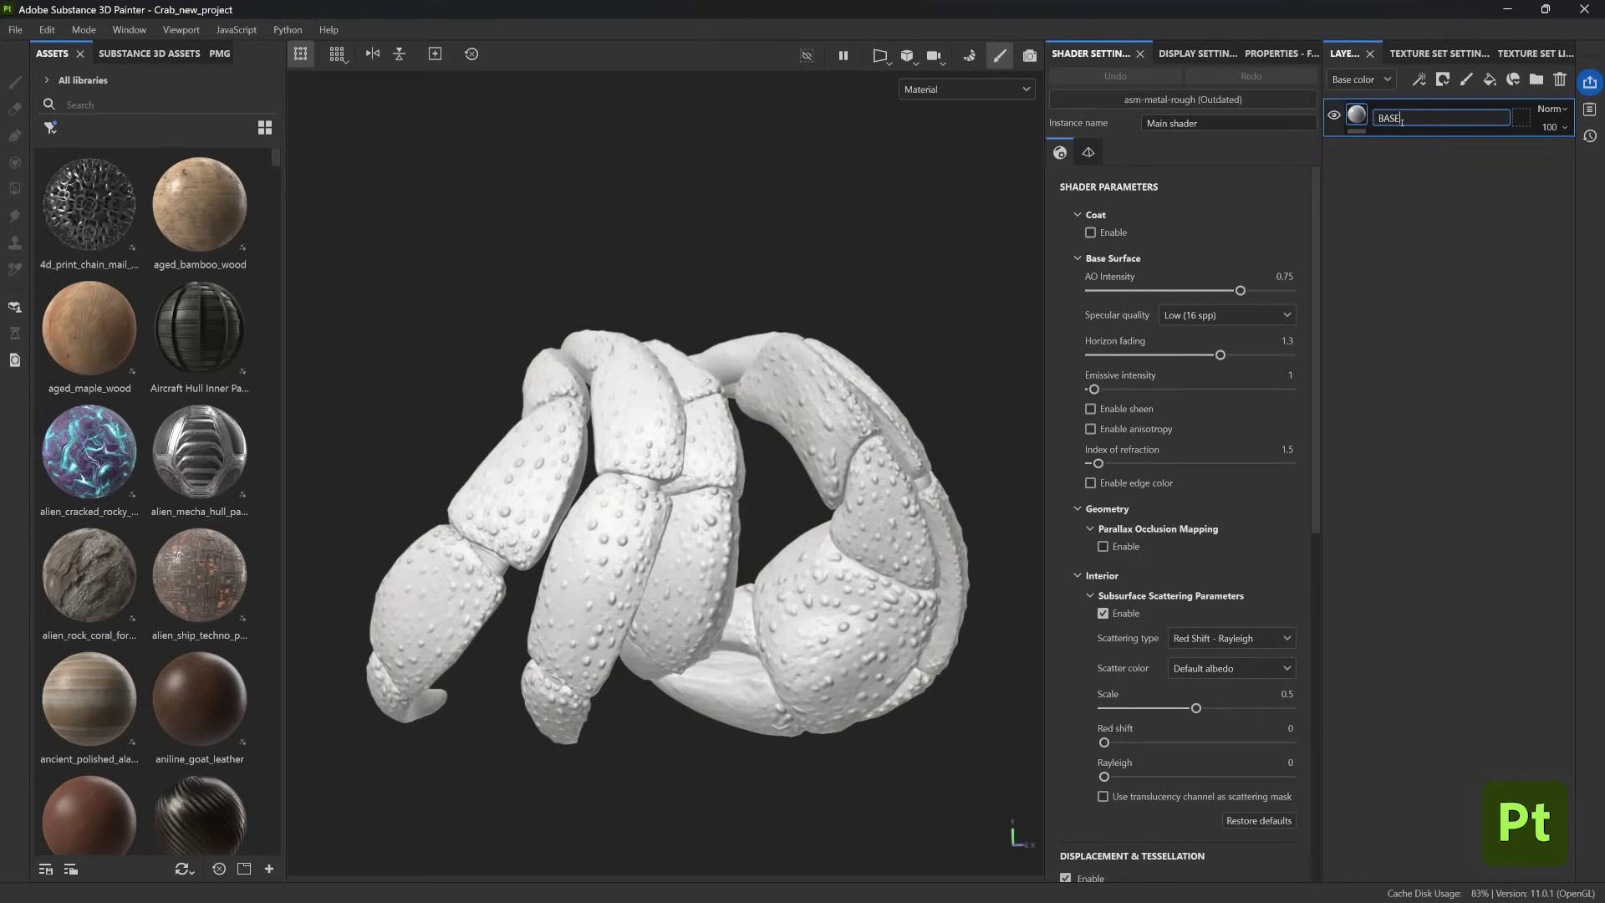
type(" YELLOW")
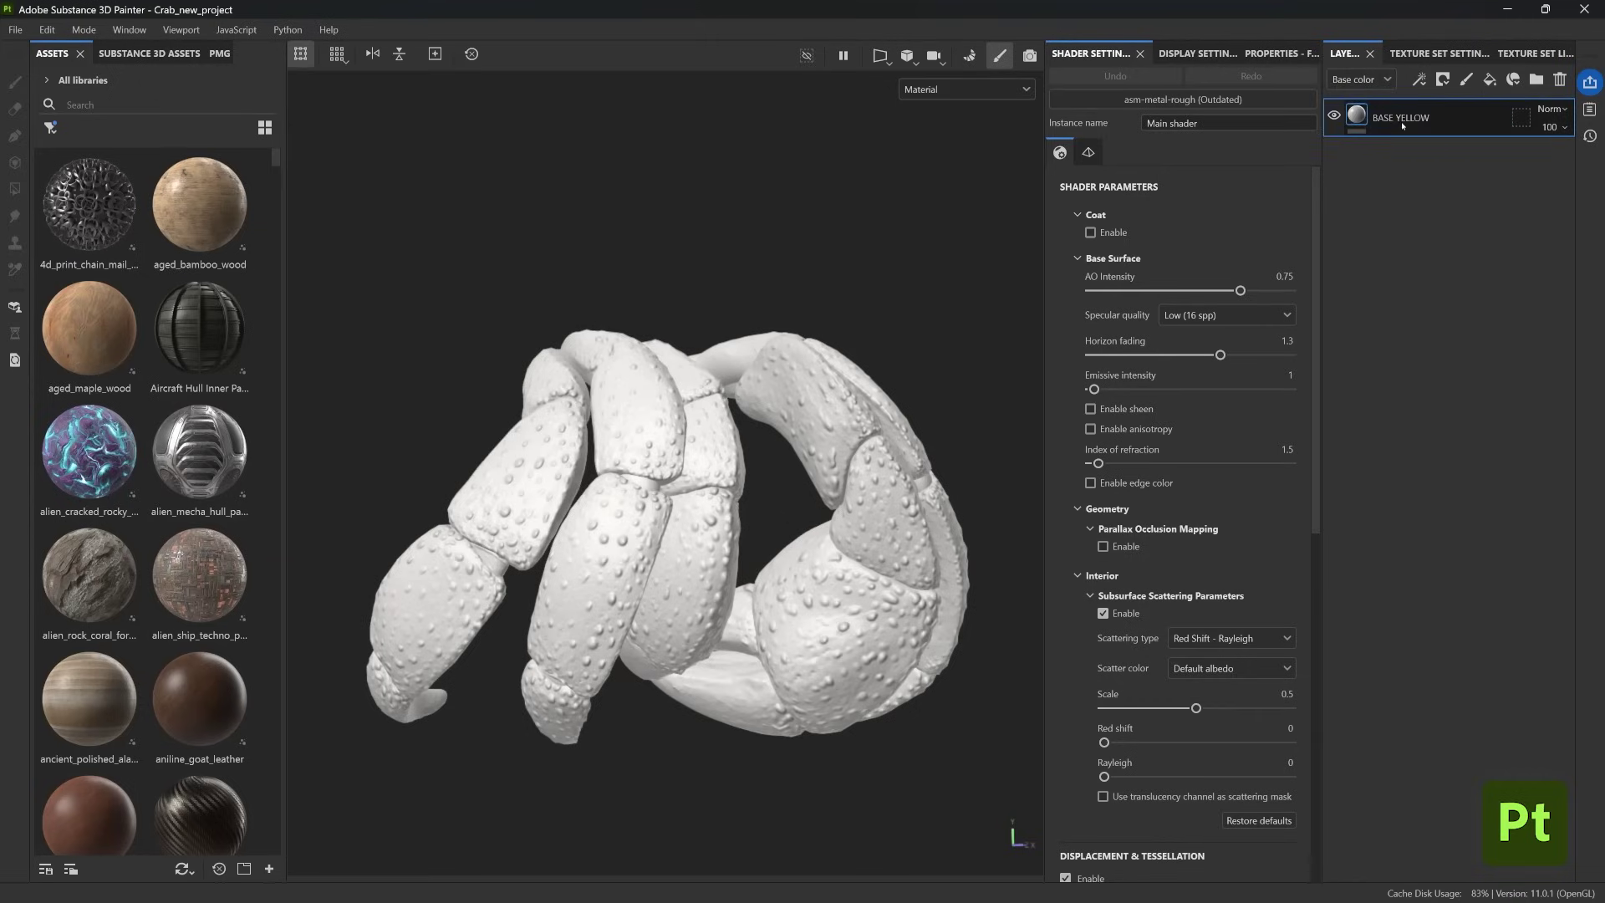
key("Return")
- Add a second fill layer above BASE YELLOW and name it BASE RED
left_click(1489, 79)
double_click(1391, 118)
type("BASE RED")
key("Return")
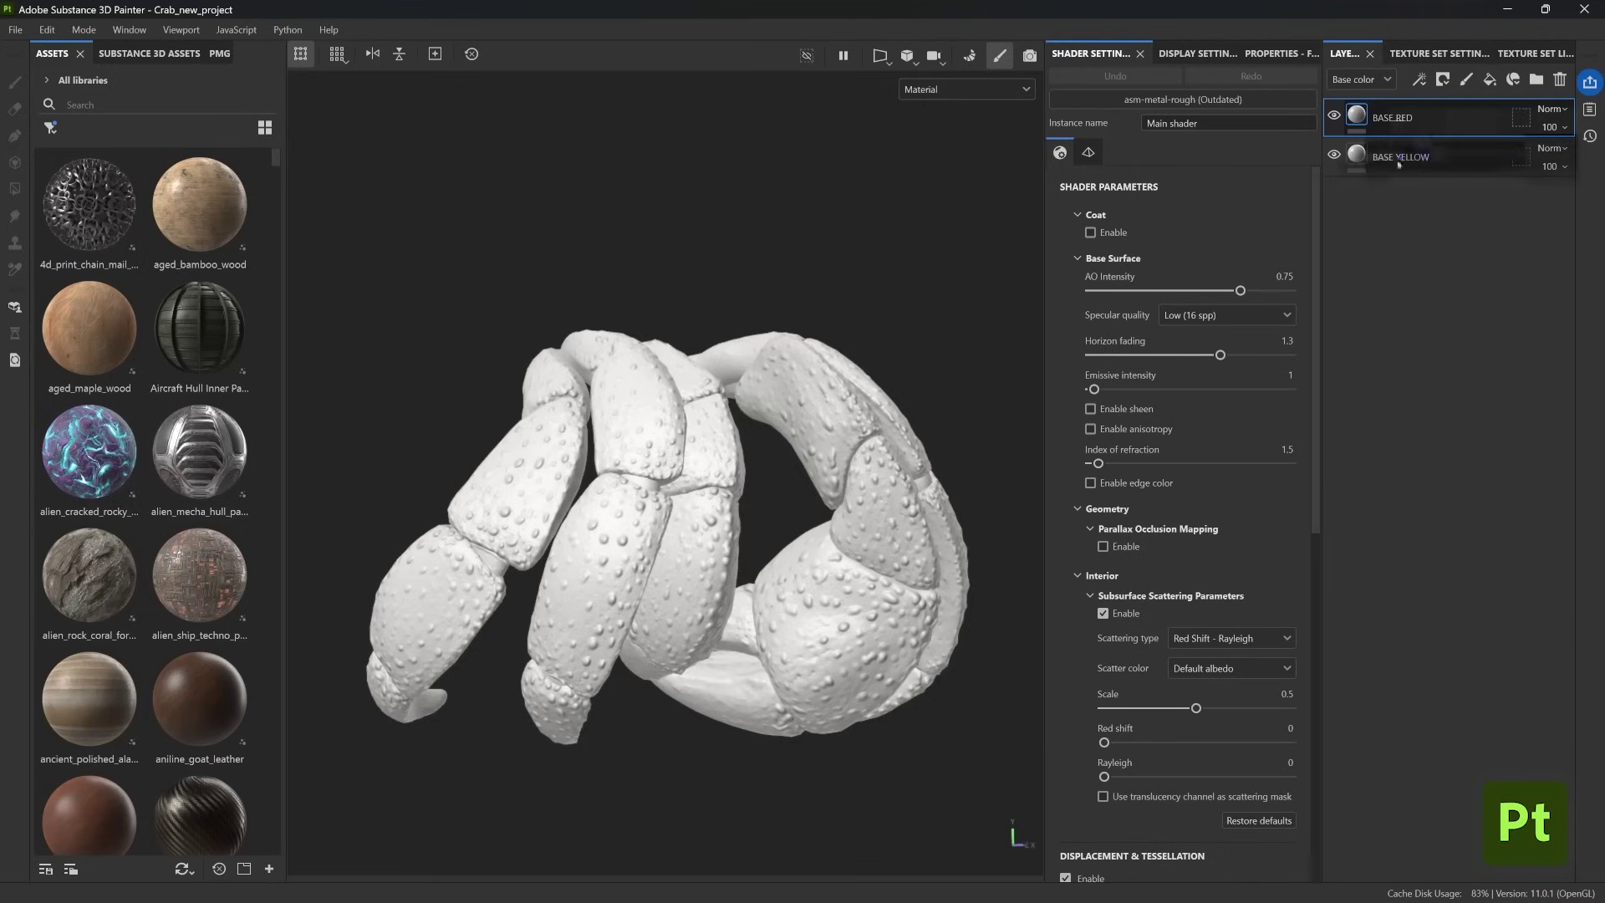
- Group the BASE YELLOW and BASE RED layers into a separate folder each
left_click(1398, 164)
key("ctrl+g")
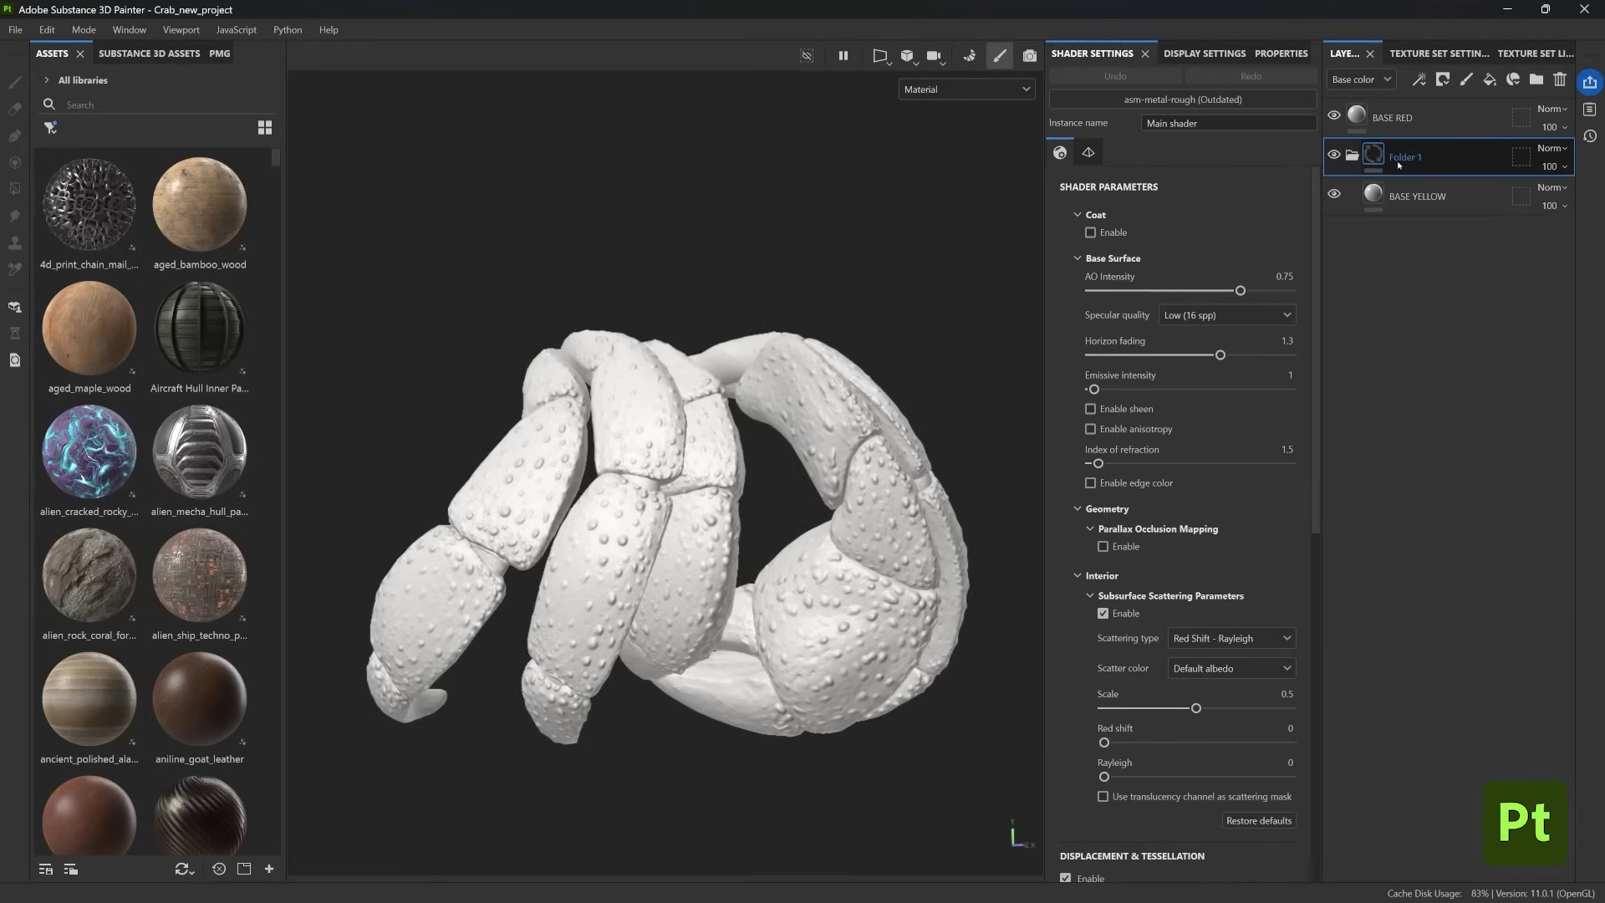
left_click(1408, 117)
key("ctrl+g")
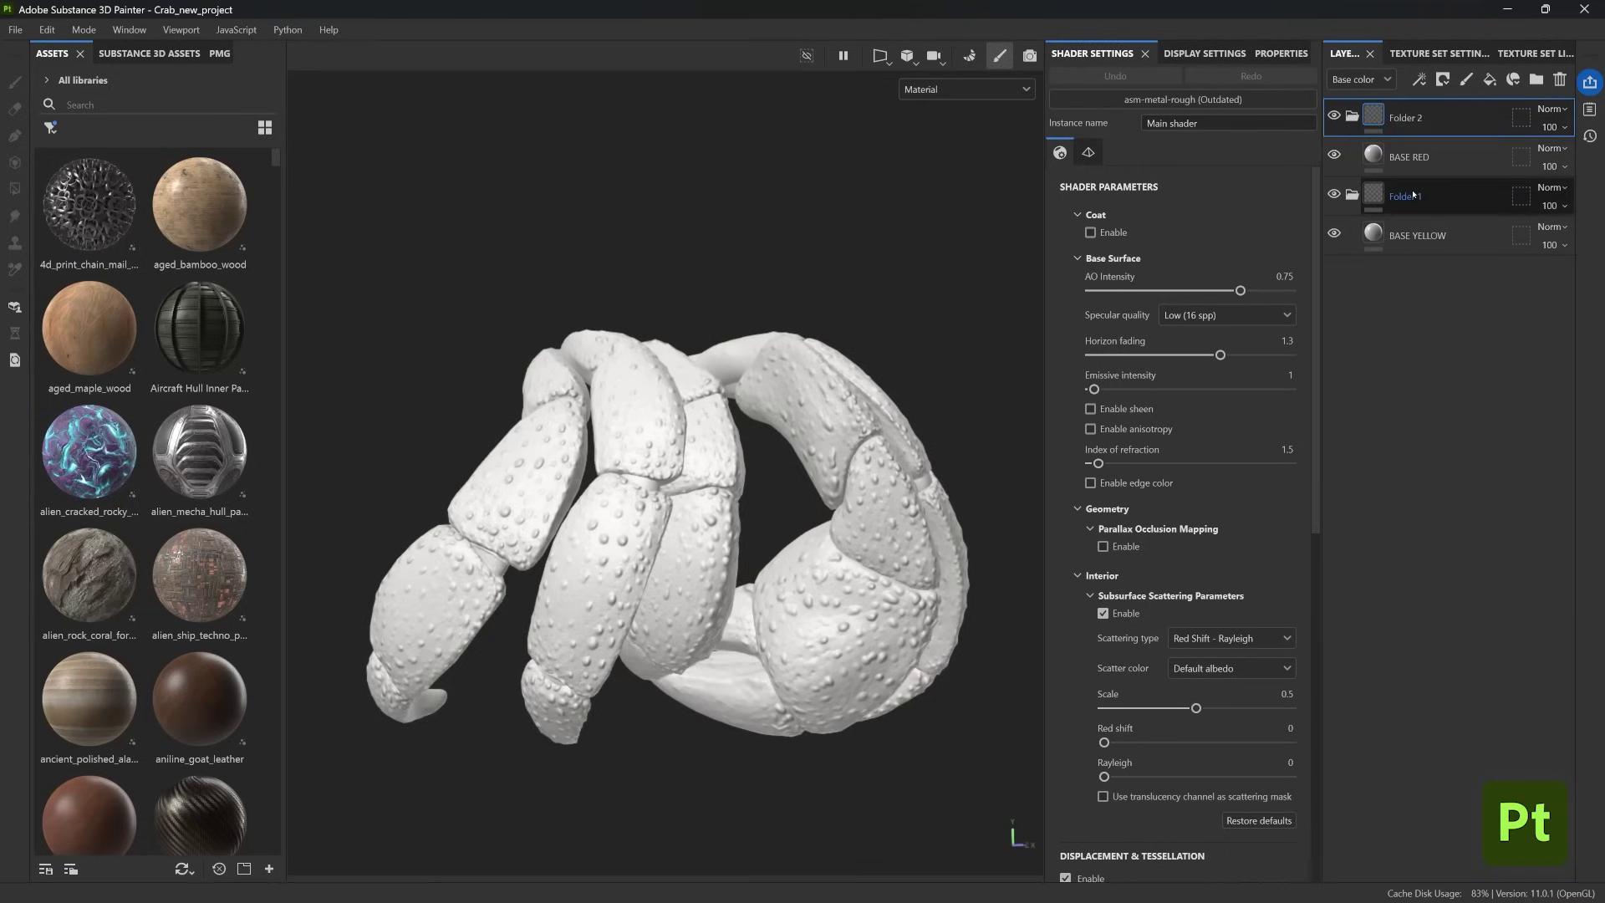
- Rename the folder holding BASE YELLOW as YELLOW and the one holding BASE RED as RED
double_click(1412, 194)
type("YELLOW")
key("Return")
double_click(1404, 118)
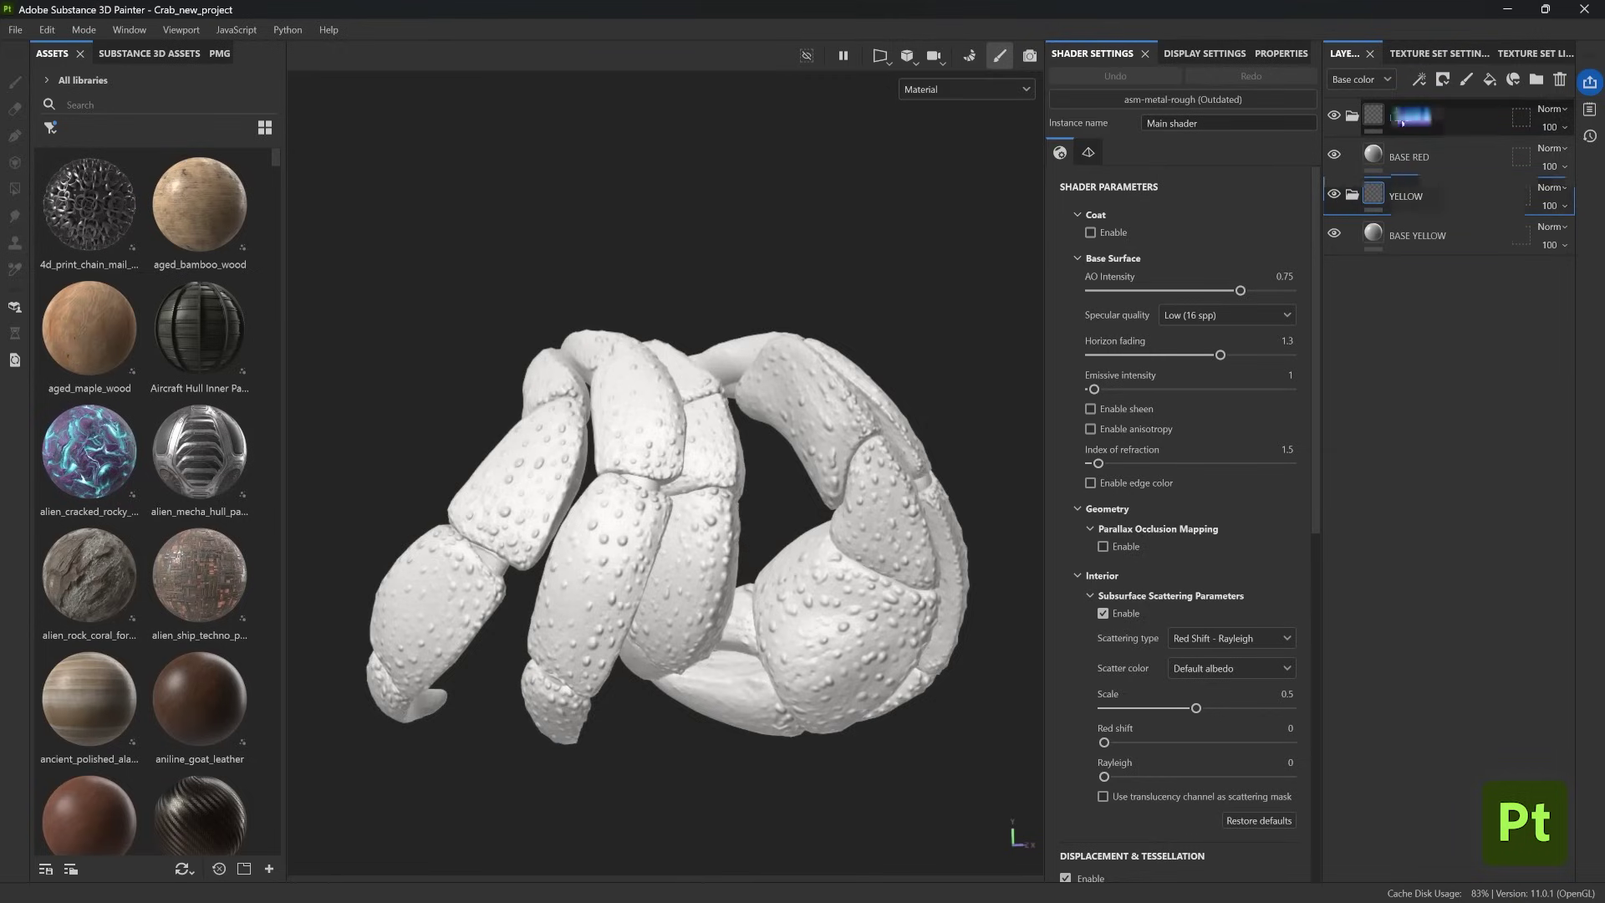
type("RED")
key("Return")
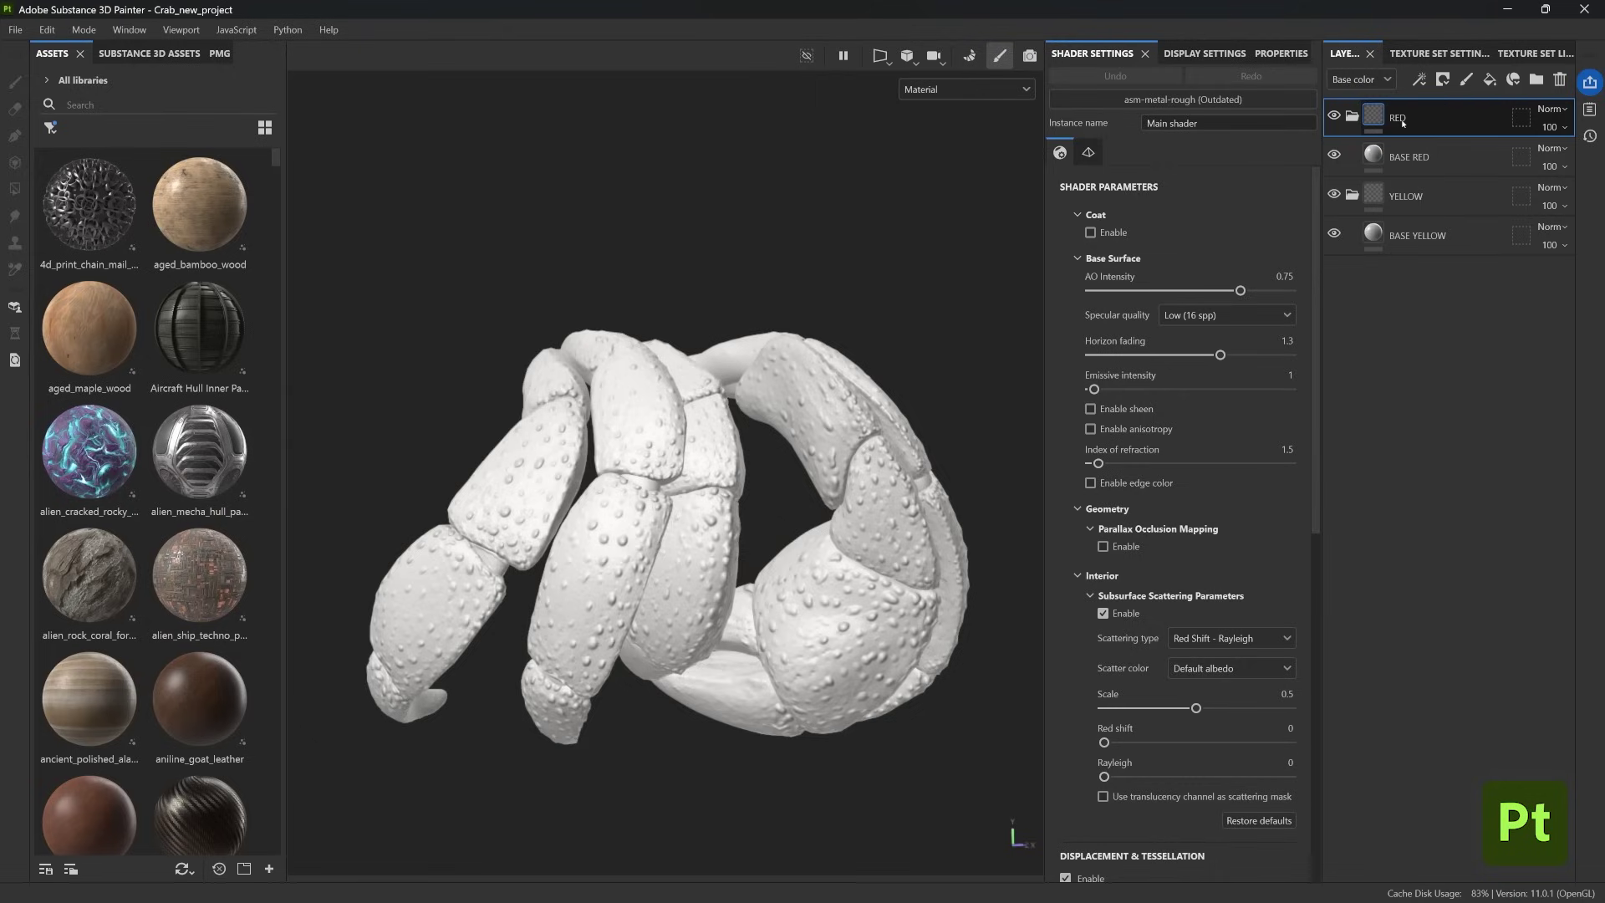
- Hide the red layers and set the base color of BASE YELLOW to a pale, desaturated yellow-beige
left_click(1334, 155)
left_click(1418, 236)
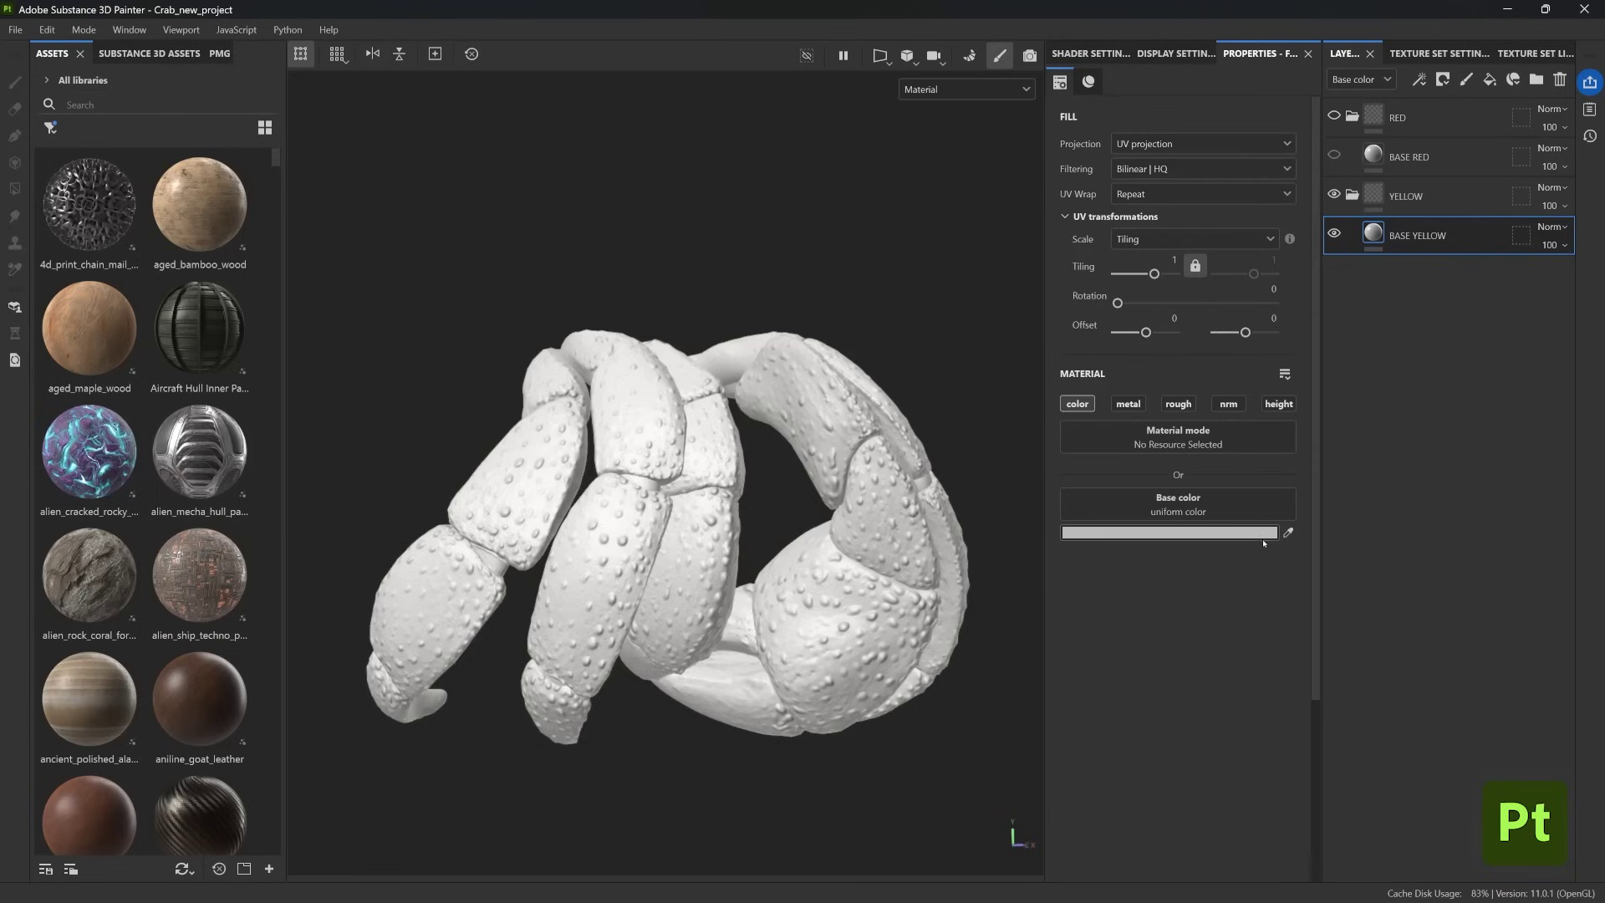
left_click(1262, 536)
left_click(1309, 646)
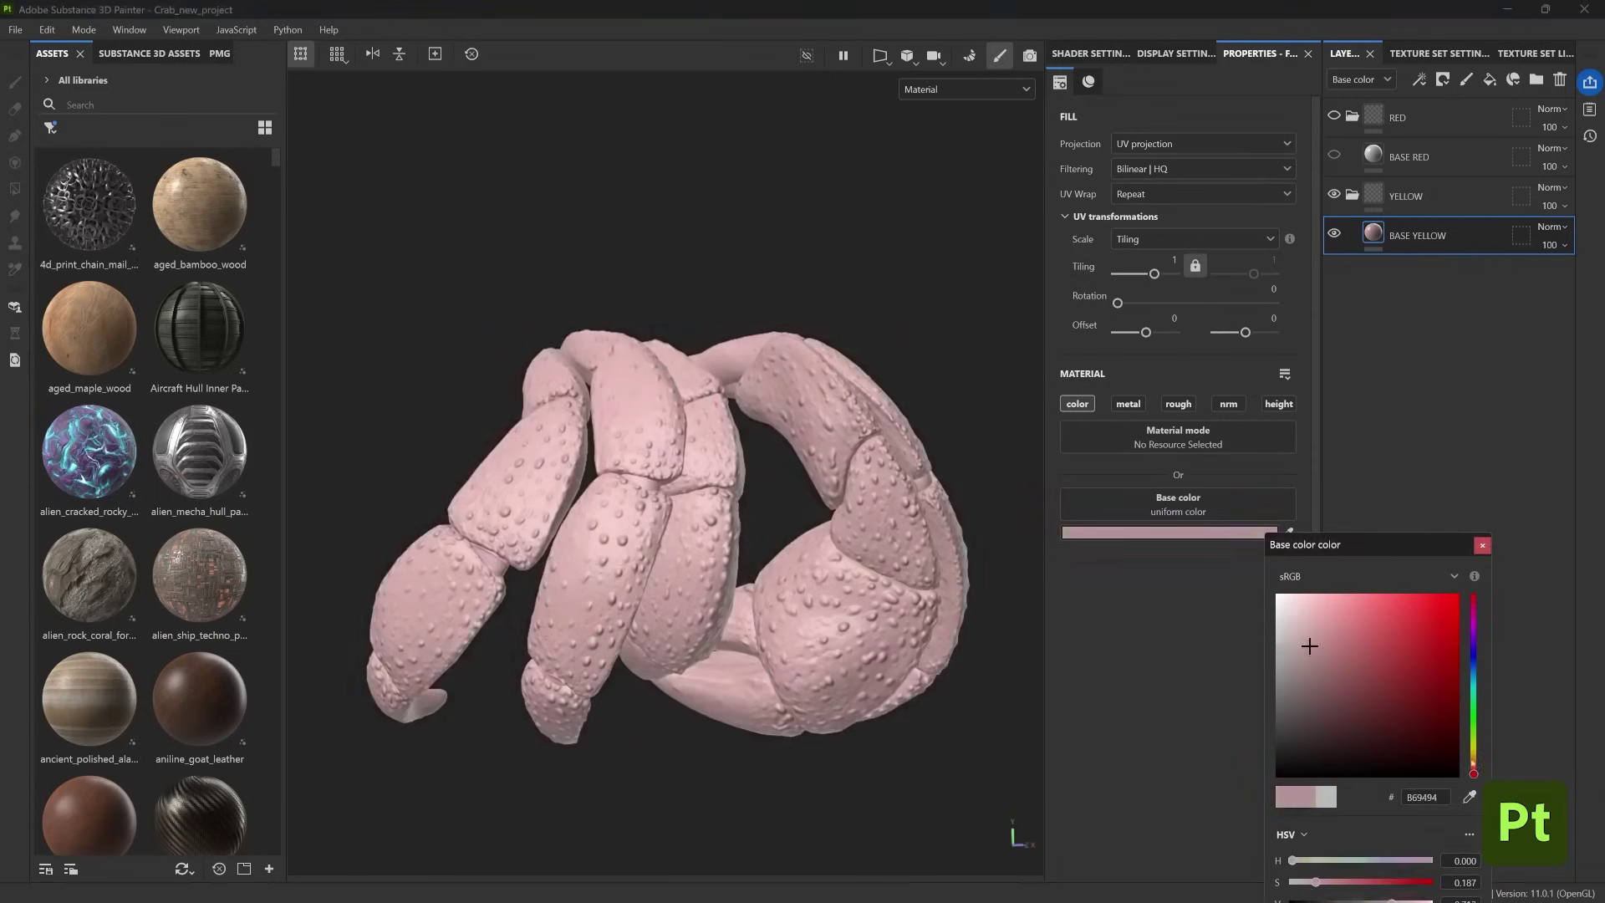
left_click(1473, 757)
left_click_drag(1309, 646, 1320, 645)
left_click(894, 329)
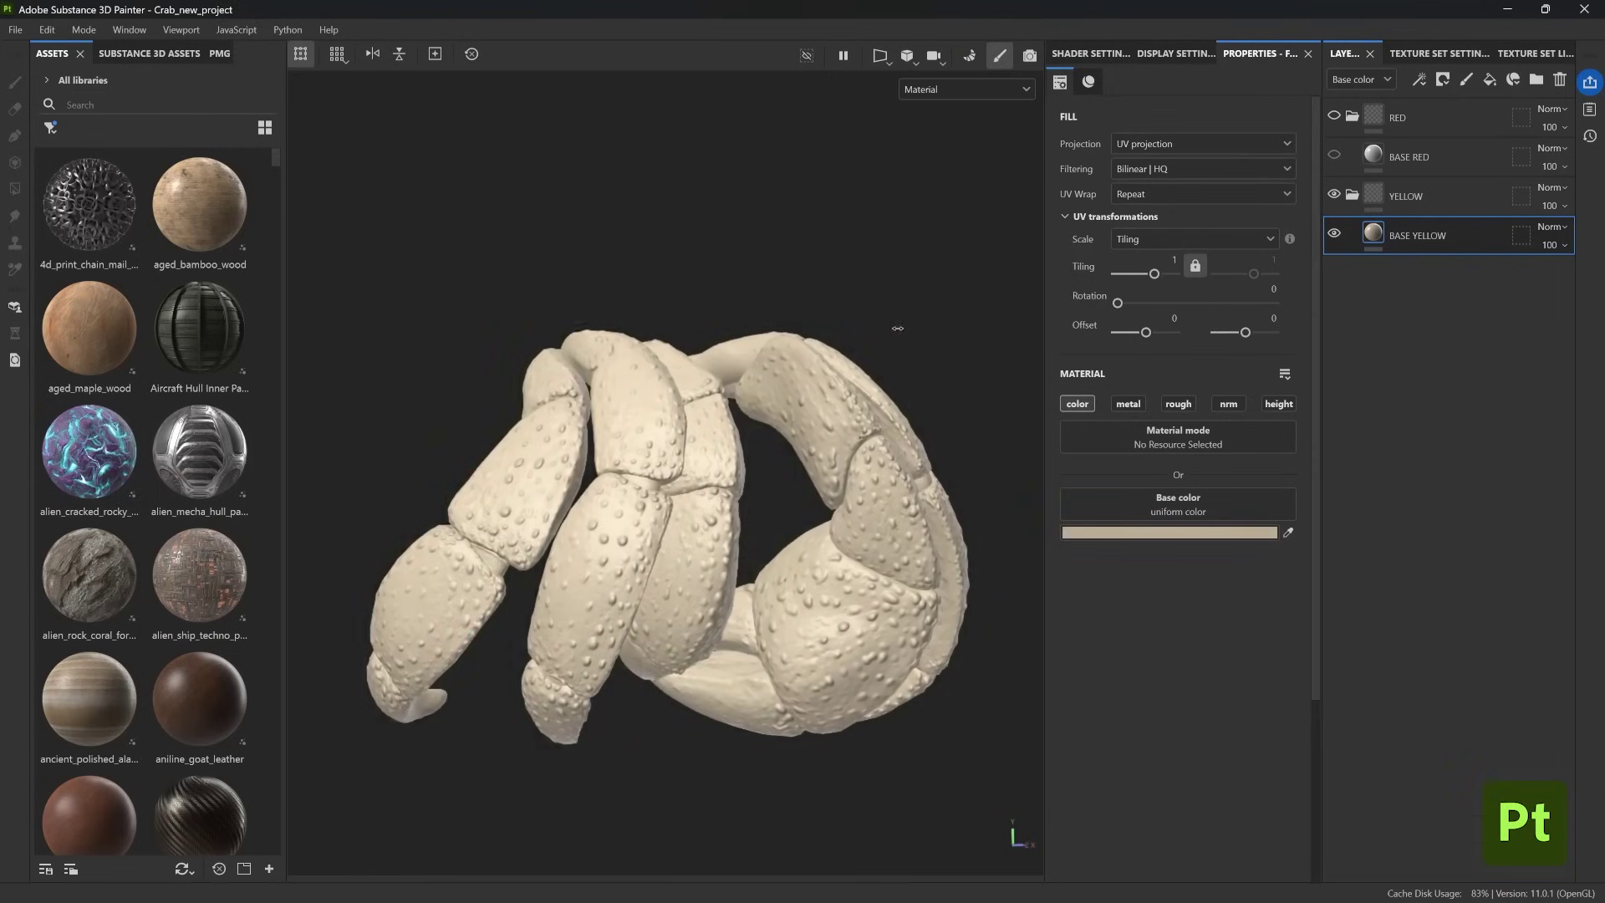
right_click_drag(894, 328, 904, 332, "shift")
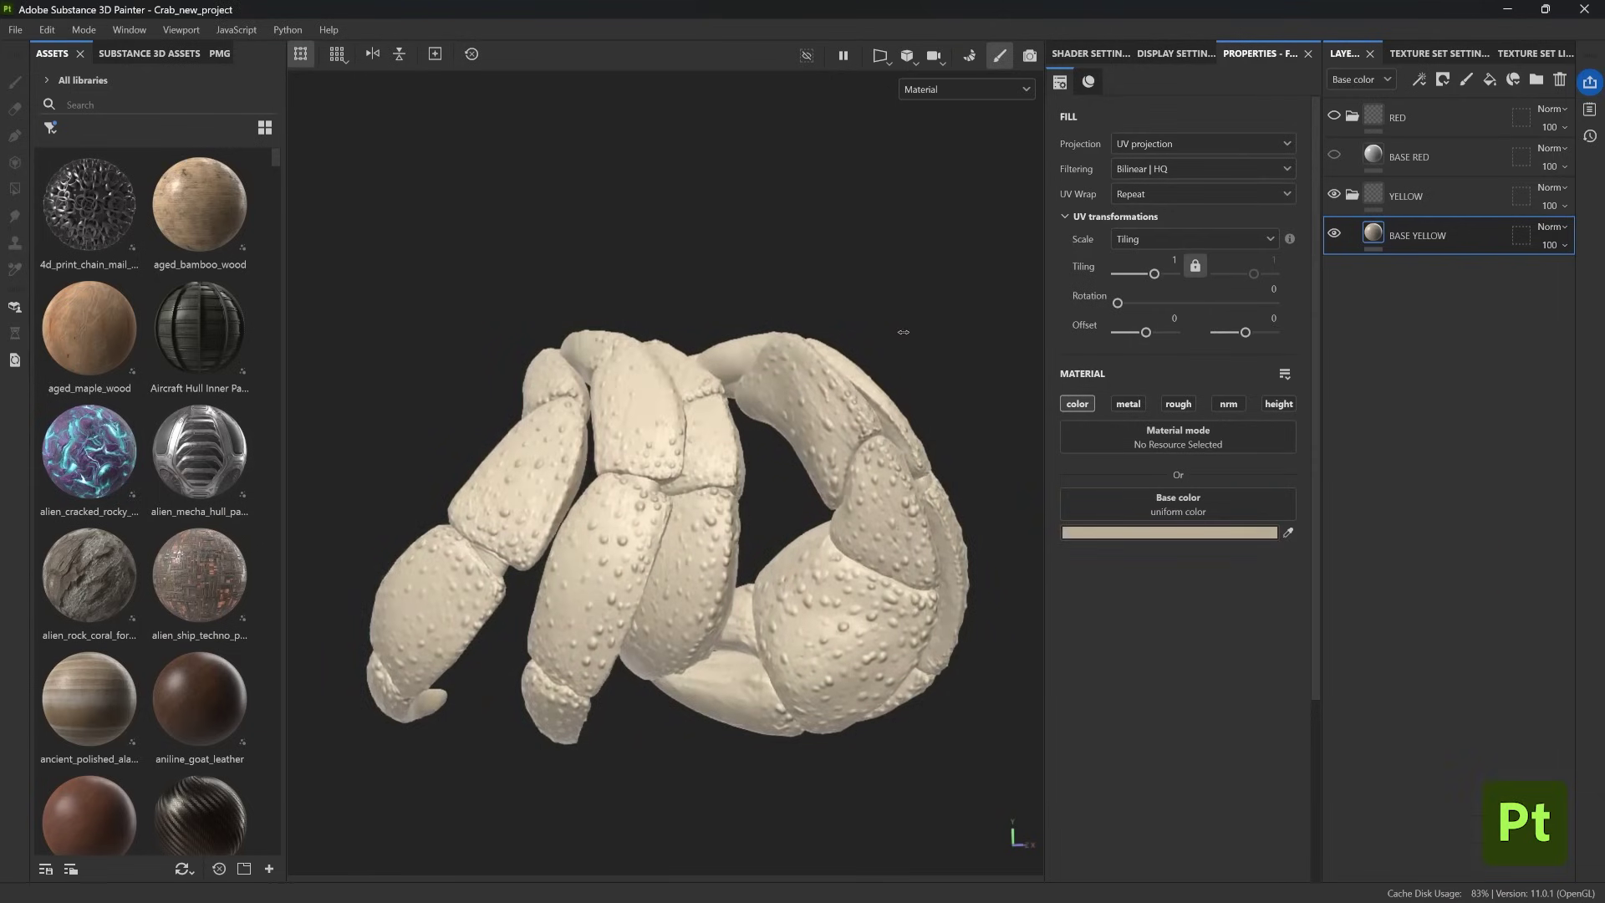
- Set the base color of the BASE RED fill layer to a muted, slightly dark red
left_click(1064, 405)
left_click(1462, 166)
left_click(1263, 532)
left_click_drag(1349, 673, 1370, 690)
left_click_drag(1473, 765, 1474, 770)
left_click_drag(1375, 690, 1400, 695)
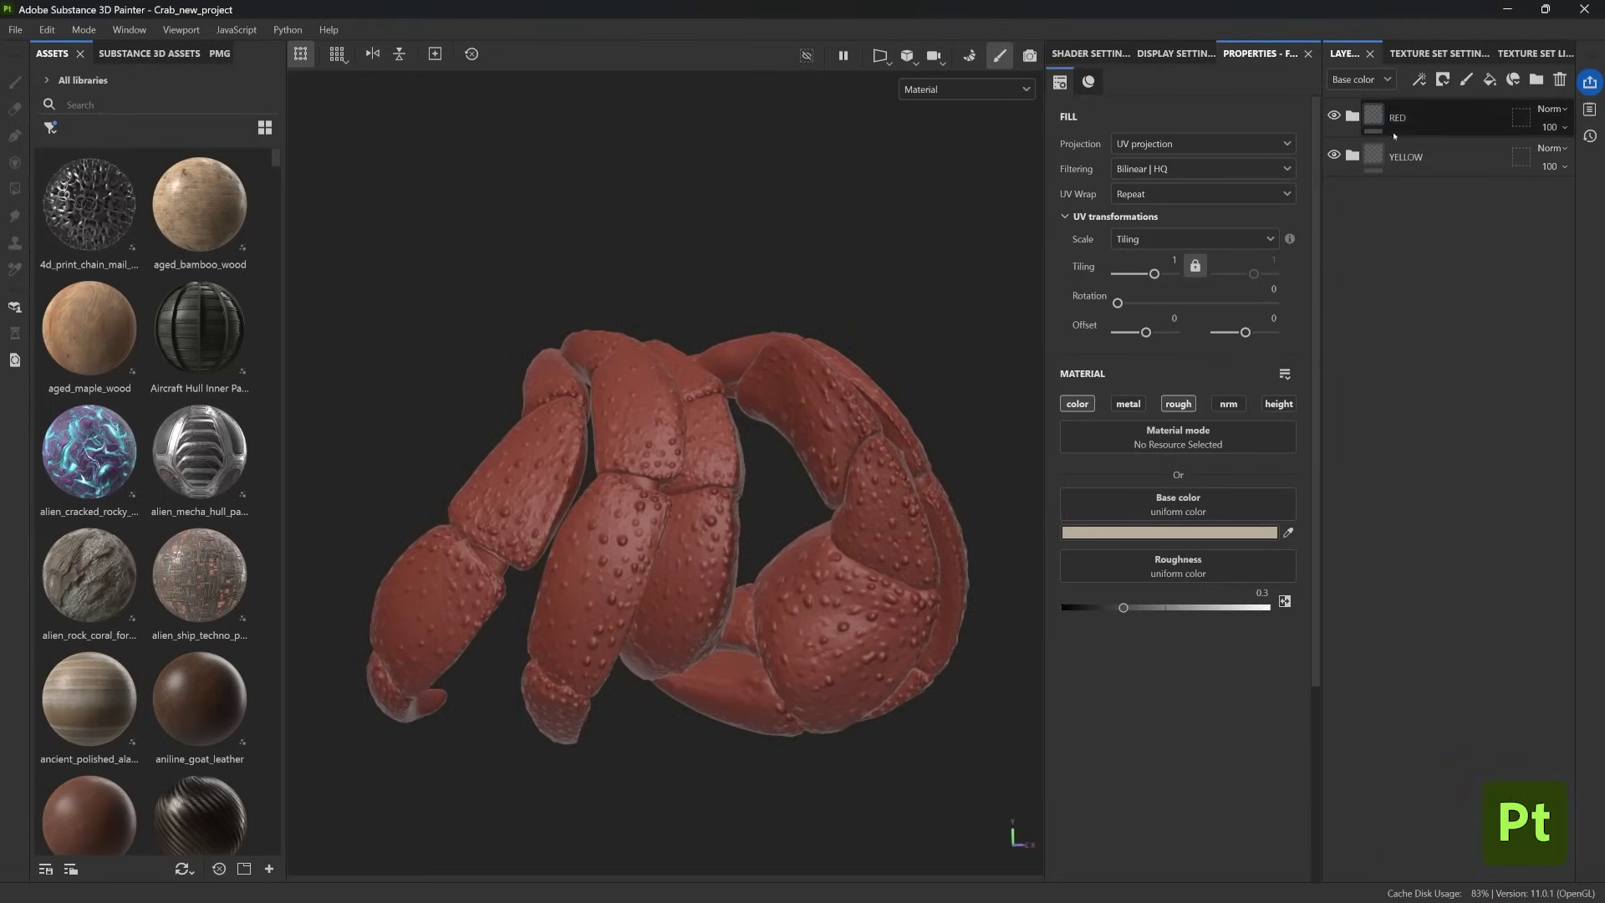
- Color-code the folders, giving RED a red label and YELLOW a yellow label
left_click(1395, 131)
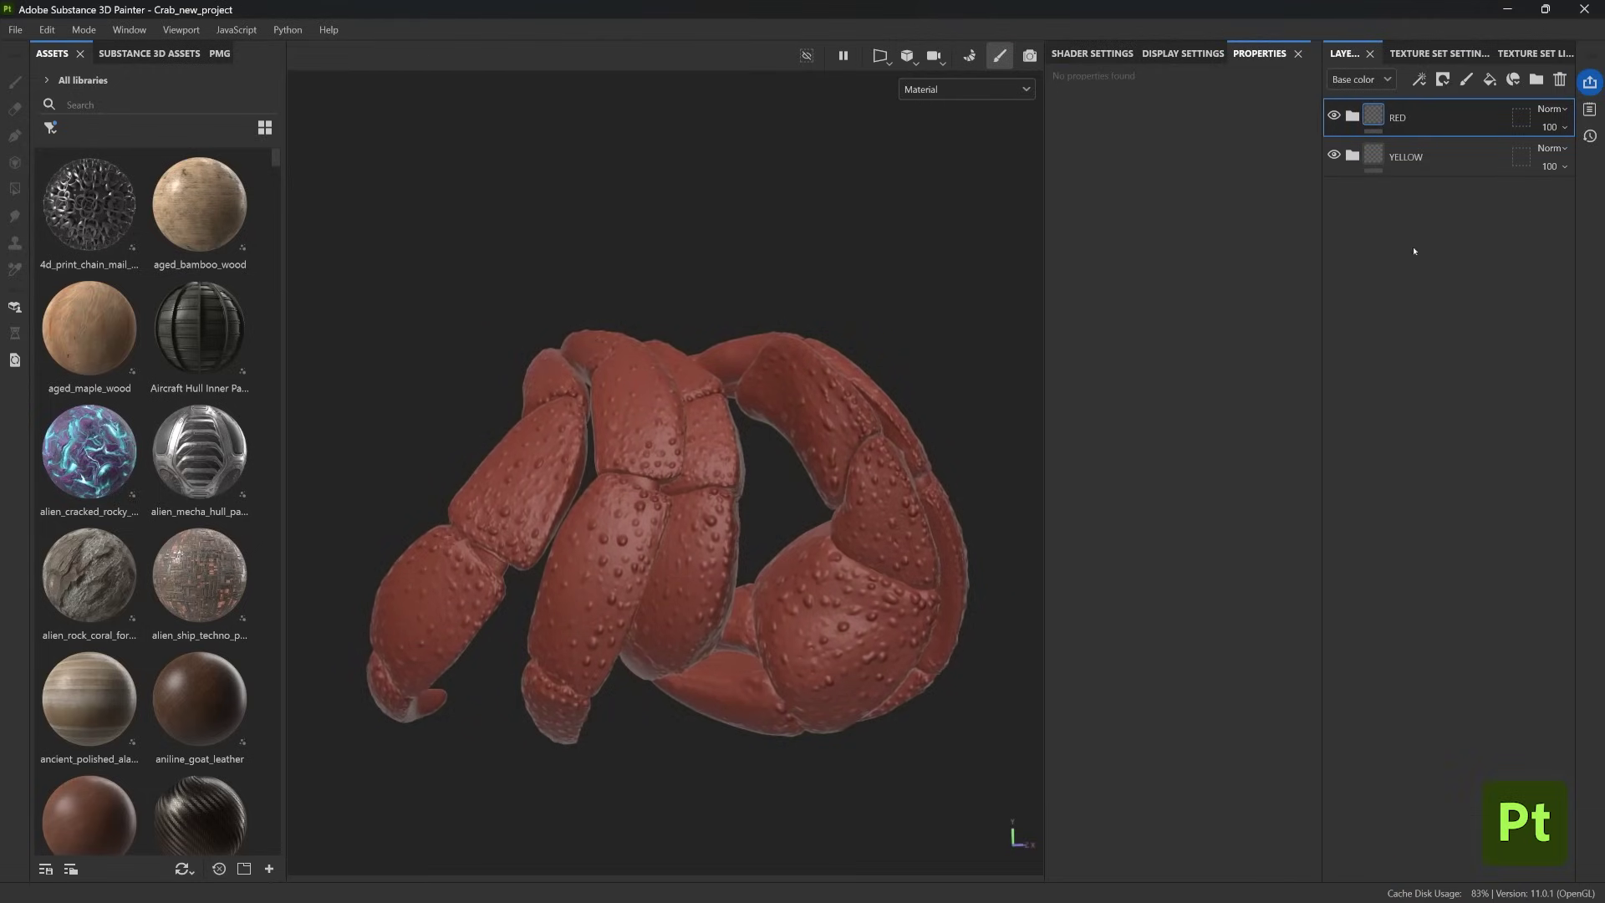
left_click(1415, 157)
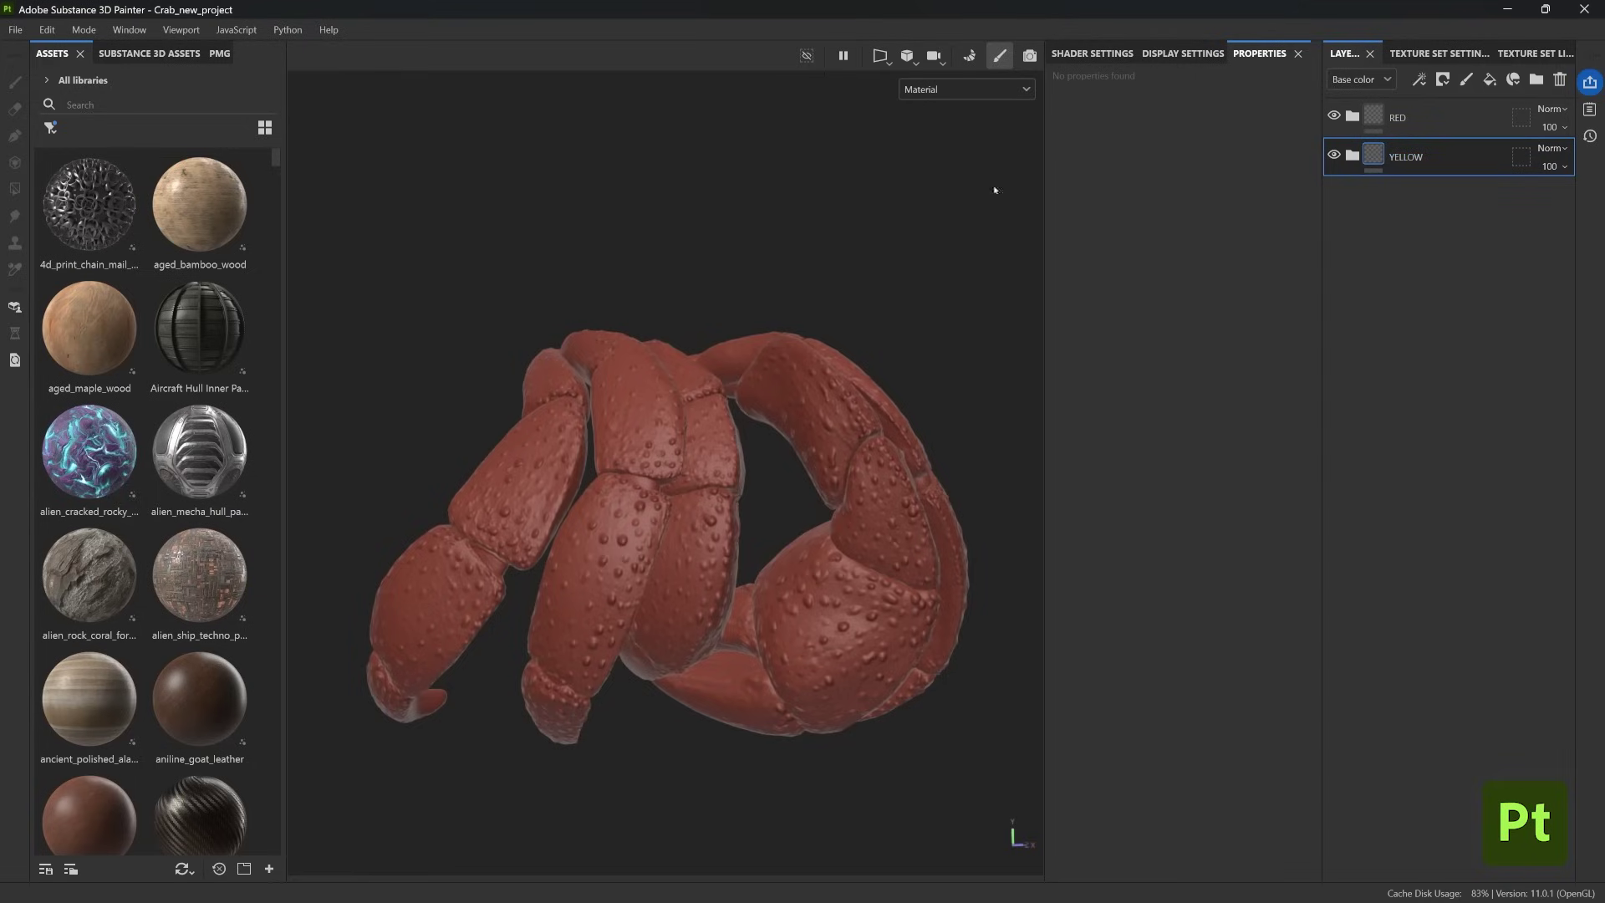
left_click(1402, 119)
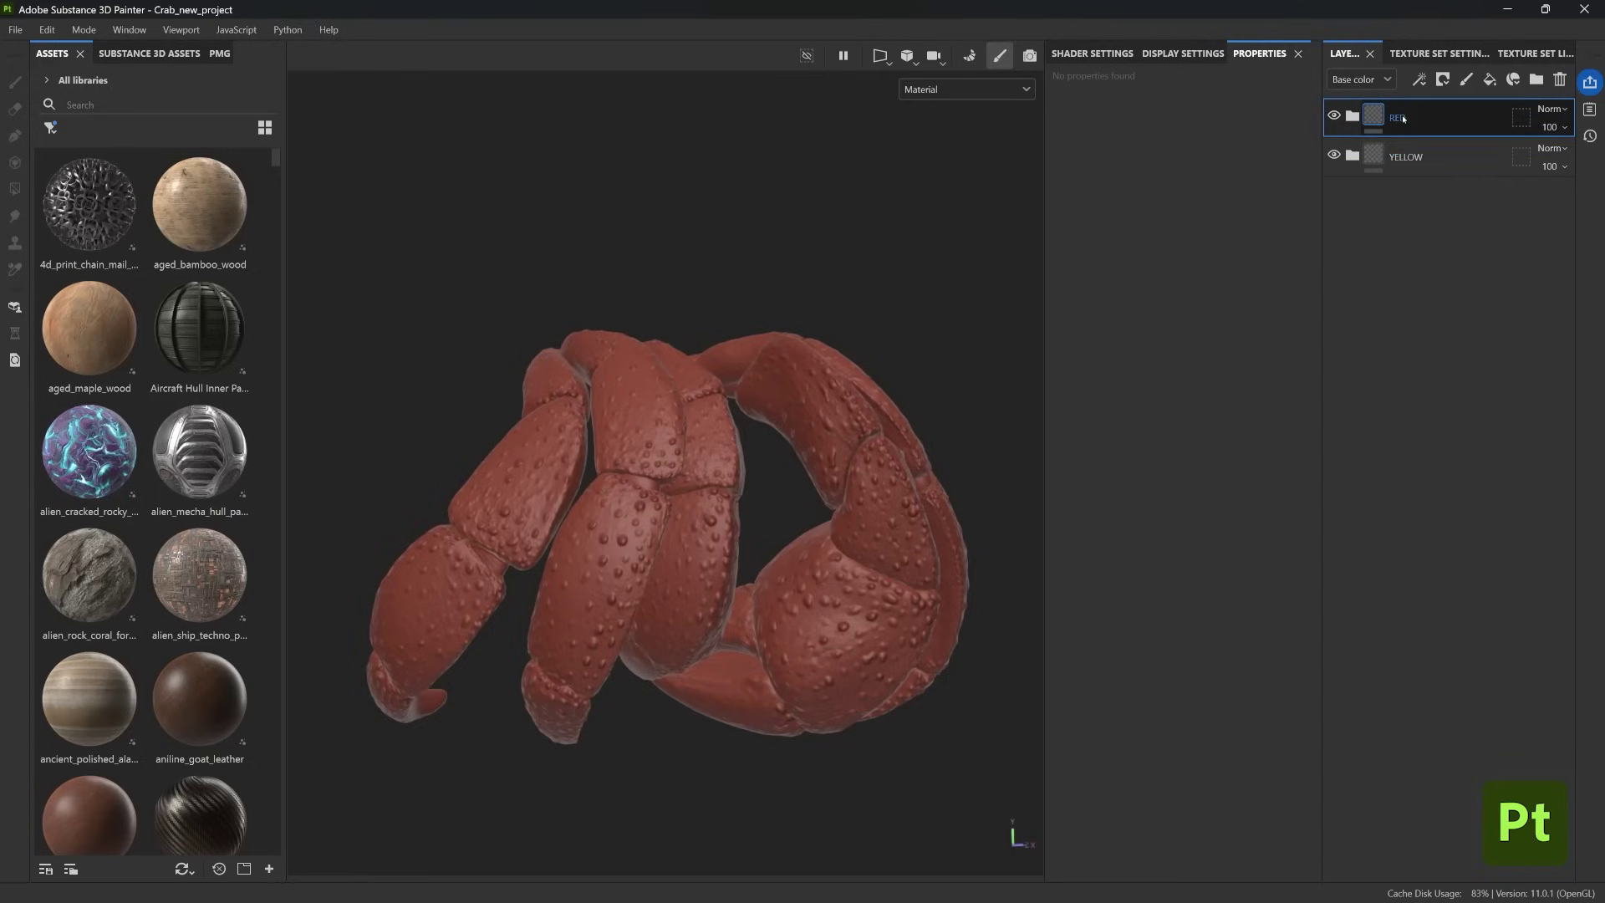
right_click(1399, 120)
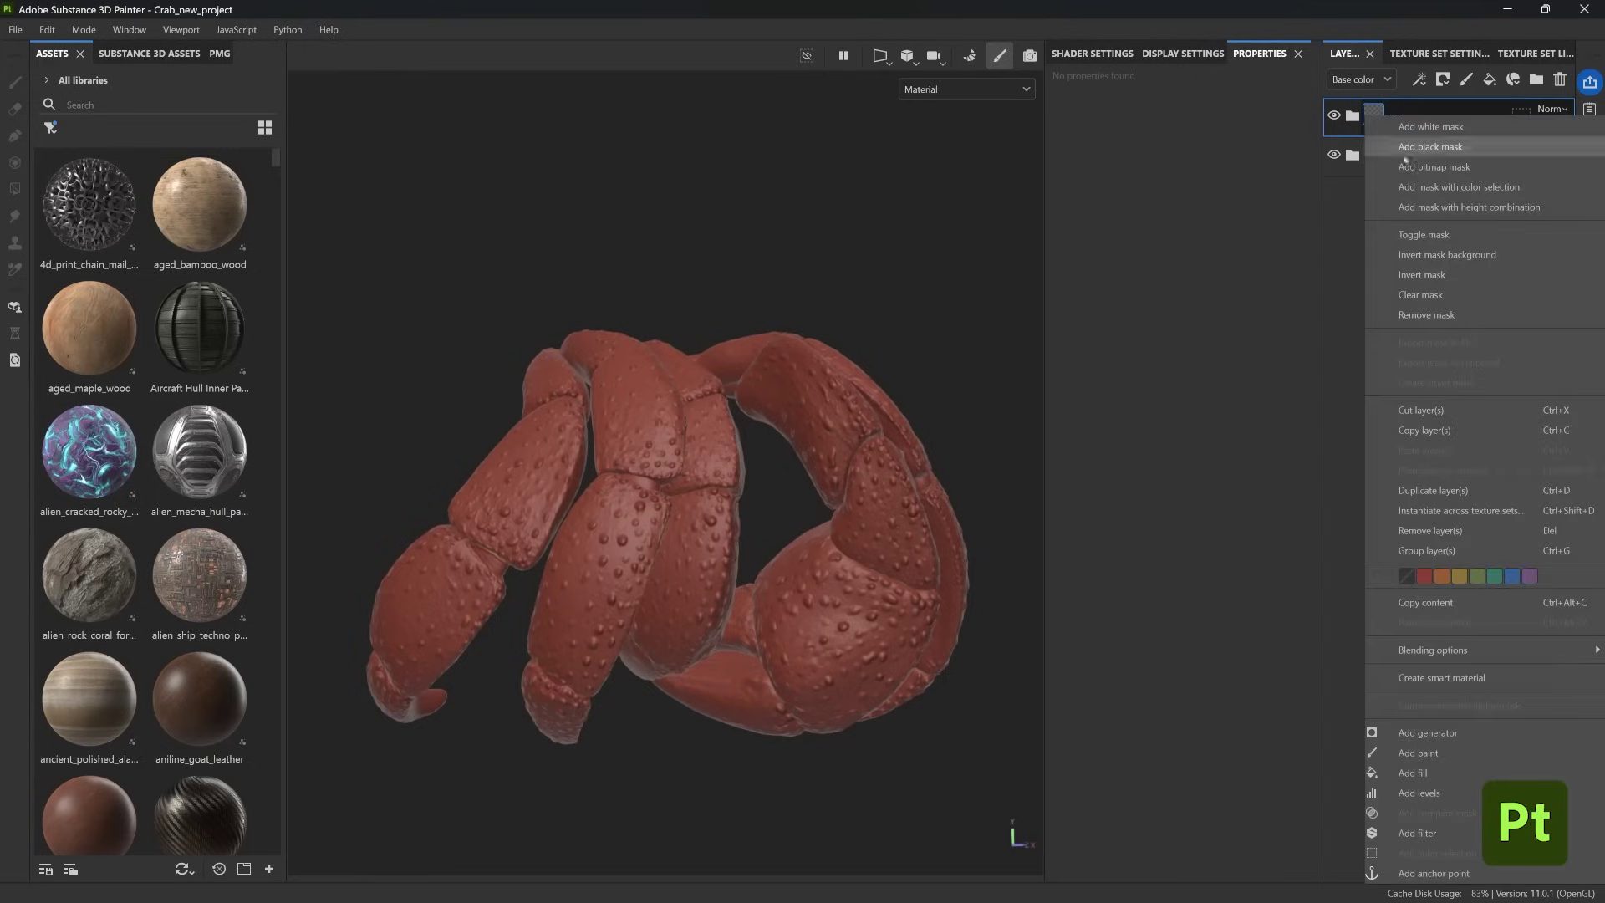
left_click(1426, 581)
right_click(1416, 158)
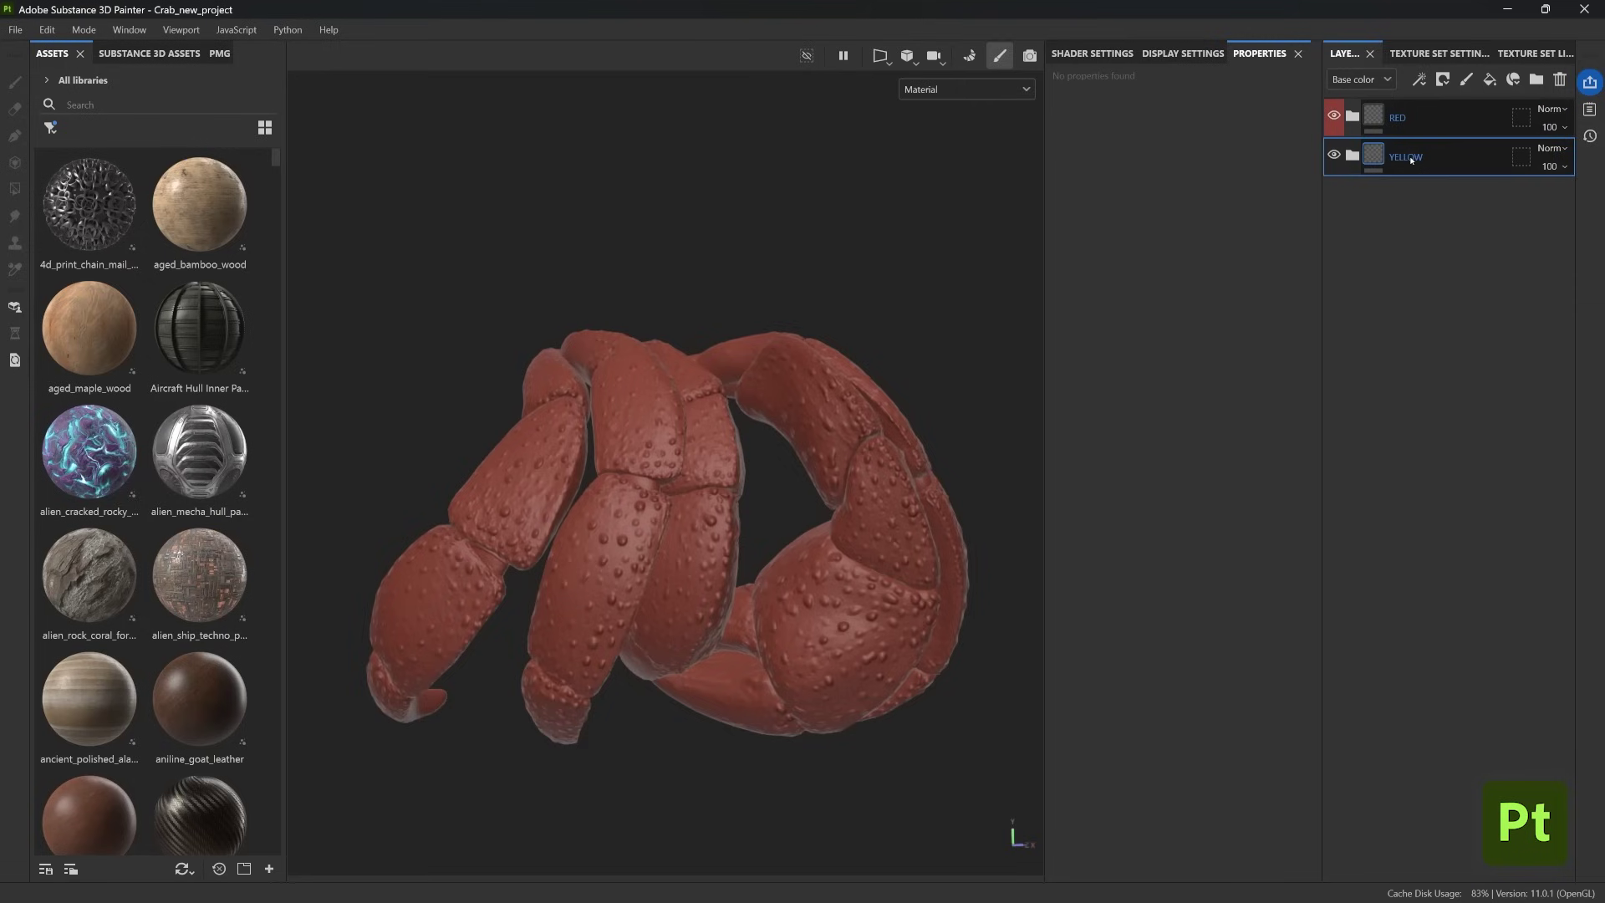
left_click(1460, 461)
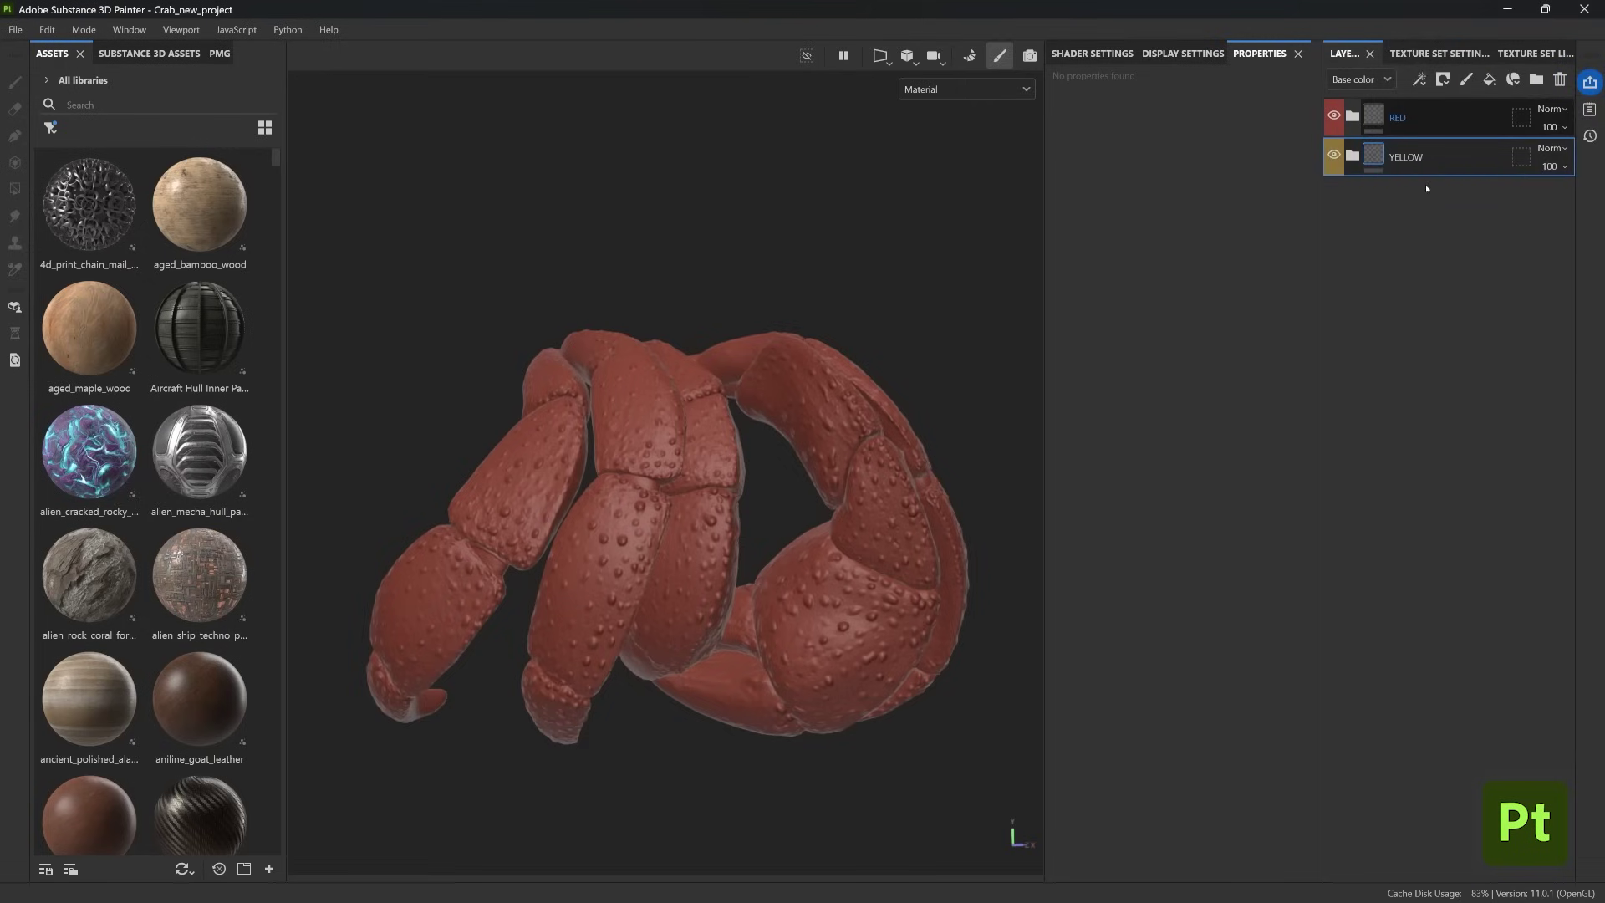
- Add a black mask to the RED folder and toggle the mask off and on to compare its effect
left_click(1420, 119)
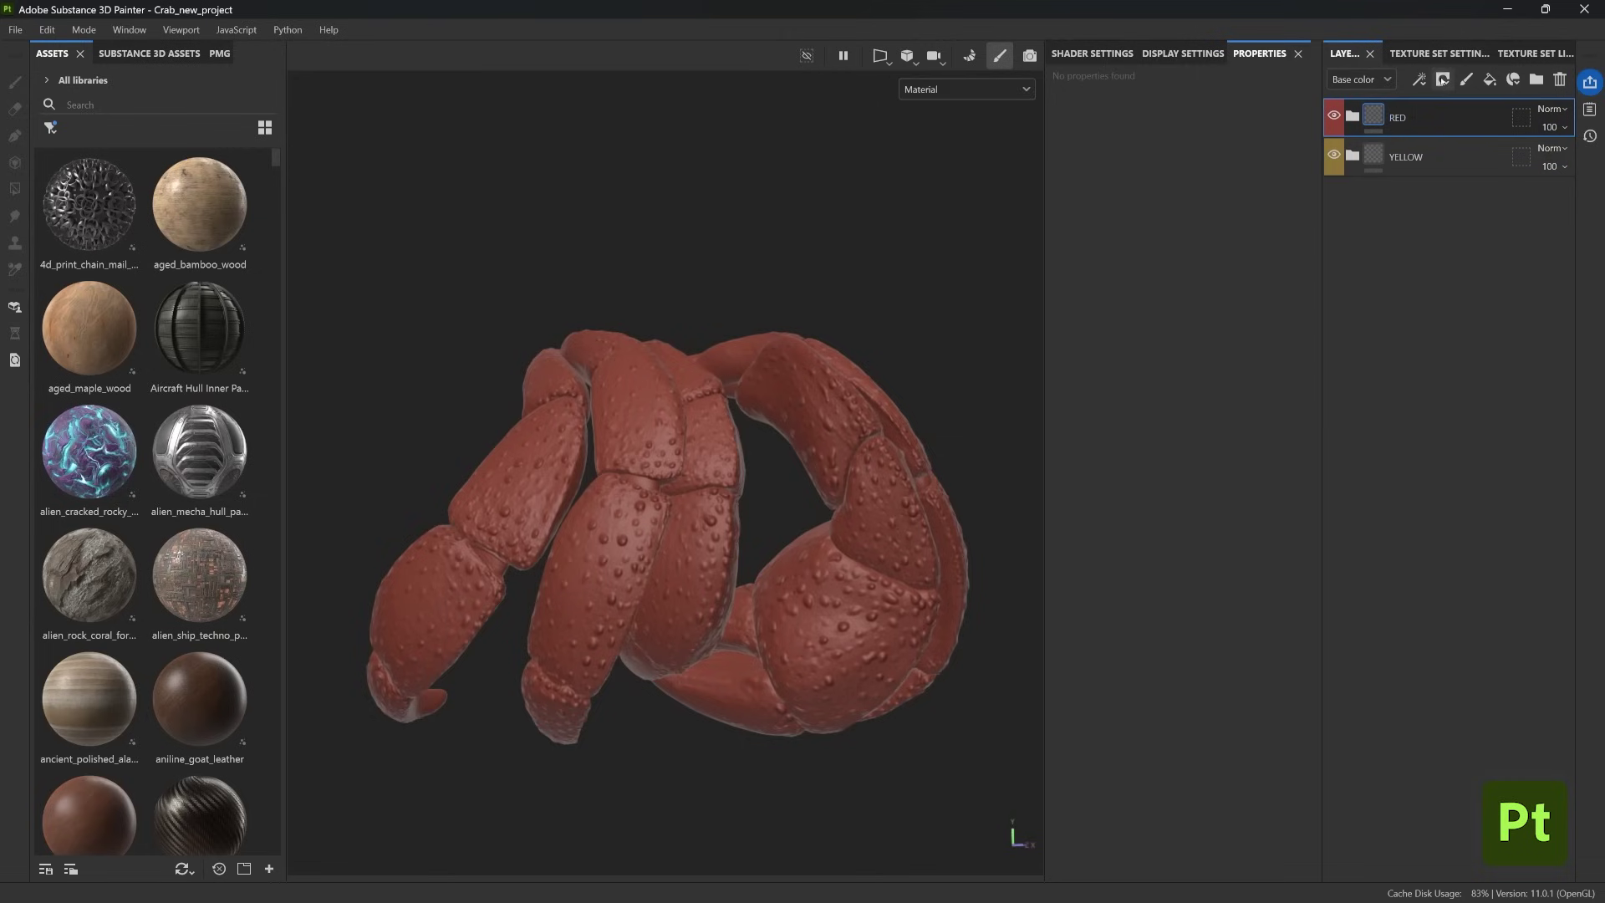
left_click(1442, 79)
left_click(1465, 122)
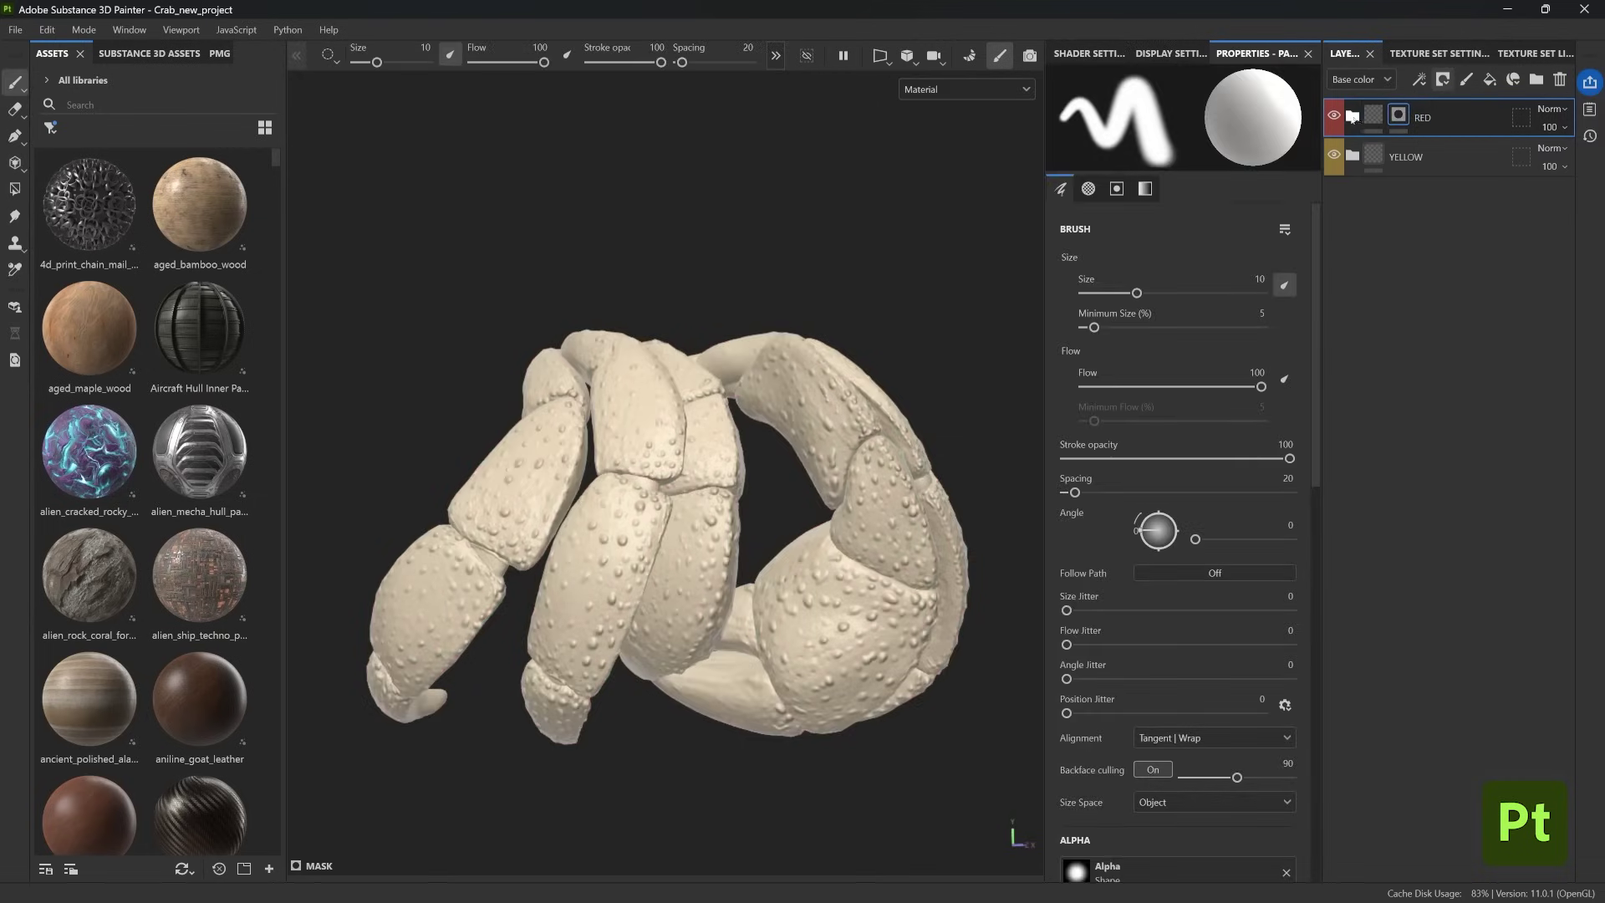
left_click(1397, 117, "shift")
left_click(1397, 118, "shift")
left_click(1398, 117, "shift")
left_click(1398, 117, "shift")
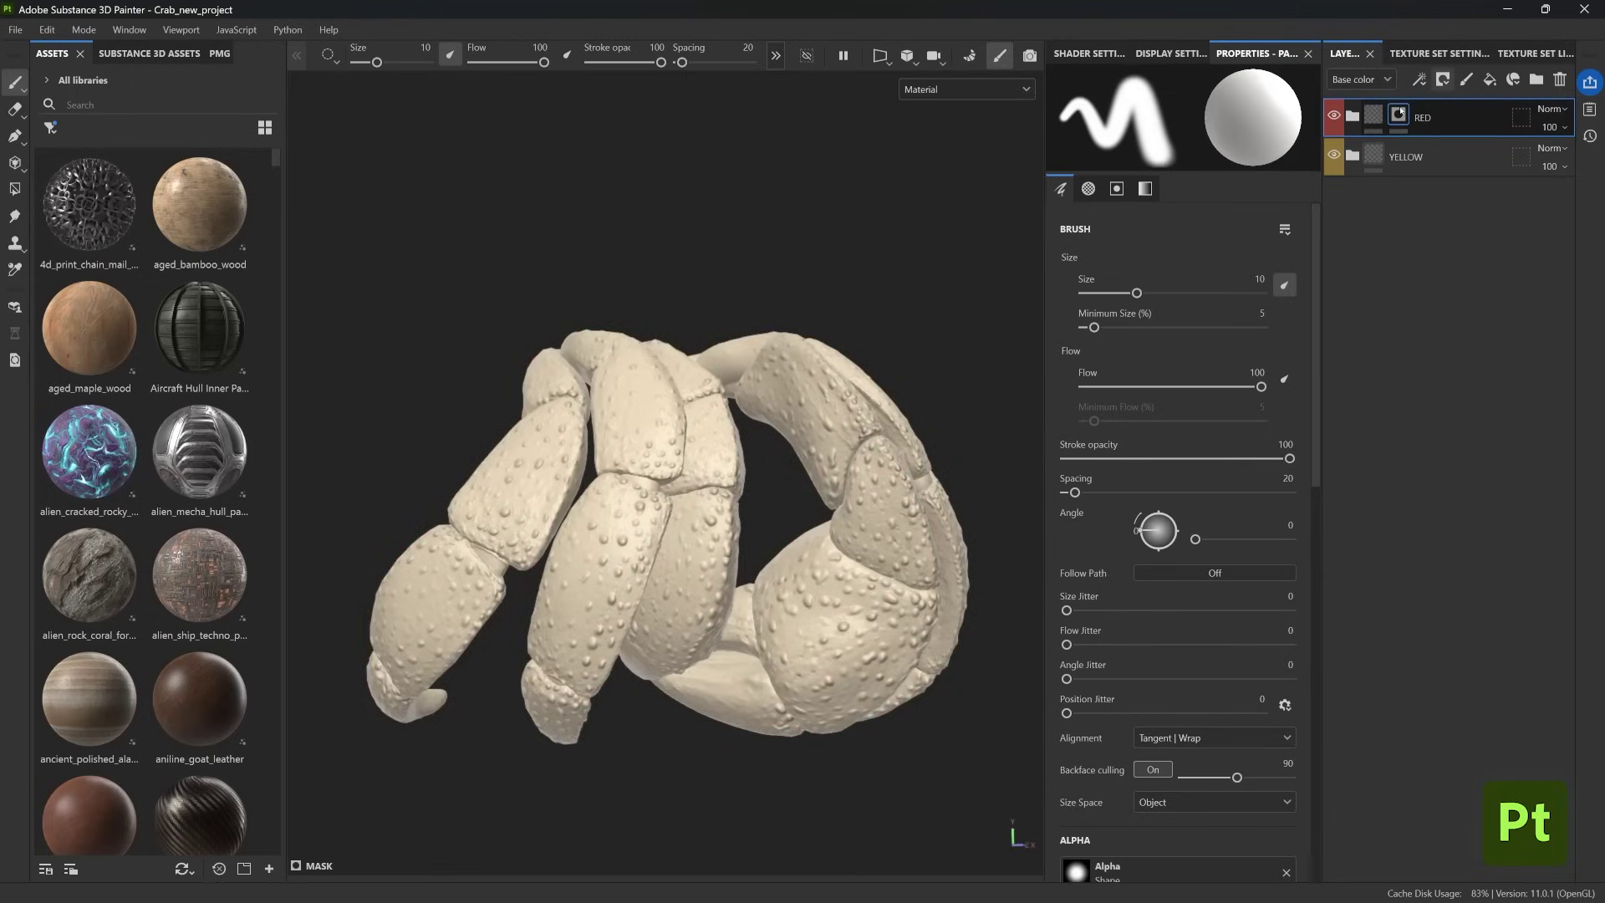
- Add a generator to the RED folder's mask and choose Curvature as its type
left_click(1420, 81)
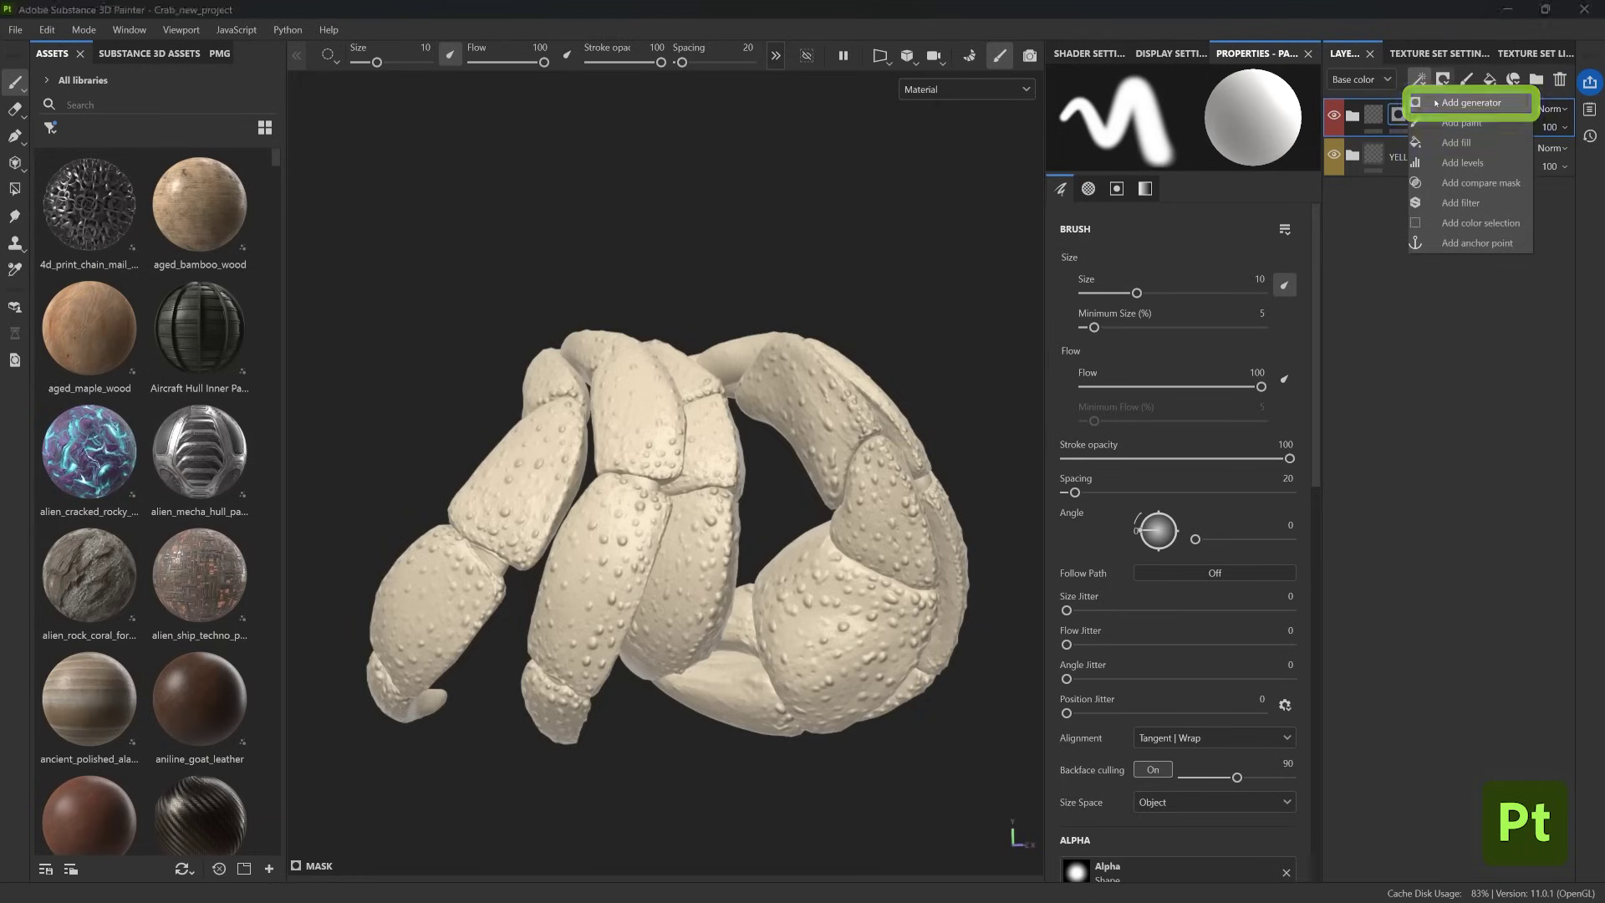
left_click(1436, 103)
left_click(1208, 123)
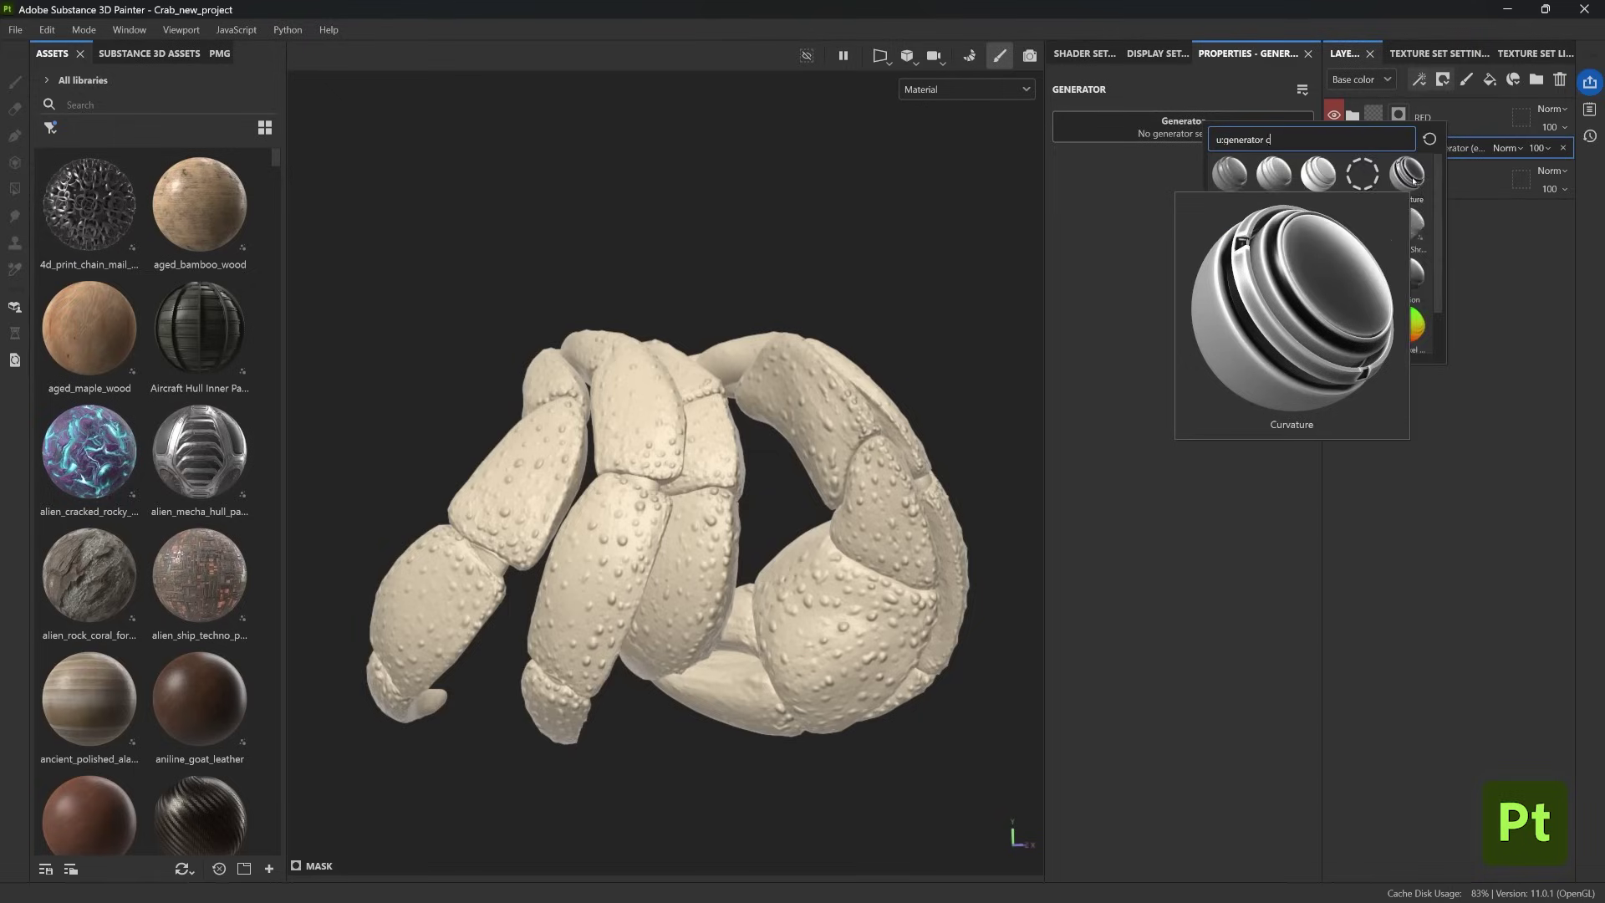
type("curv")
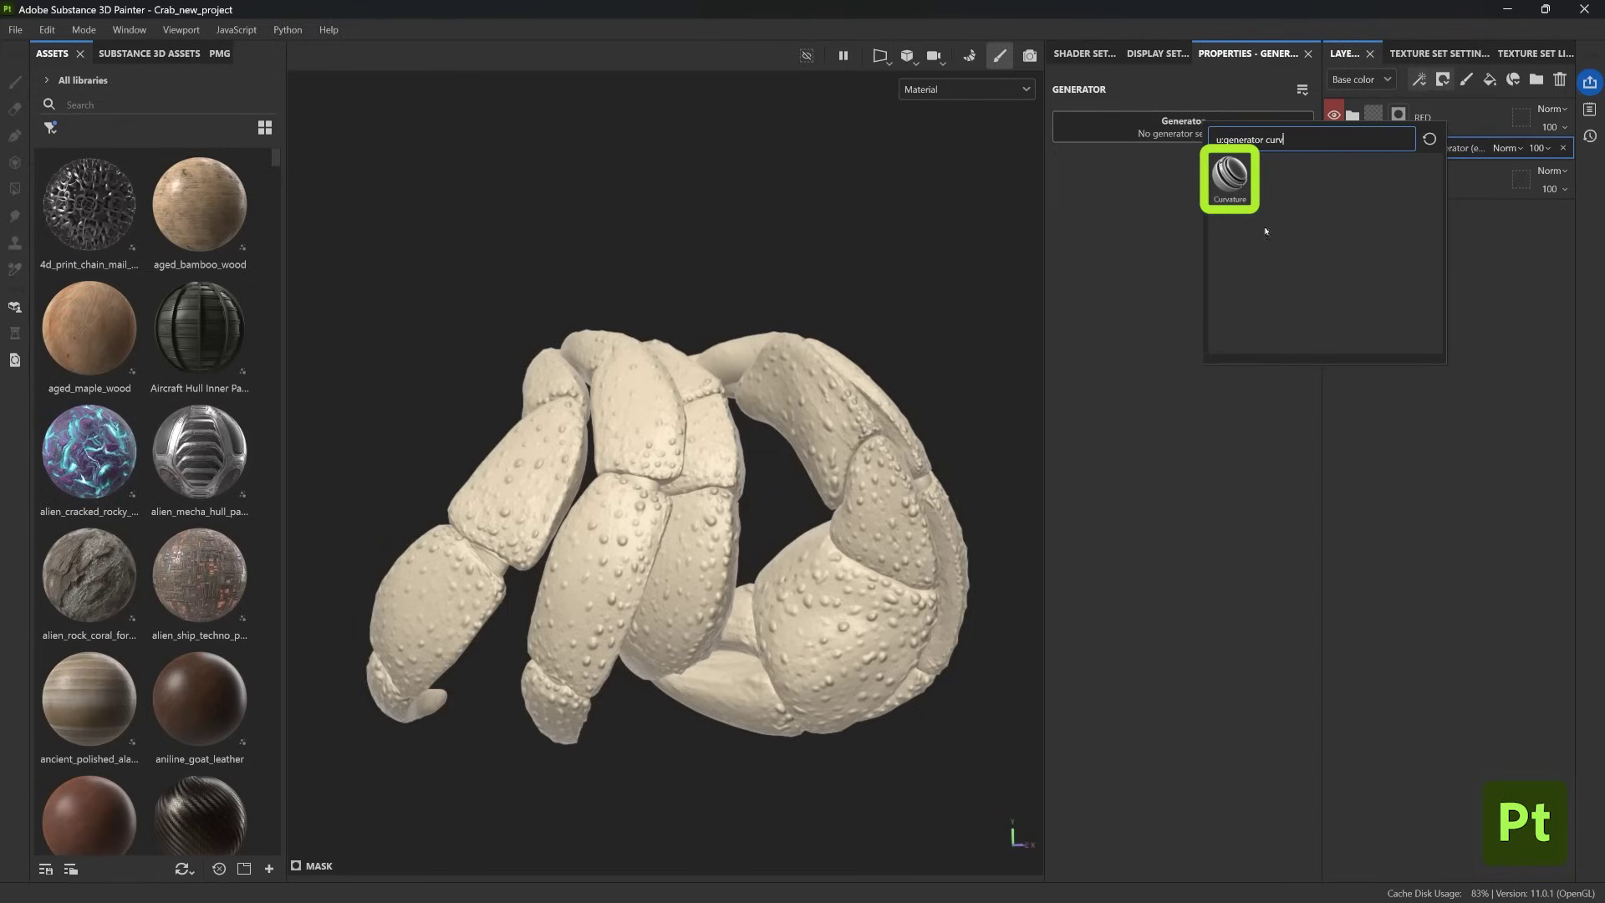
left_click(1244, 184)
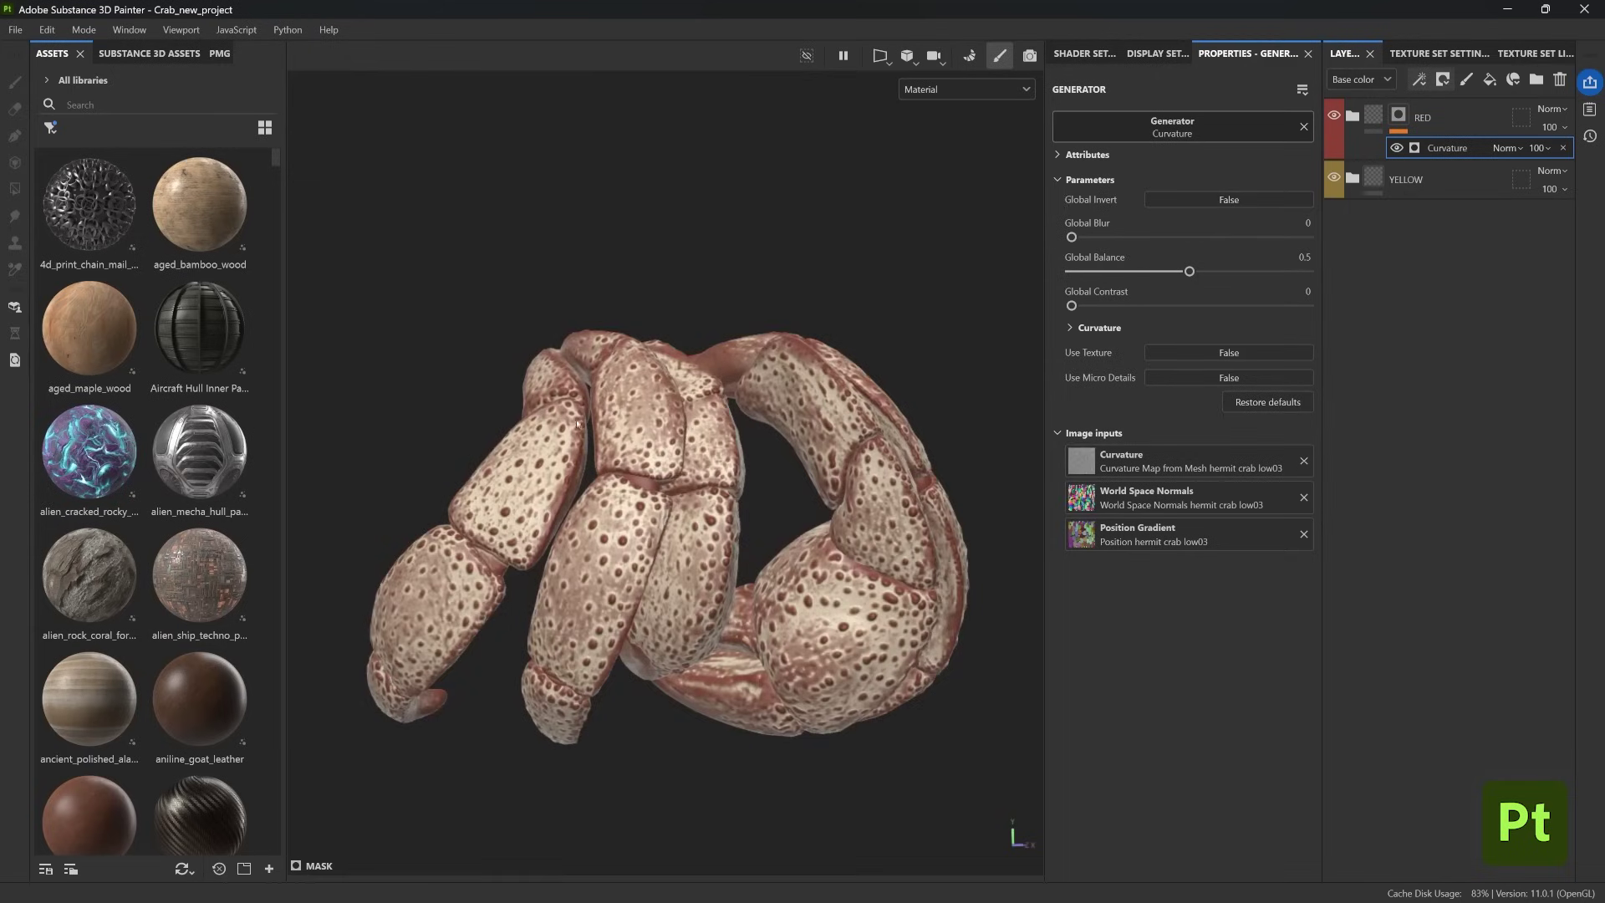
- Inspect the curvature effect on the legs and claw, and display the RED folder's mask alone to examine its spots up close
right_click_drag(735, 418, 811, 425, "alt")
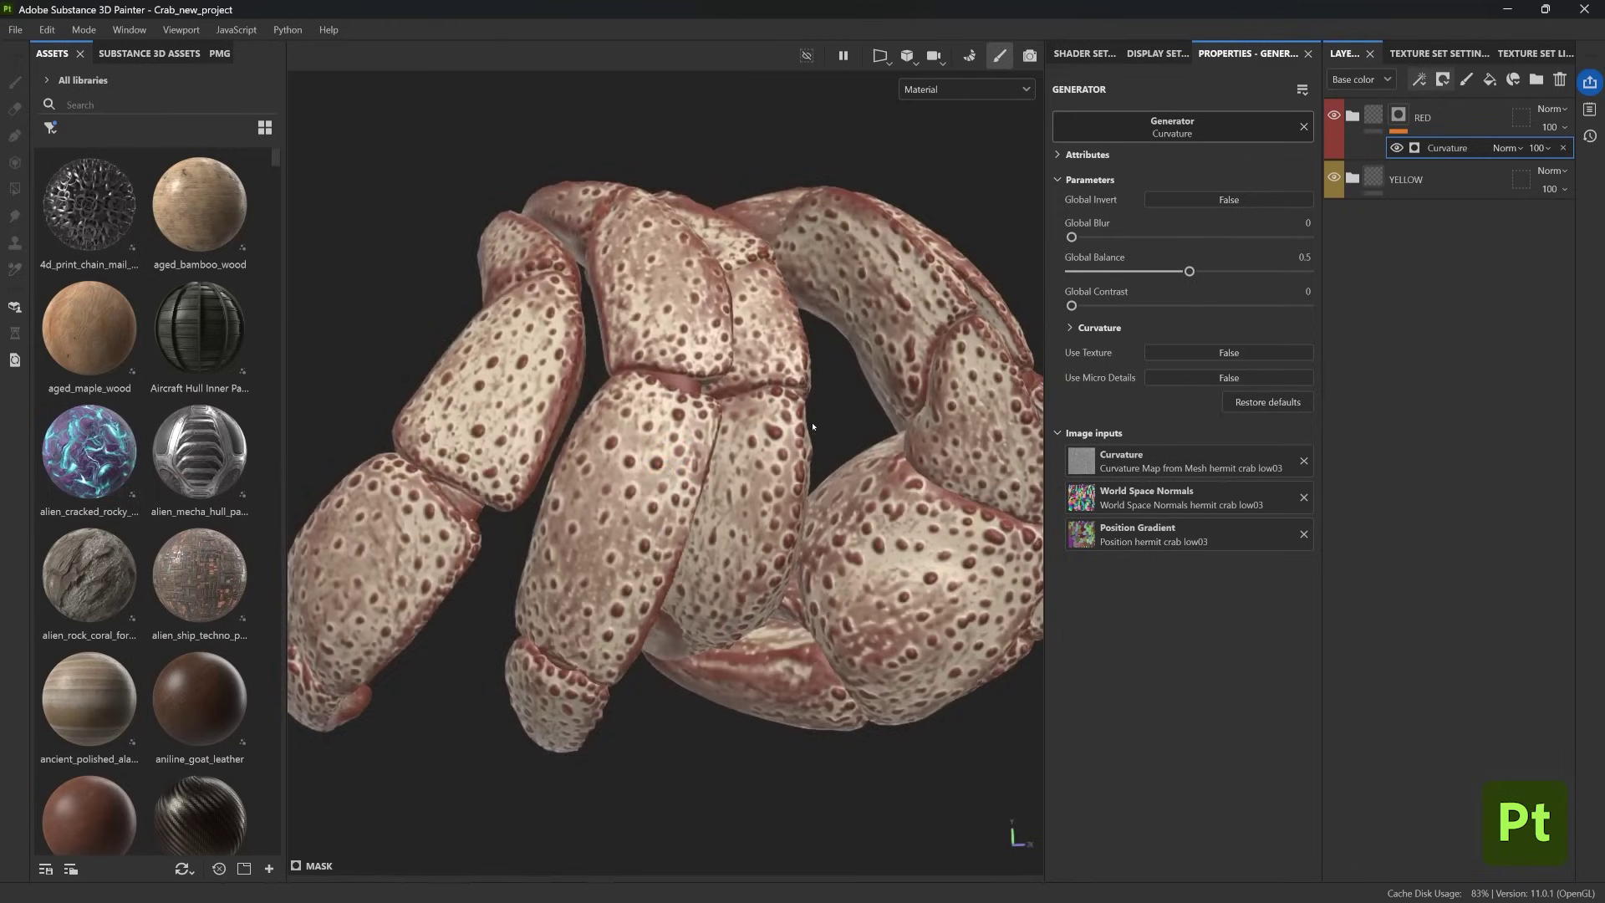
scroll(812, 425, "down", 2)
left_click_drag(813, 426, 809, 426, "alt")
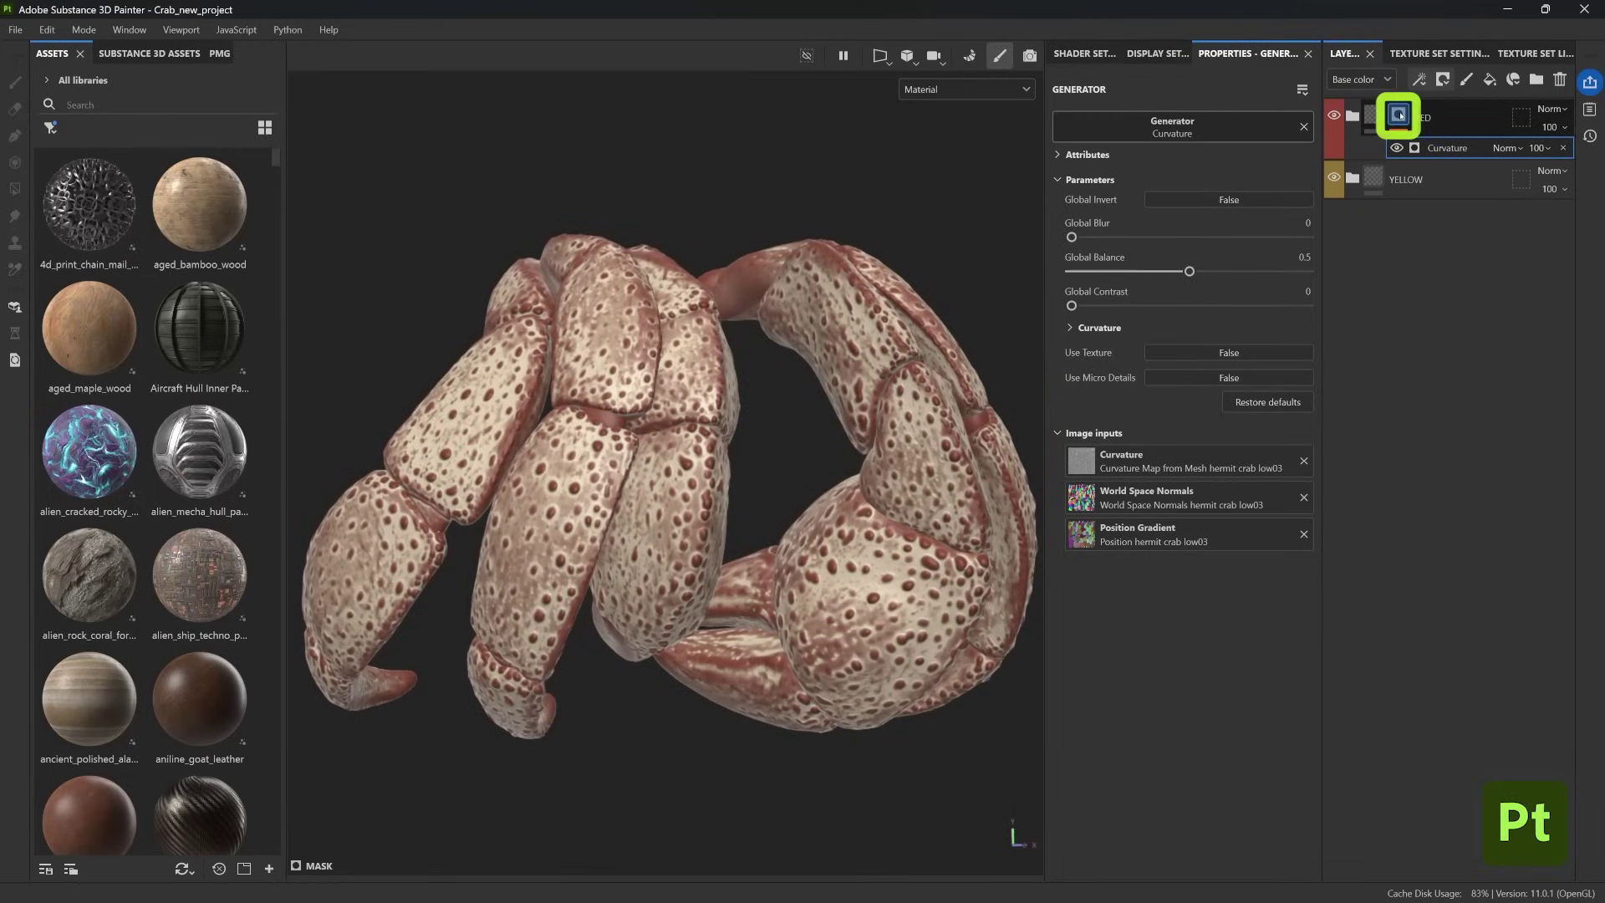
left_click(1397, 115, "alt")
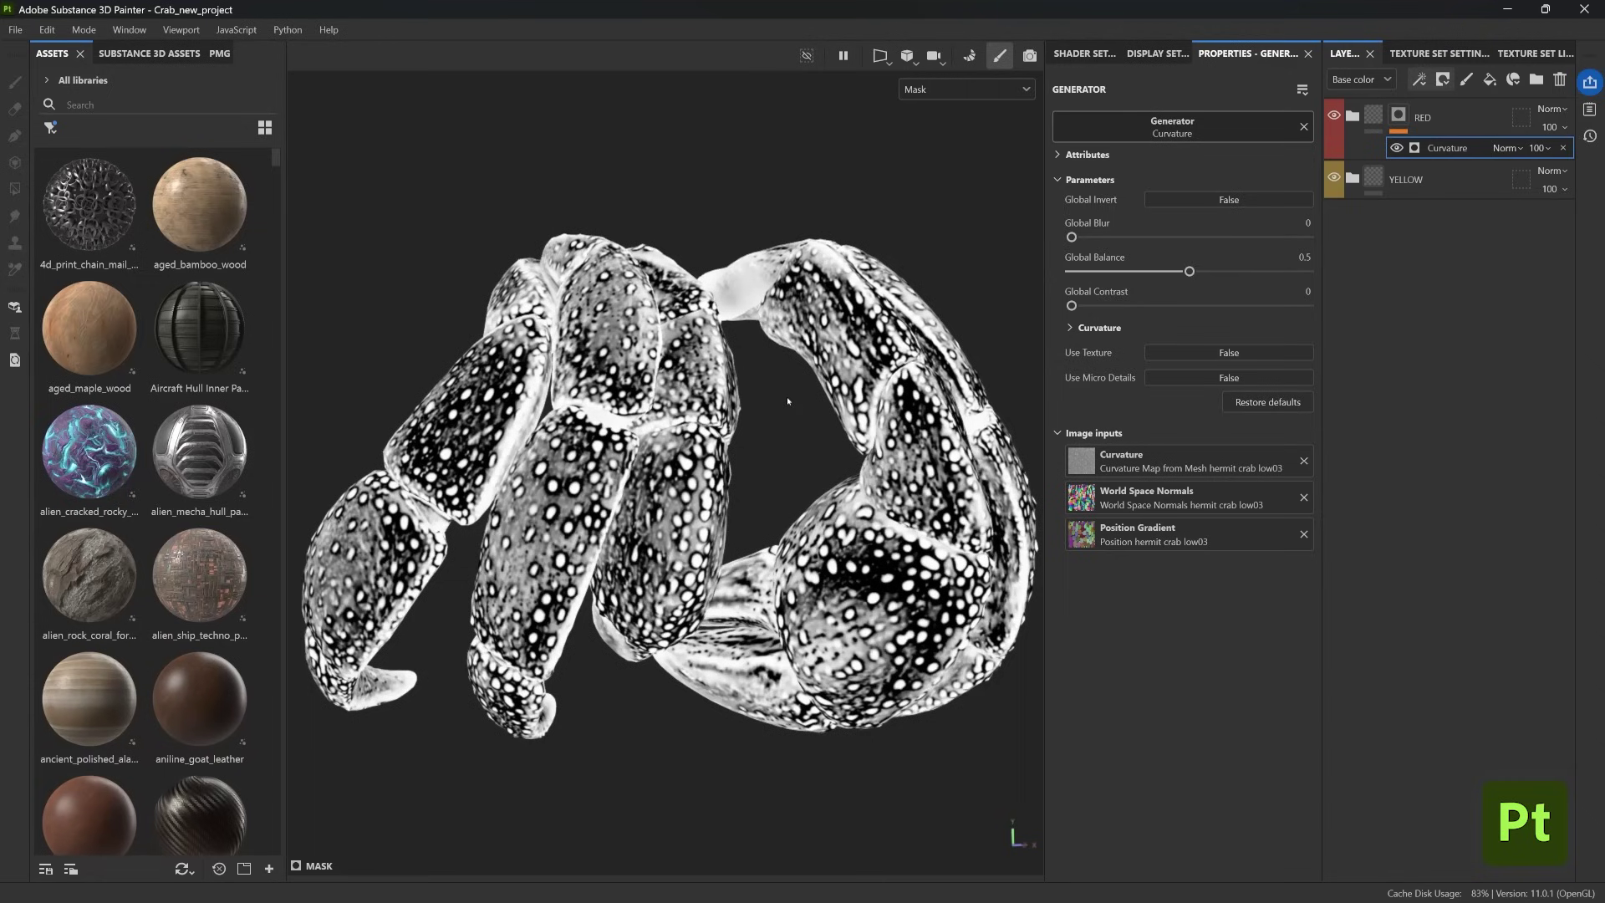
scroll(577, 509, "up", 6)
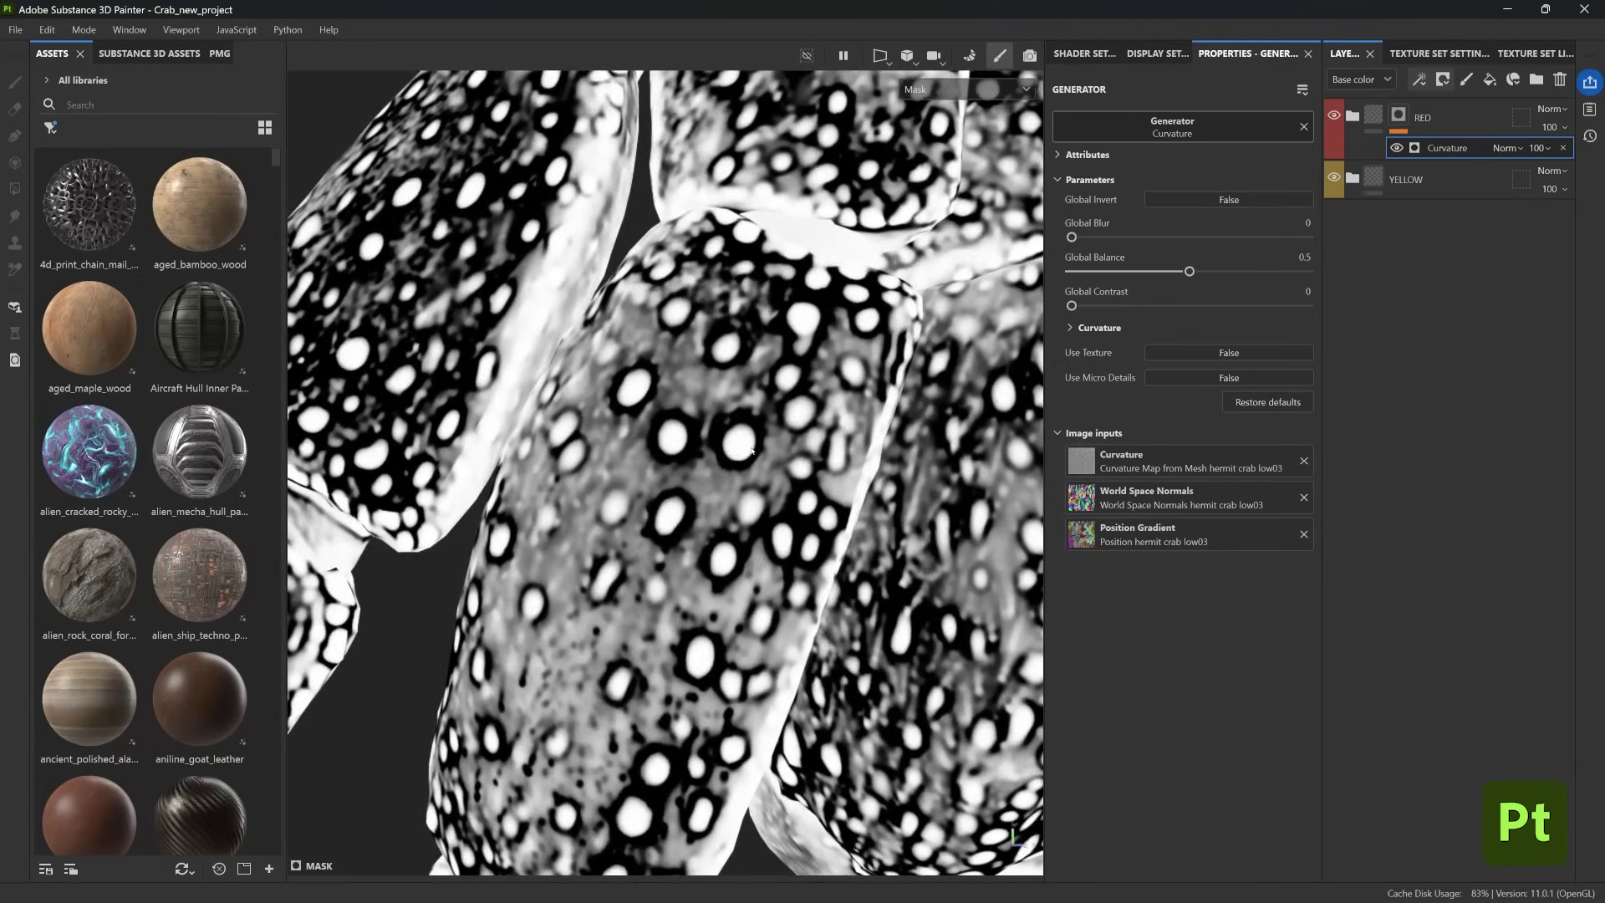
scroll(730, 411, "down", 8)
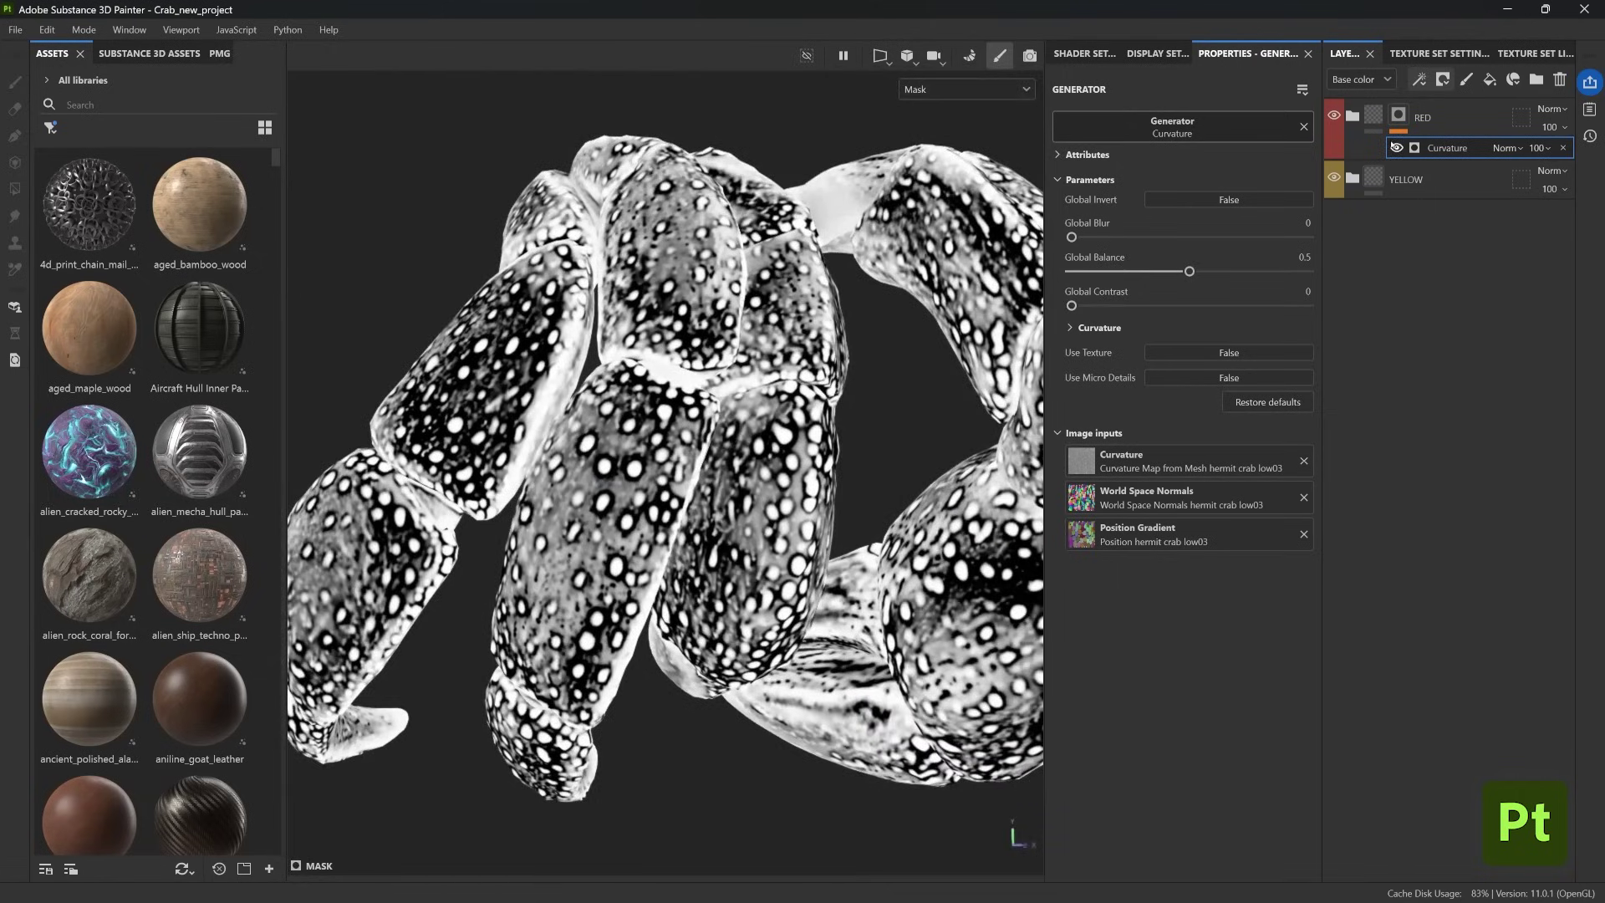
- Turn on Global Invert for the RED folder's Curvature generator and lower its Global Balance to 0.18
left_click(1210, 198)
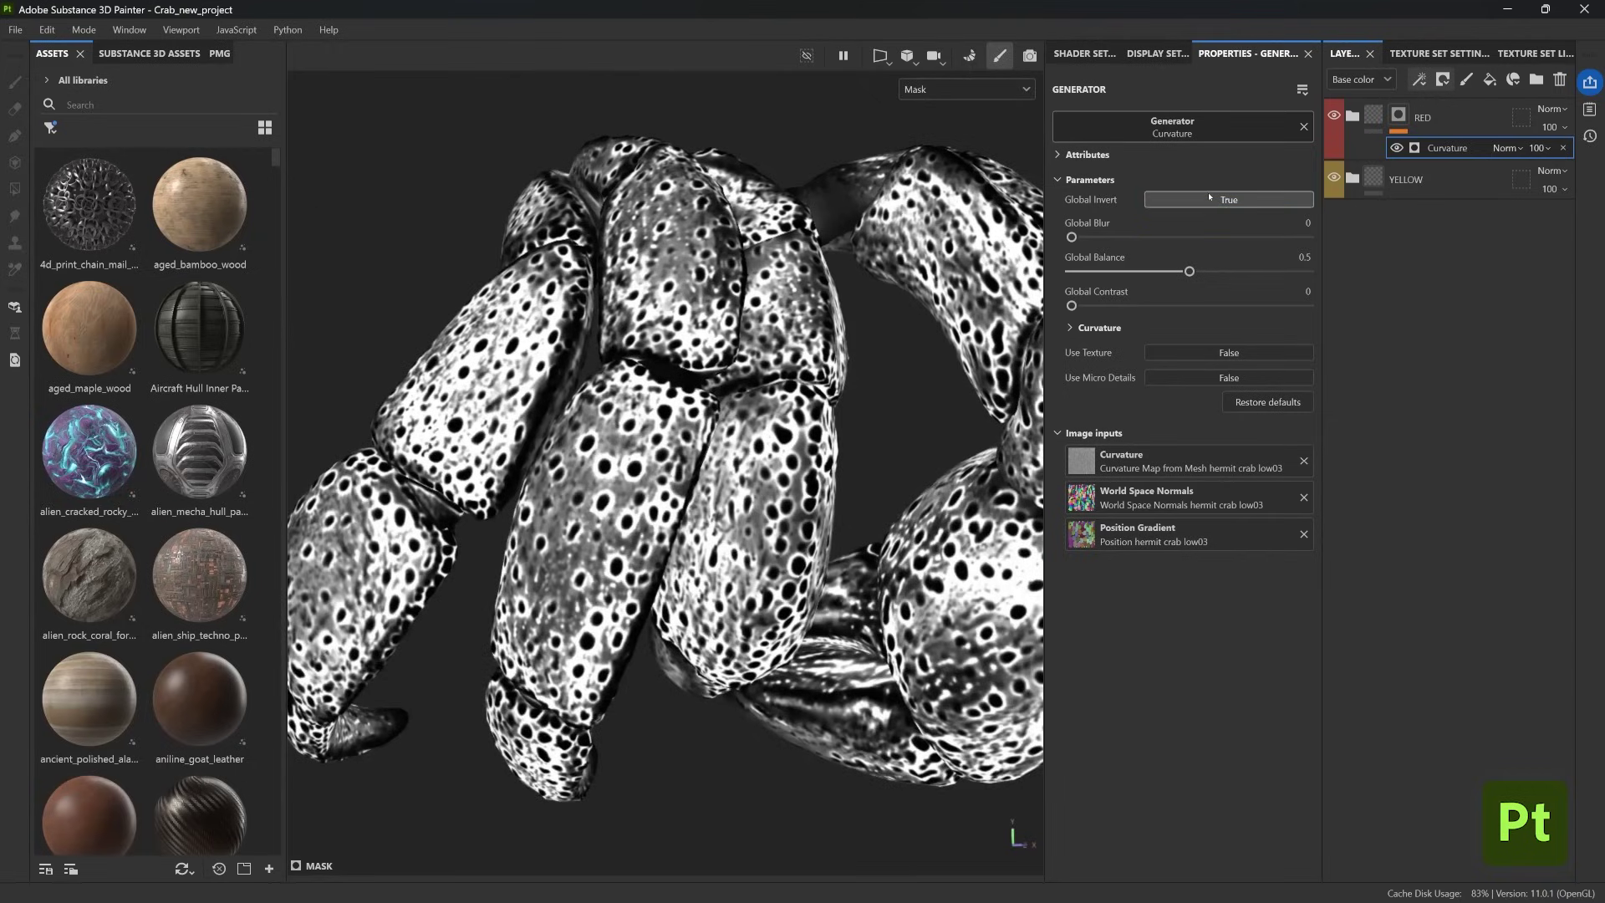
left_click(1373, 115)
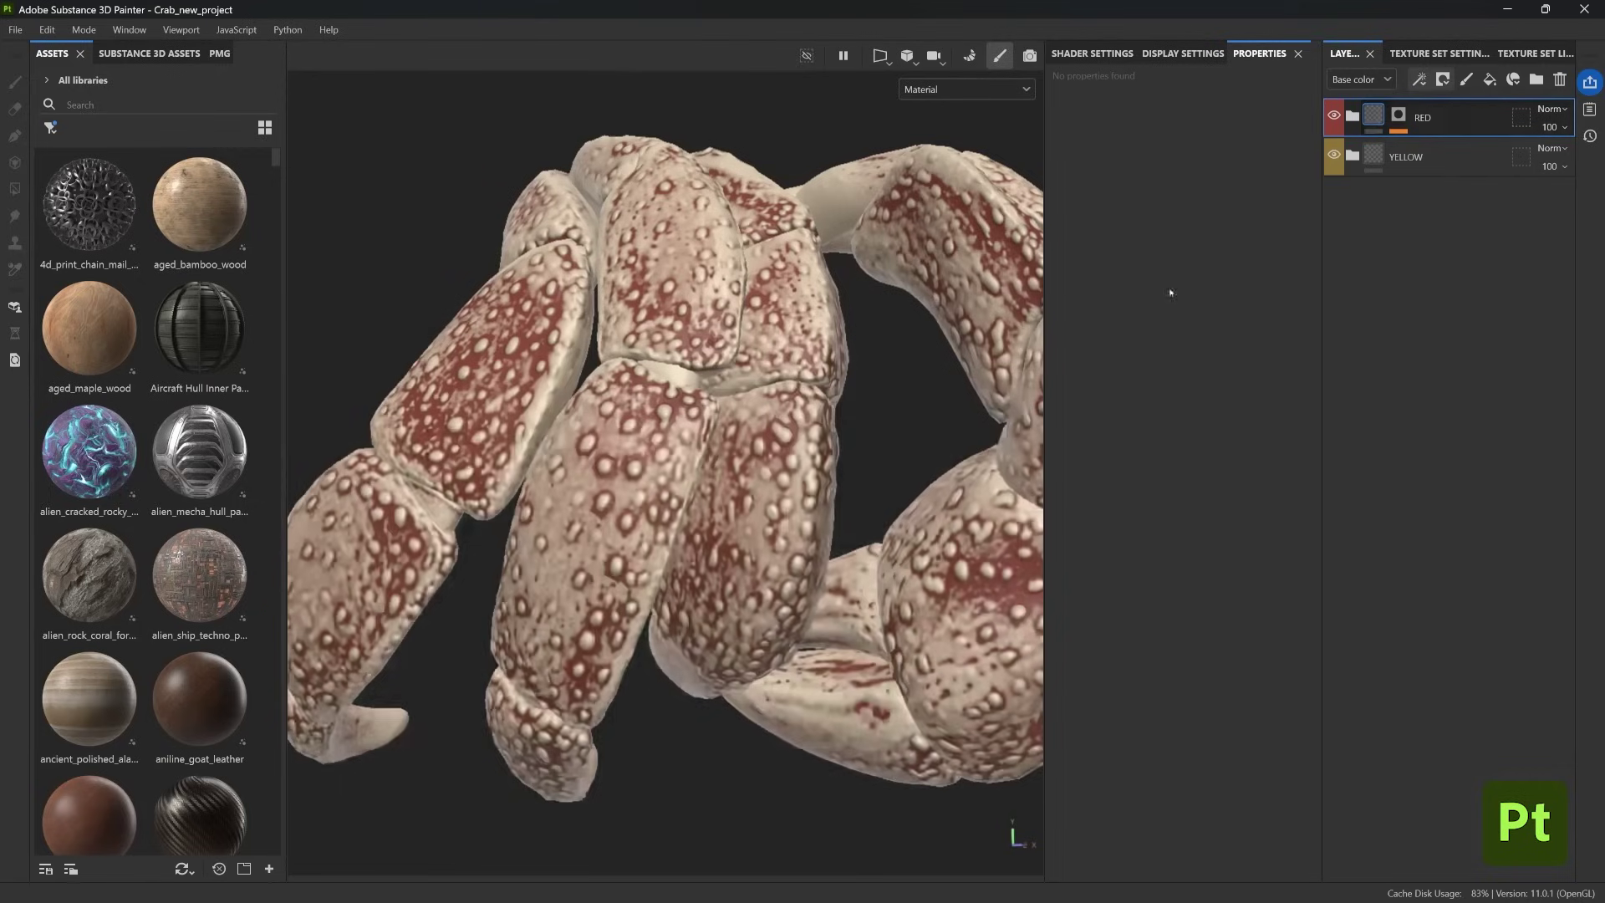
left_click(1400, 114)
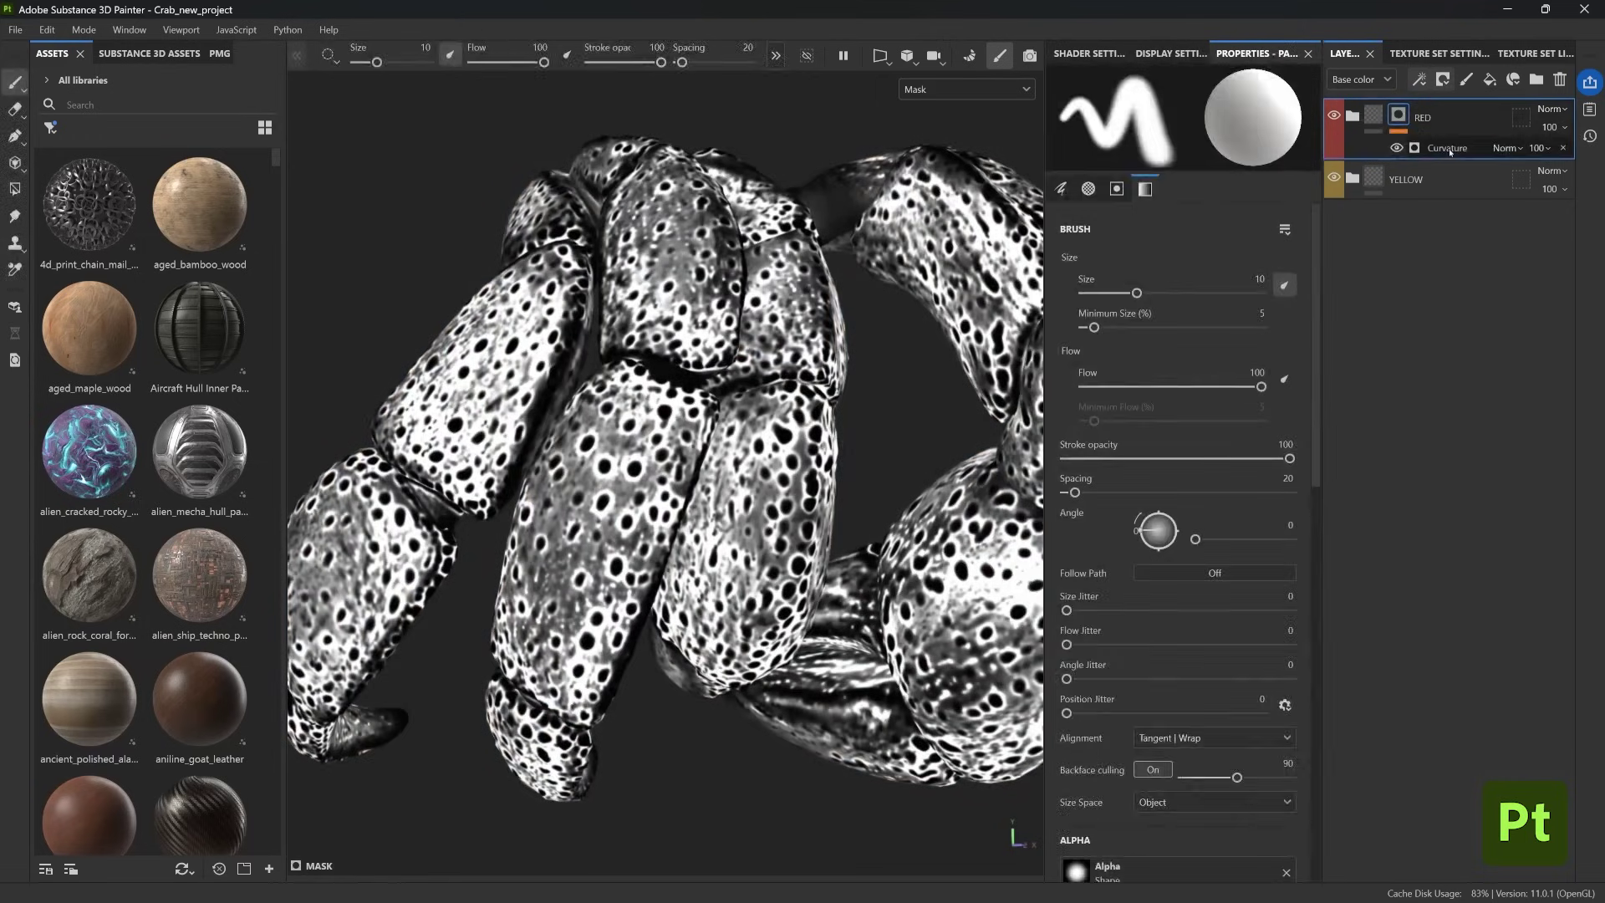
left_click(1447, 148)
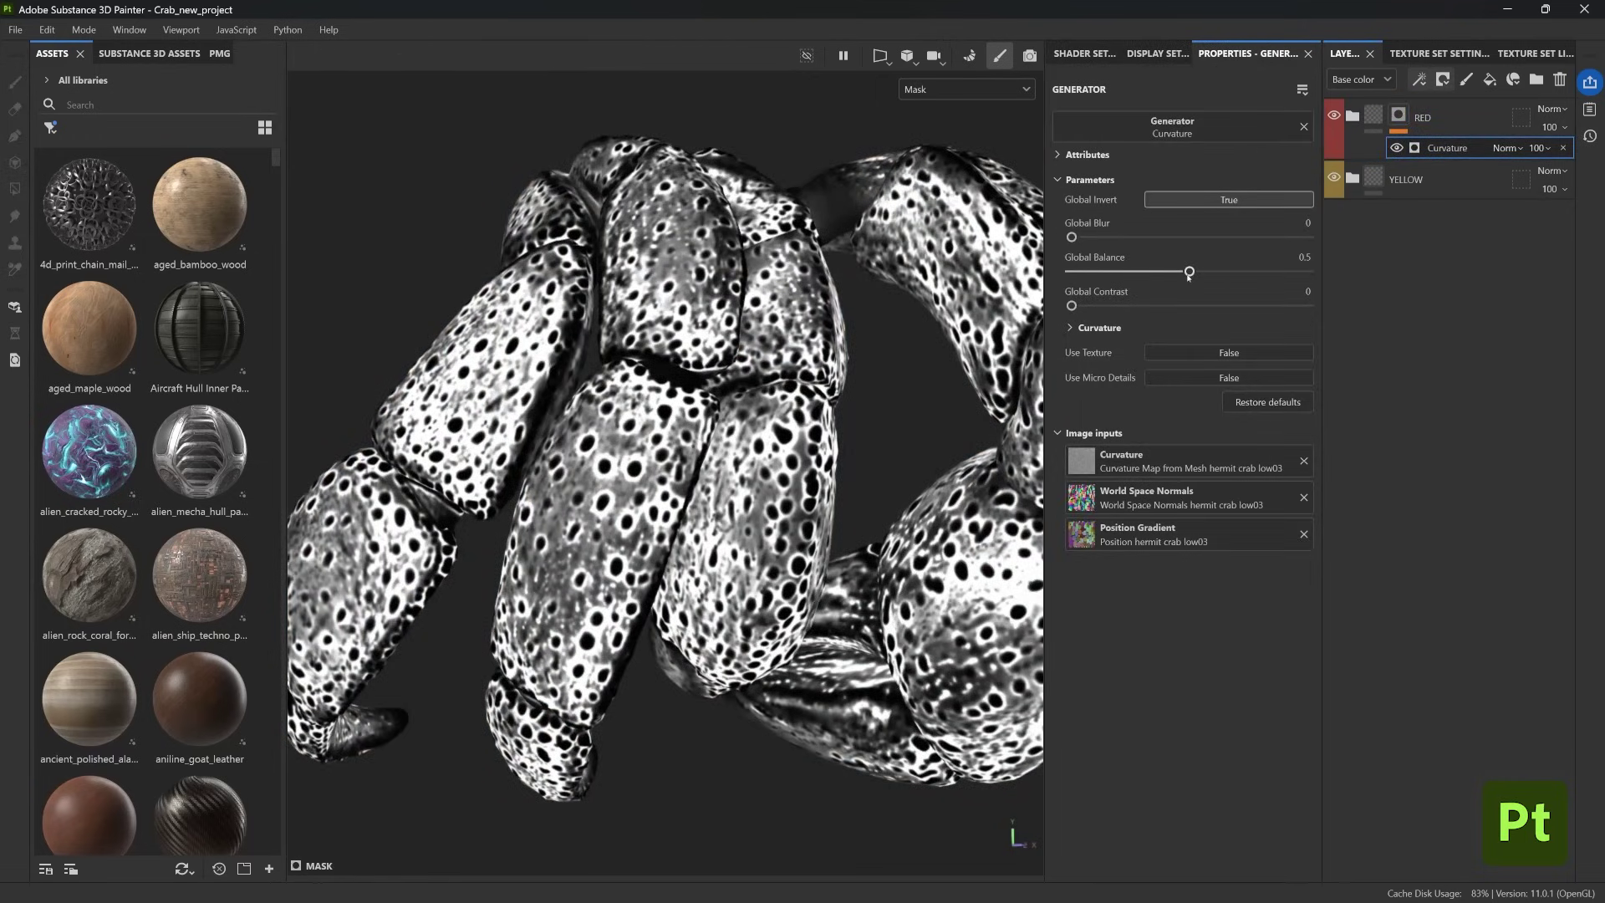
mouse_move(1188, 273)
left_mouse_down()
mouse_move(1097, 274)
mouse_move(1114, 273)
left_mouse_up()
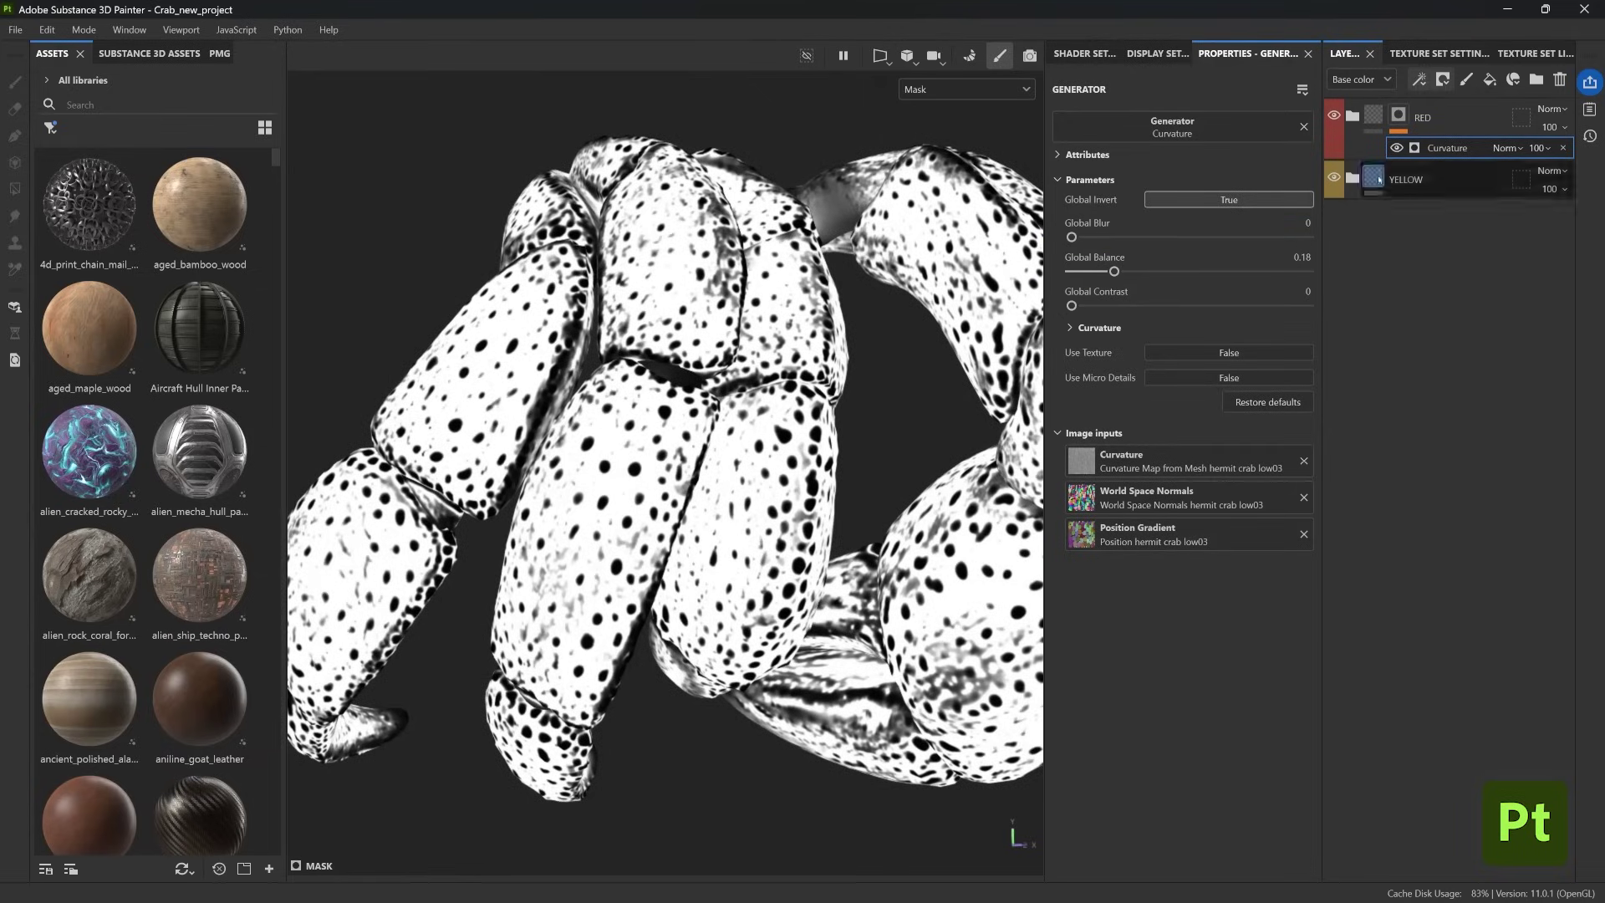
left_click(1373, 116)
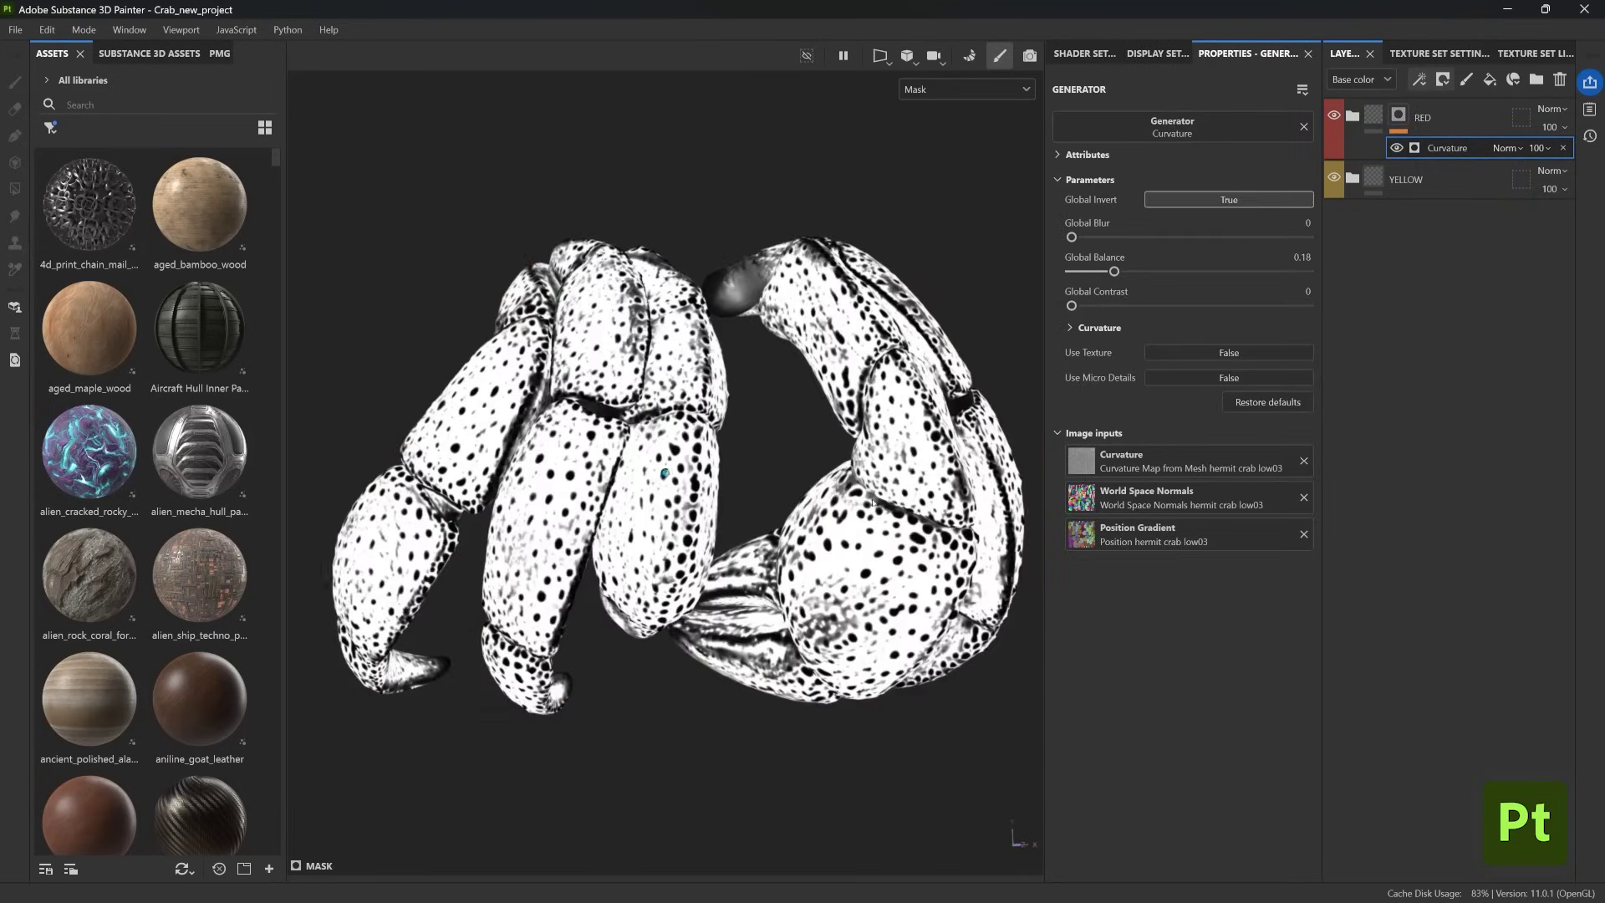
- Add a second generator above Curvature in the RED folder's mask and assign it the Ambient Occlusion type
left_click_drag(873, 502, 797, 476, "alt")
left_click_drag(468, 476, 754, 423, "alt")
left_click_drag(629, 543, 945, 389, "alt")
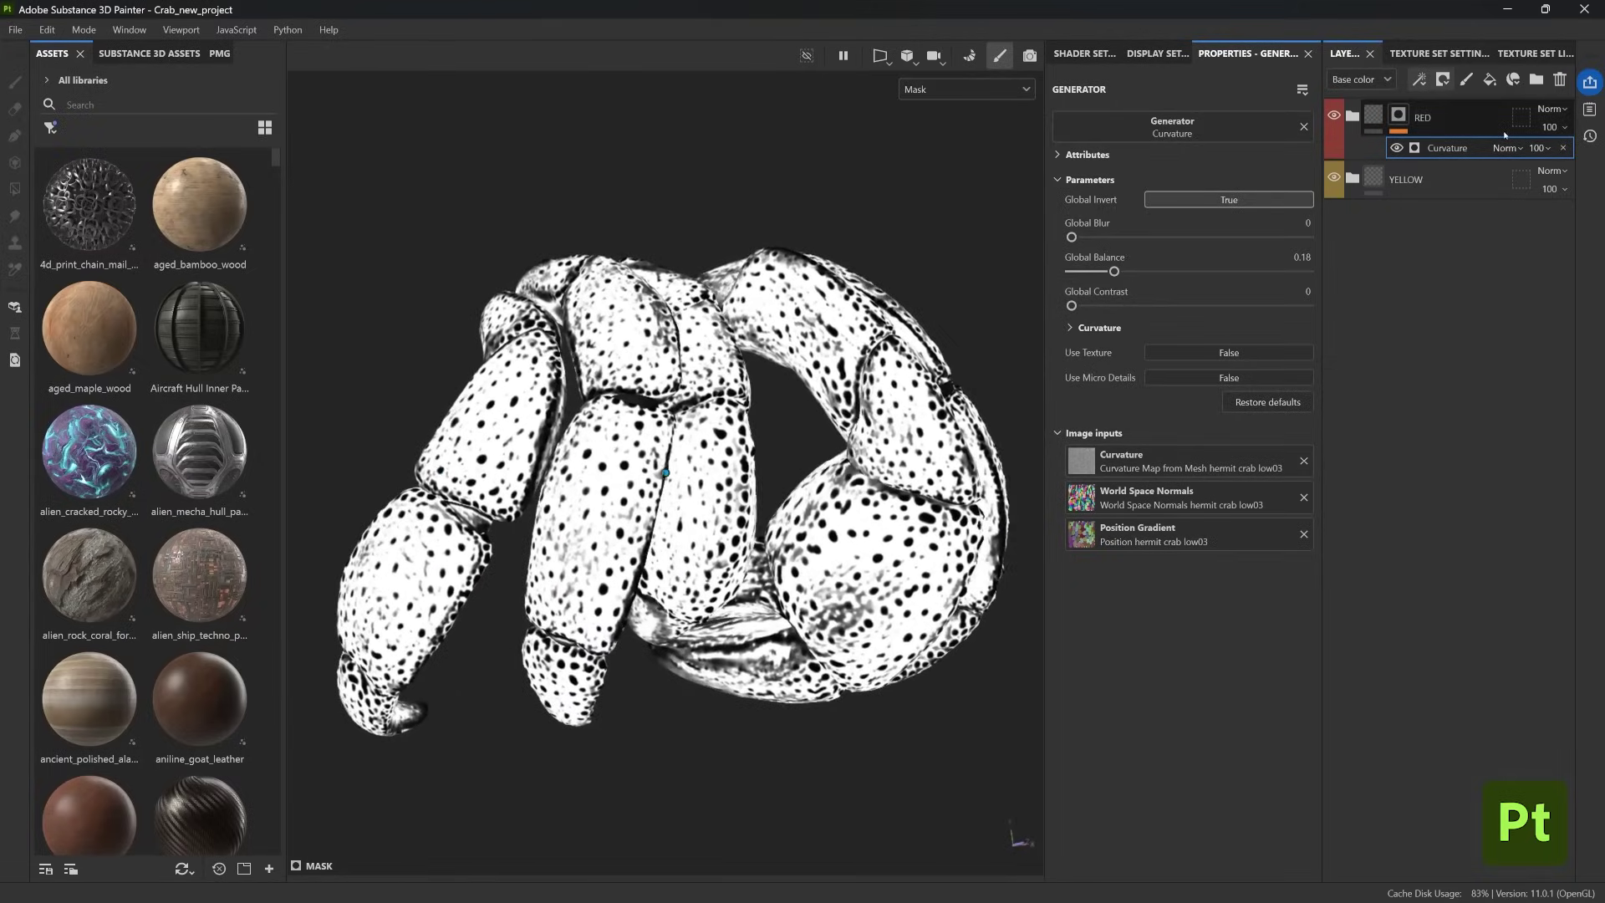
left_click(1419, 79)
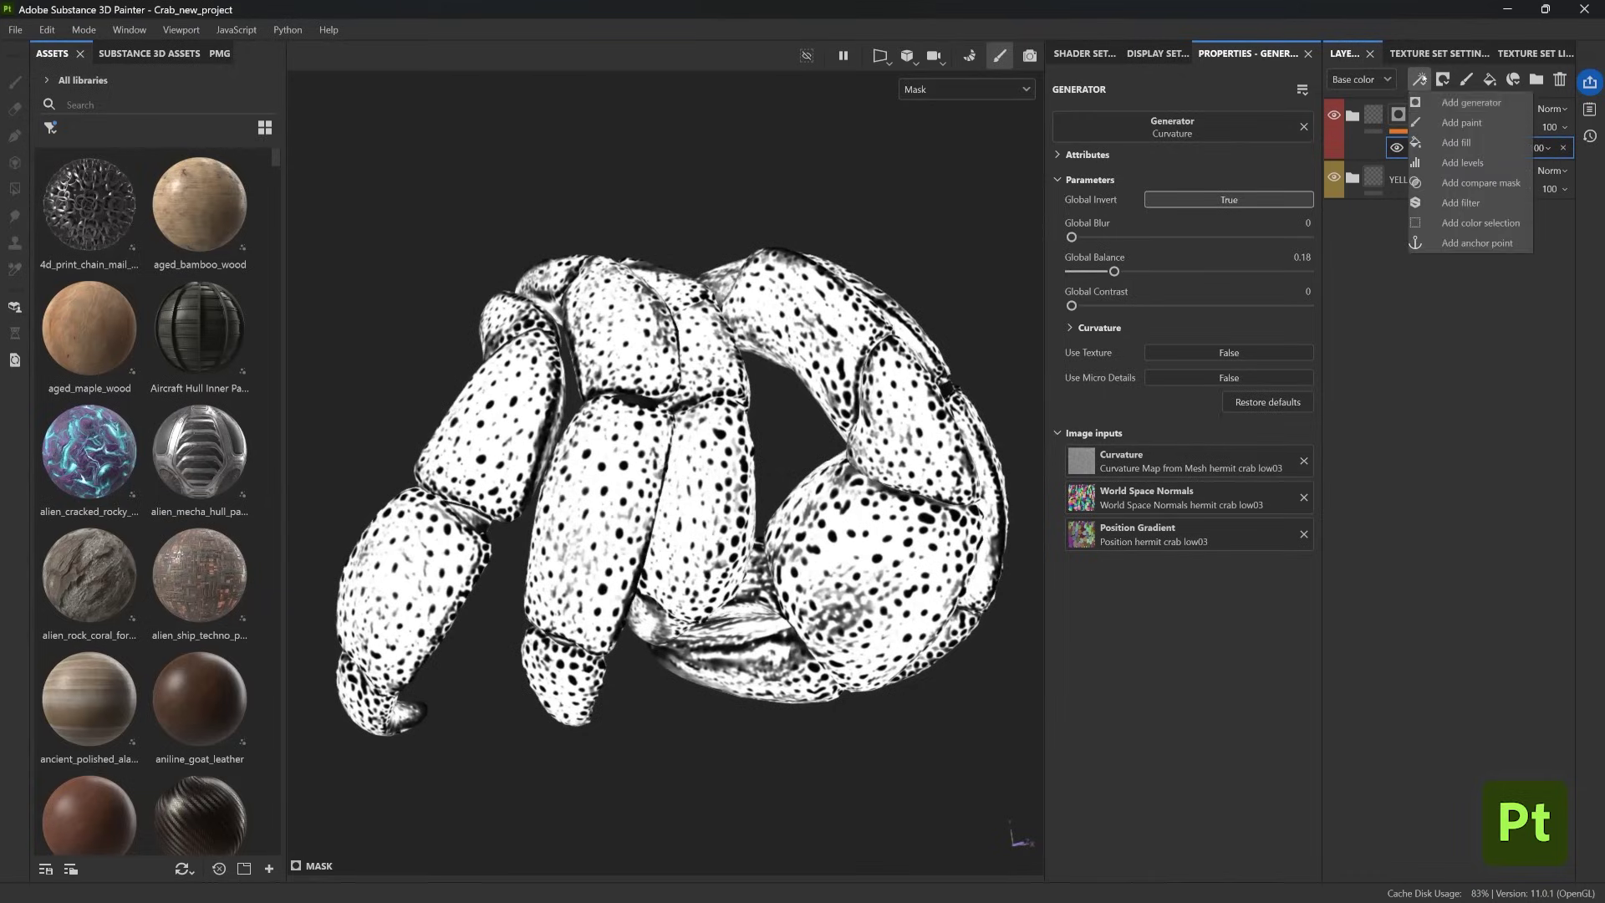
left_click(1456, 102)
left_click(1263, 136)
type("curv")
left_click_drag(1259, 151, 1273, 151)
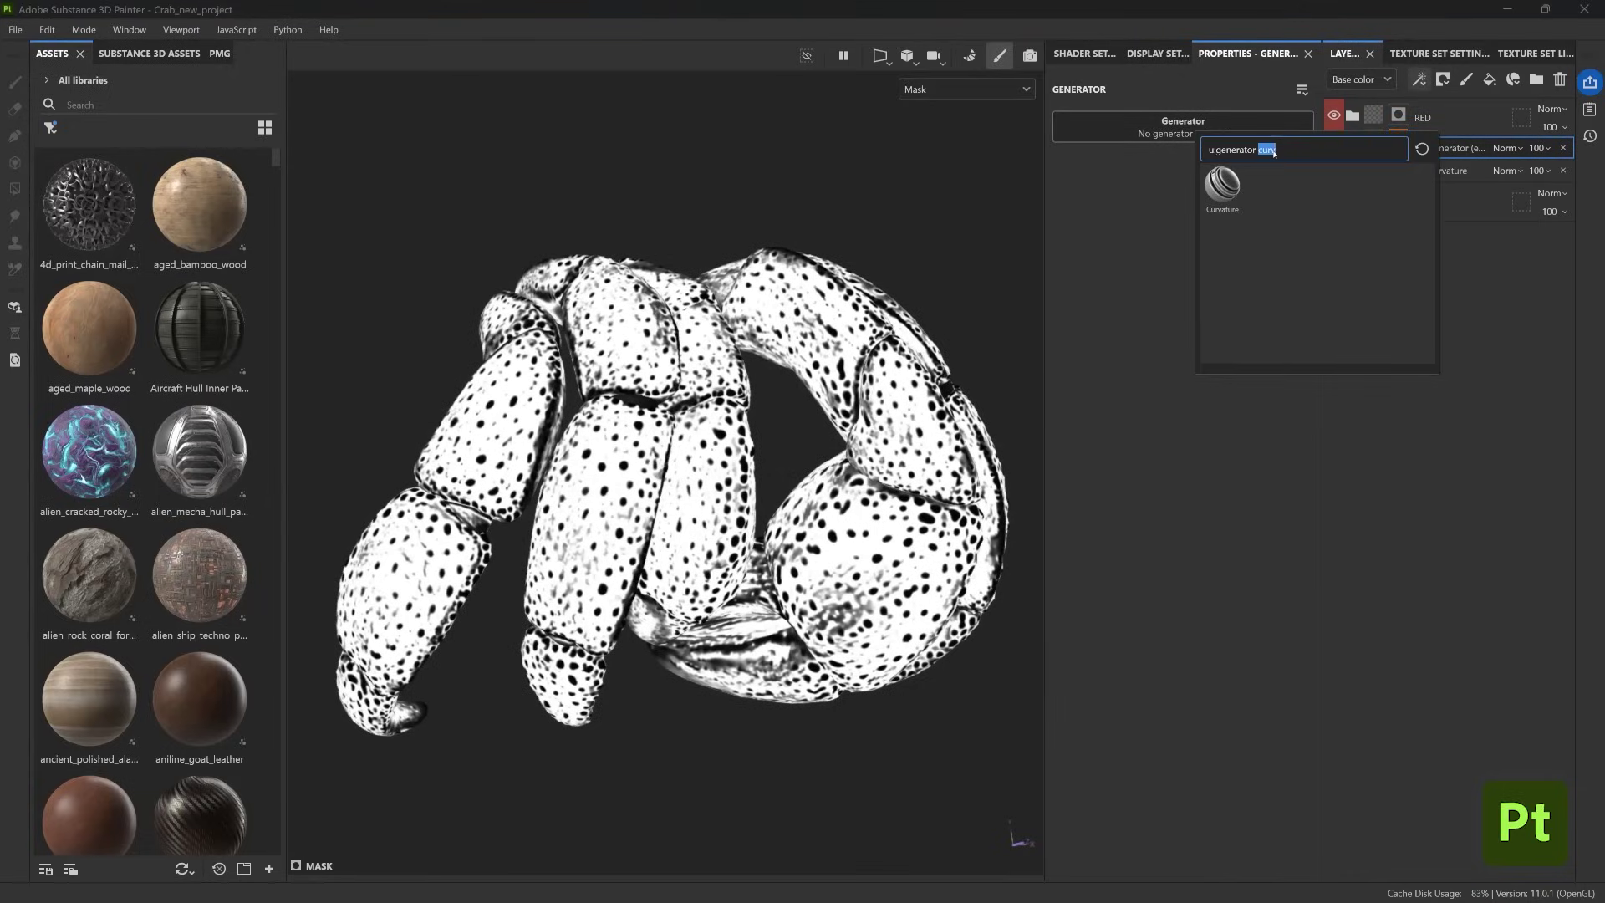
type("A")
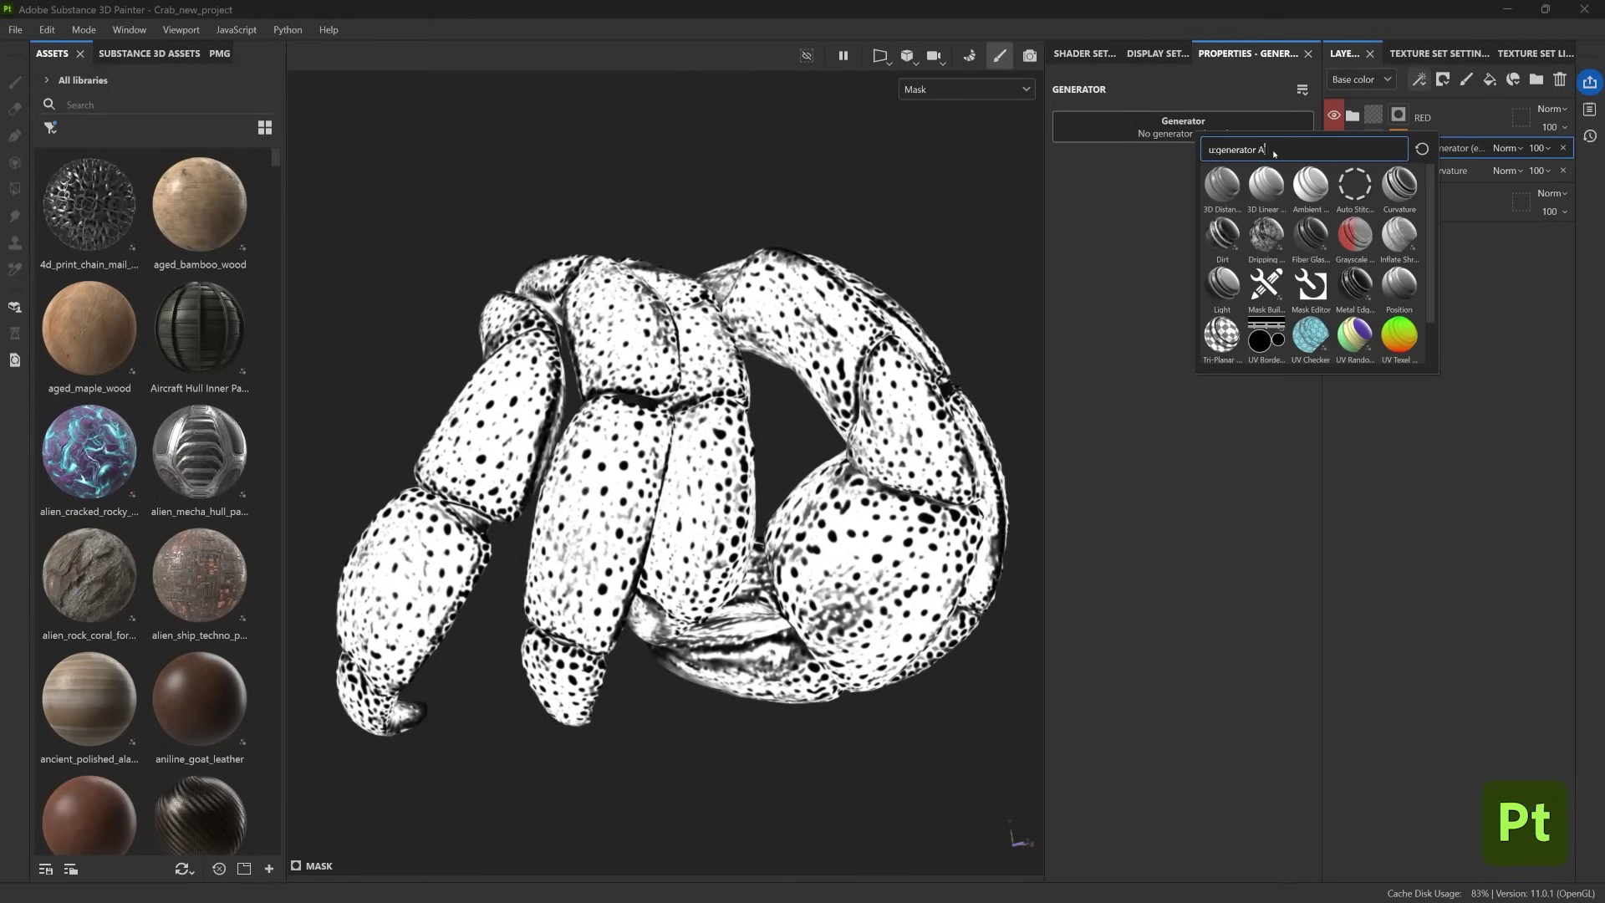
type("mbi")
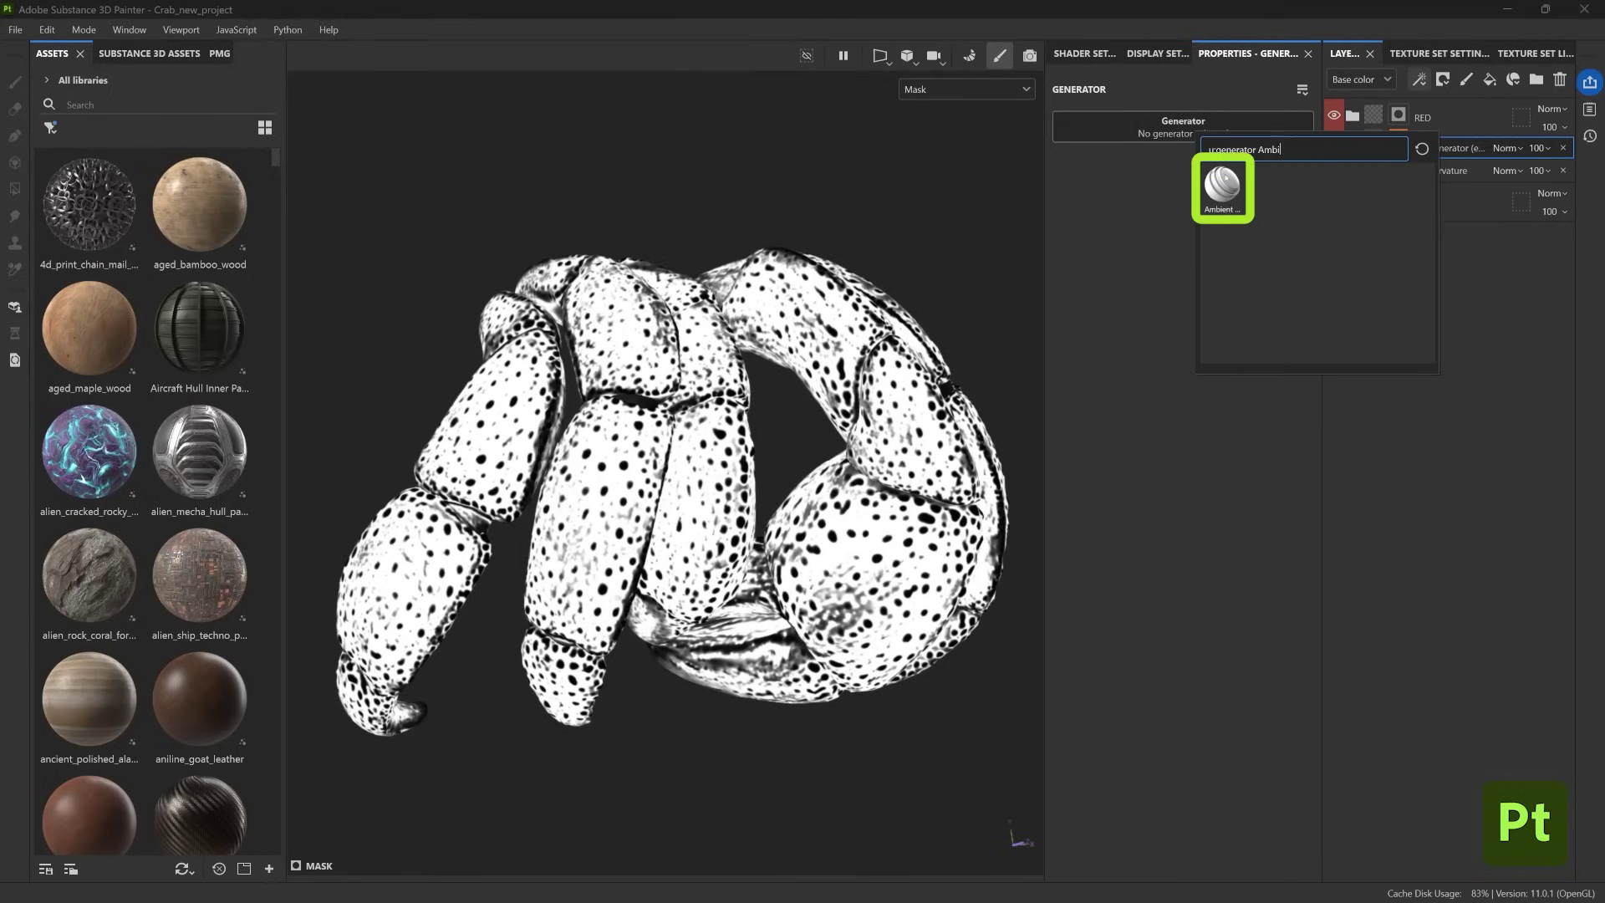
left_click(1221, 185)
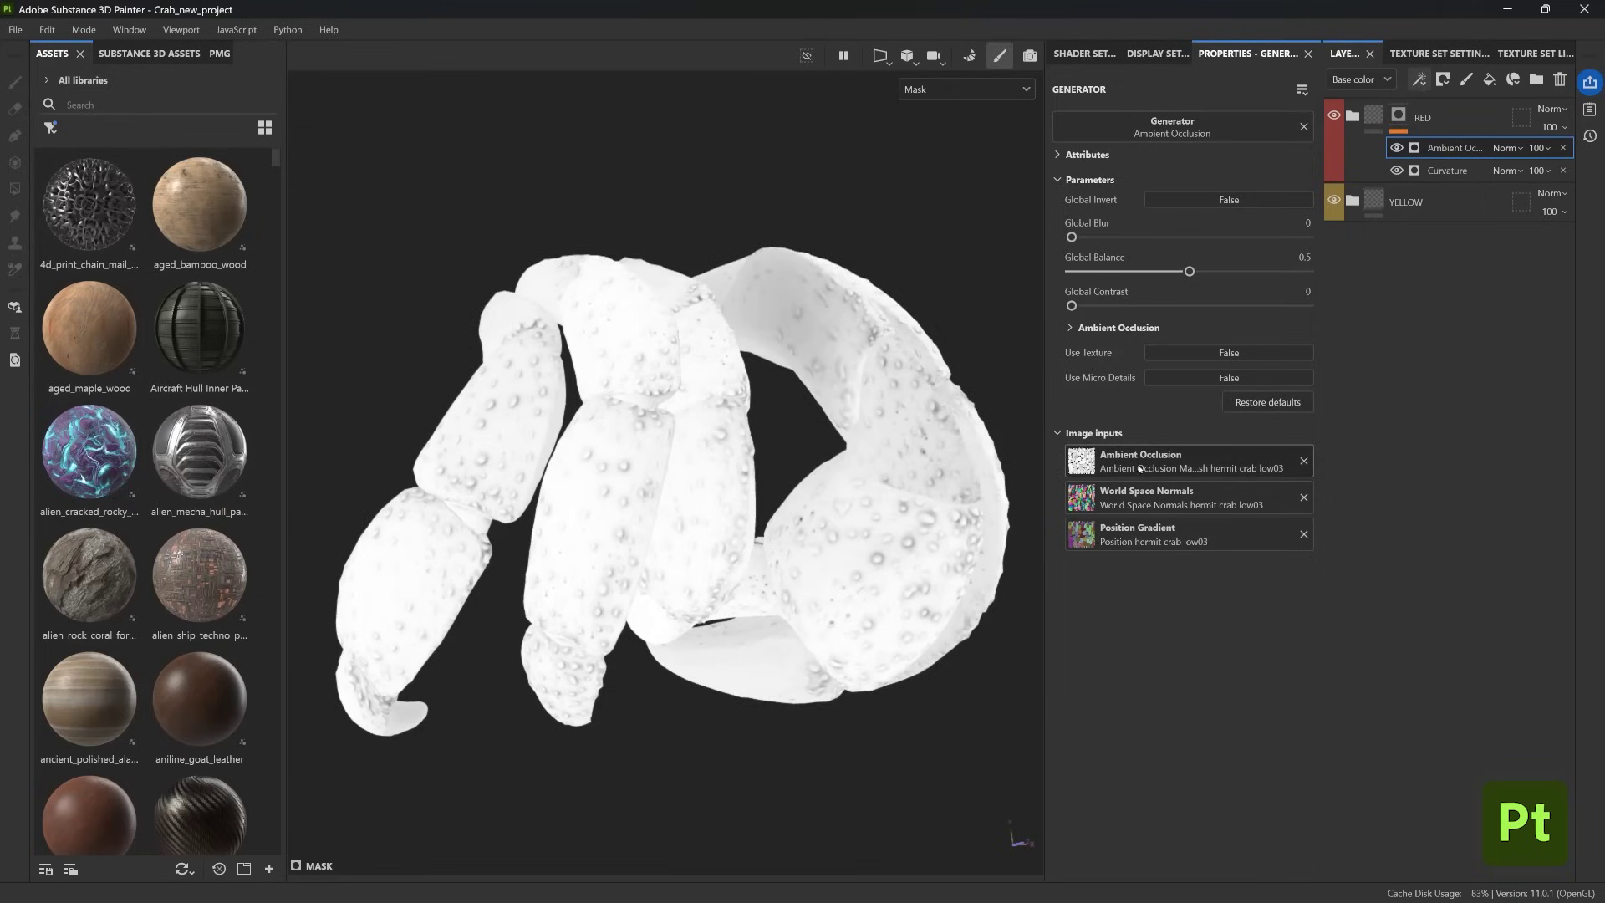
- Set the Ambient Occlusion generator's Global Balance to 0.03, its Ambient Occlusion Balance to 0.51 and Contrast to 0.06
left_click_drag(1189, 270, 1078, 281)
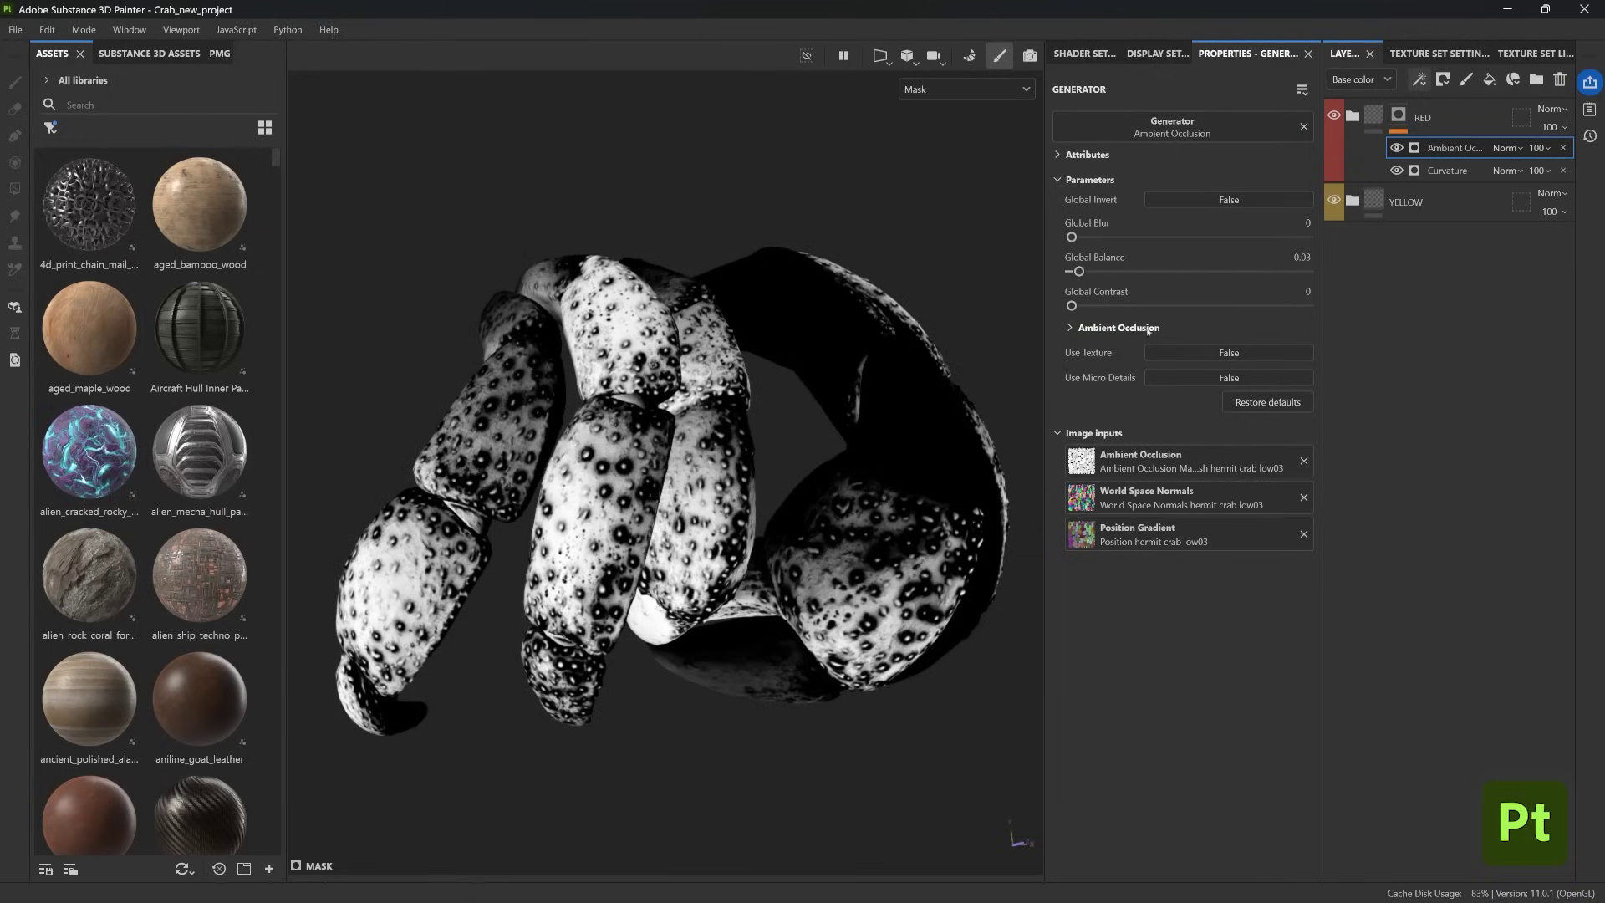
left_click(1118, 327)
left_click_drag(1153, 420, 1197, 419)
left_click_drag(1084, 453, 1098, 453)
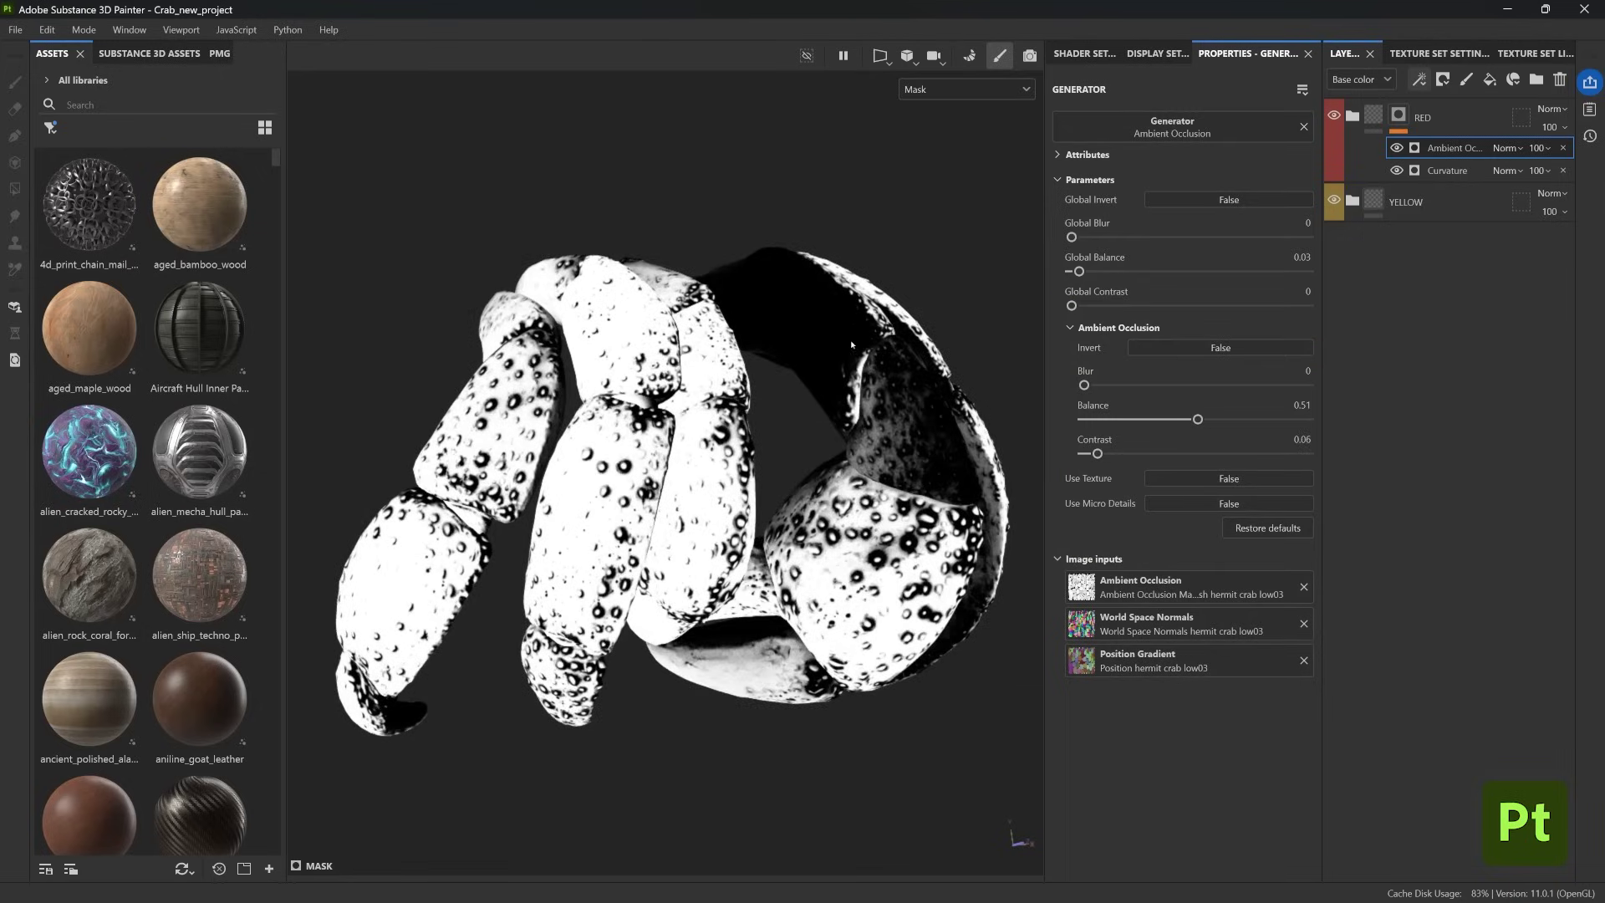
- Blend the Ambient Occlusion generator with Subtract and enable its Global Invert, checking the effect on the crab's legs and claw
left_click_drag(846, 375, 529, 355, "alt")
scroll(844, 374, "up", 4)
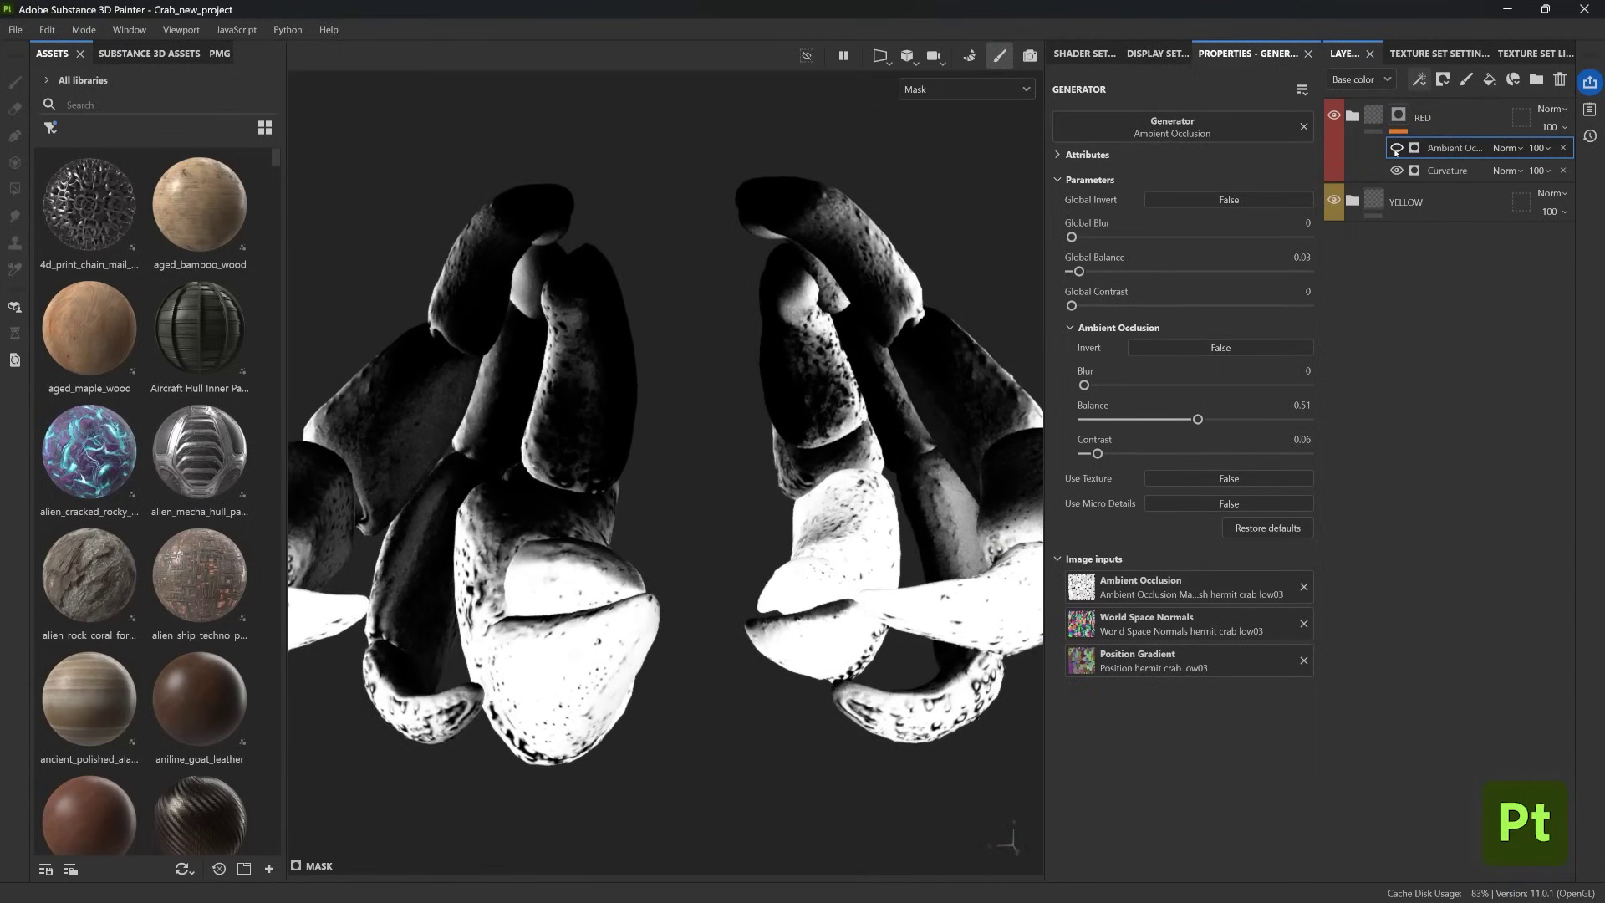
left_click(1396, 148)
left_click(1395, 150)
left_click_drag(977, 351, 565, 470, "alt")
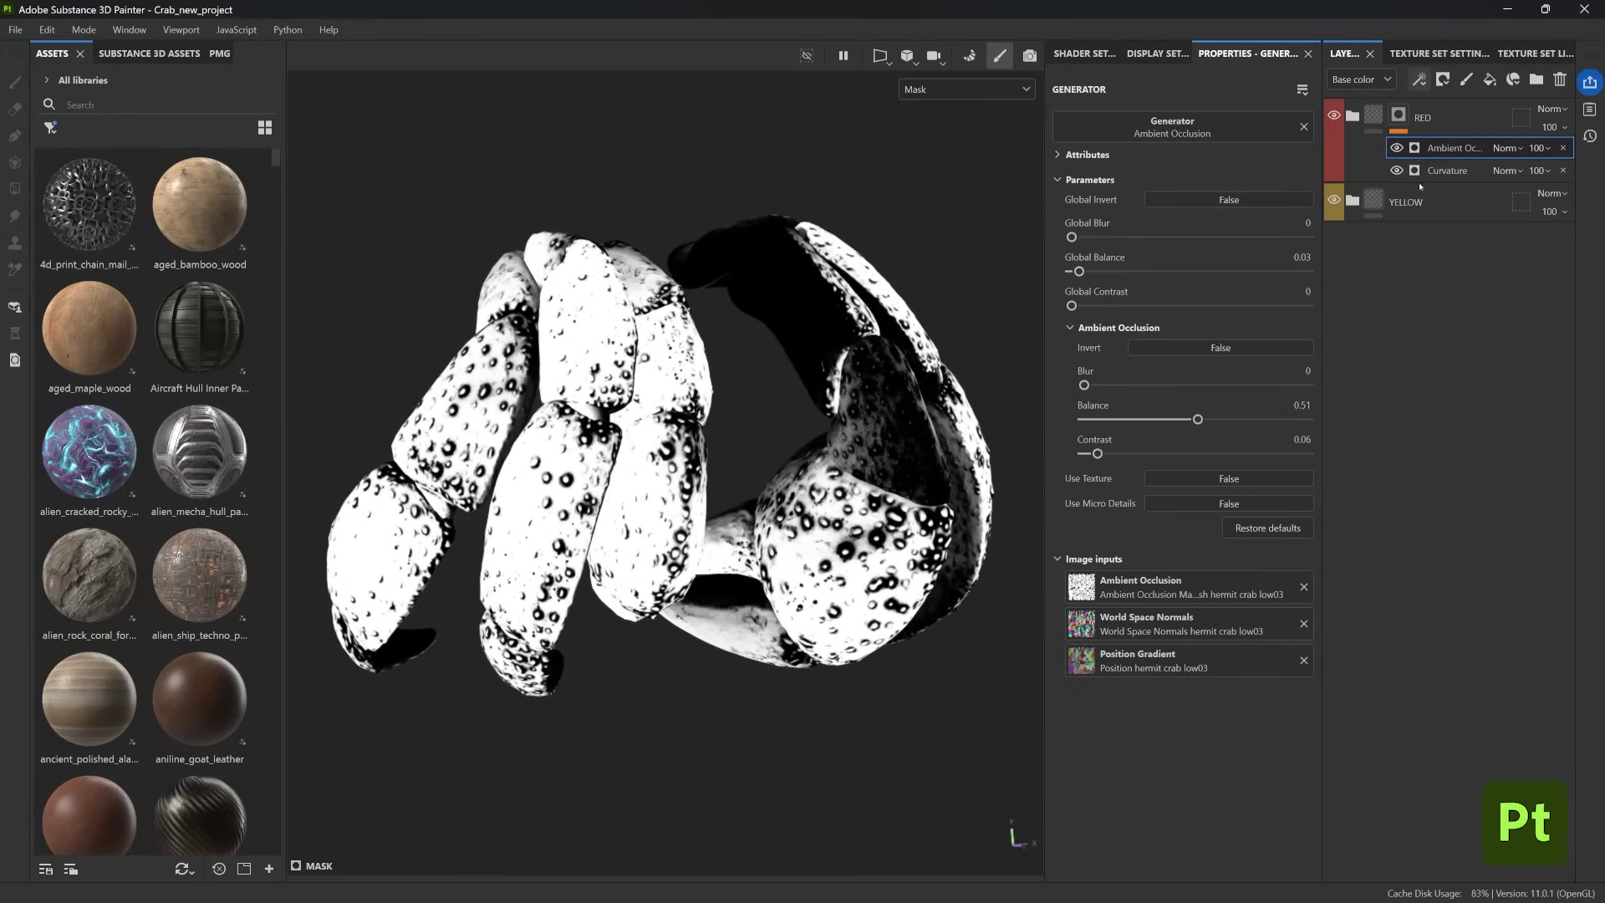
left_click(1506, 148)
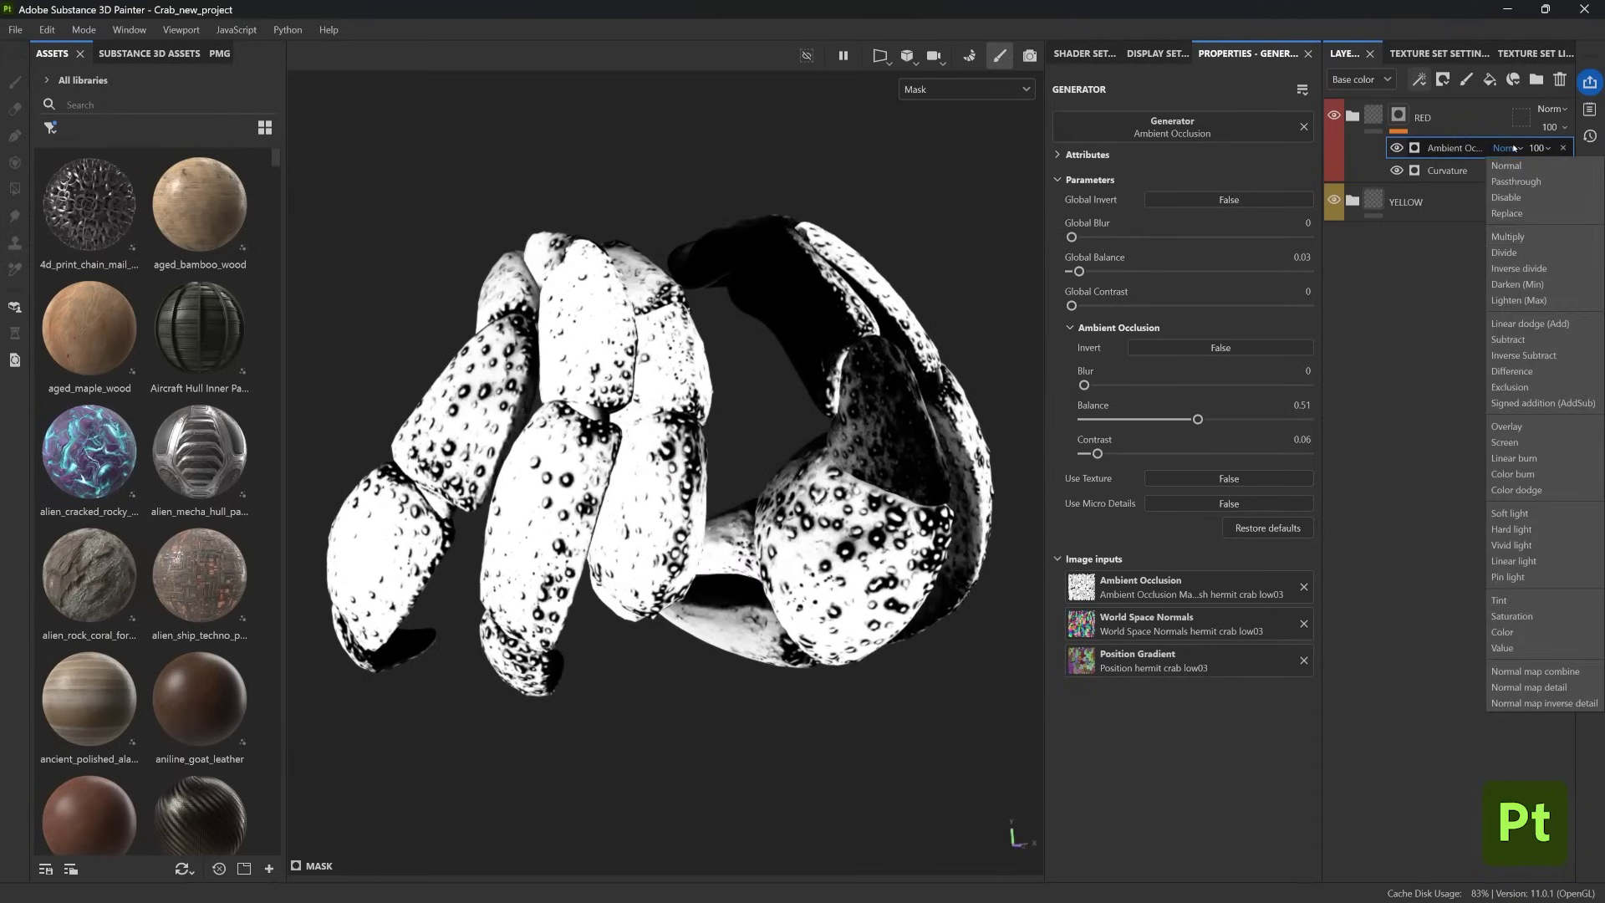
left_click(1519, 339)
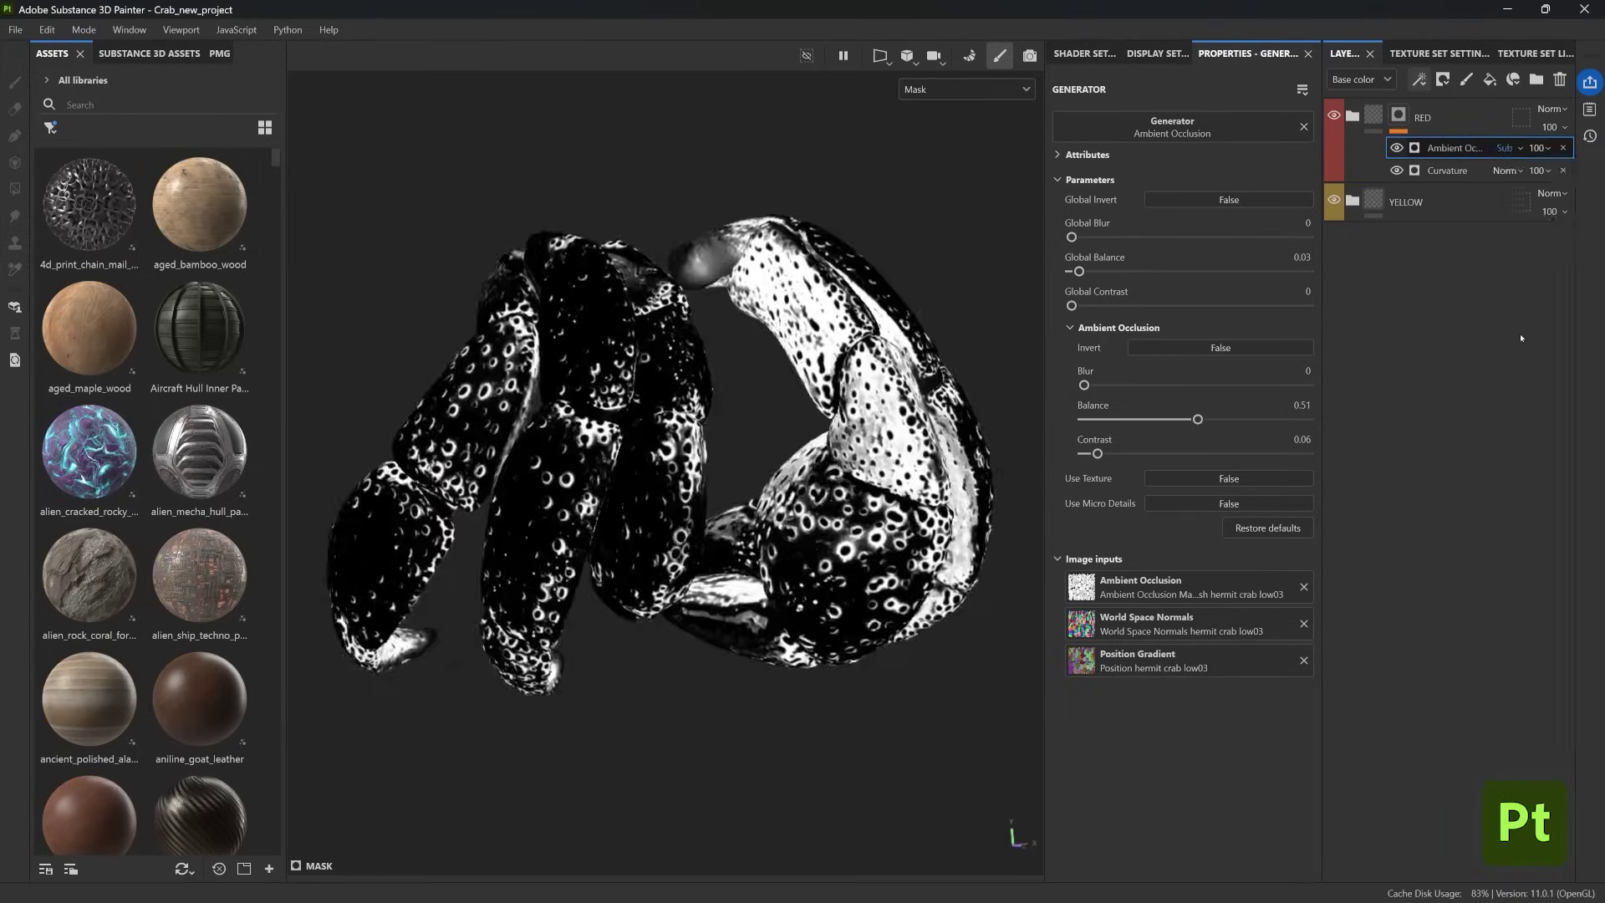
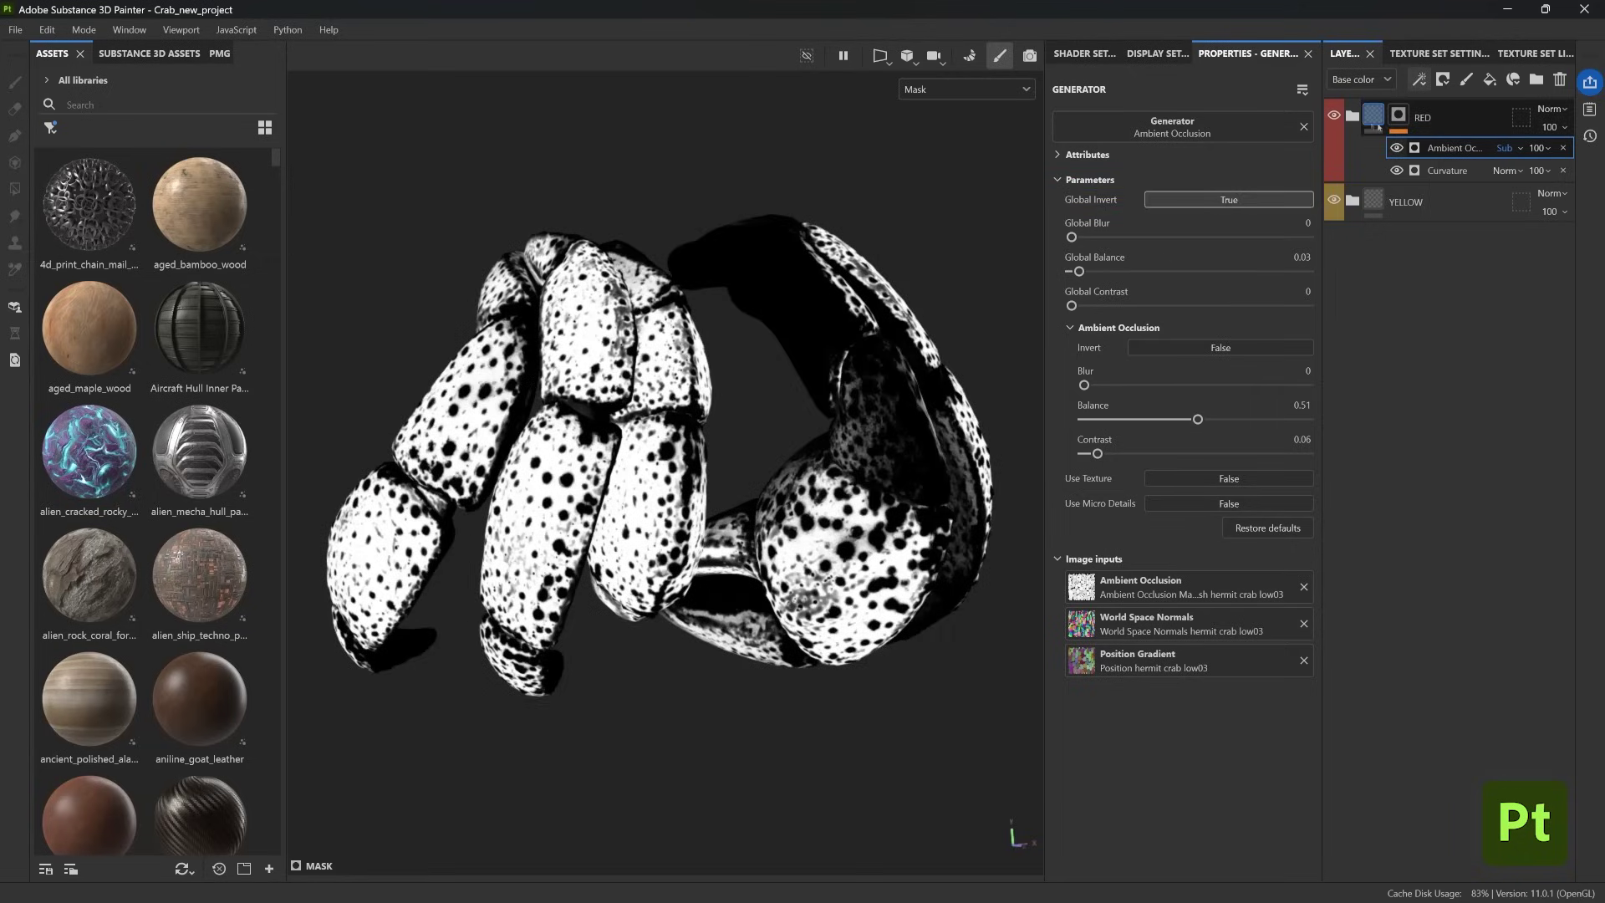
left_click(1371, 123)
left_click_drag(815, 294, 761, 297, "alt")
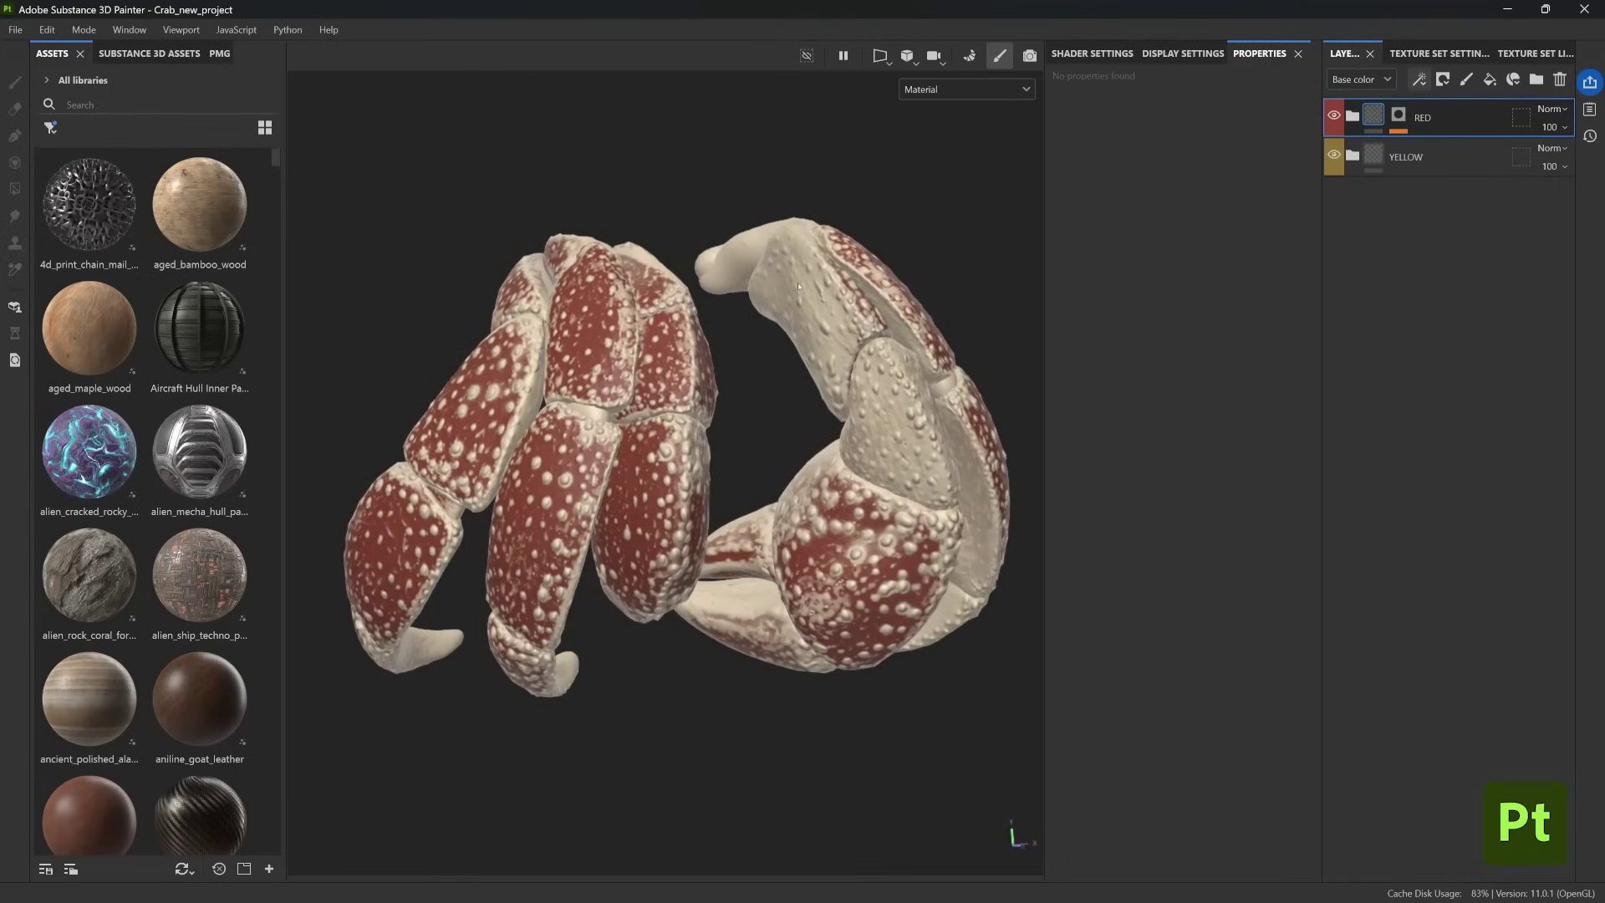
left_click_drag(872, 408, 821, 411, "alt")
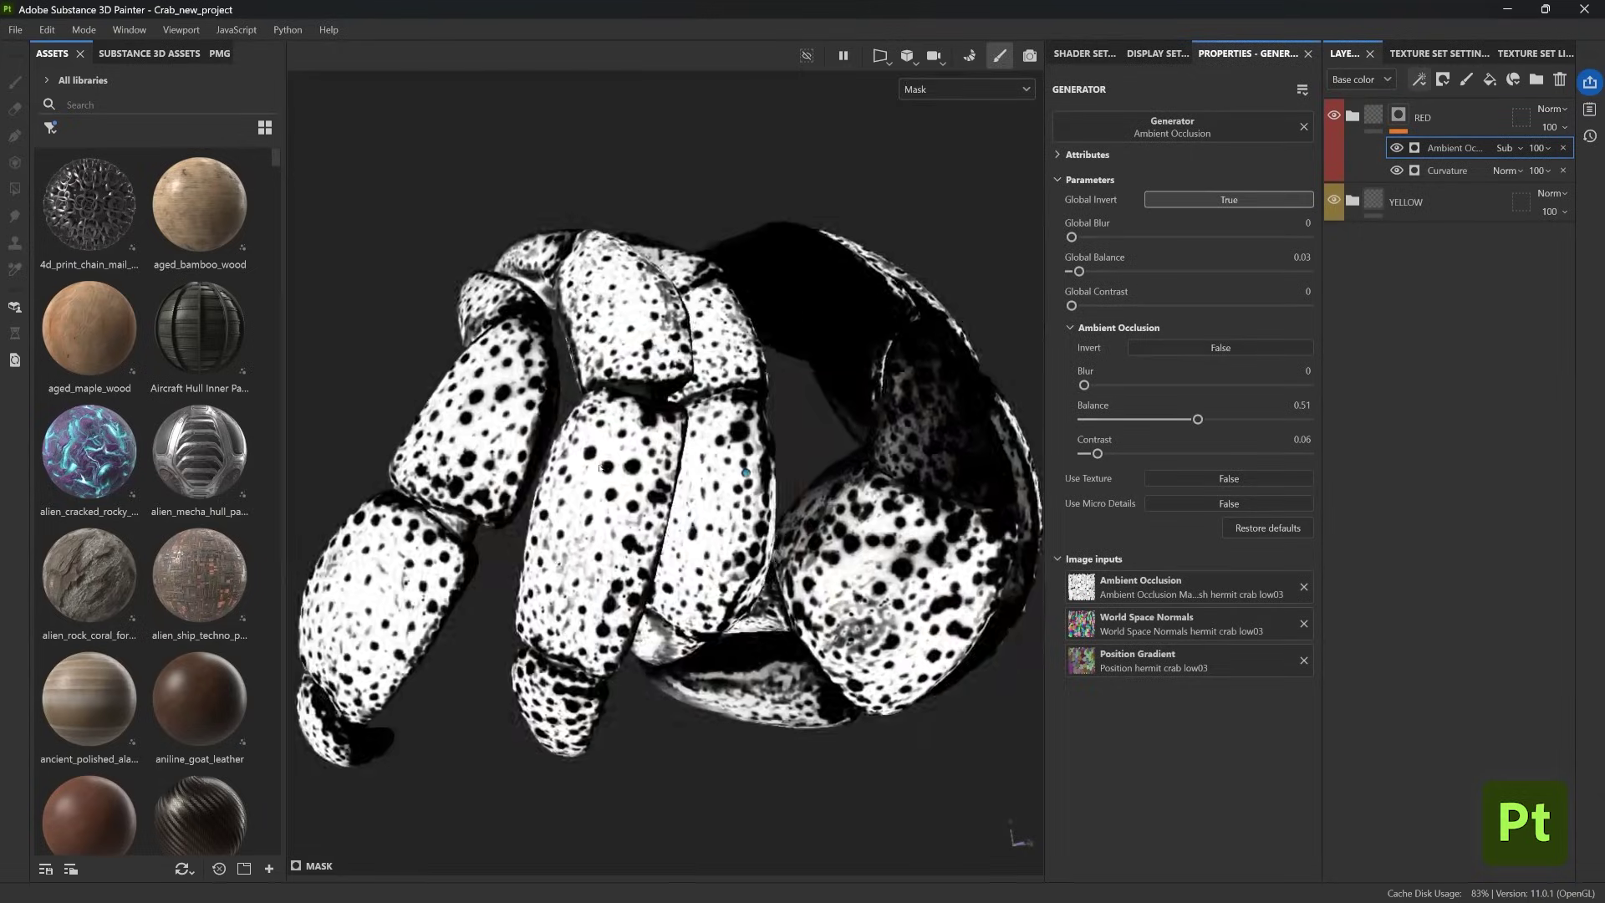
- Search the textures for "grunge concrete le" and add Grunge Croncrete Paint Leak as a fill above Ambient Occlusion in the RED mask
scroll(665, 470, "up", 5)
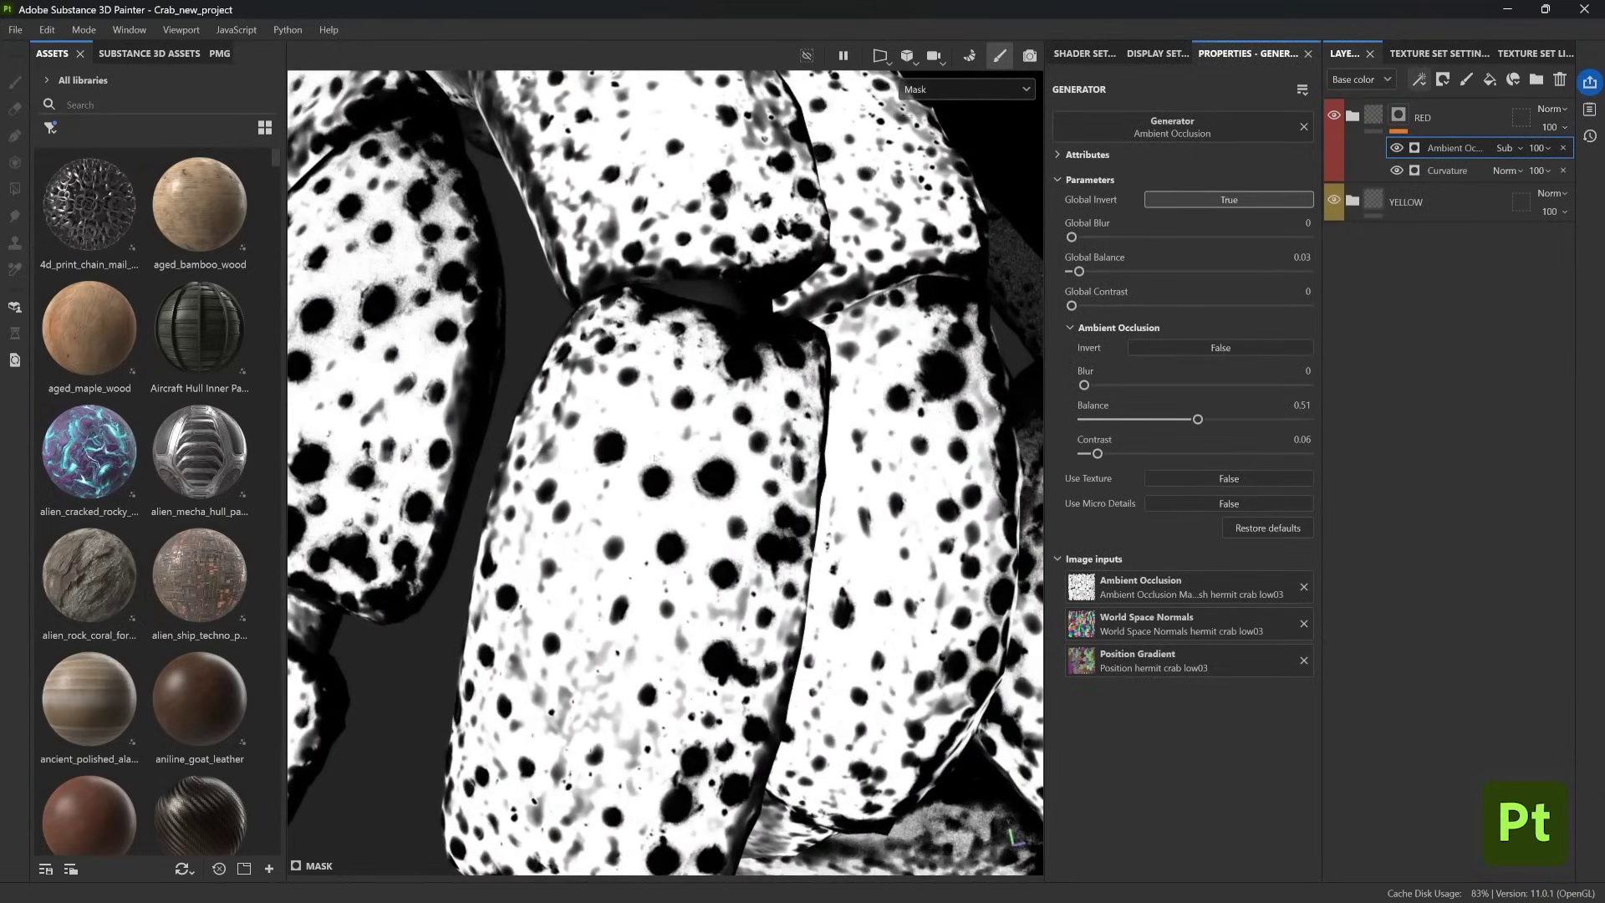
right_click_drag(709, 450, 319, 292, "alt")
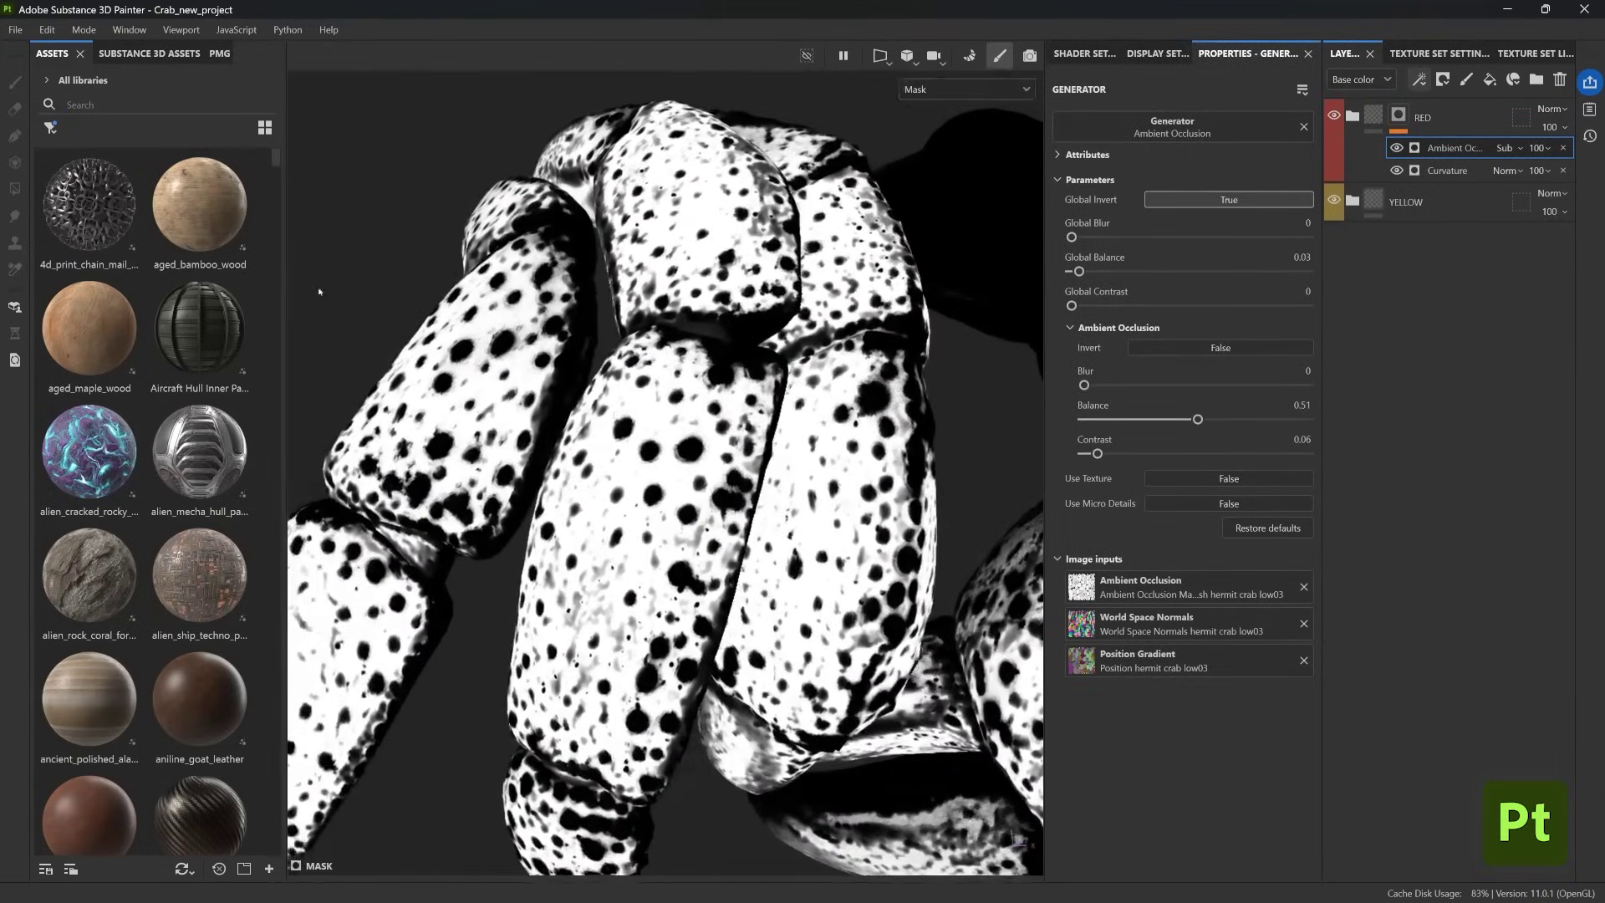
left_click_drag(289, 211, 306, 203)
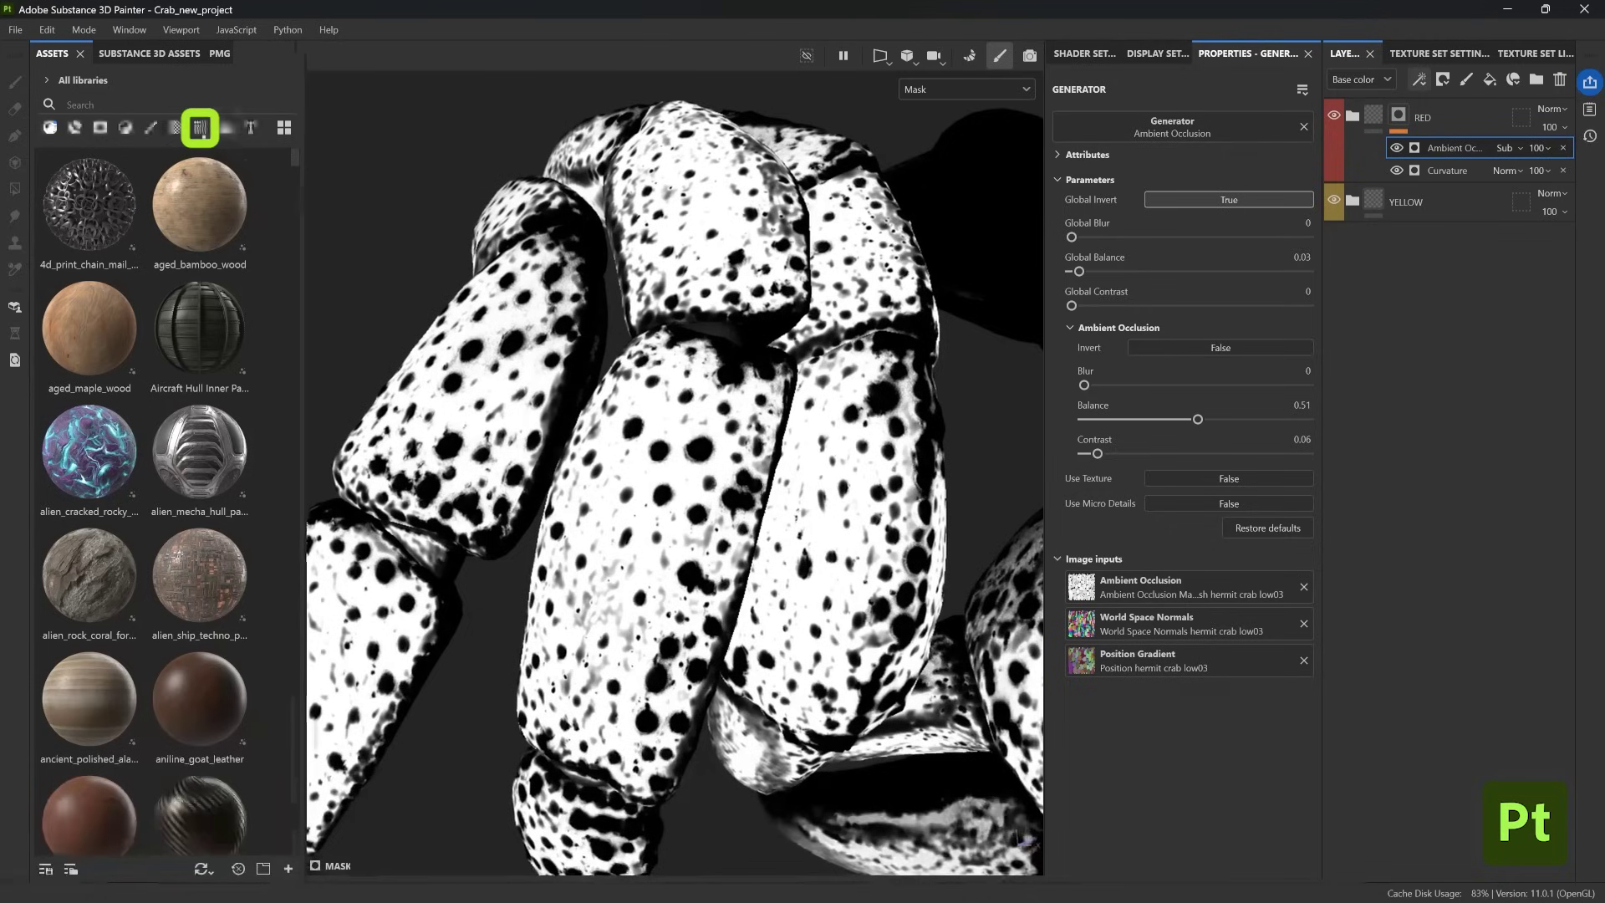
left_click(199, 129)
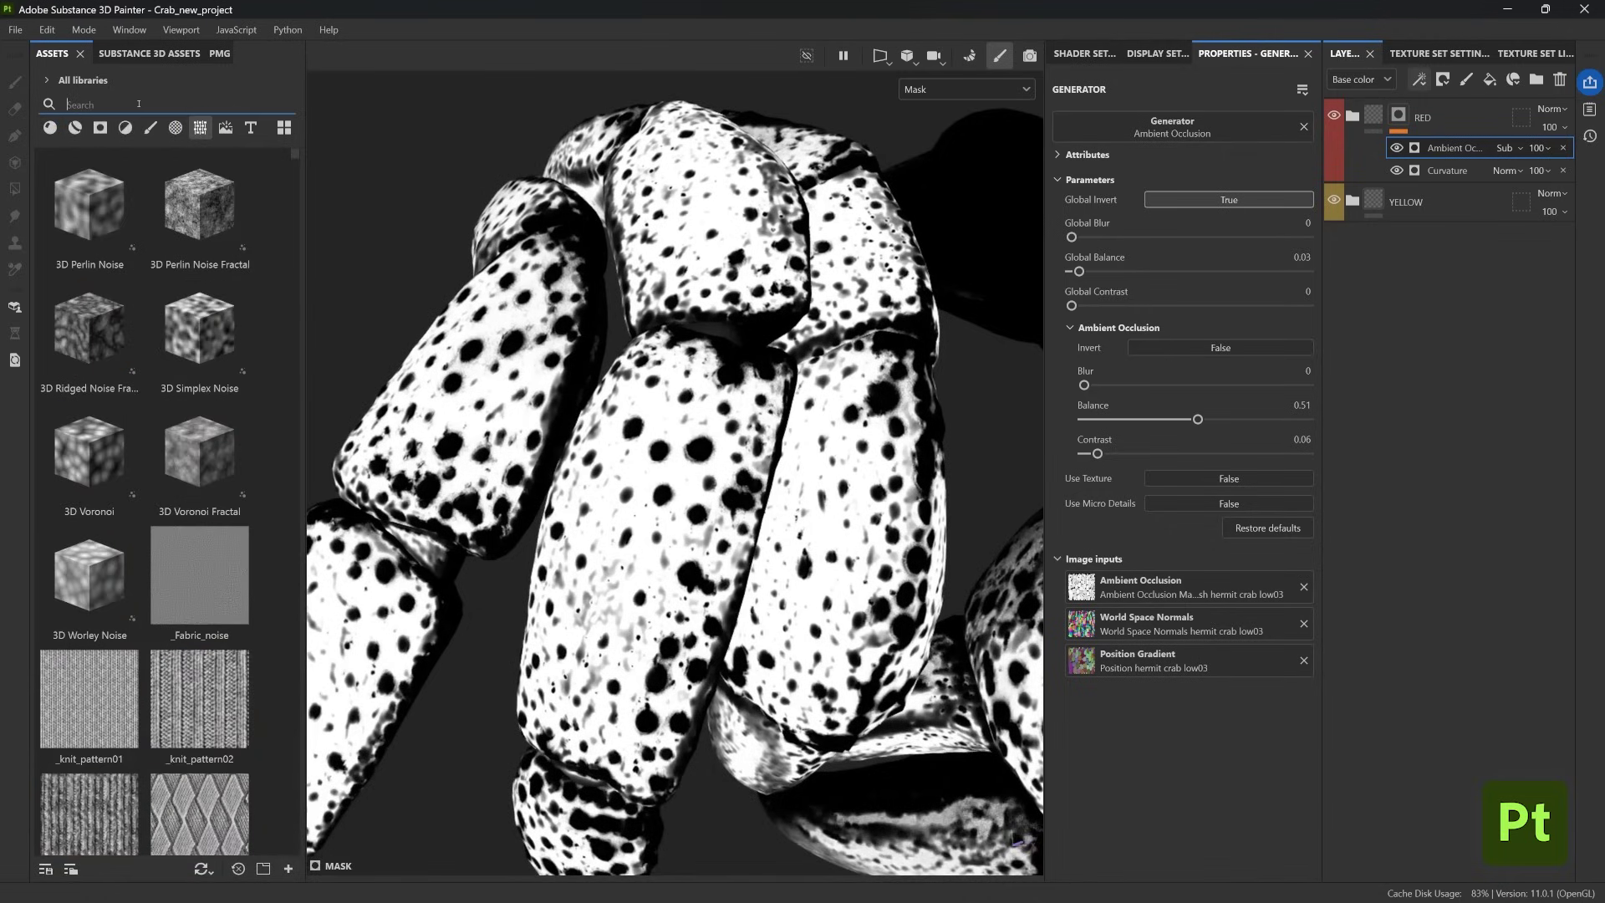
type("grunge concrete")
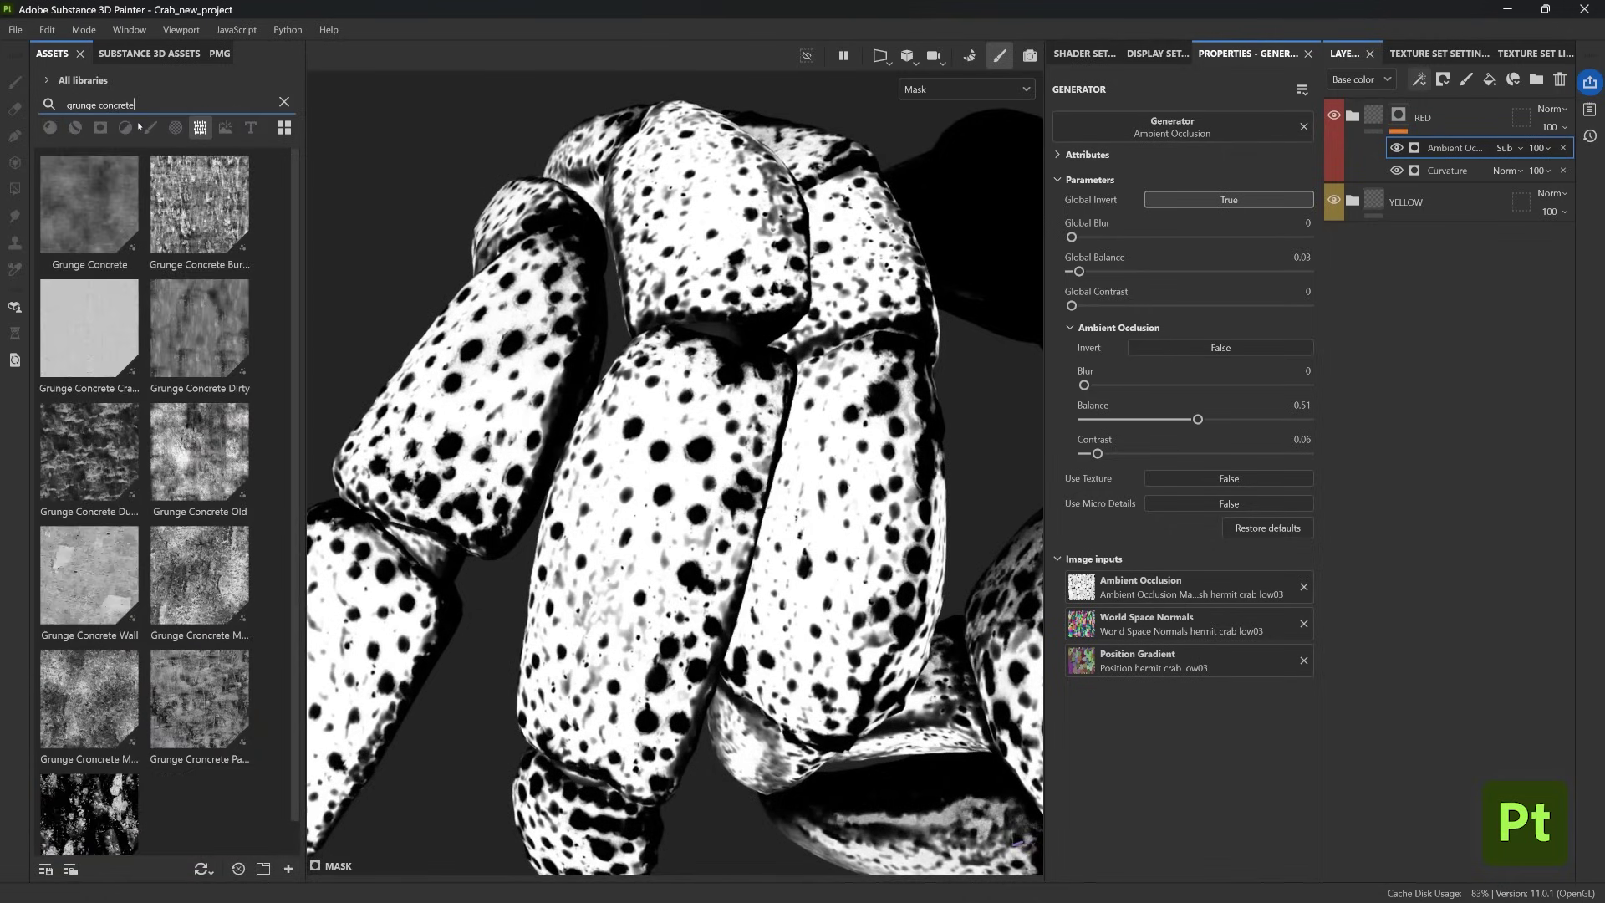
type(" le")
left_click_drag(129, 249, 1432, 138)
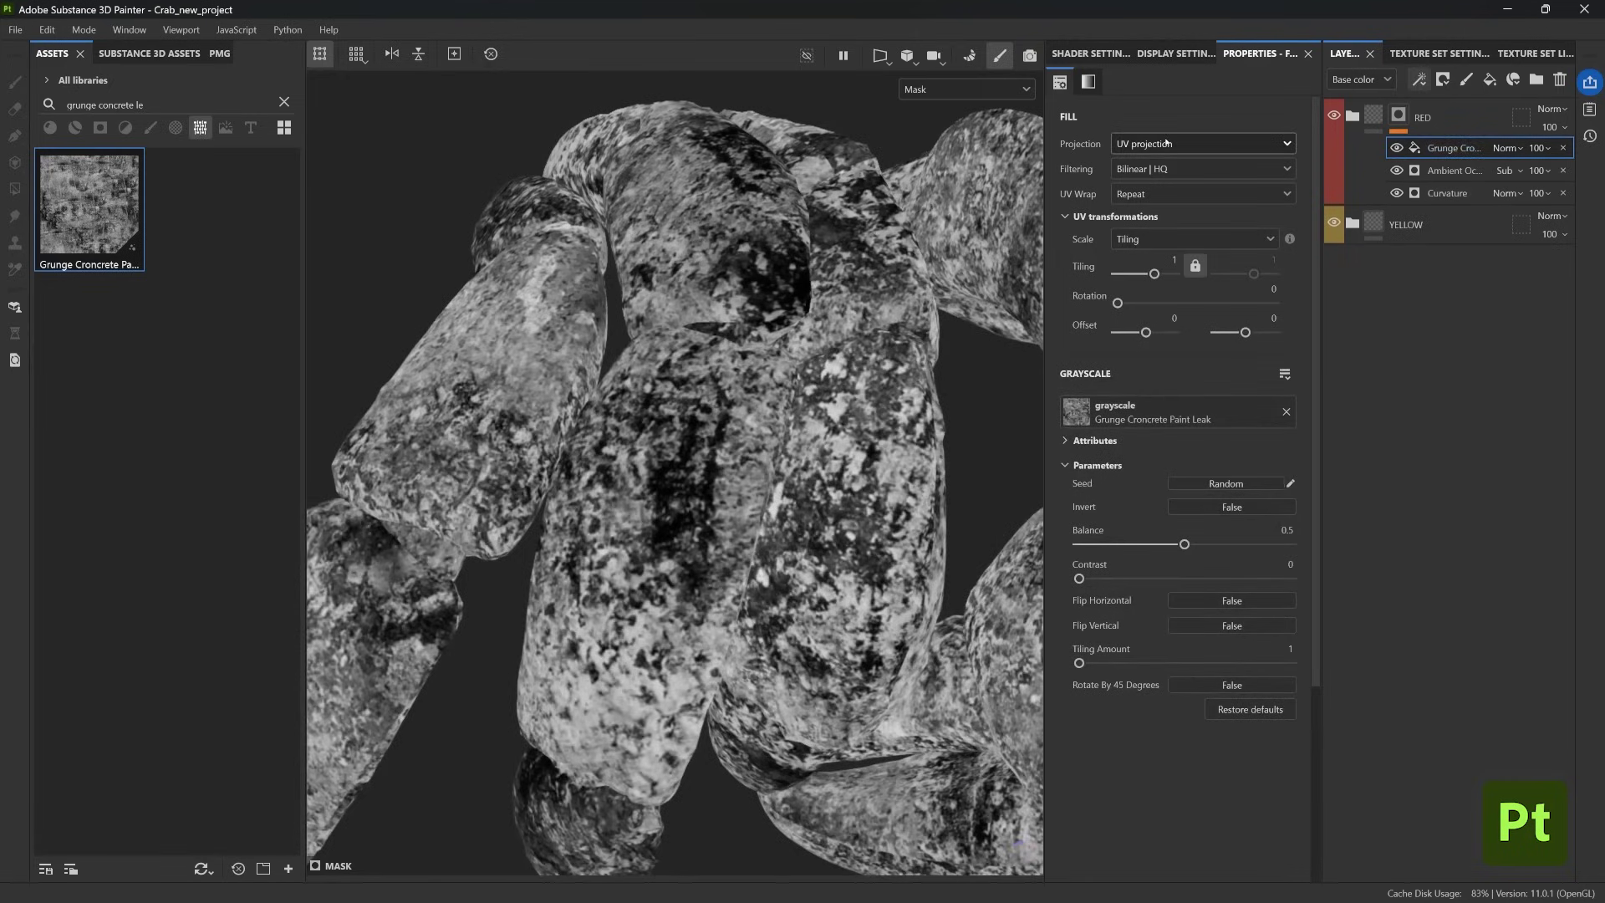
- Switch the grunge fill to tri-planar projection with a tiling of 5, and shift its projection slightly across the claw
left_click(1141, 143)
left_click(1170, 199)
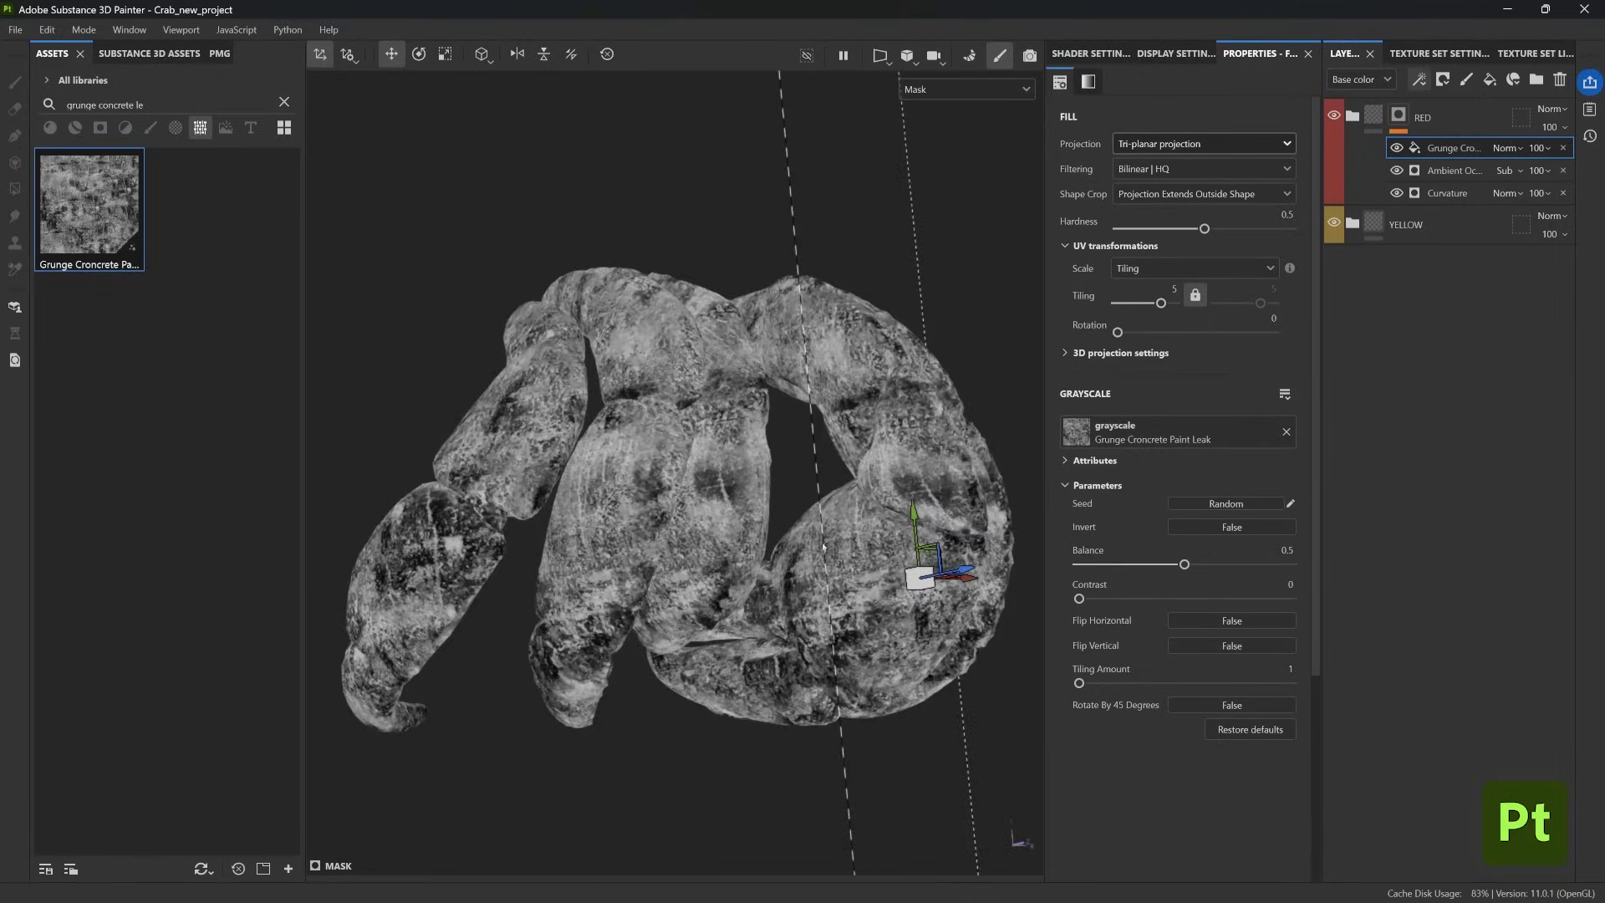
left_click(411, 60)
left_click(444, 54)
left_click(418, 55)
left_click(390, 55)
left_click_drag(916, 589, 873, 605)
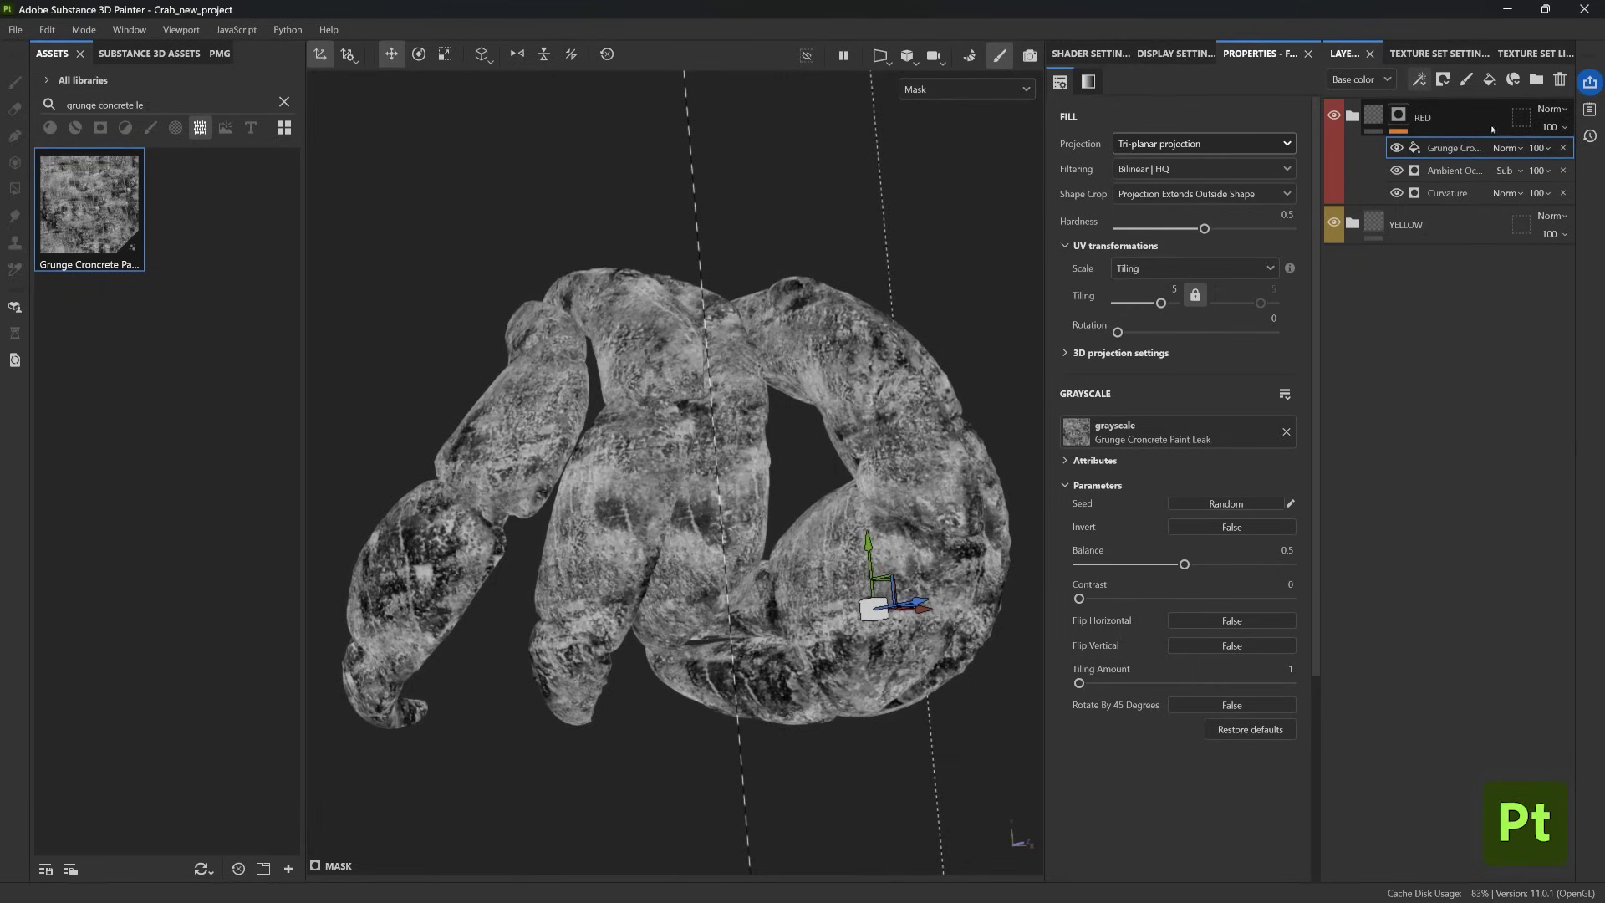
- Blend the grunge fill with Subtract, set its Balance to 0.29 and Contrast to 0.81, and inspect the material on the legs and claw
left_click(1511, 152)
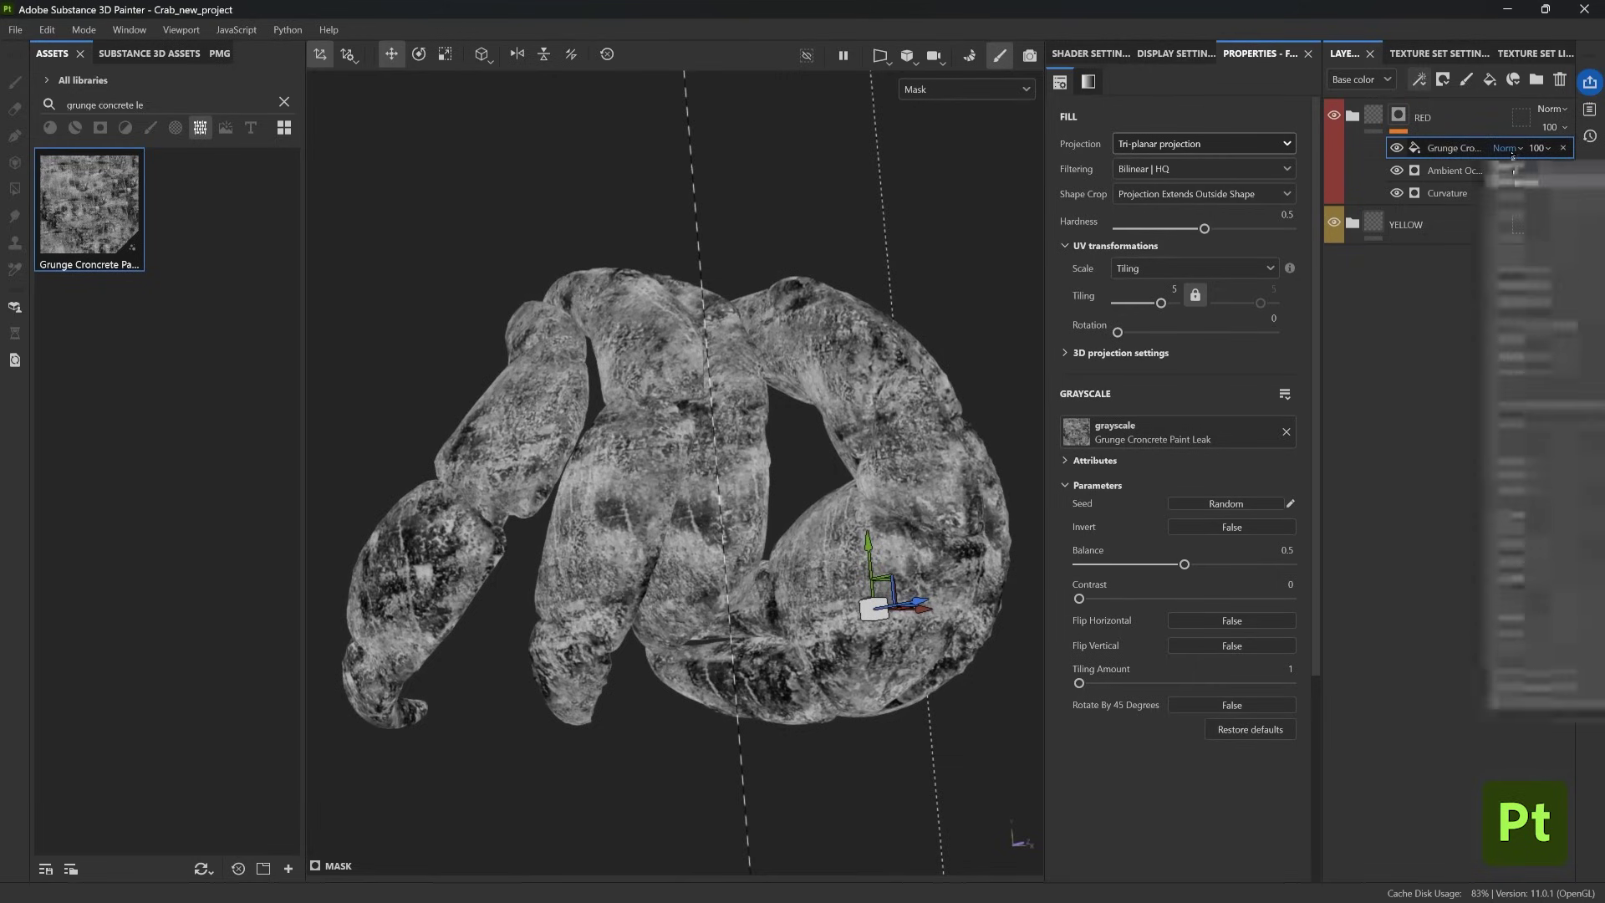
left_click(1523, 336)
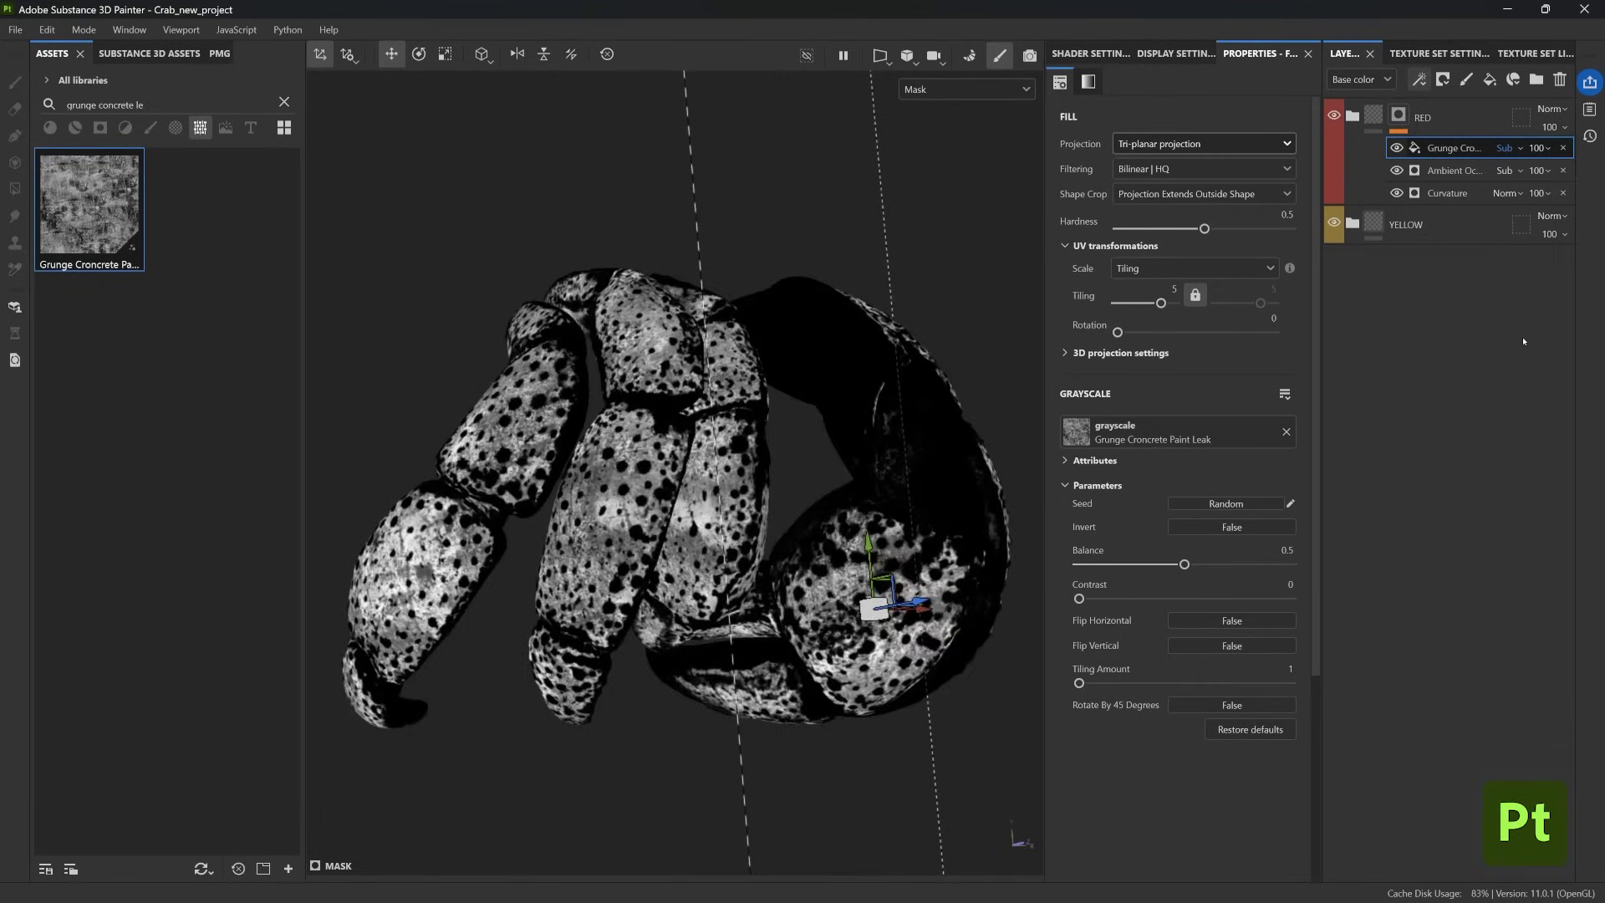
scroll(594, 474, "up", 10)
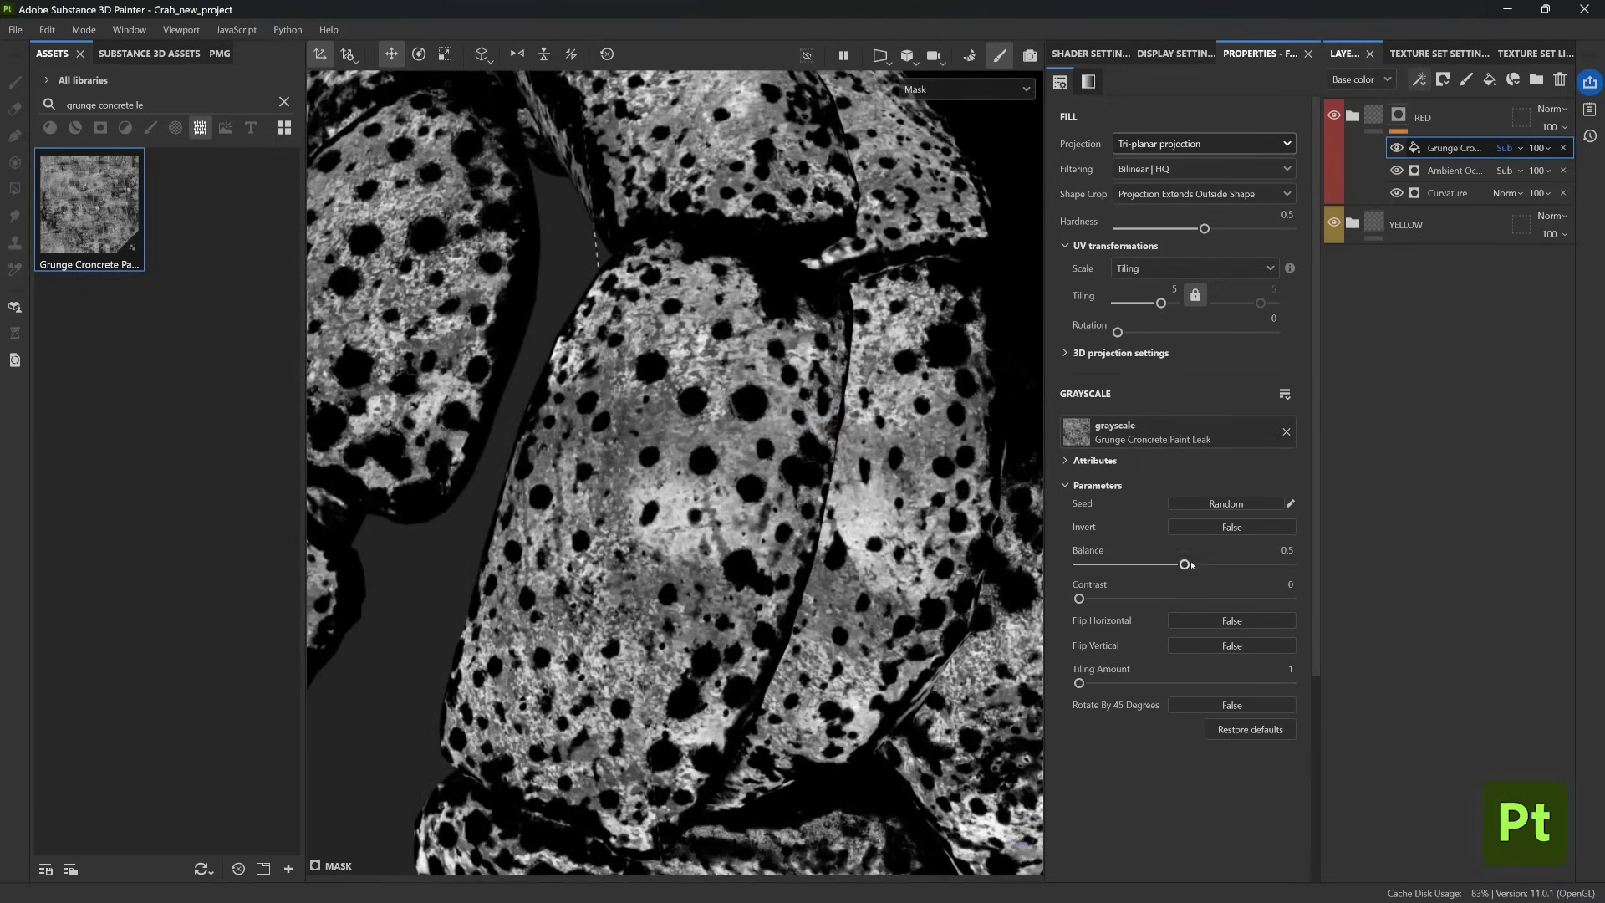
left_click_drag(1190, 565, 1131, 559)
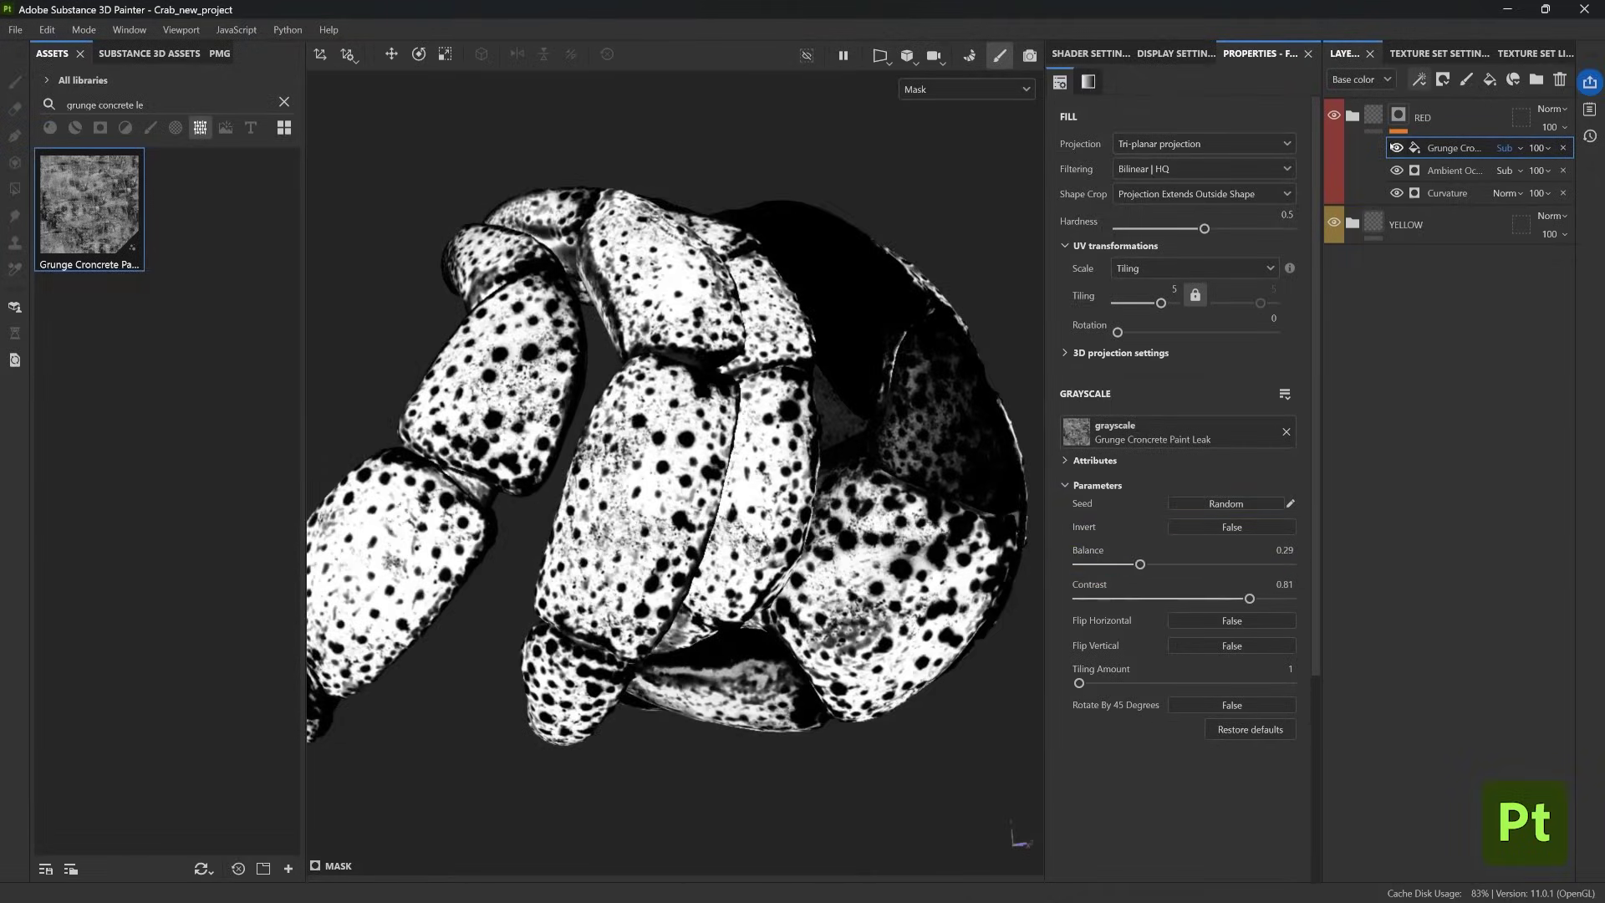
left_click_drag(711, 418, 725, 582, "alt")
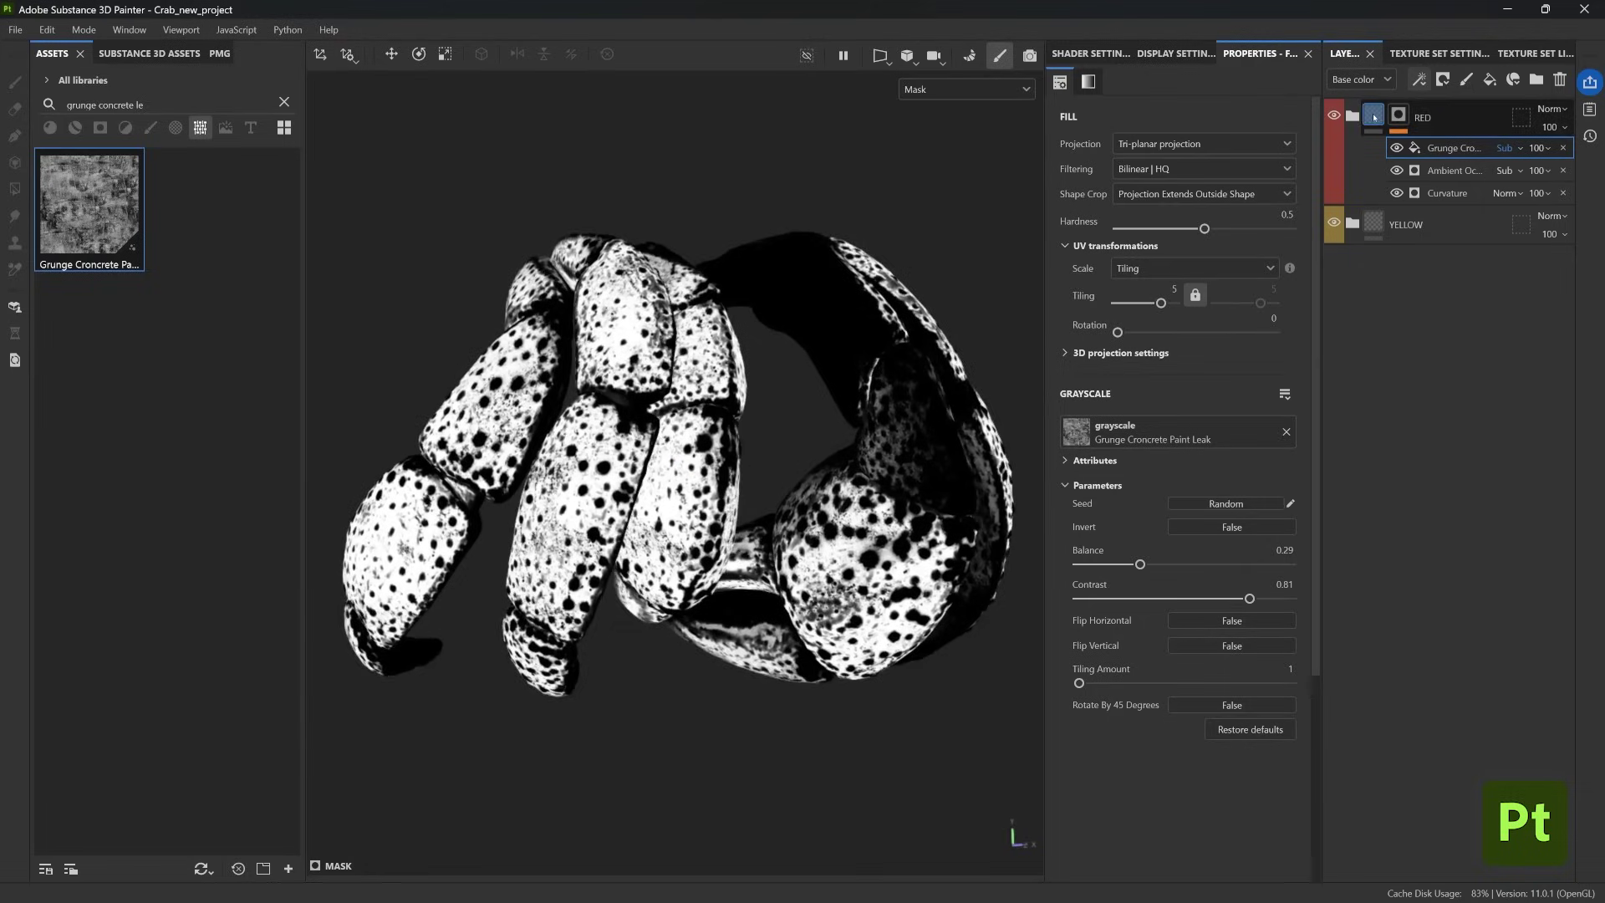
left_click(1373, 117)
left_click_drag(947, 321, 947, 321, "alt")
right_click_drag(947, 321, 735, 286, "shift")
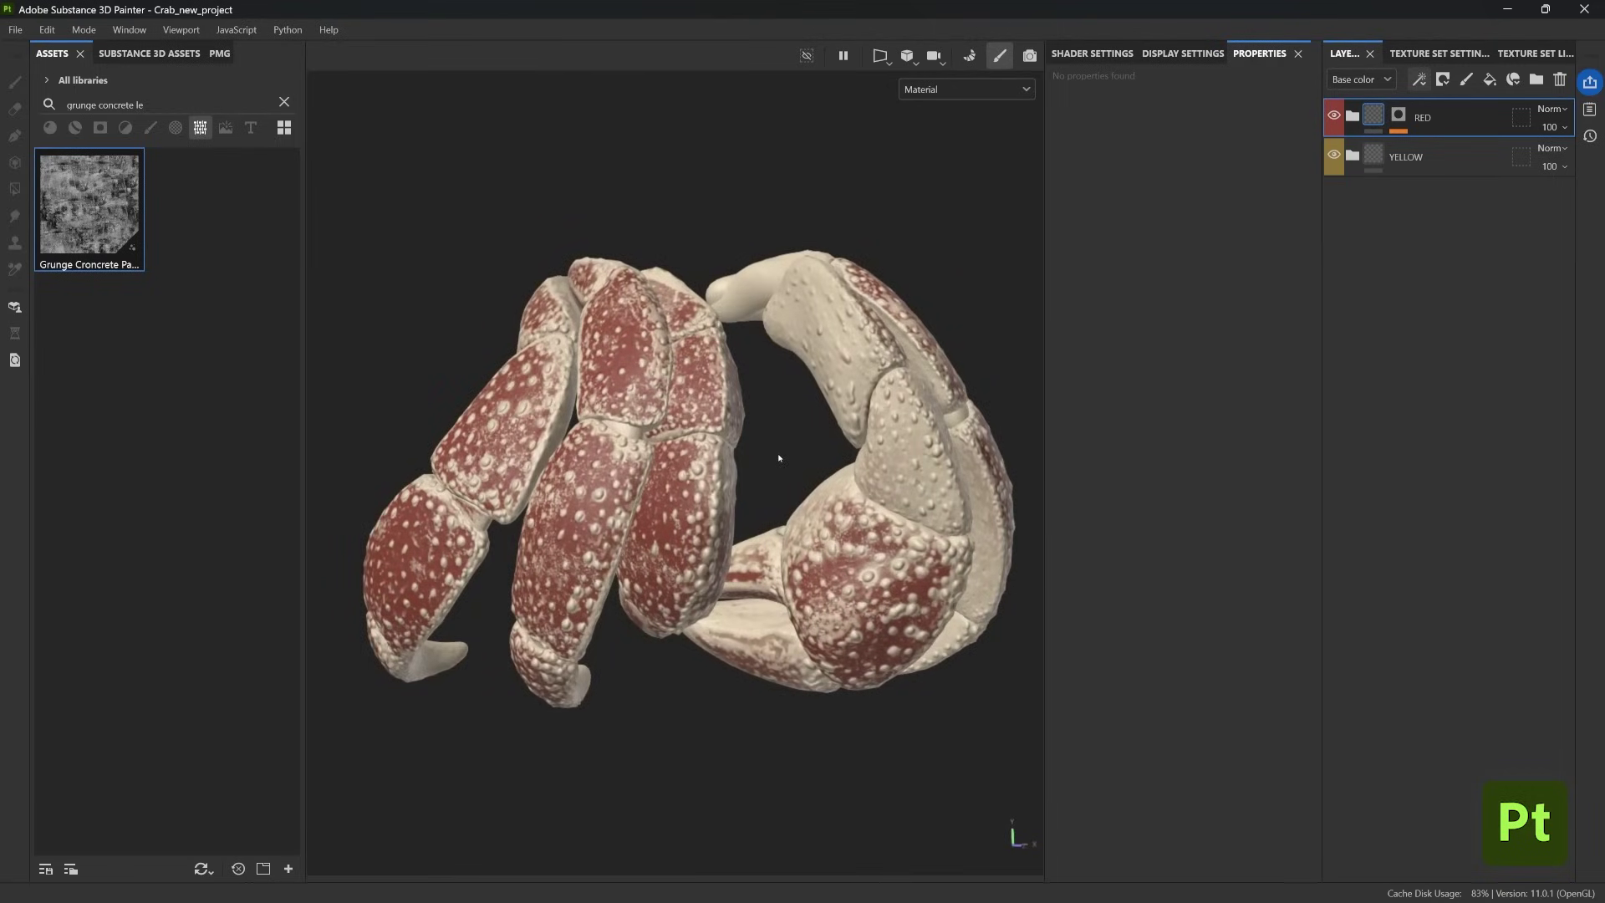
- With the RED folder hidden, duplicate the BASE YELLOW layer and give the copy a darker, more saturated tan base color
left_click(1334, 116)
left_click(1352, 157)
left_click(1420, 195)
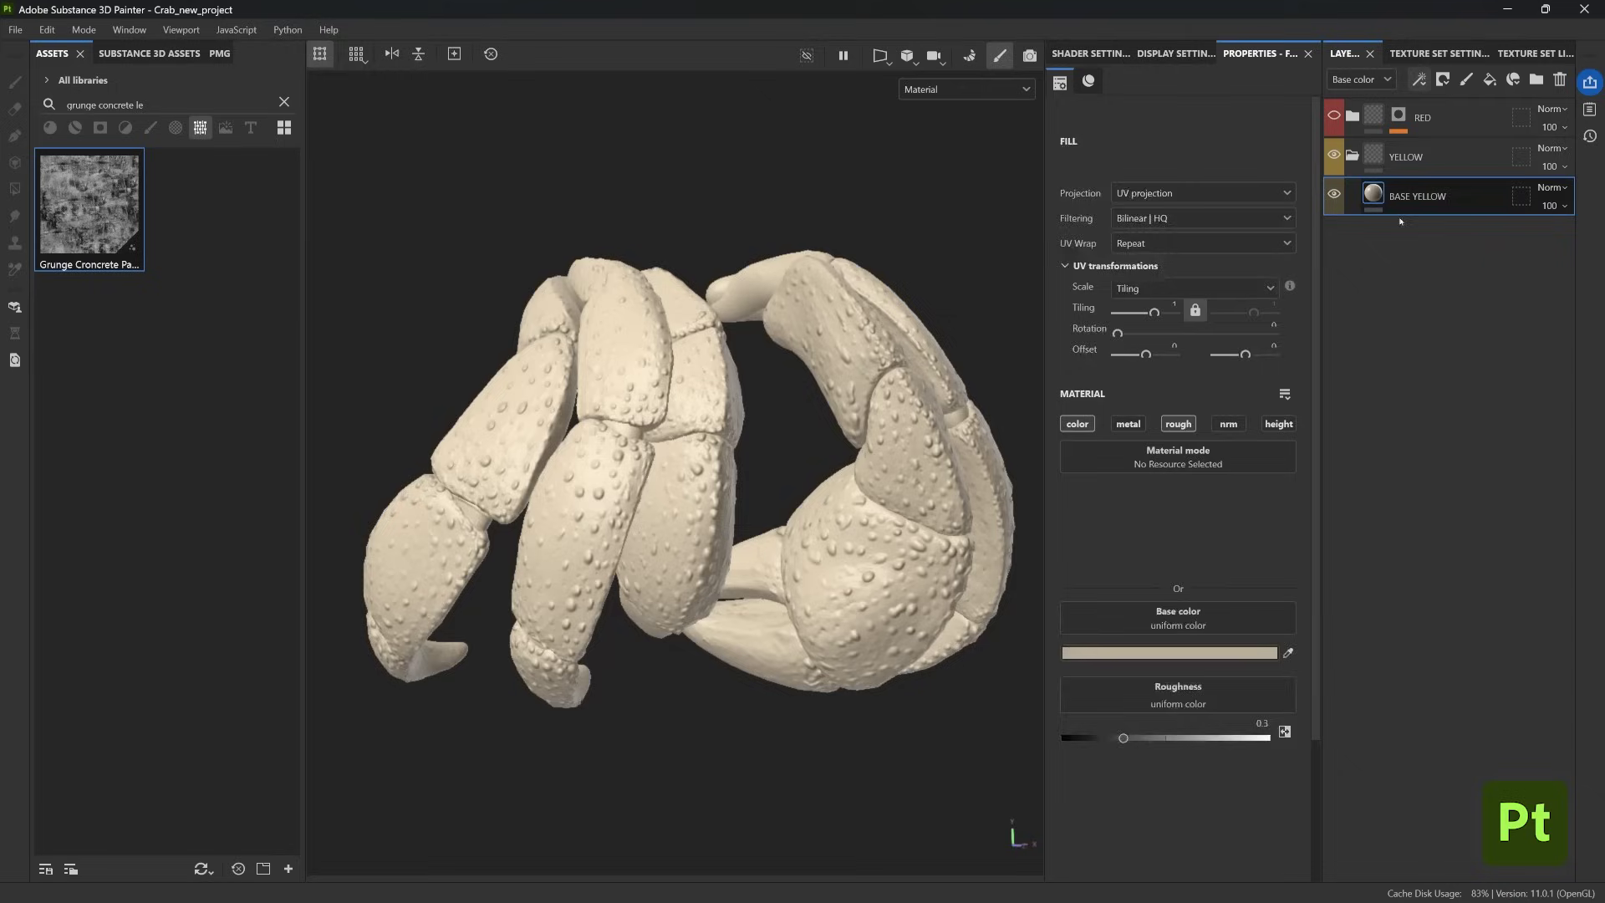
key("ctrl+d")
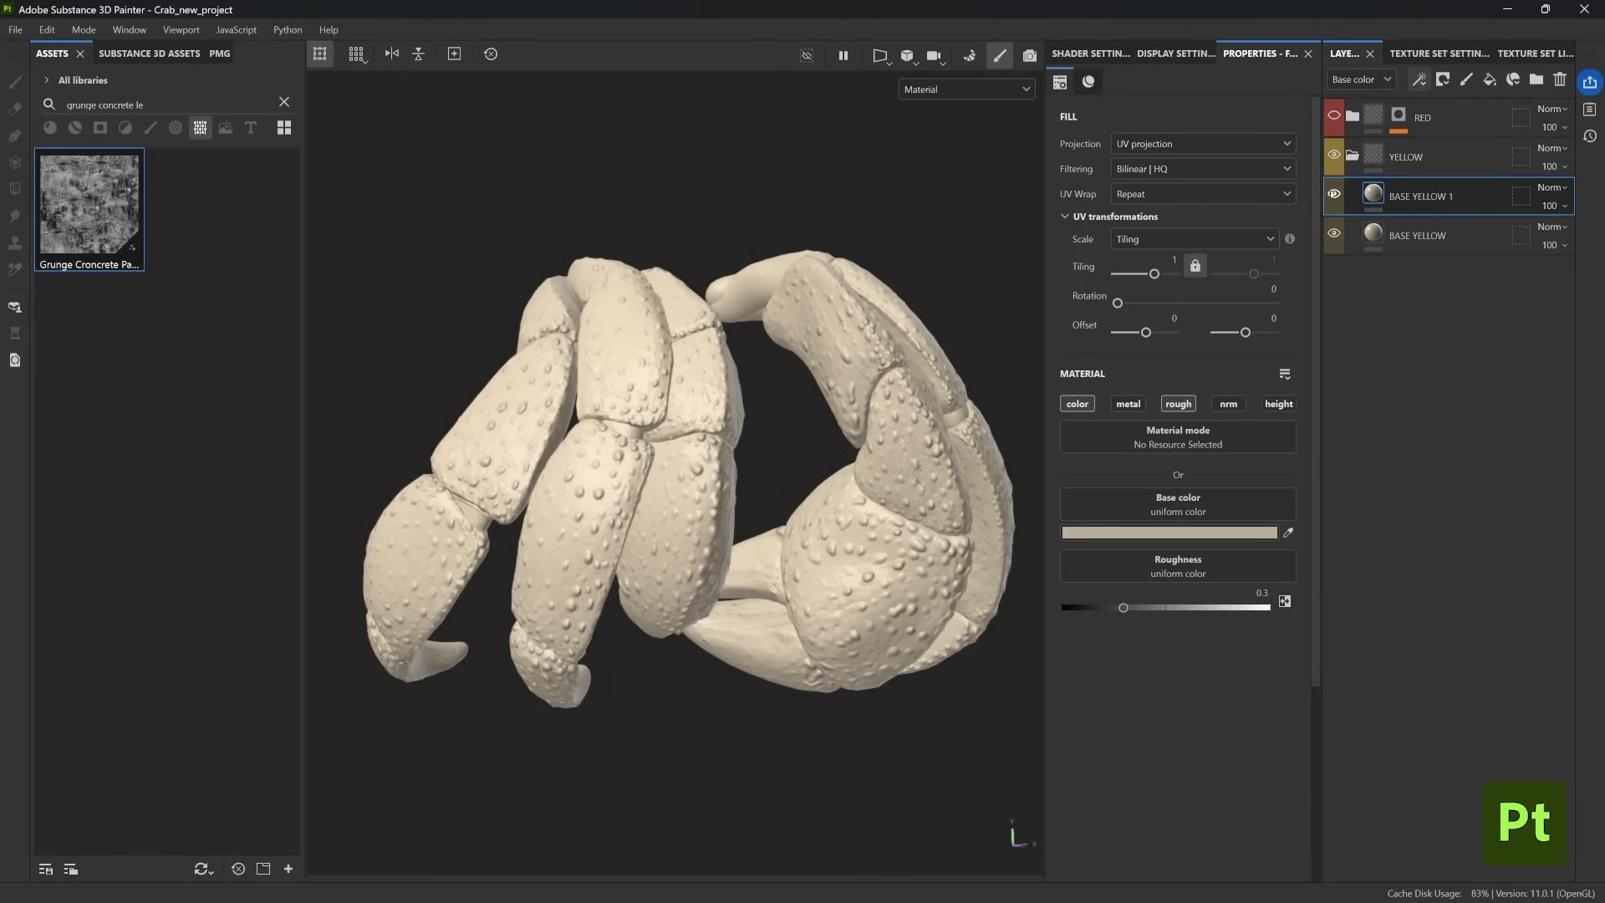
left_click(1260, 539)
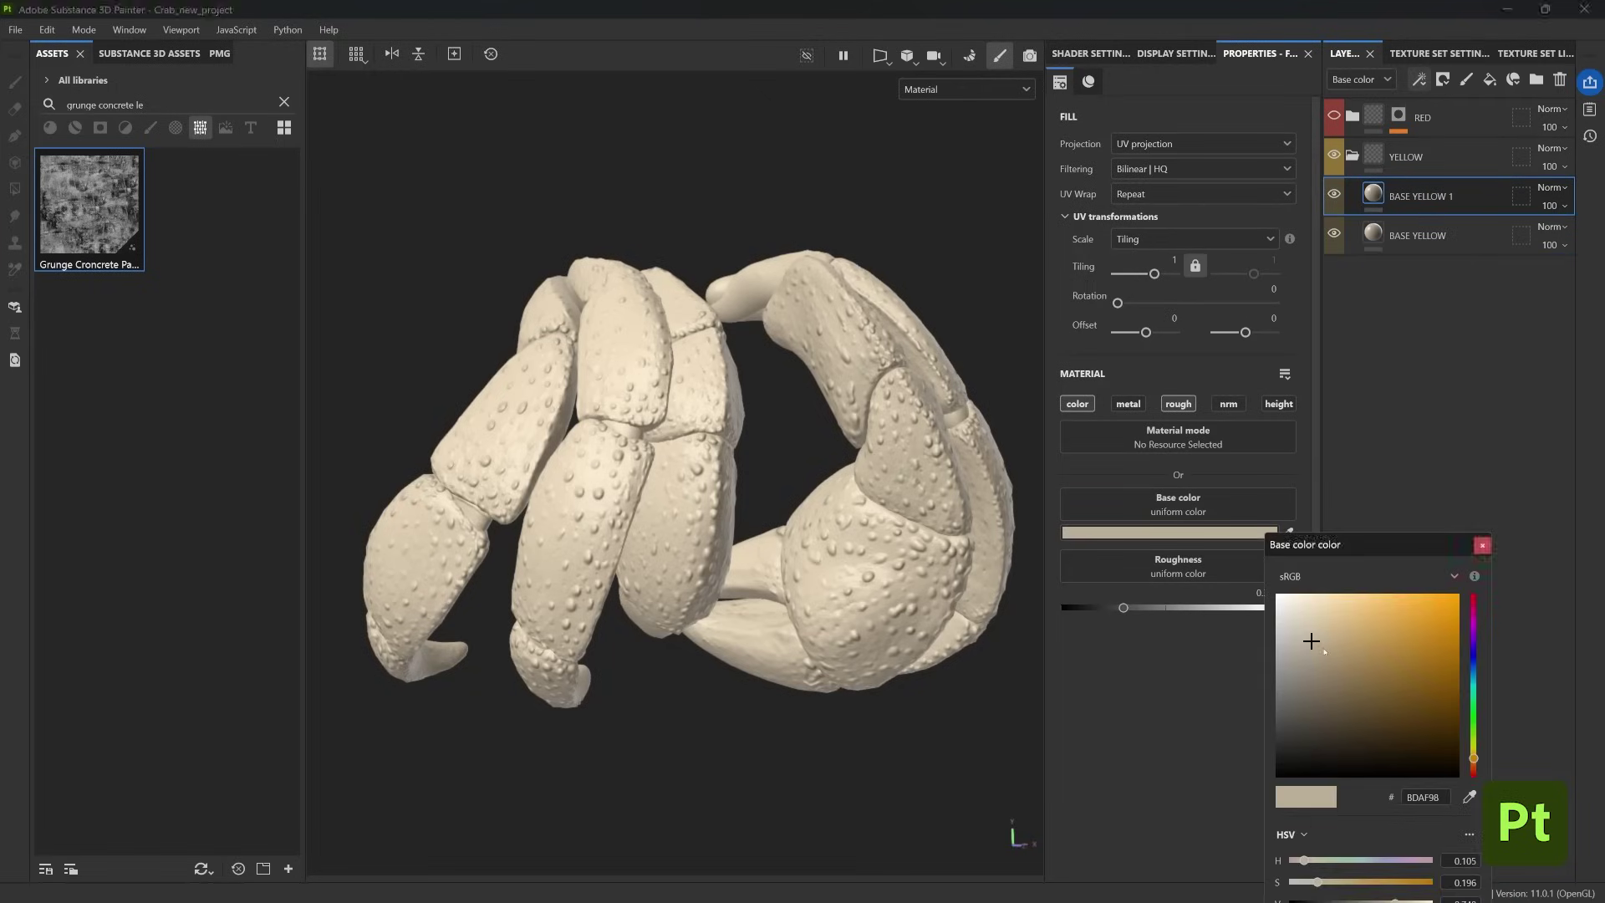
left_click_drag(1311, 638, 1334, 664)
- Give BASE YELLOW 1 a black mask containing a fill that uses the baked Curvature Map
left_click(1443, 81)
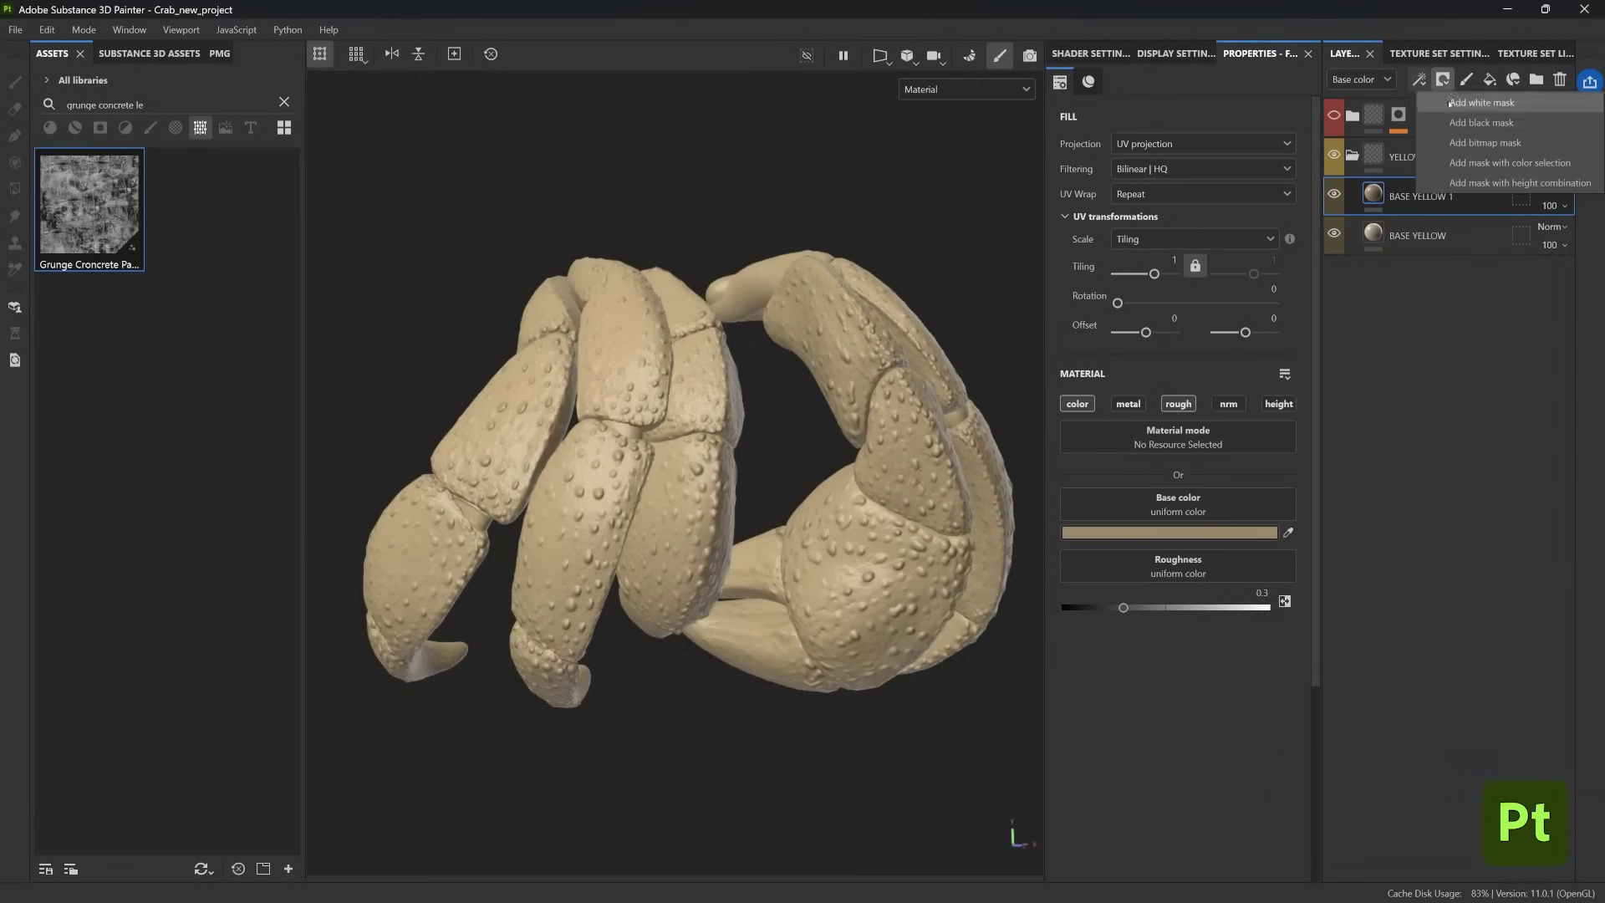
left_click(1456, 122)
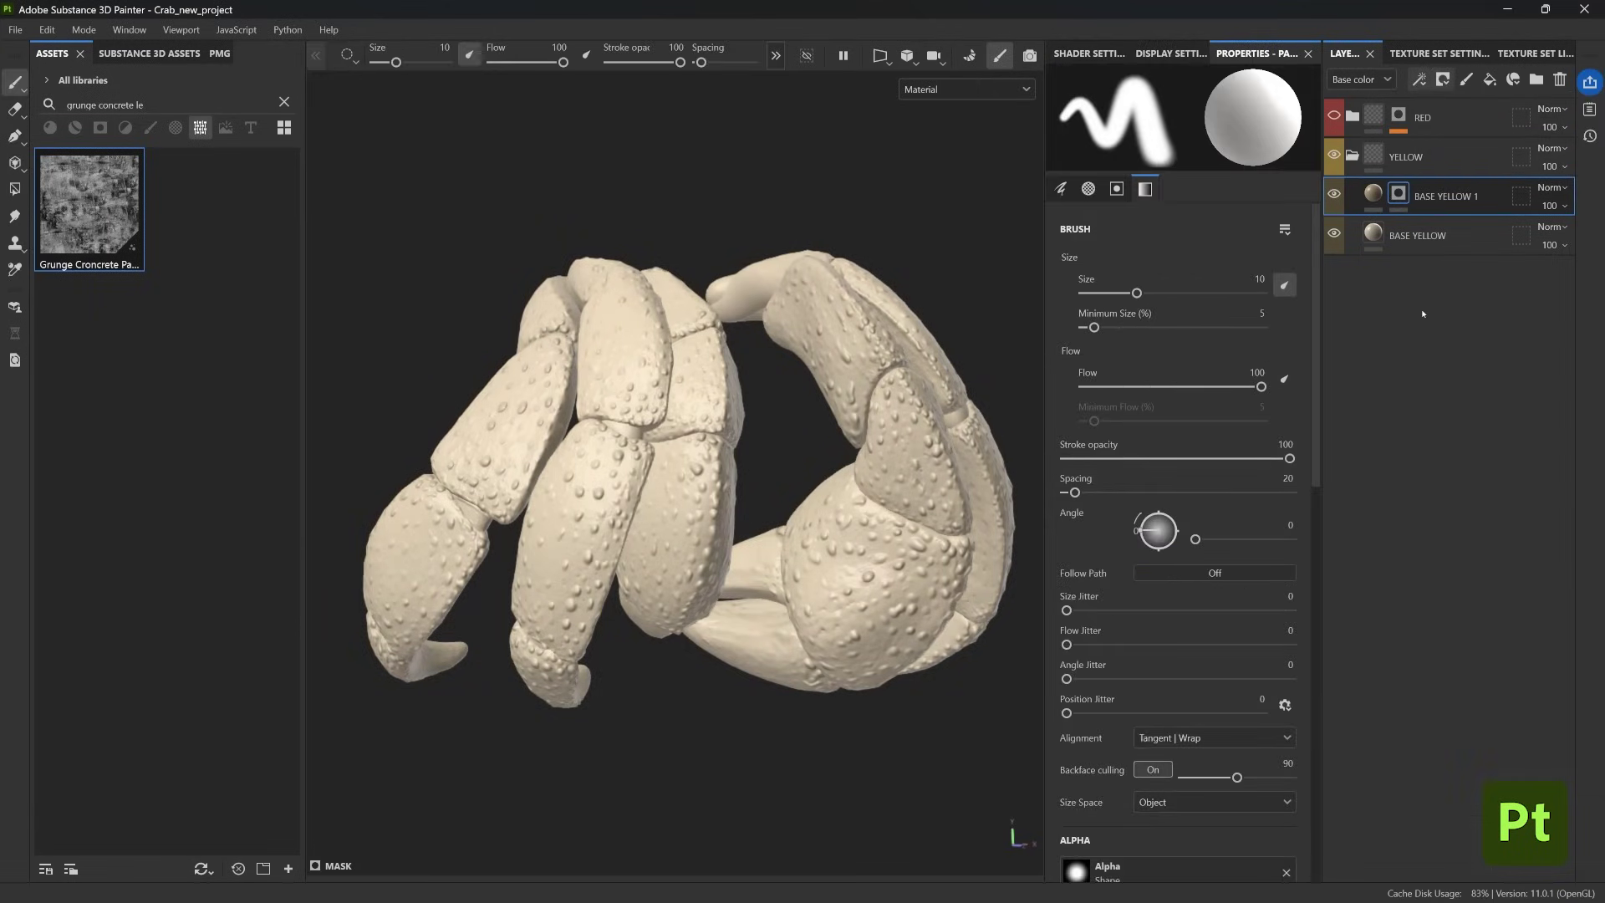
left_click(1432, 77)
left_click(1455, 113)
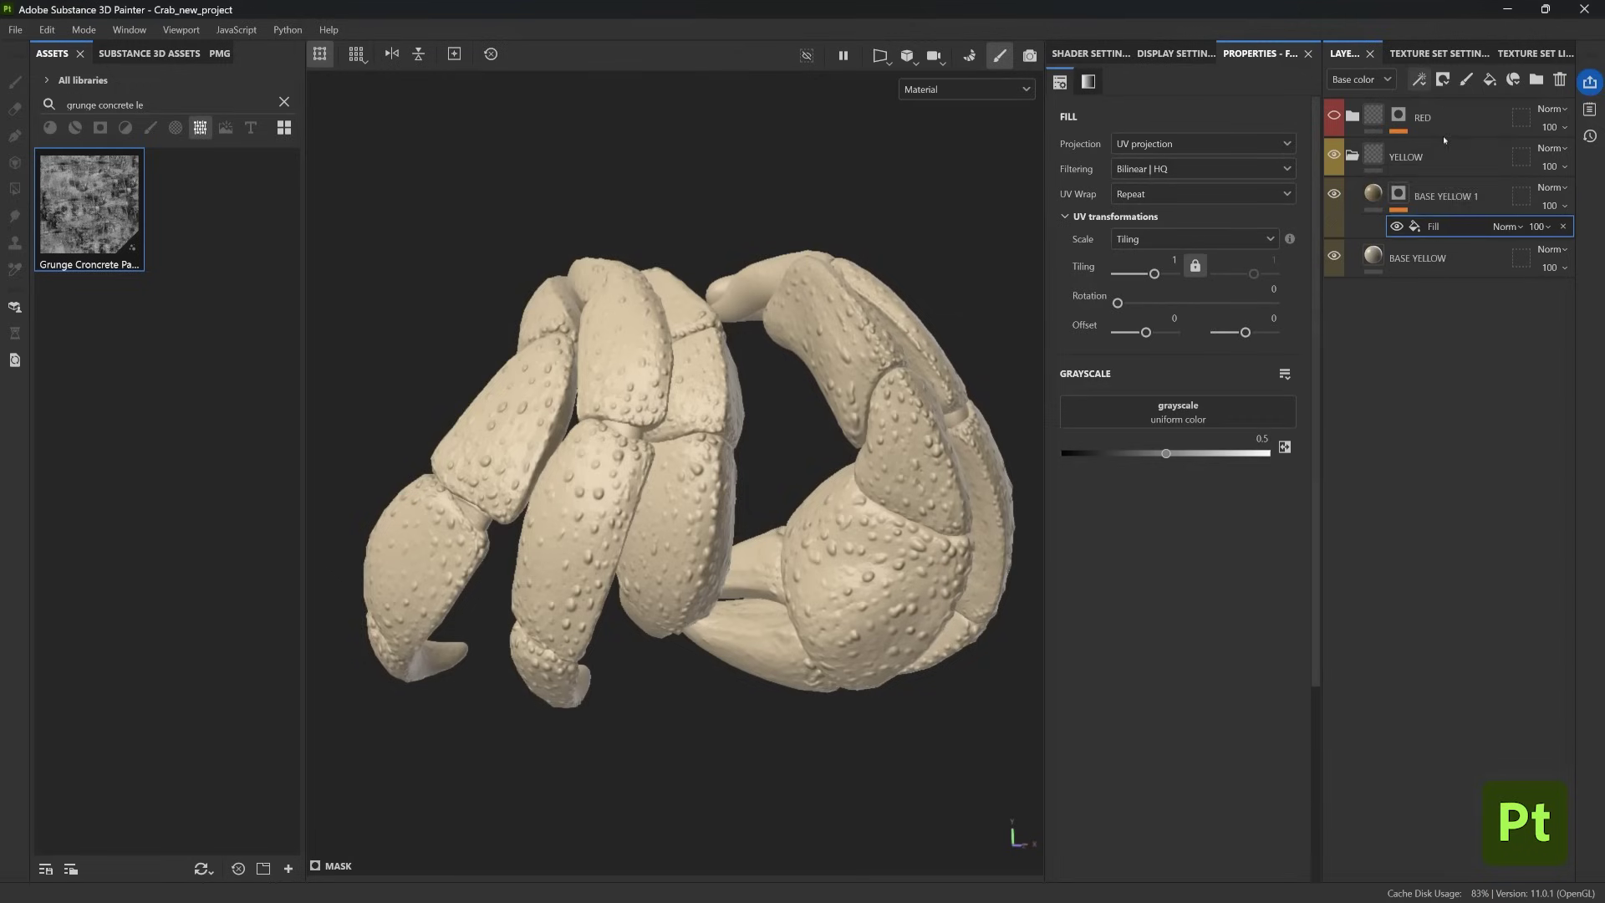
left_click(1160, 411)
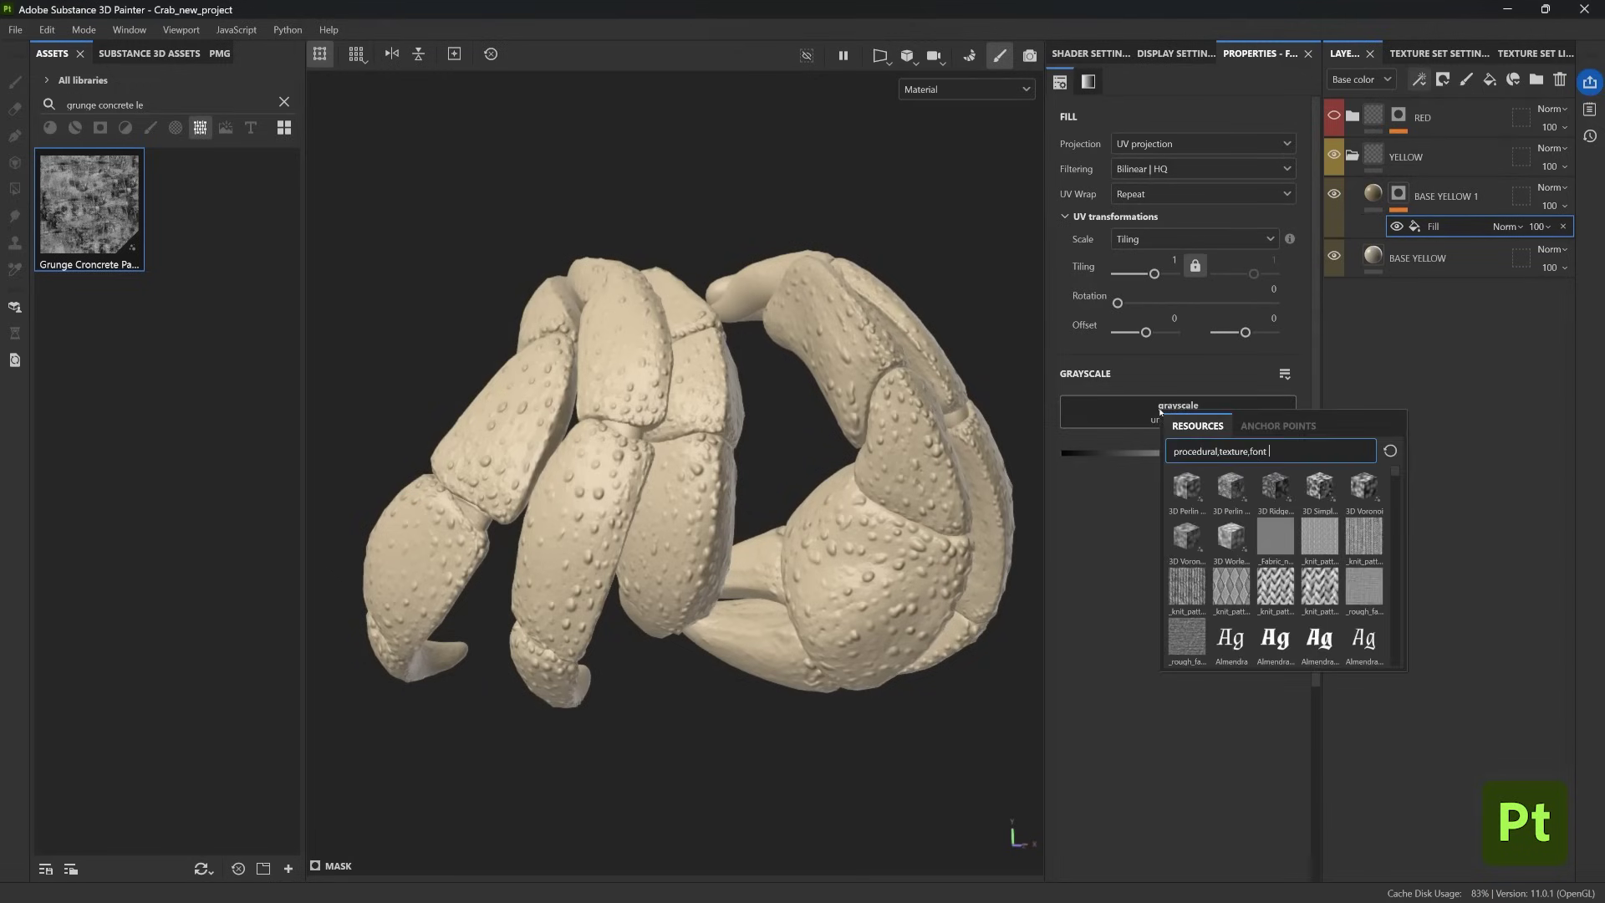
type("curv")
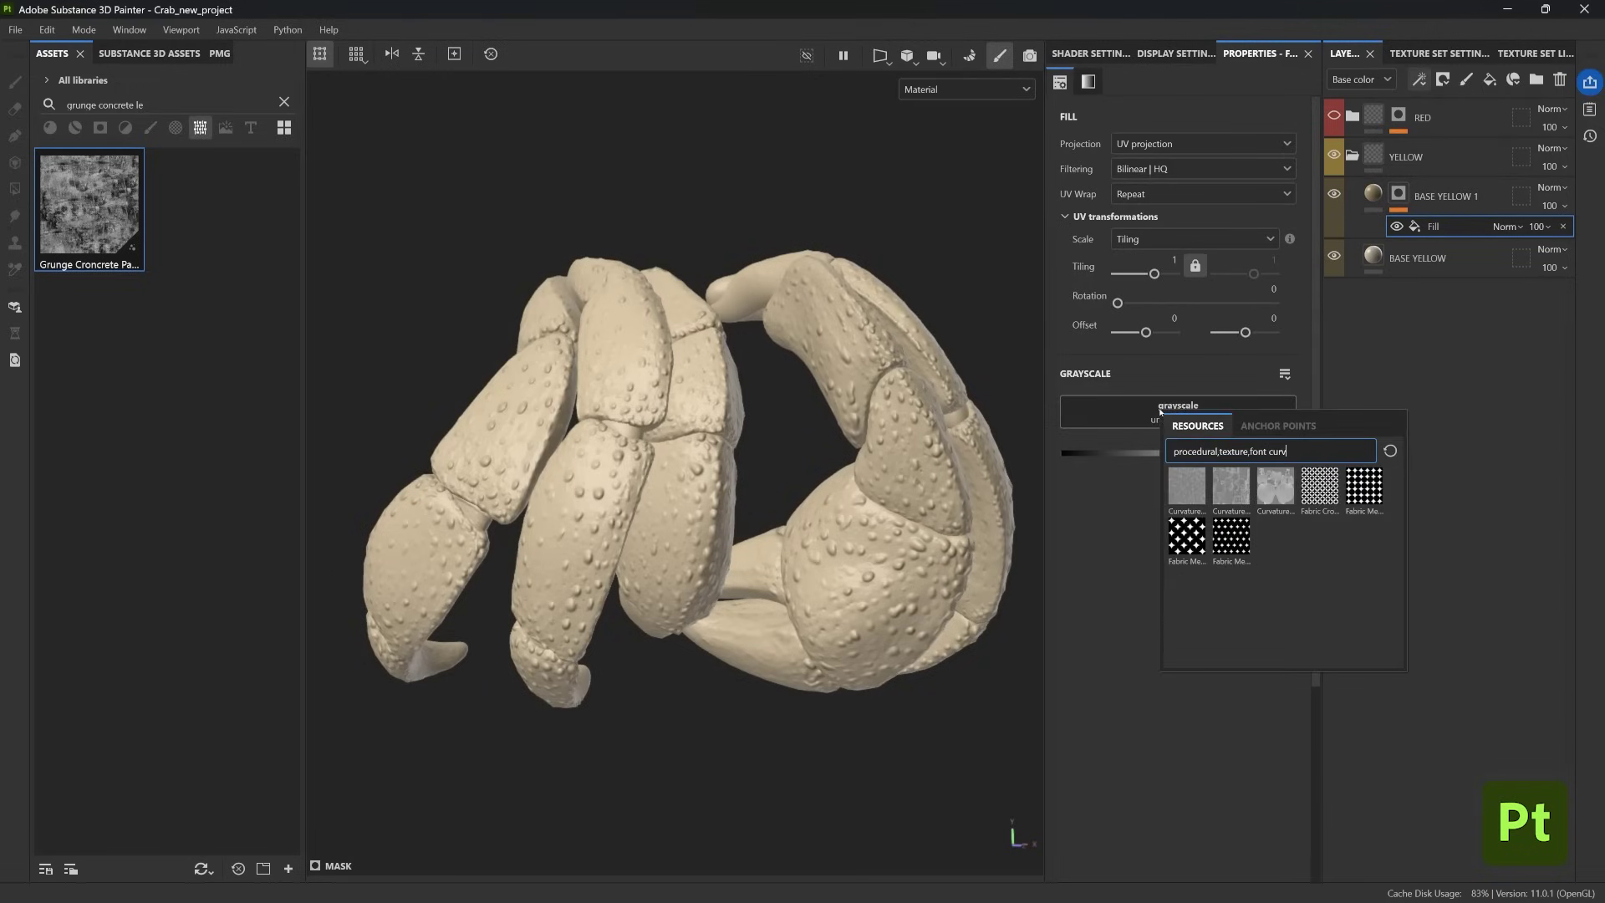
left_click(1180, 495)
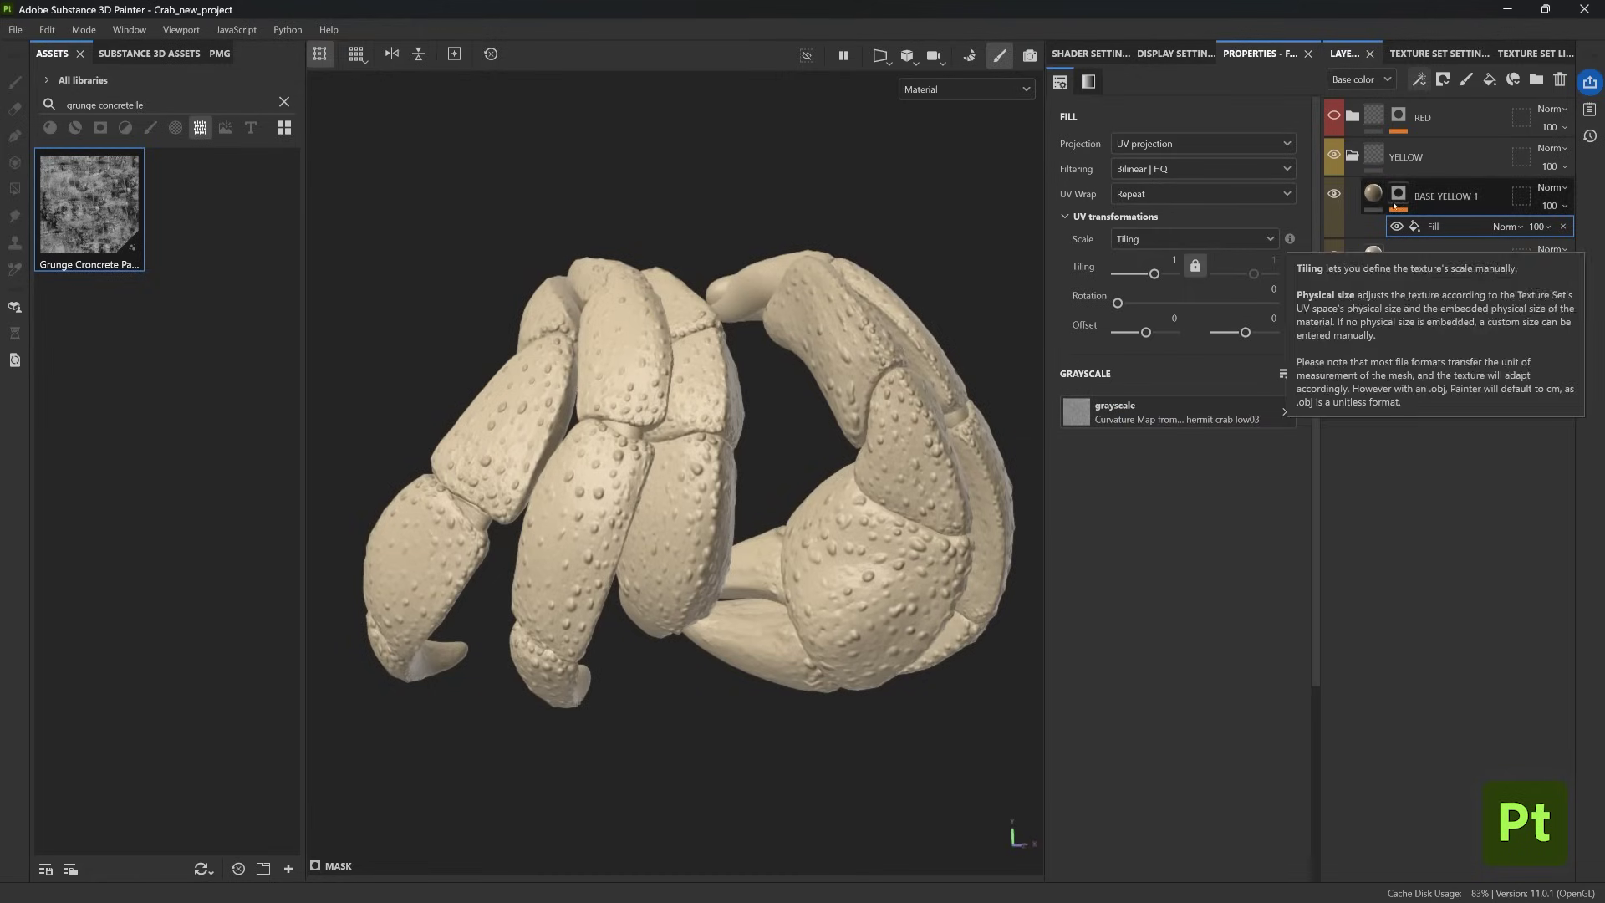
- In mask view, add Levels above the curvature fill with a black point of 0.398 and a white point of 0.727
key("m")
scroll(756, 509, "up", 6)
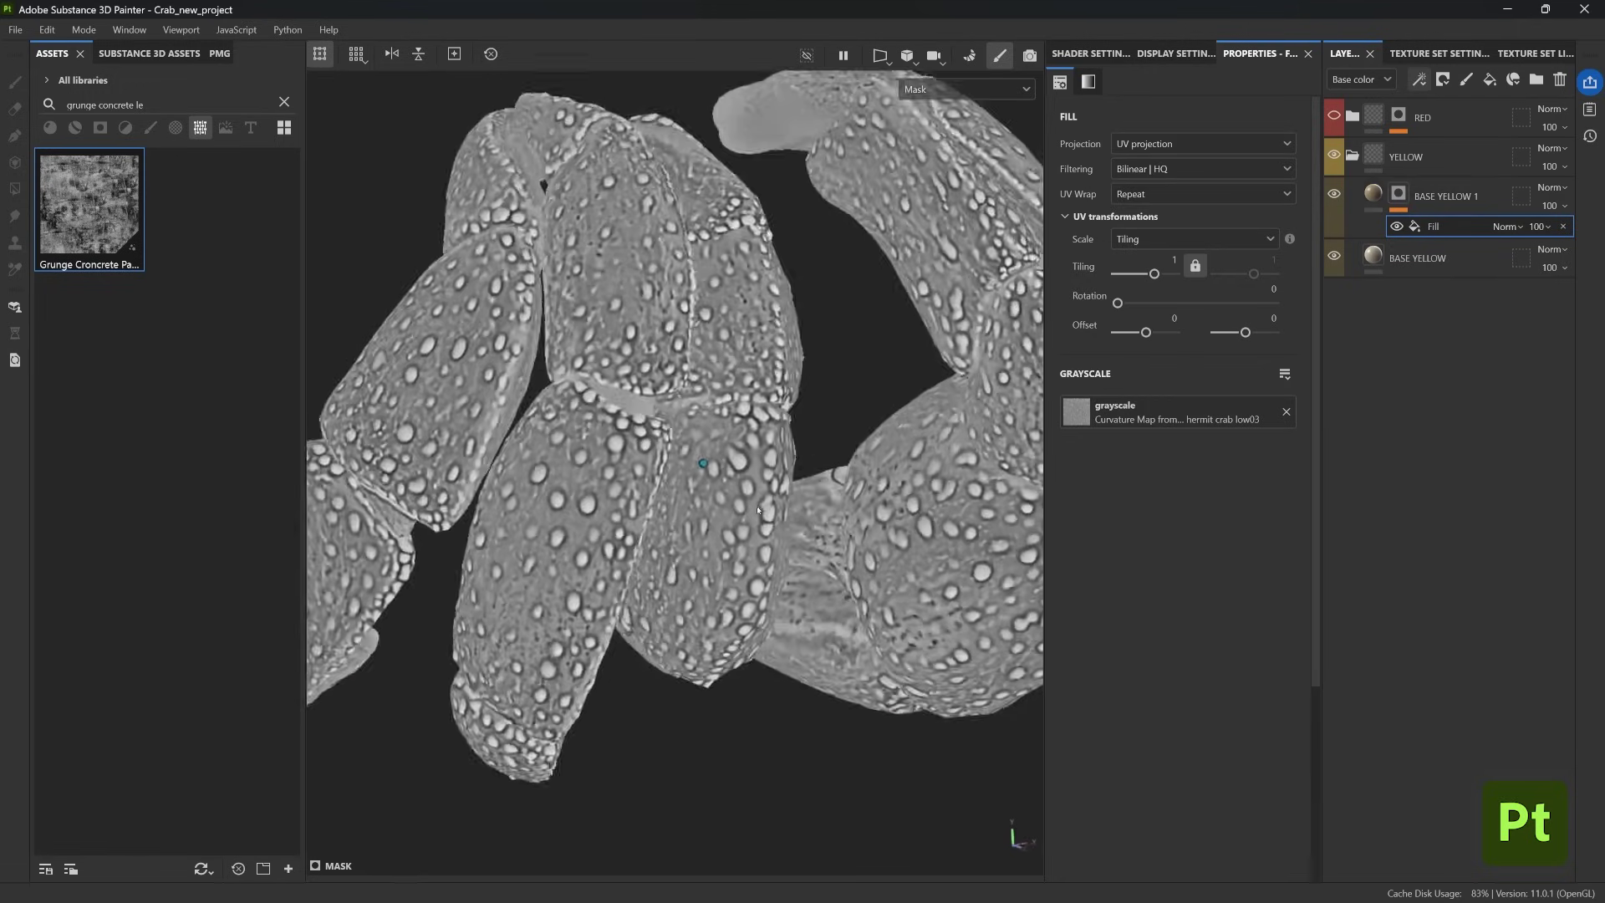
left_click(1418, 78)
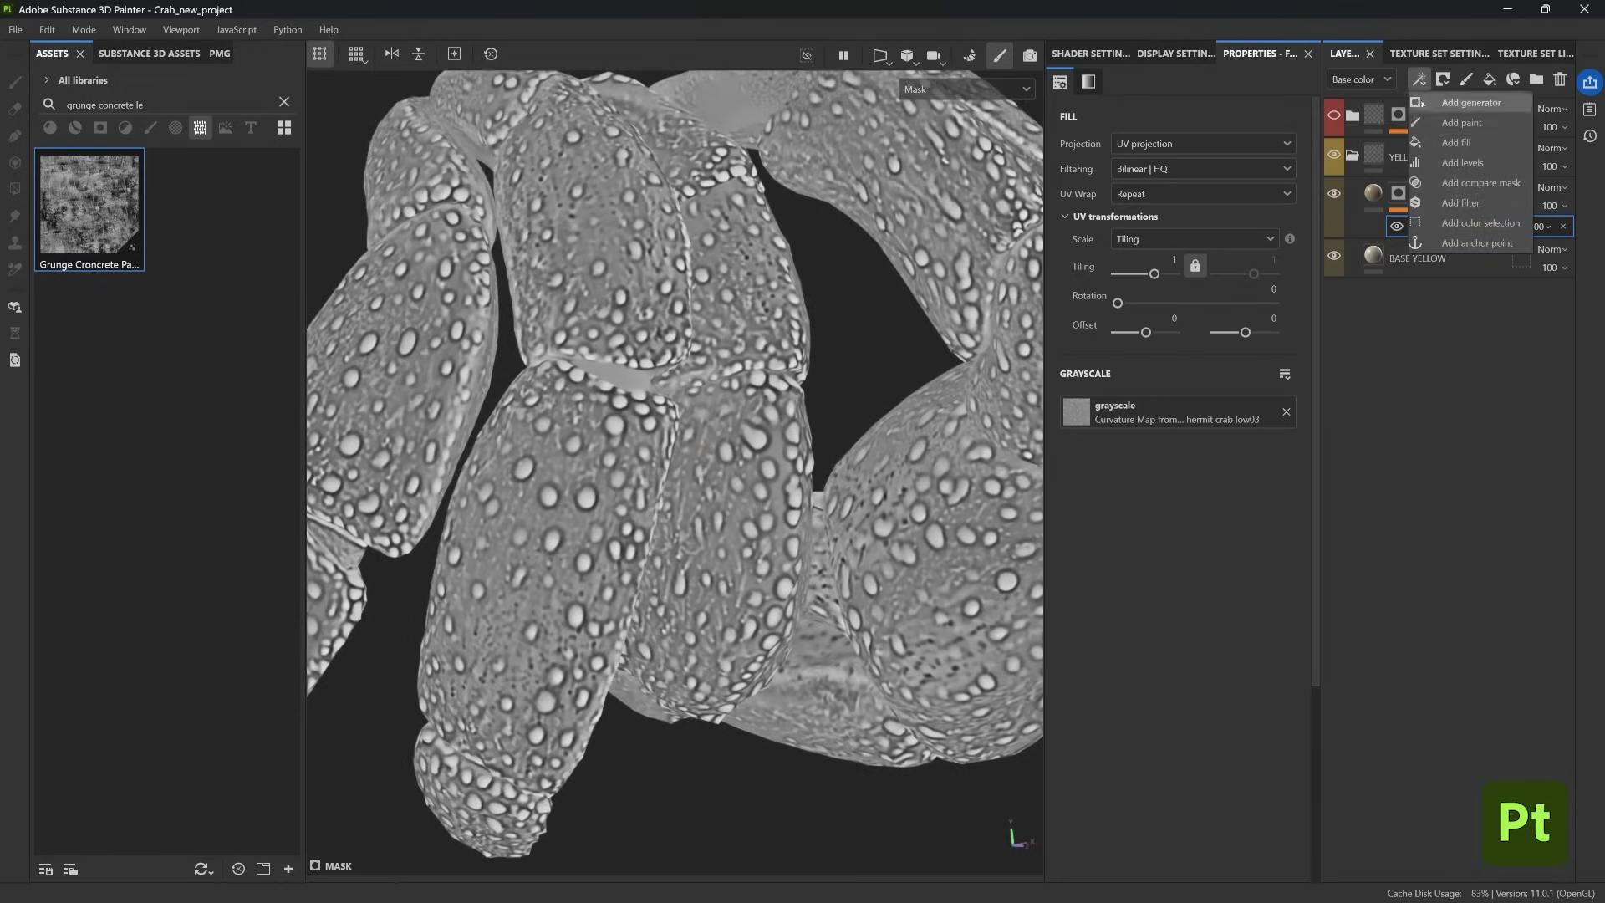
left_click(1463, 162)
left_click_drag(1064, 124, 1159, 133)
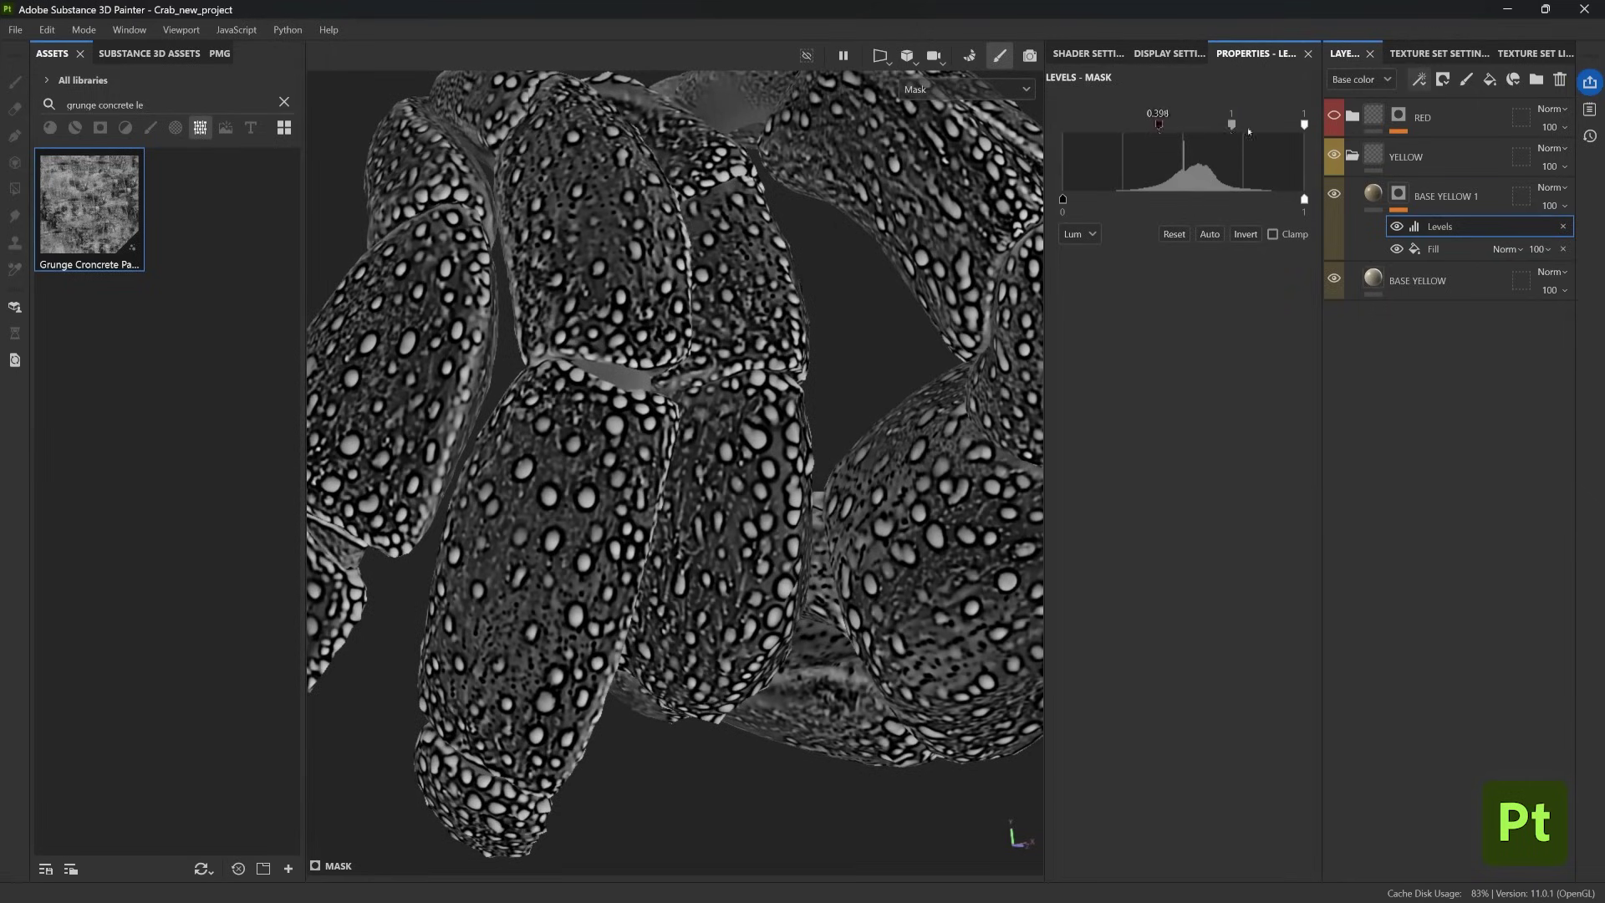
left_click_drag(1305, 124, 1237, 125)
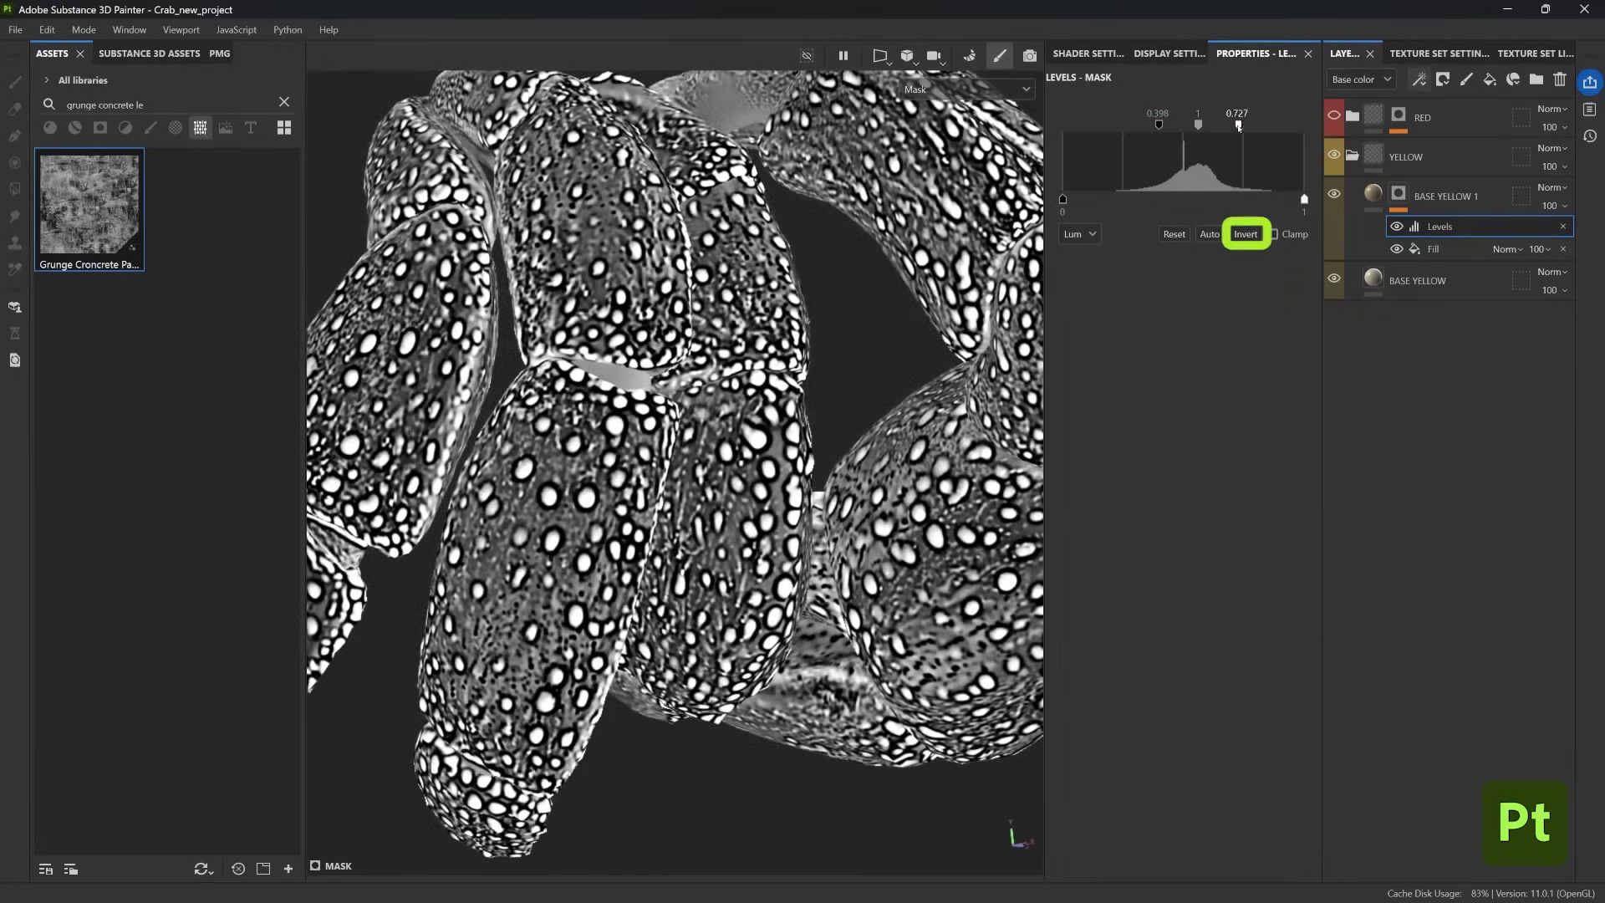
- Invert the mask's Levels and tighten the input range to 0.367 and 0.55, leaving thin rings around the bumps
left_click_drag(624, 462, 710, 431, "alt")
scroll(752, 409, "up", 4)
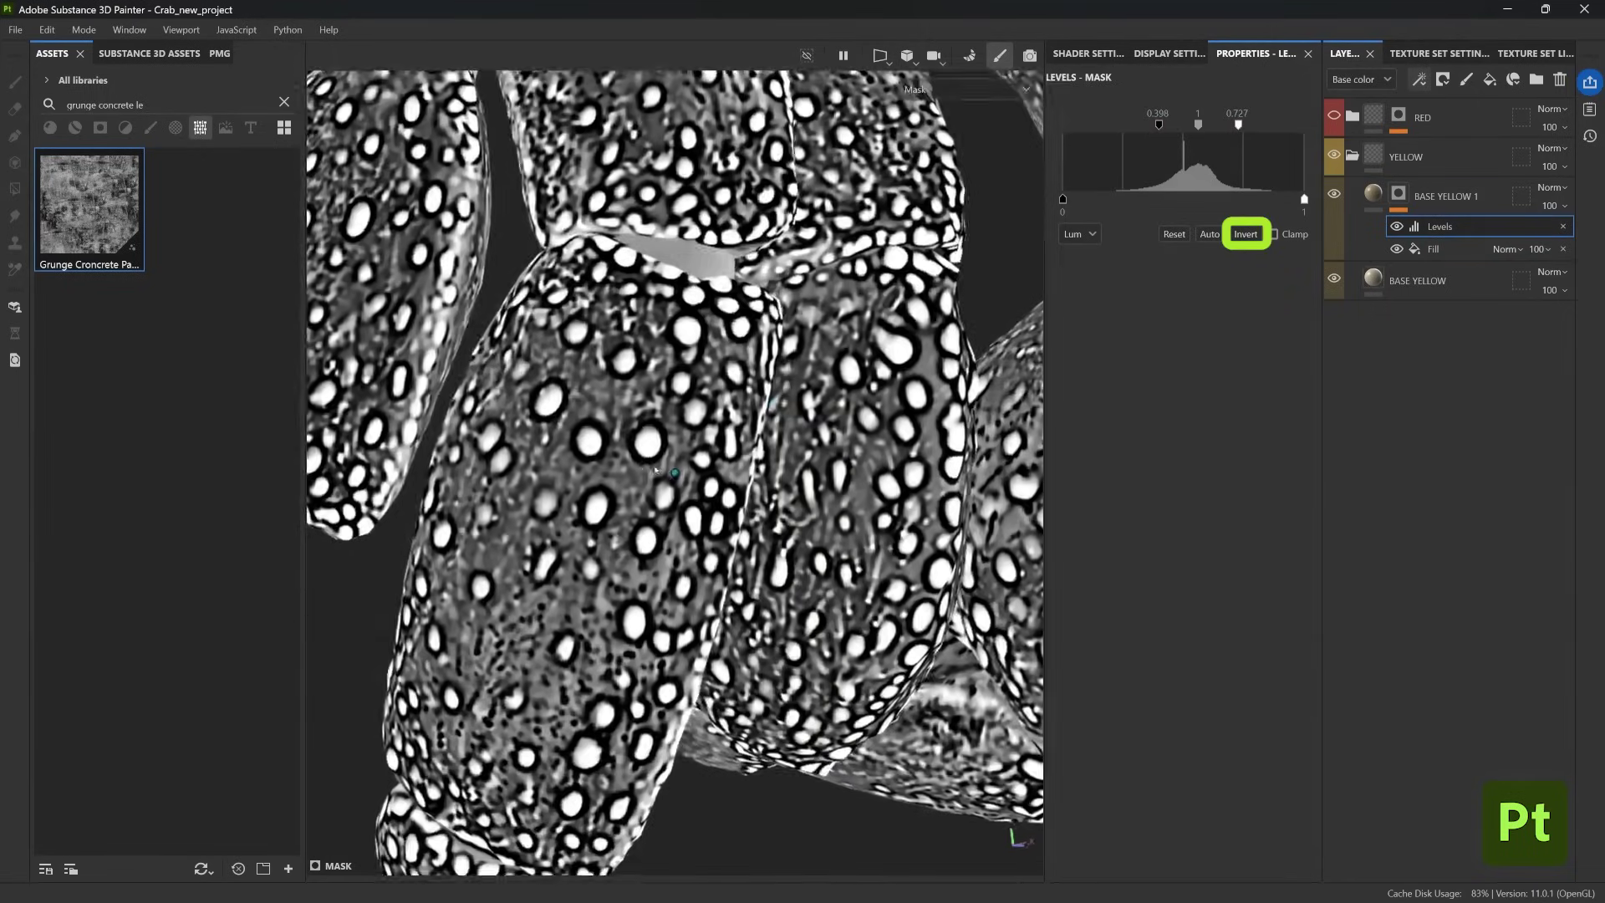
scroll(755, 362, "down", 4)
left_click(1245, 234)
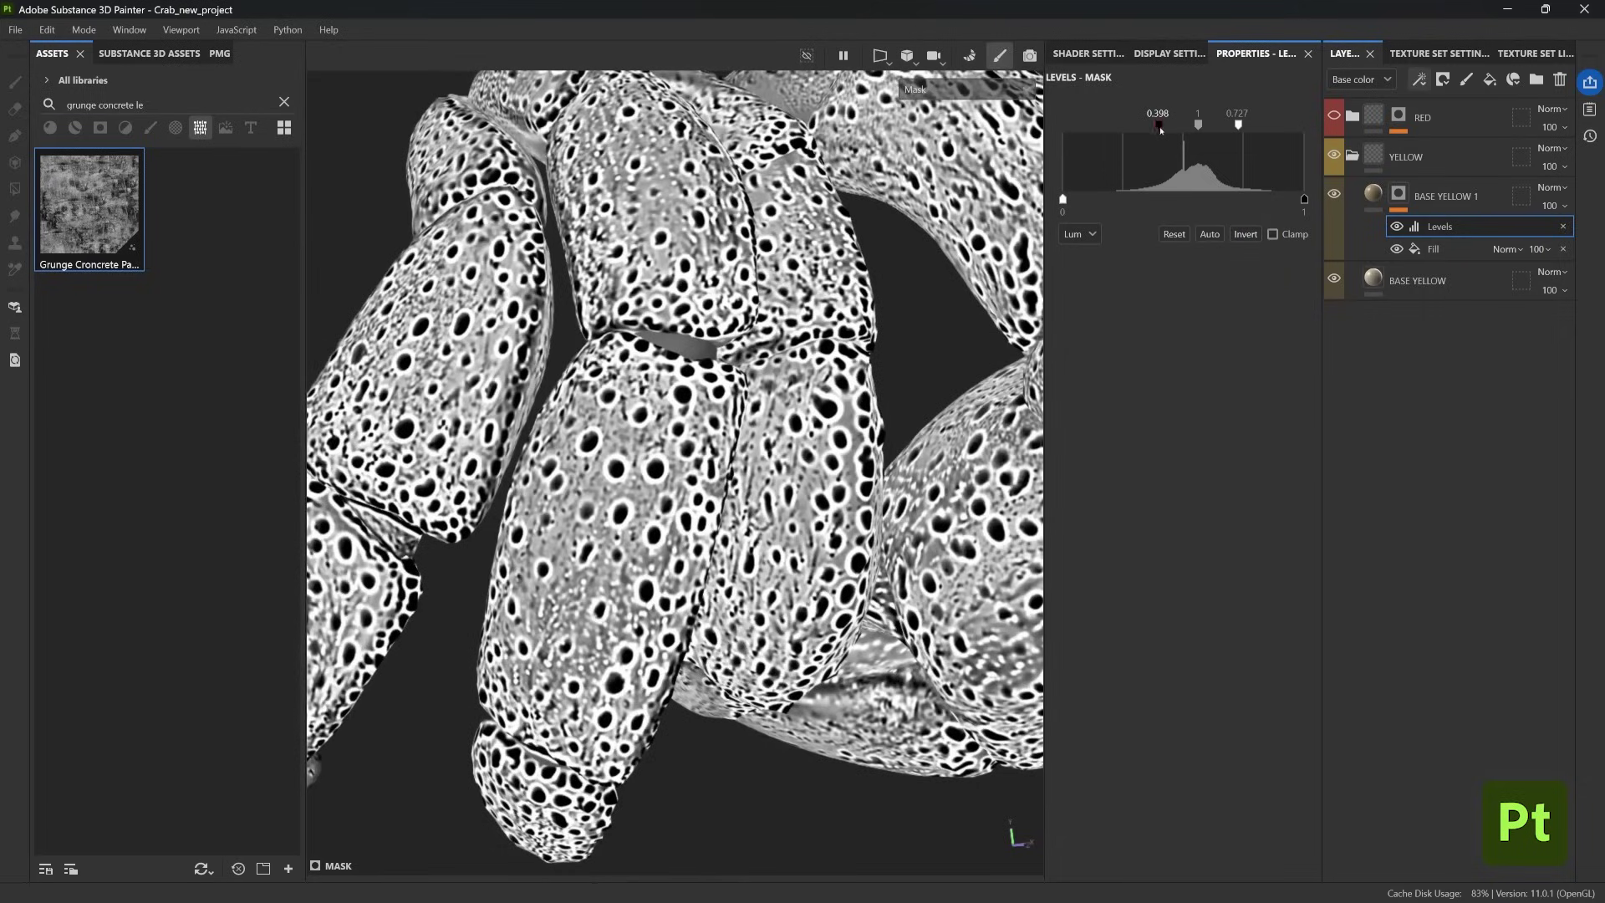
mouse_move(1159, 125)
left_mouse_down()
mouse_move(1143, 126)
mouse_move(1188, 126)
left_mouse_up()
left_click_drag(759, 444, 777, 435, "alt")
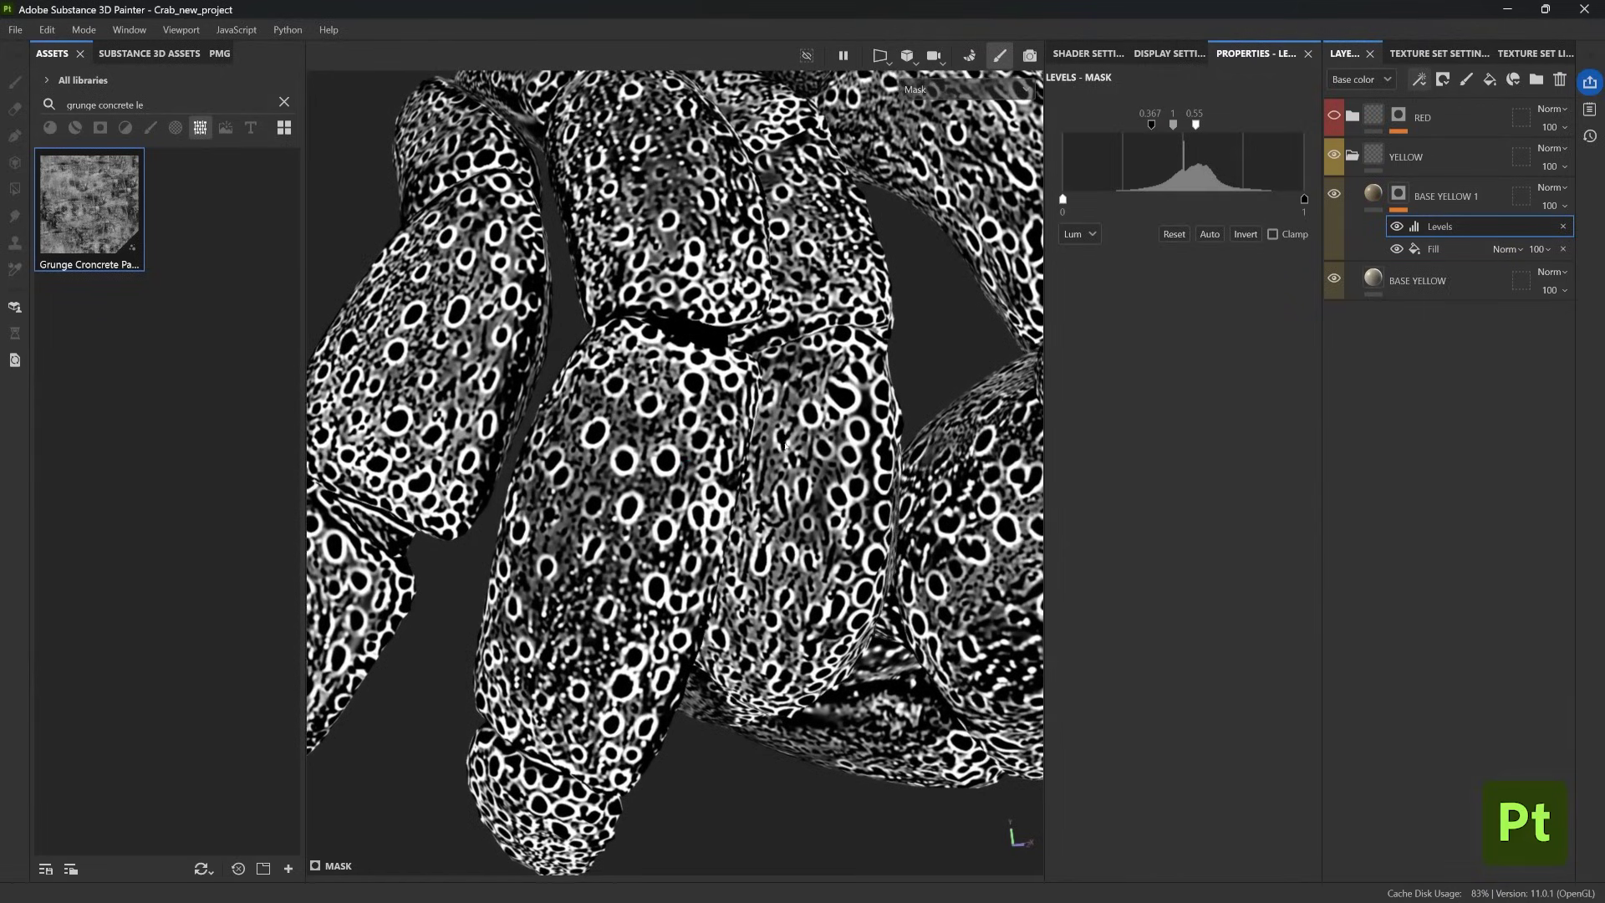
- Add a Warp filter above the Levels in the BASE YELLOW 1 mask and set its Intensity to 0.039
left_click(1420, 84)
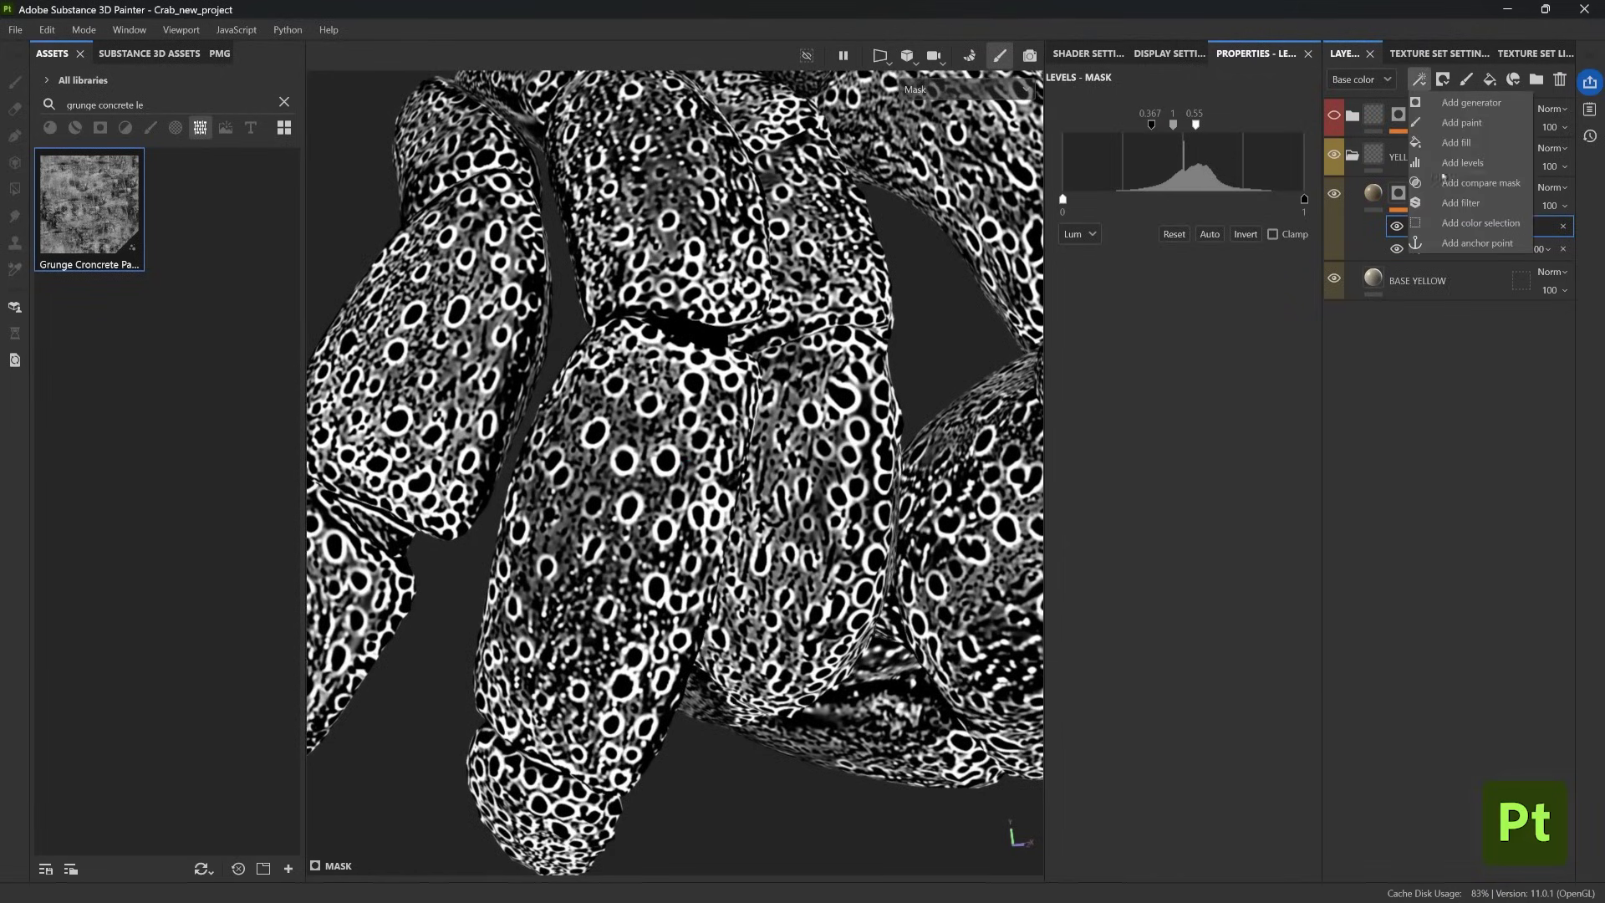
left_click(1460, 203)
left_click(1183, 125)
scroll(1291, 250, "down", 5)
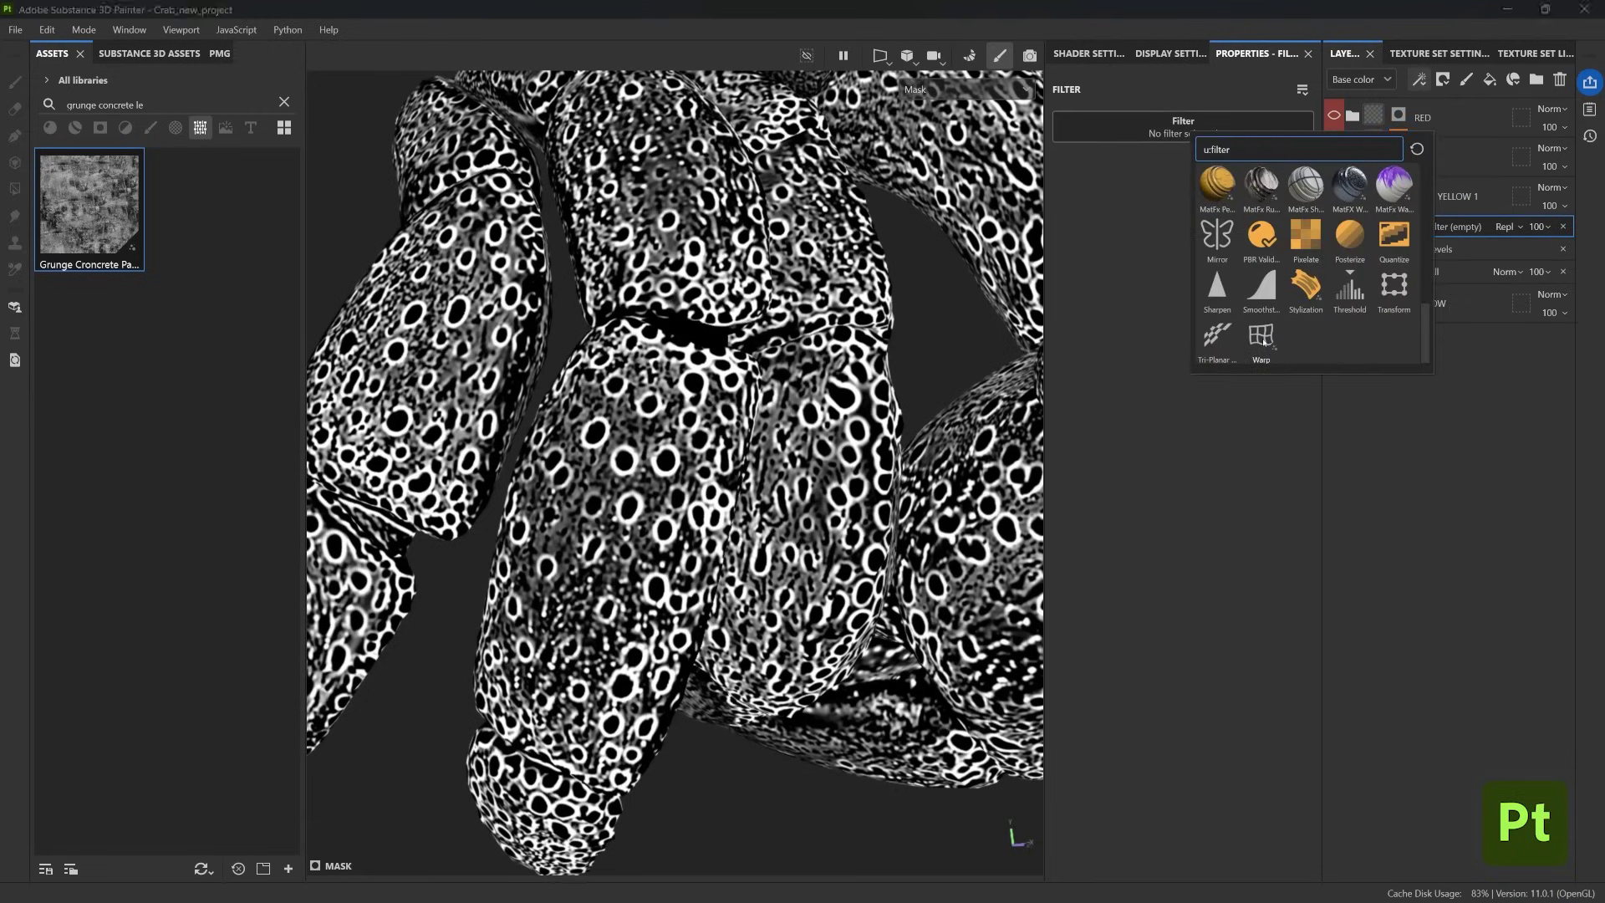
left_click(1263, 341)
scroll(738, 468, "up", 3)
mouse_move(1090, 265)
left_mouse_down()
mouse_move(1055, 267)
mouse_move(1080, 265)
left_mouse_up()
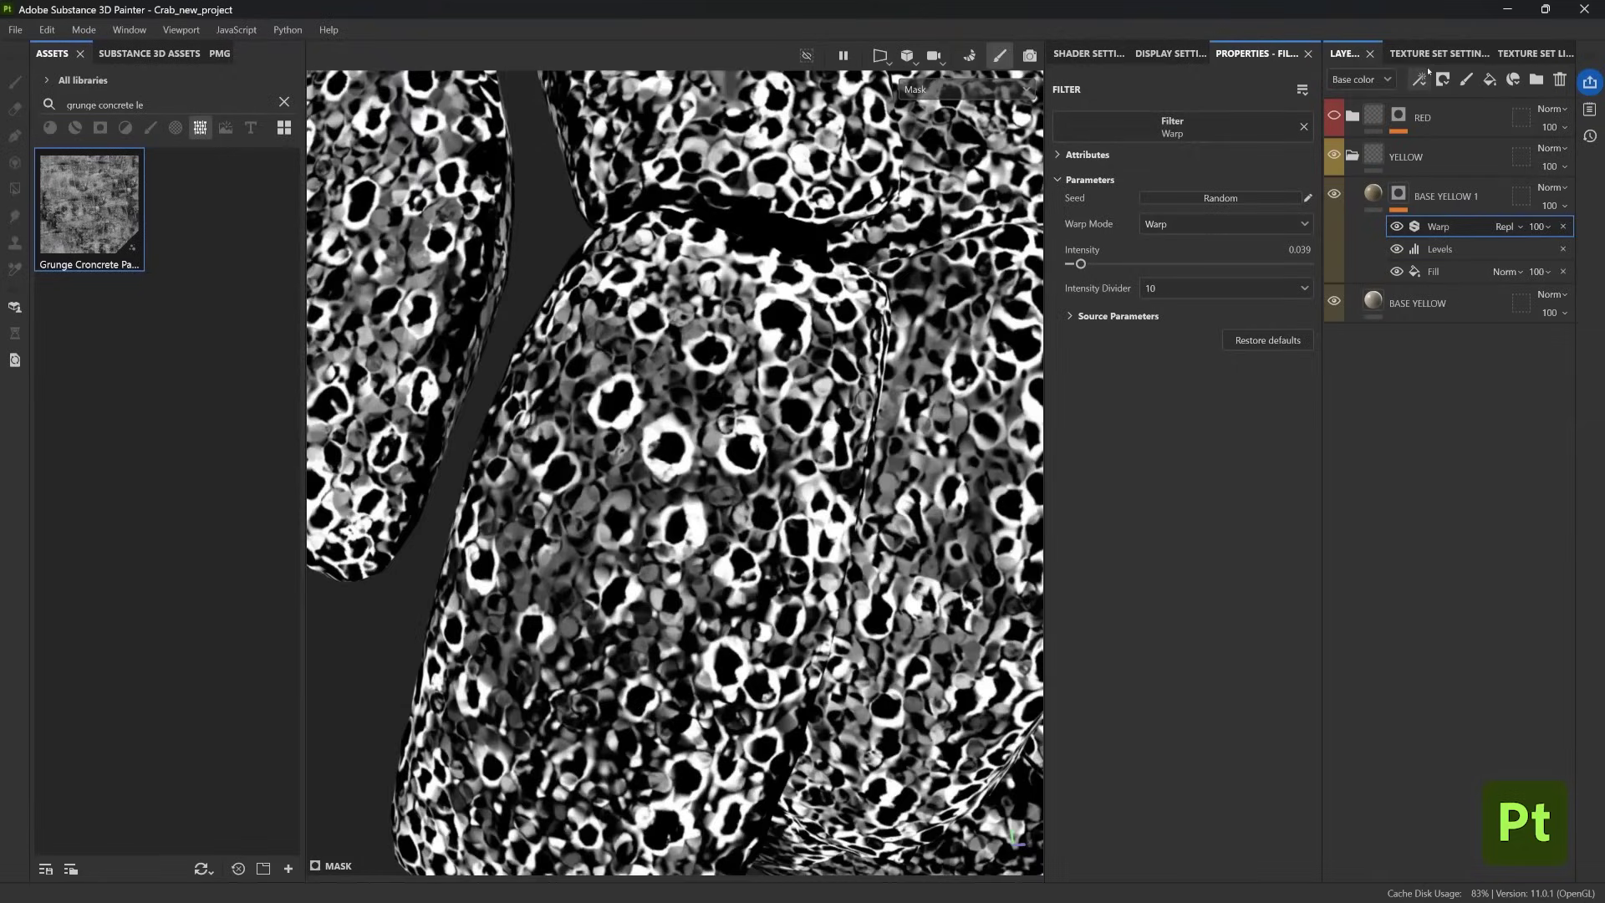
- Add a Blur filter above Warp with Blur Intensity 0.4, and check the blended yellows on the material
left_click(1419, 79)
left_click(1454, 202)
left_click(1172, 127)
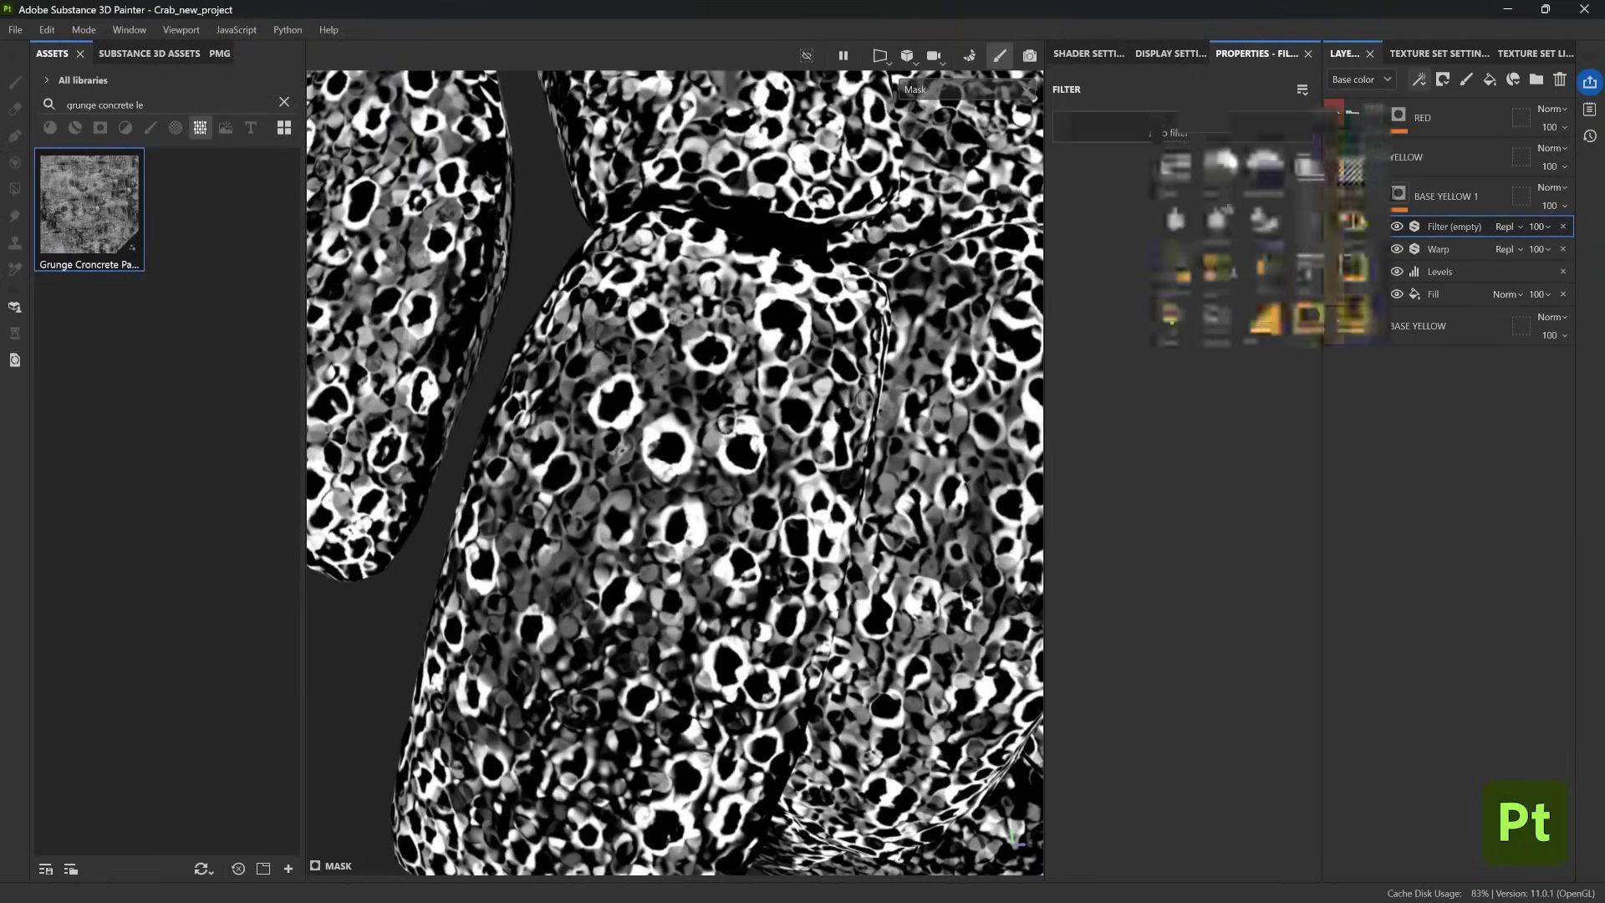
left_click(1174, 221)
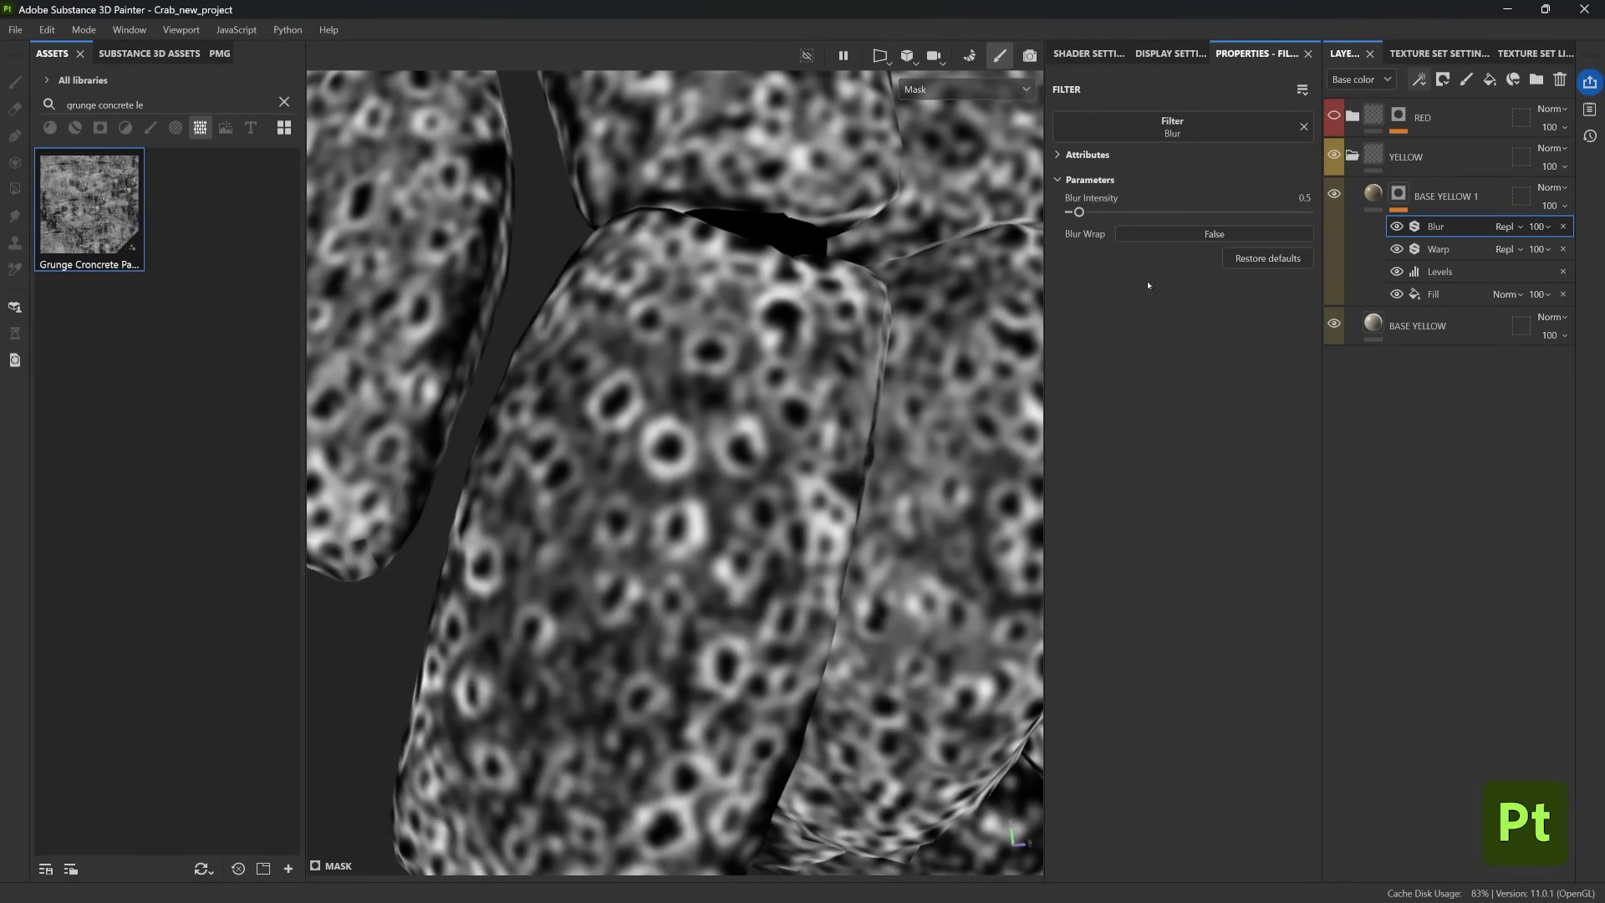
left_click_drag(1081, 213, 1077, 212)
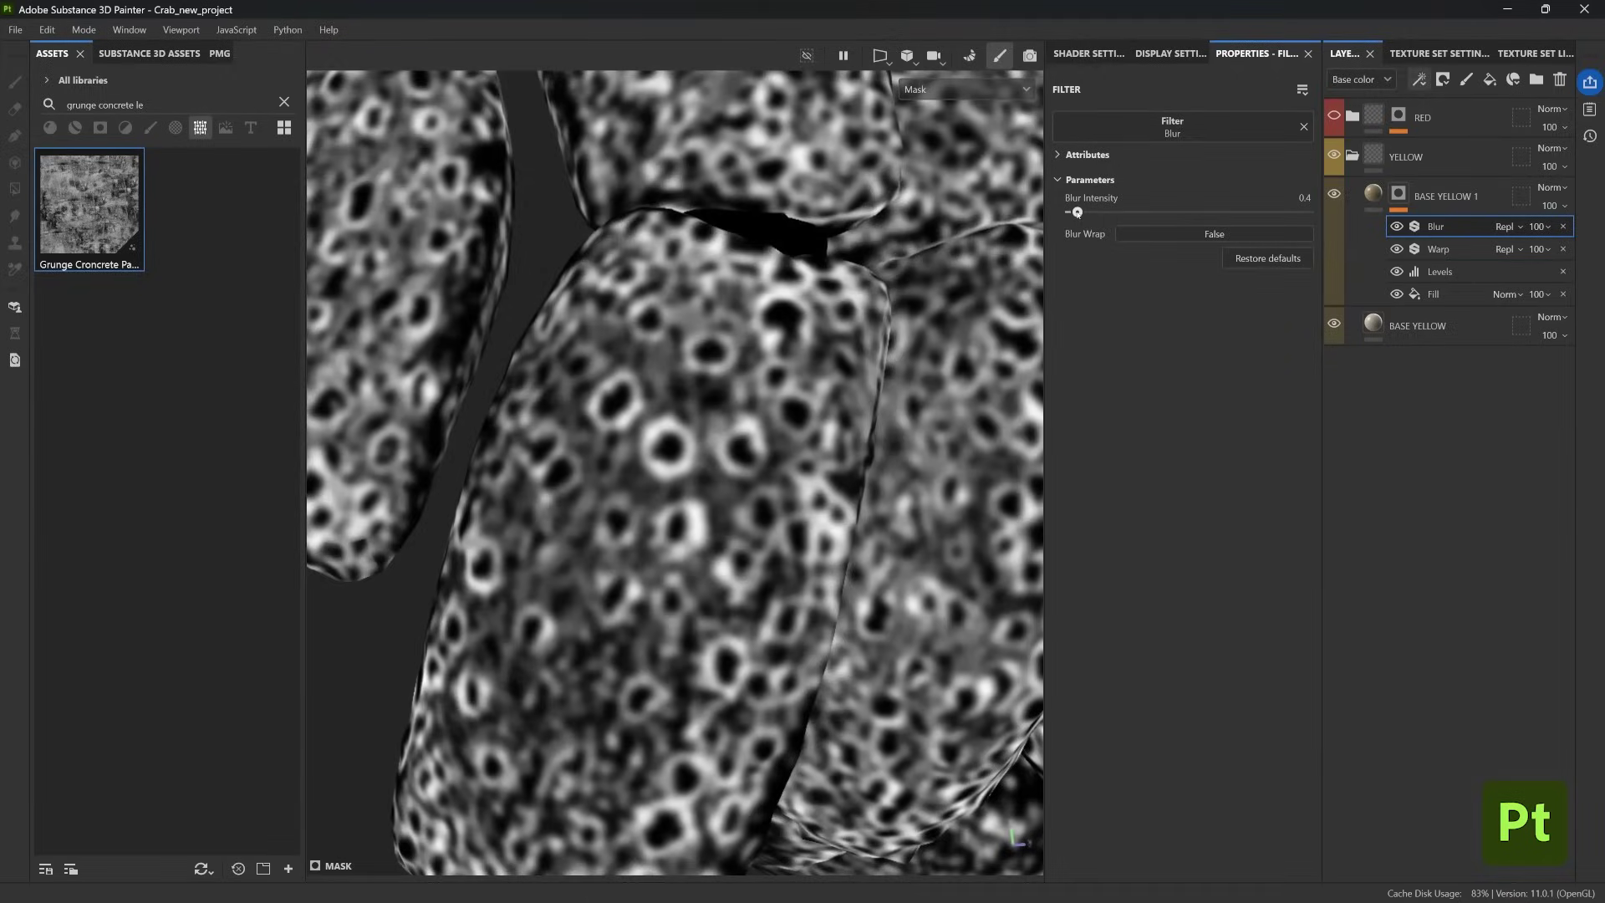
left_click(1373, 194)
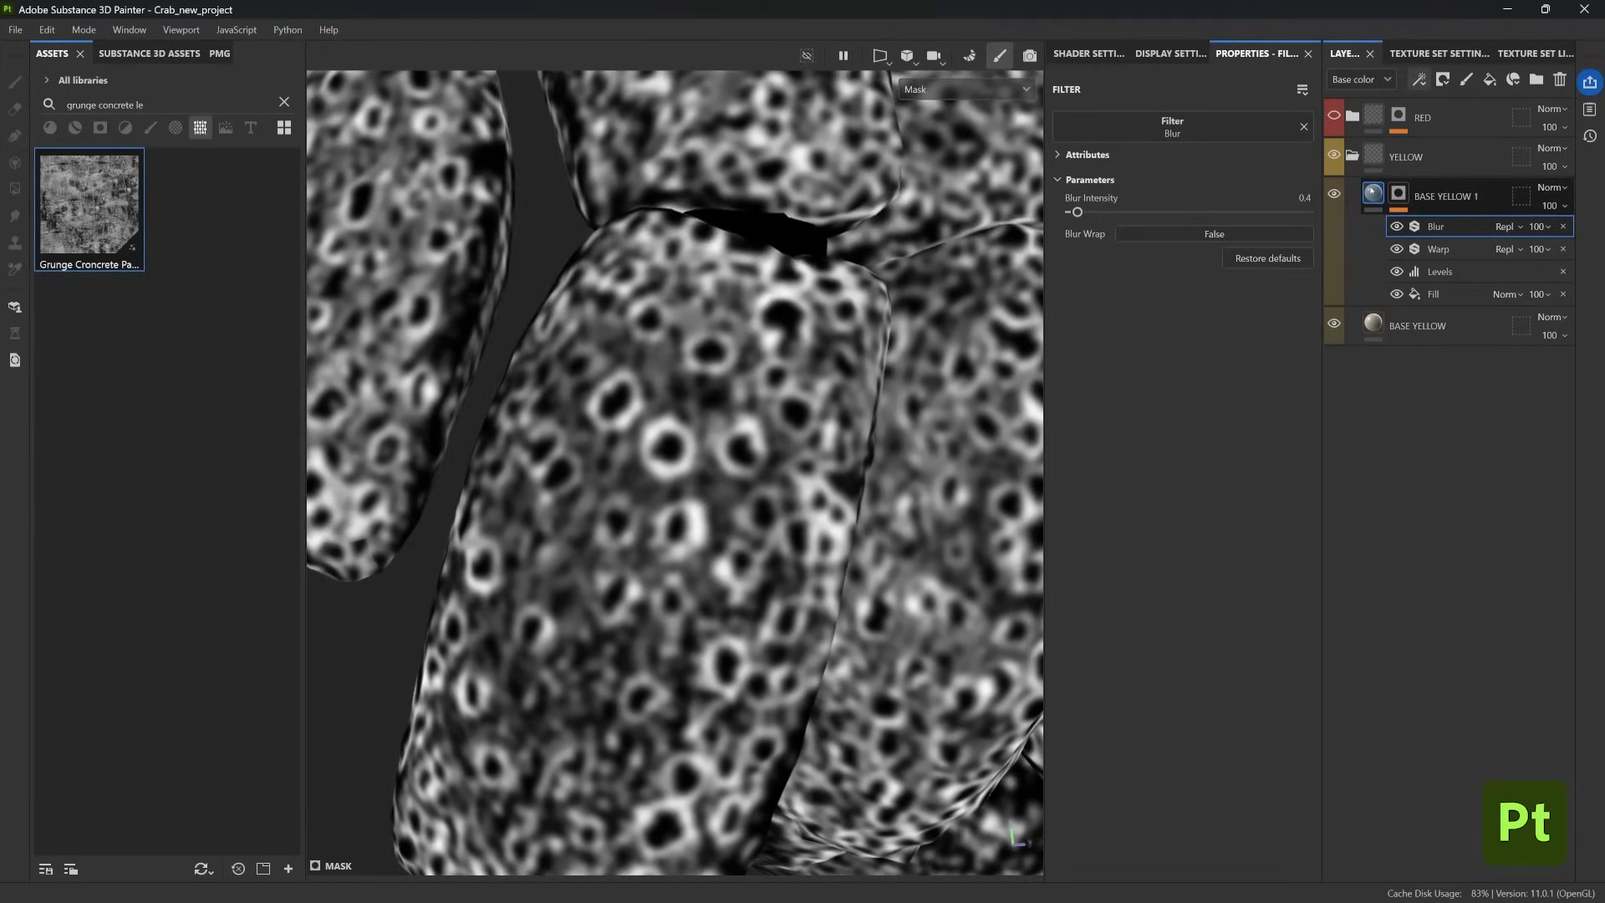
scroll(666, 401, "down", 3)
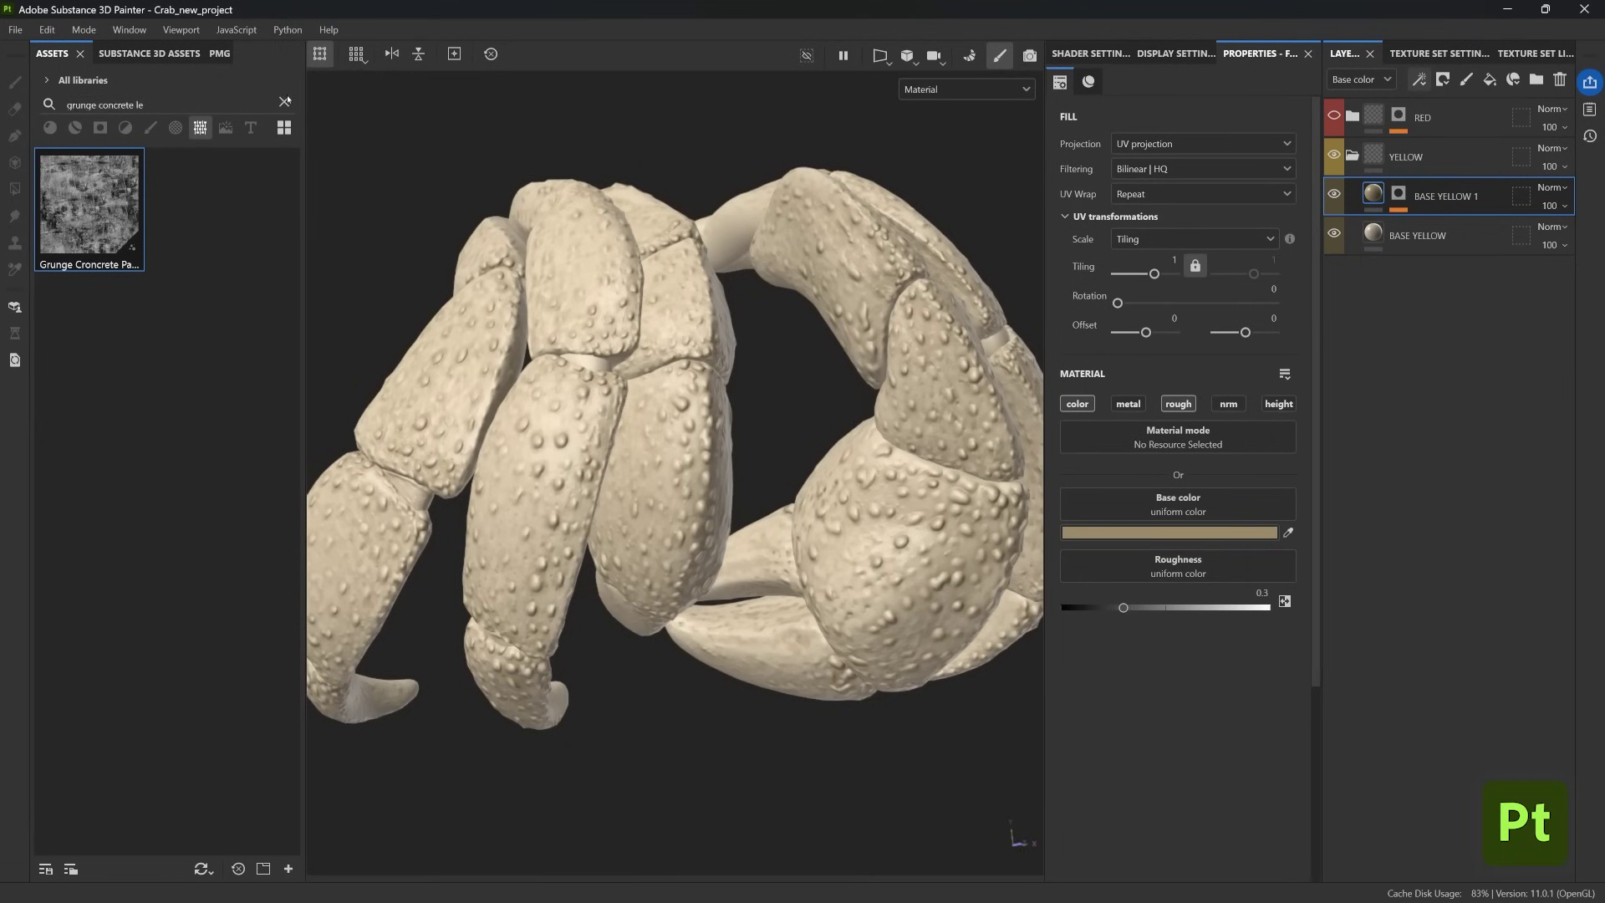
- Search the textures for "grunge" and add Grunge Croncrete Moss Medium as a masked fill layer above BASE YELLOW 1
left_click(285, 101)
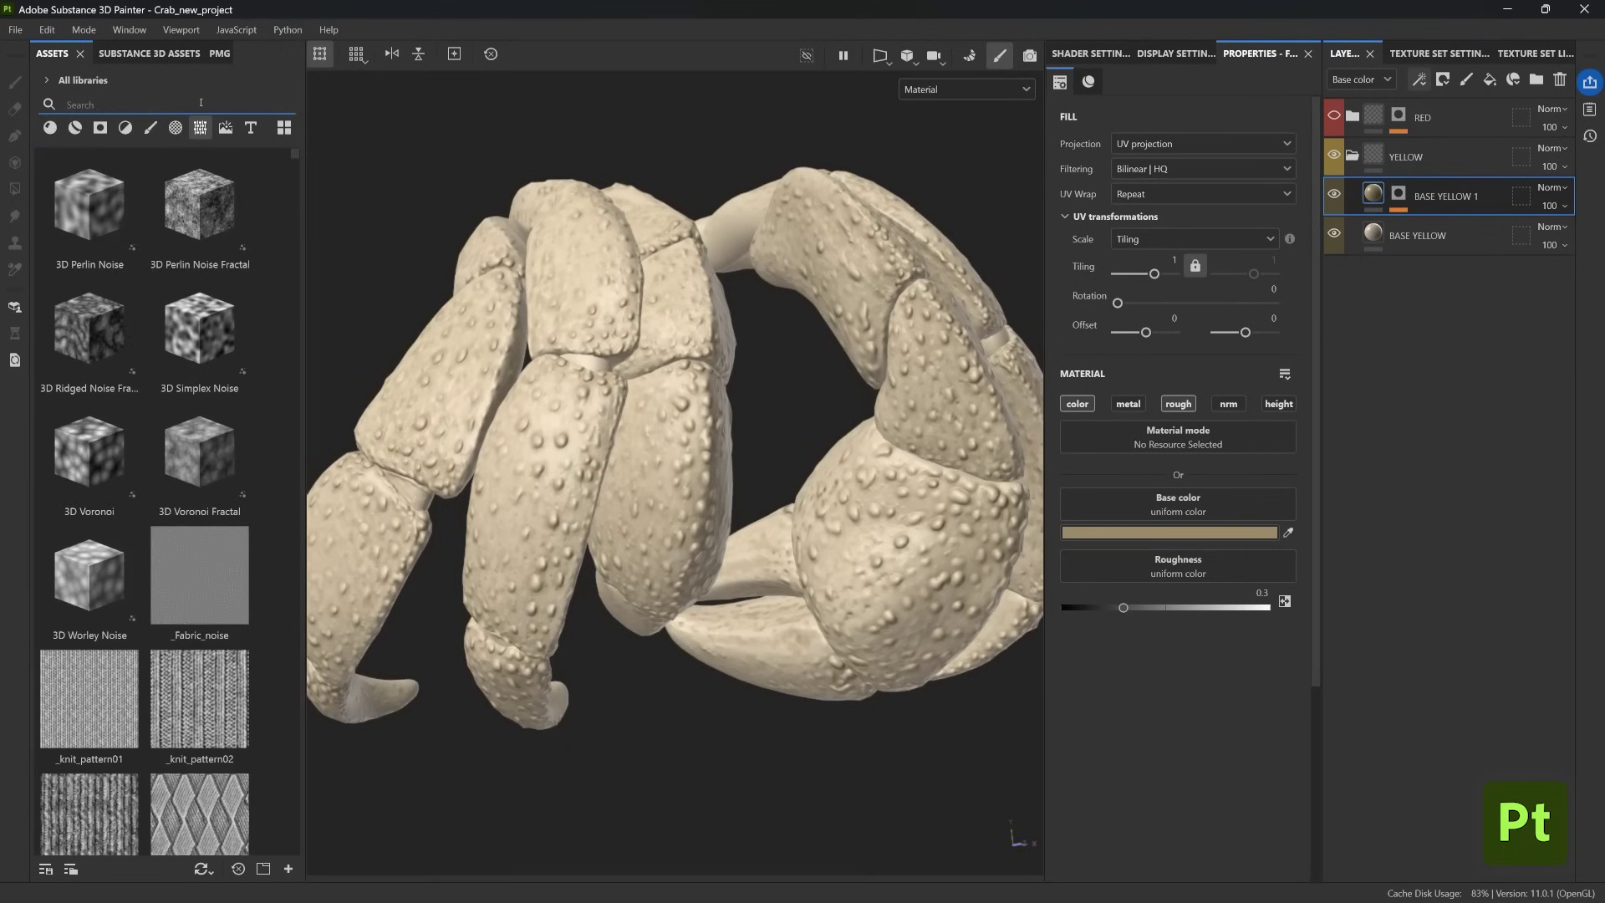
type("grunge")
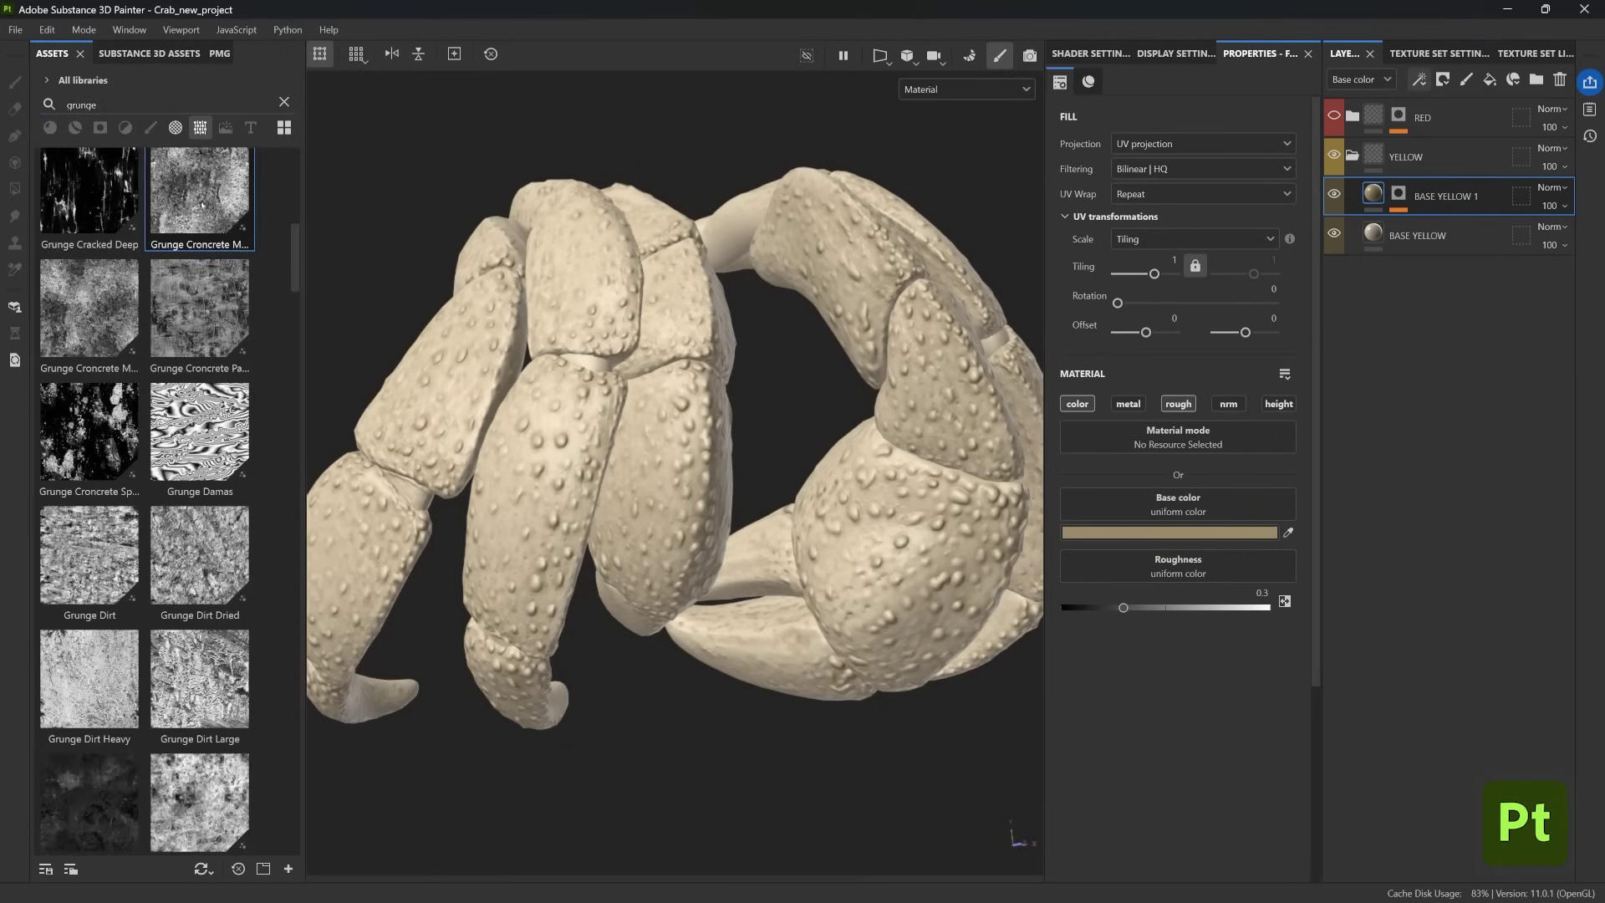
scroll(211, 197, "up", 1)
left_click_drag(192, 211, 1375, 178)
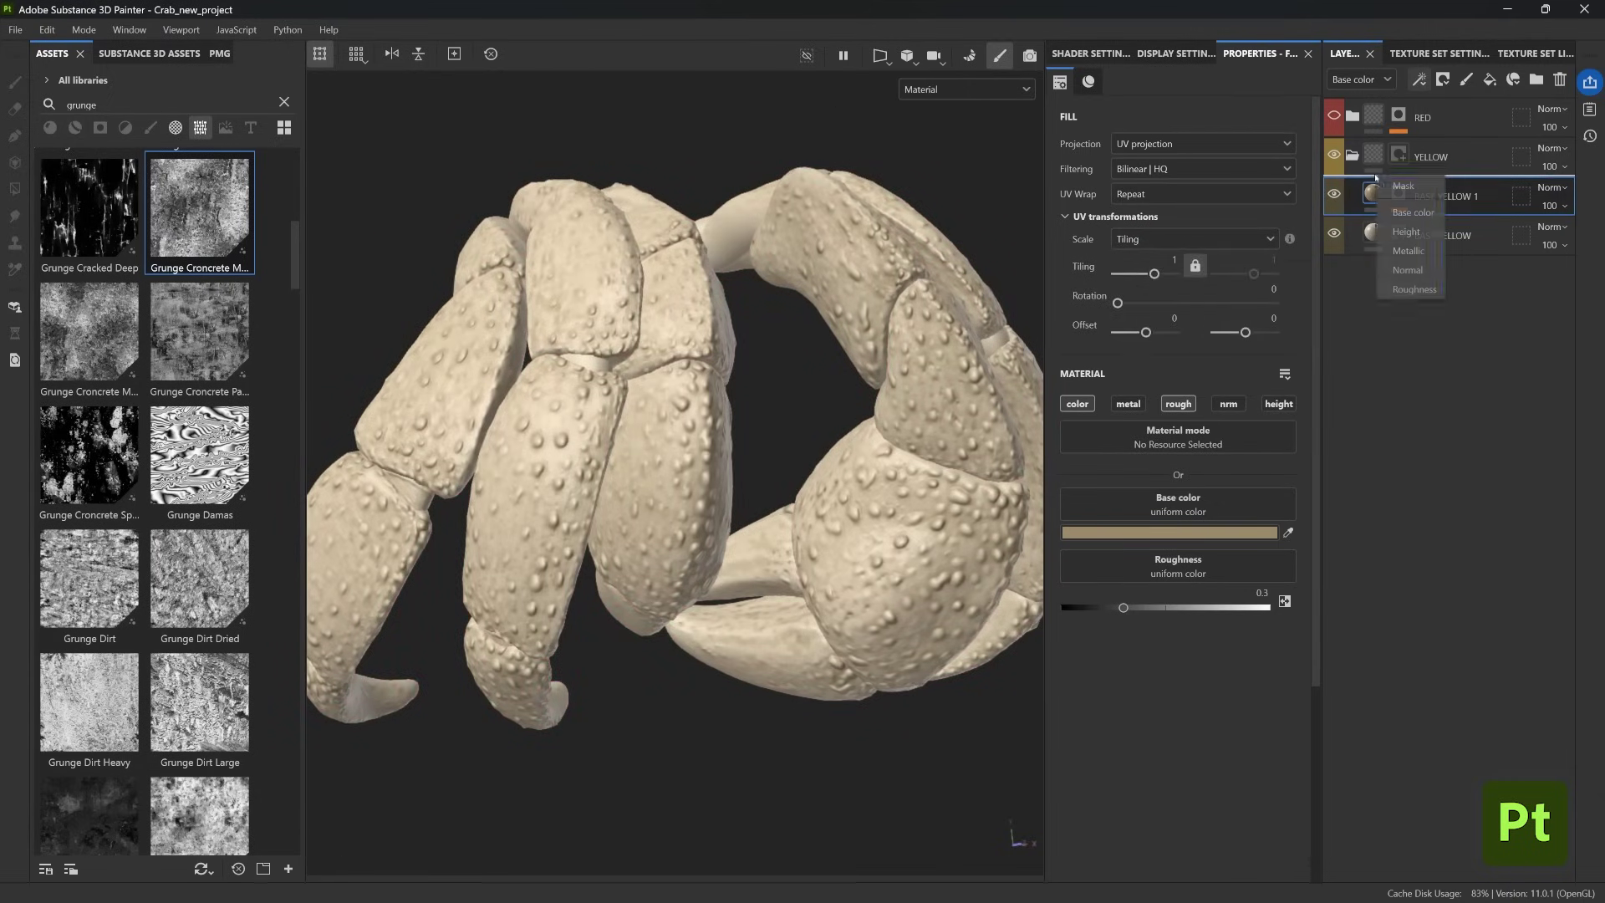
mouse_move(1437, 272)
left_mouse_down()
mouse_move(1410, 187)
mouse_move(1429, 188)
left_mouse_up()
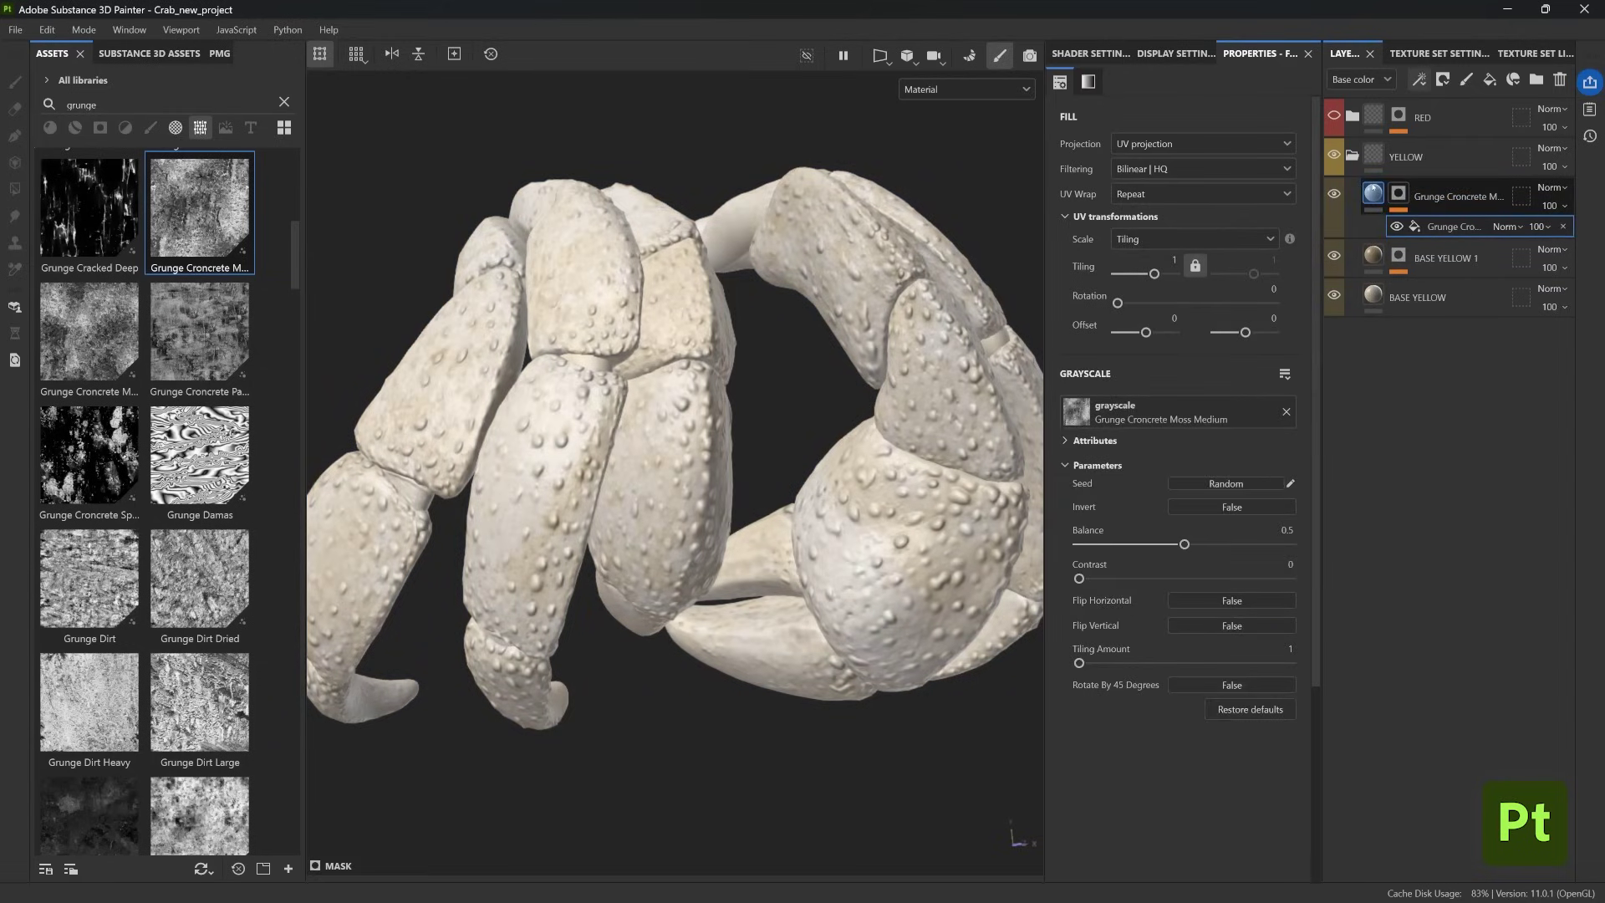
- Set the base color of the new grunge moss layer to the darker tan AB926A
left_click(1429, 192)
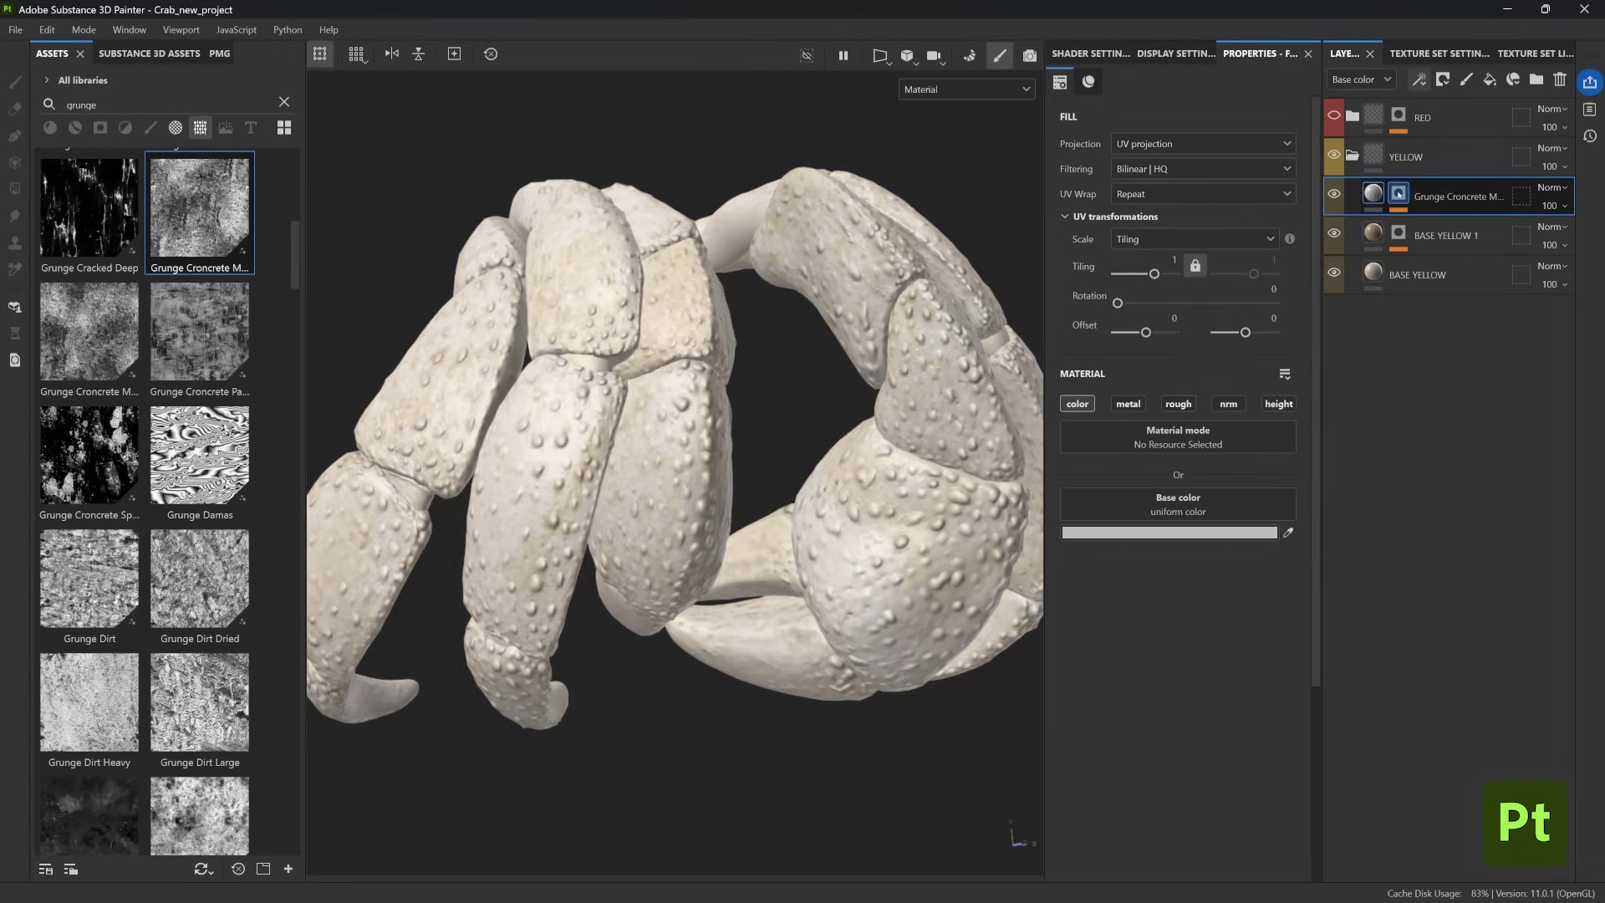
left_click(1398, 193)
left_click(1480, 227)
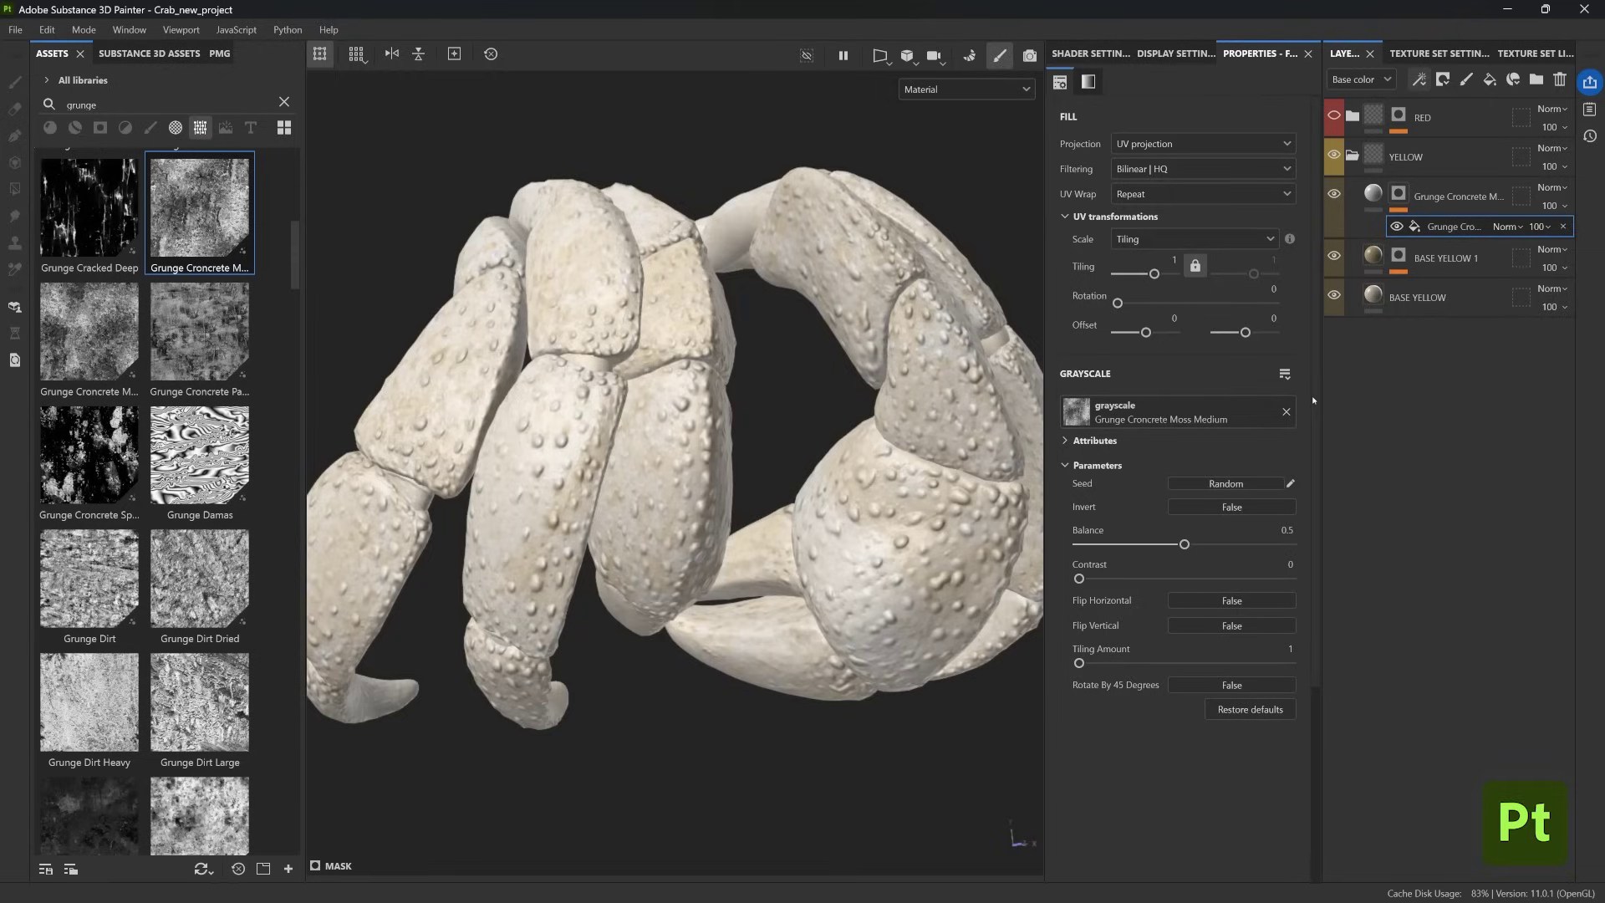
left_click(1372, 197)
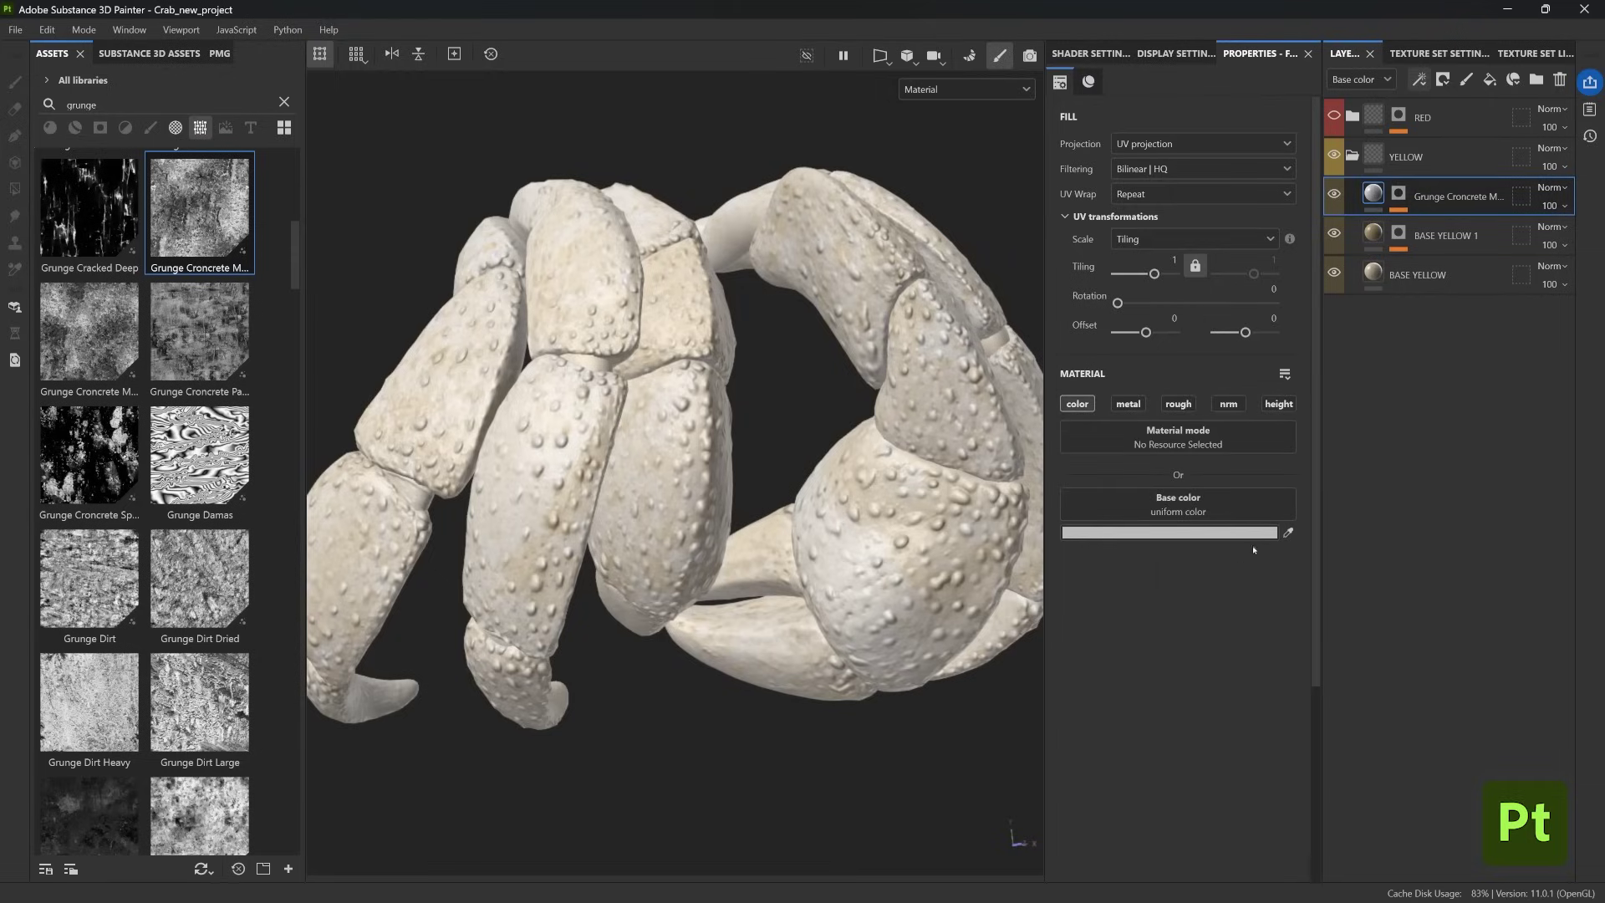
left_click(1288, 533)
left_click(873, 535)
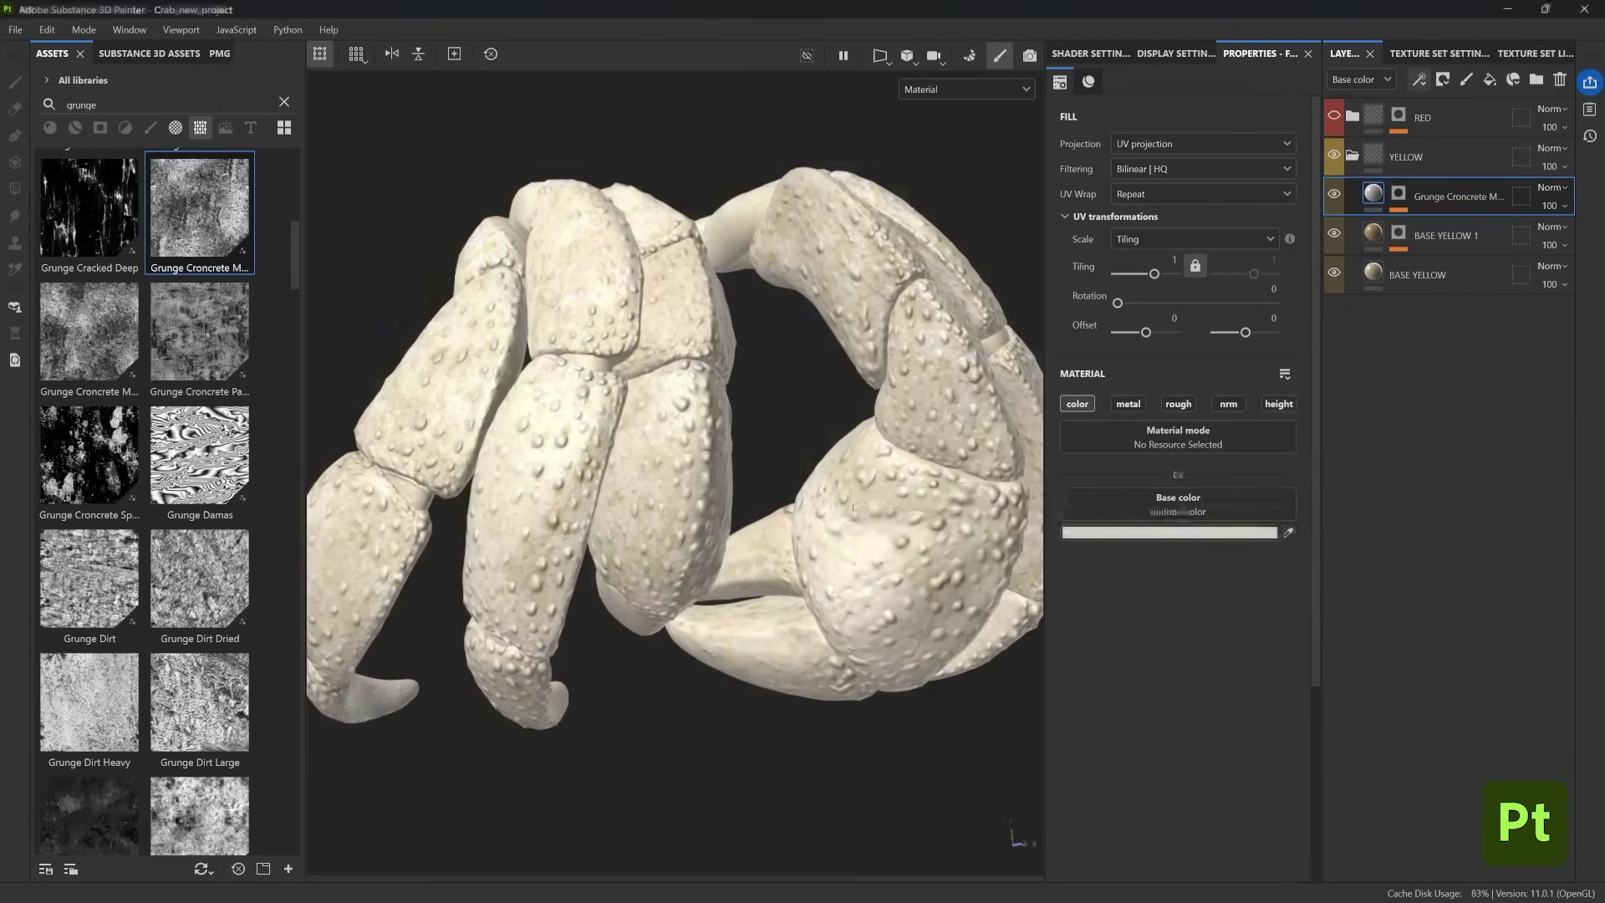
left_click(1223, 535)
mouse_move(1299, 622)
left_mouse_down()
mouse_move(1336, 675)
mouse_move(1343, 653)
left_mouse_up()
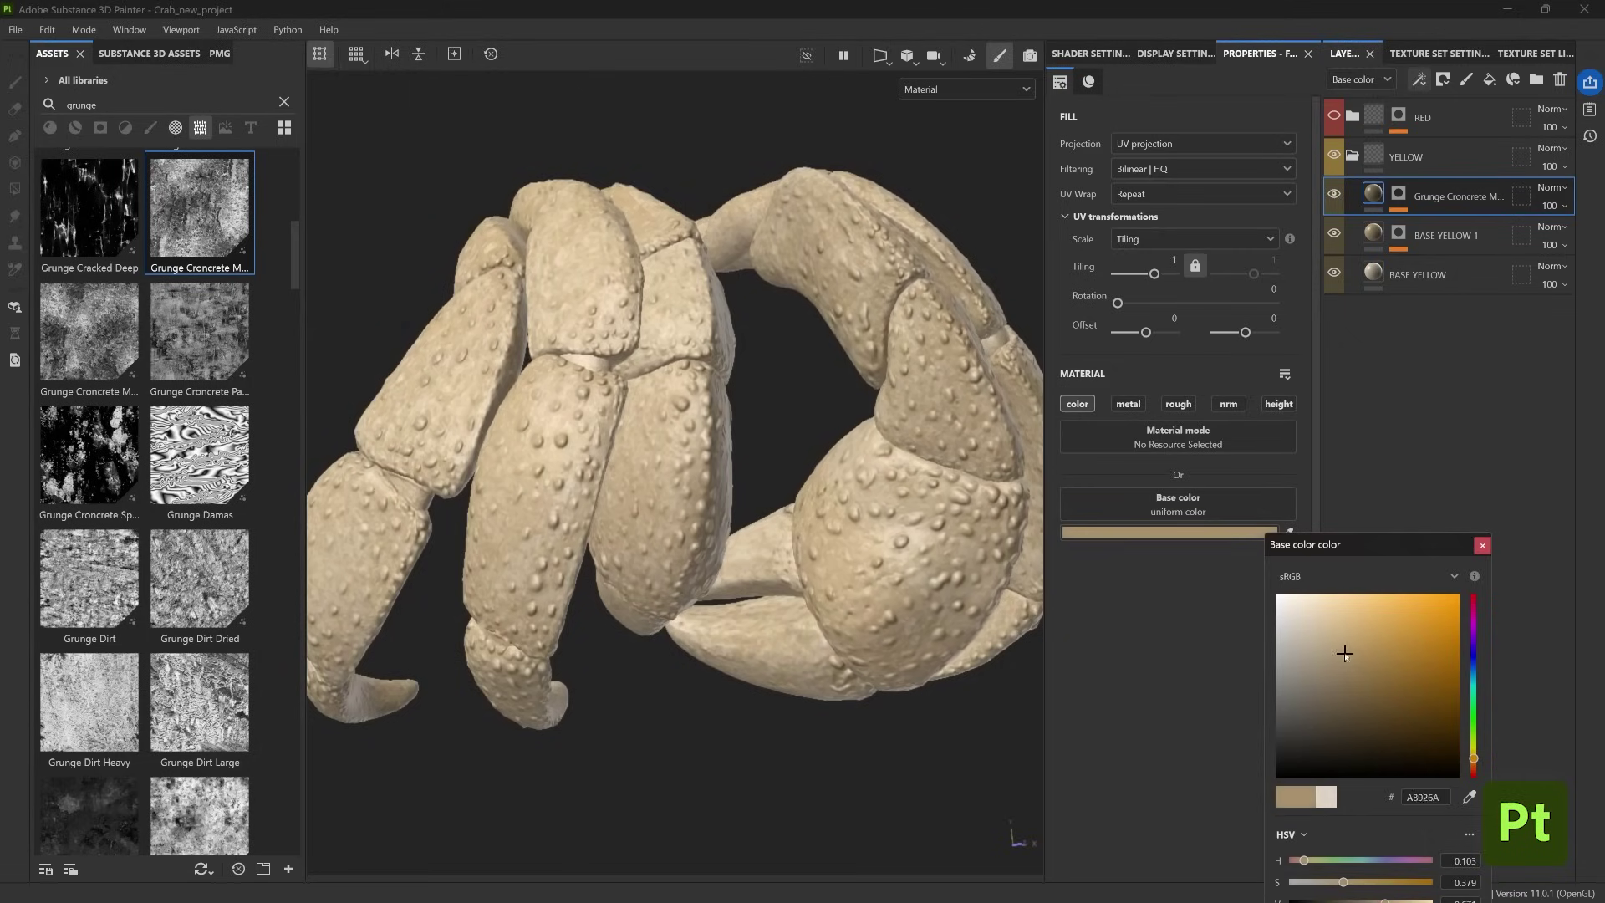
left_click(1481, 545)
- Switch the grunge moss mask's fill to Tri-planar projection and set its Tiling to 2.09
left_click(1398, 194, "alt")
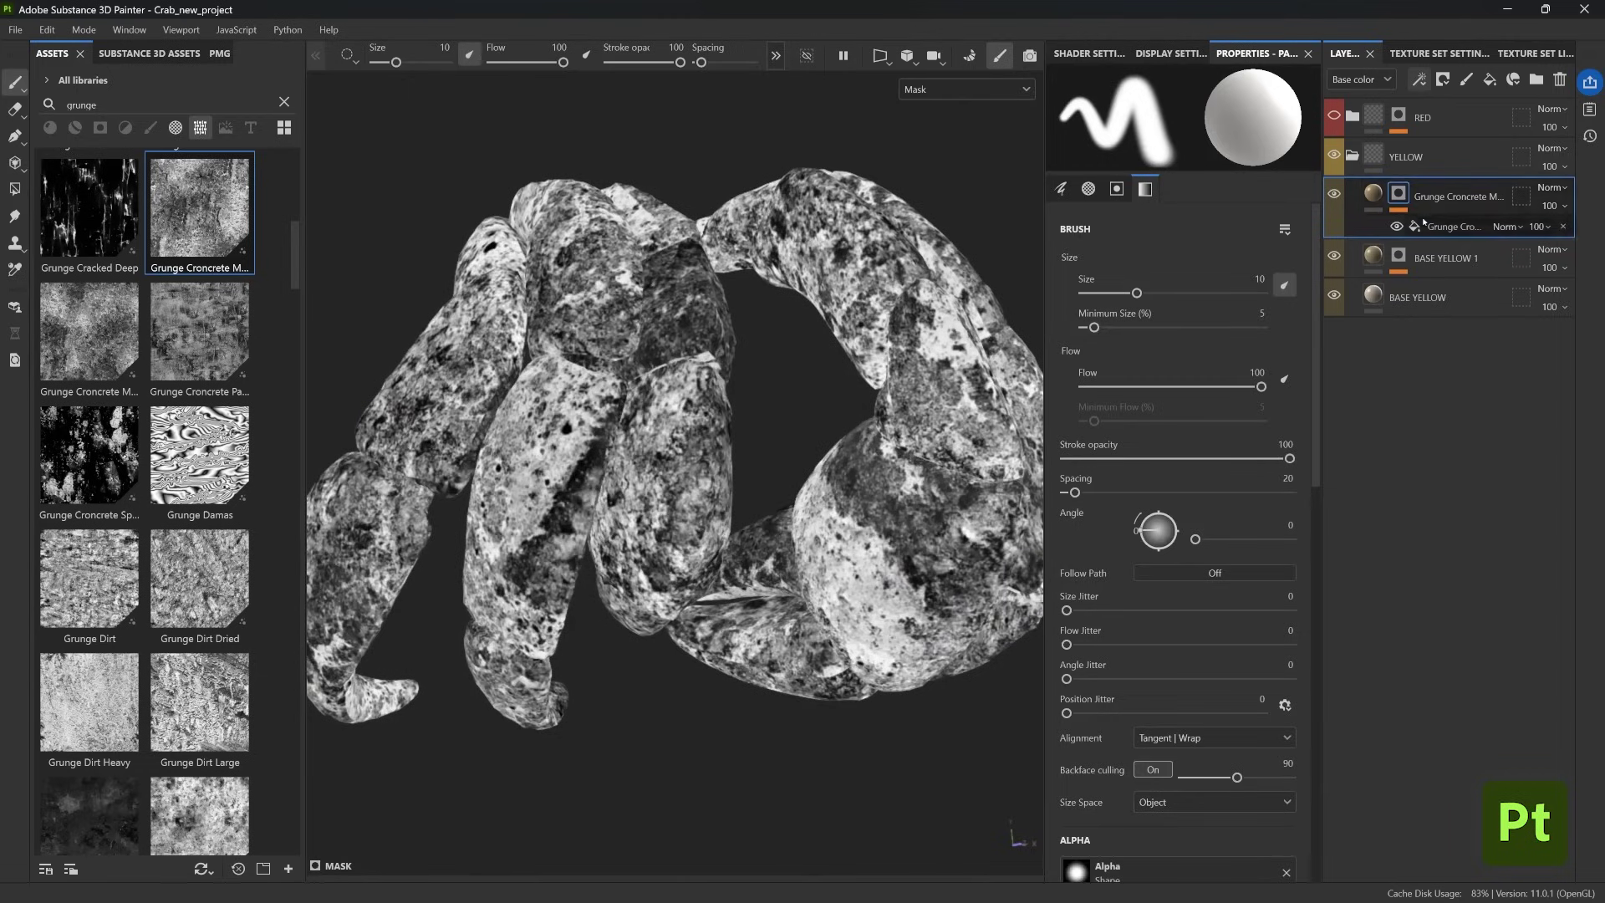
left_click(1454, 226)
left_click(1182, 144)
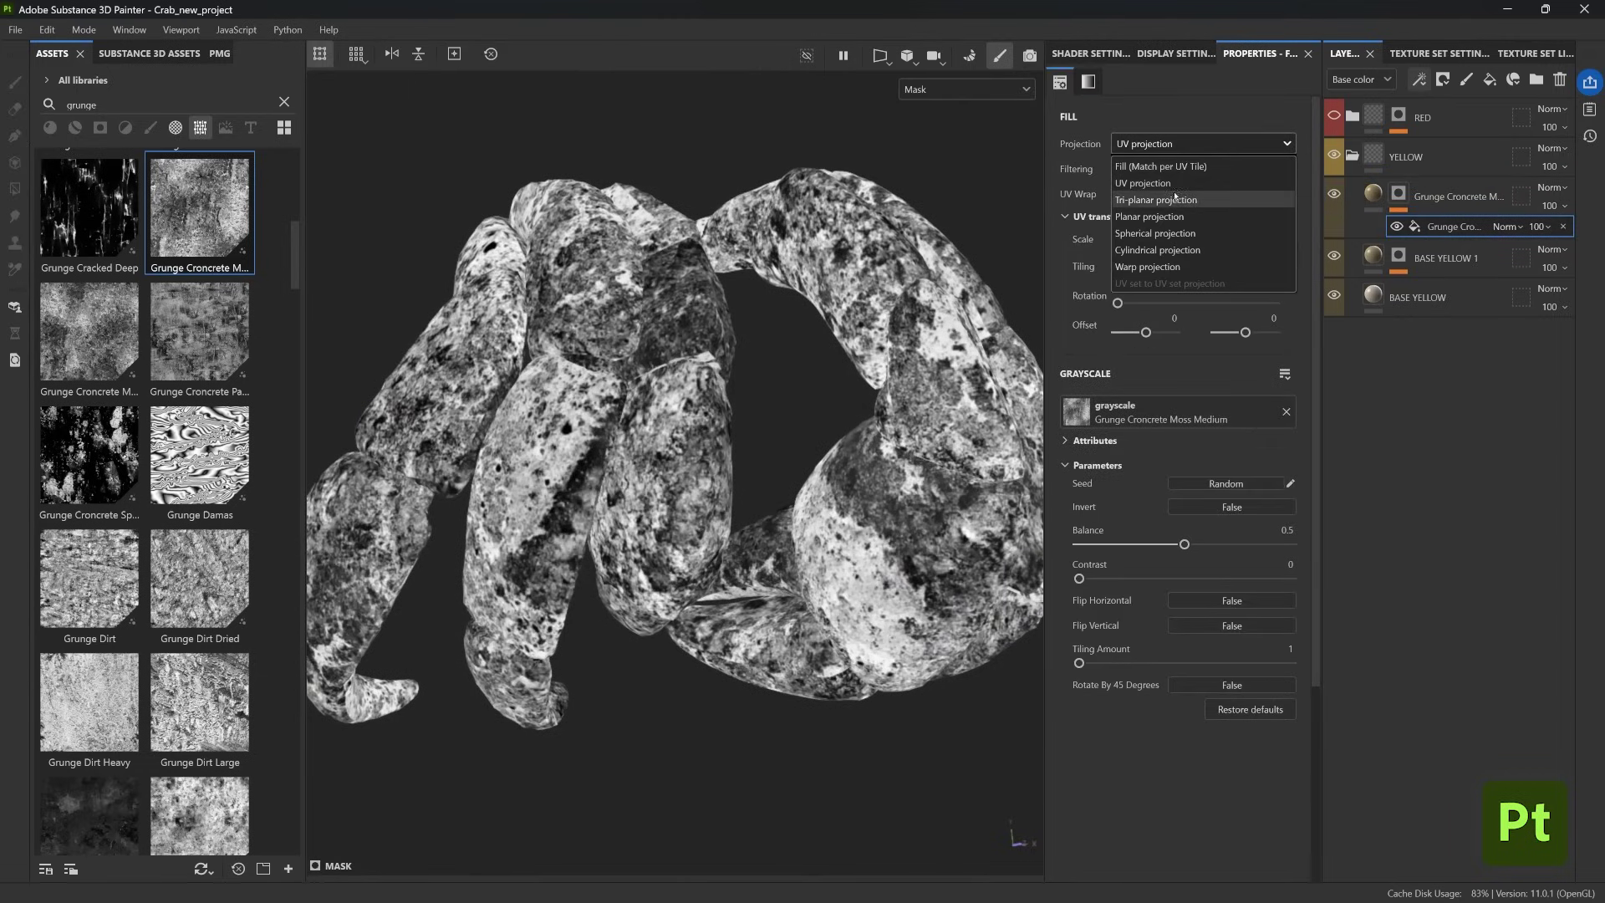
left_click(1174, 198)
mouse_move(1180, 563)
left_mouse_down()
mouse_move(1147, 564)
mouse_move(1184, 564)
left_mouse_up()
left_click_drag(1154, 302, 1156, 303)
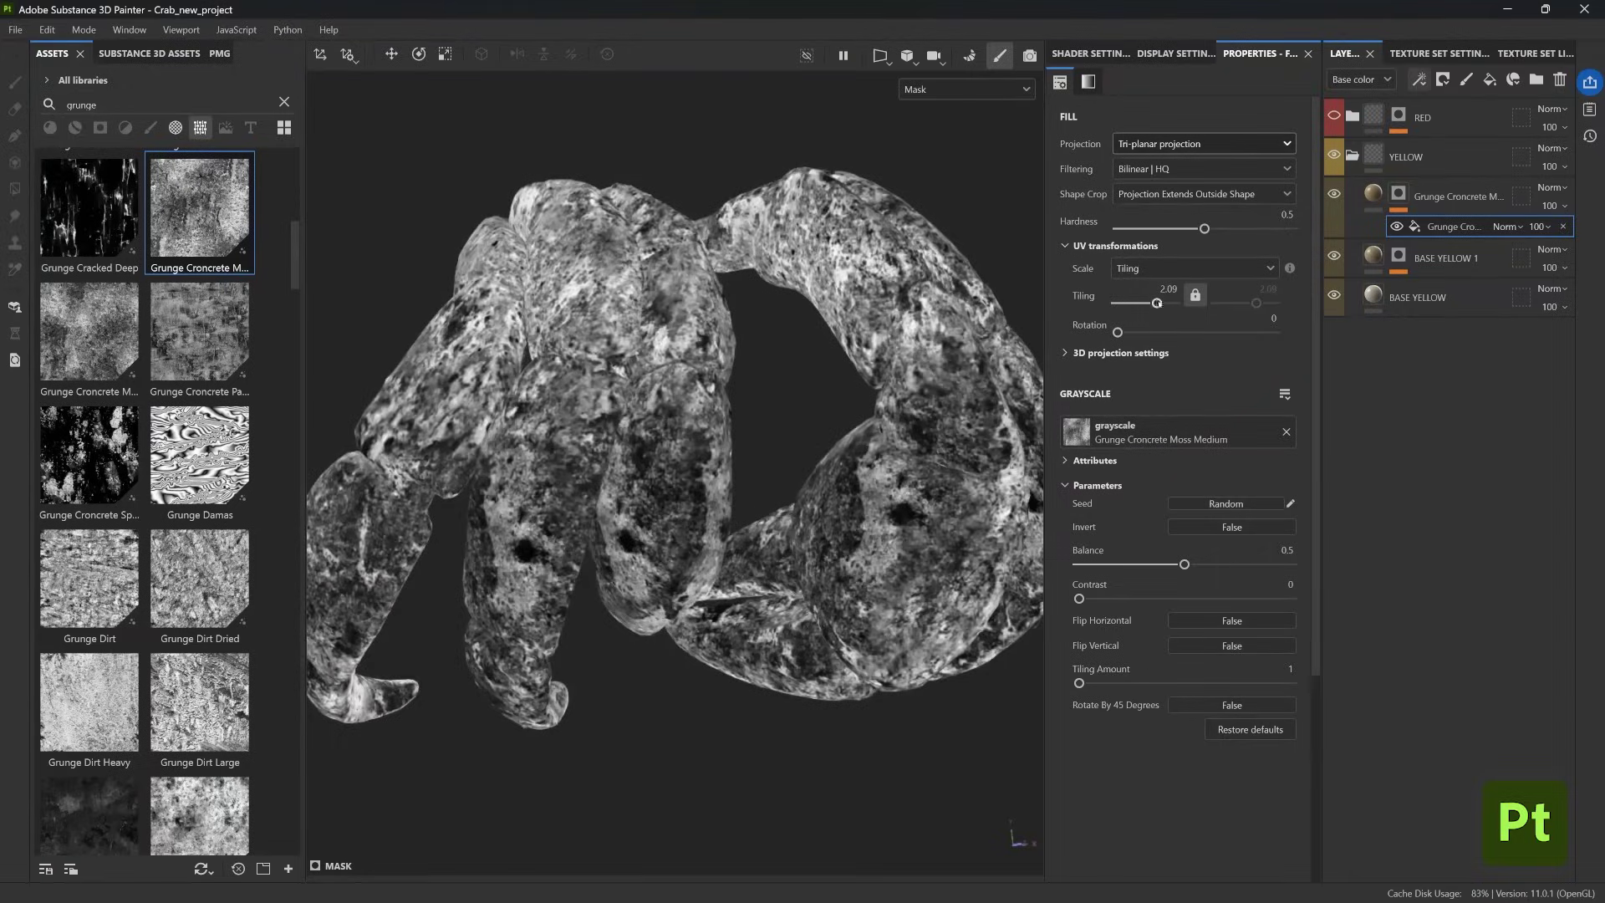
- Compare the yellow material with the grunge moss layer hidden and shown, and examine the color variation on a leg up close
left_click(1371, 197)
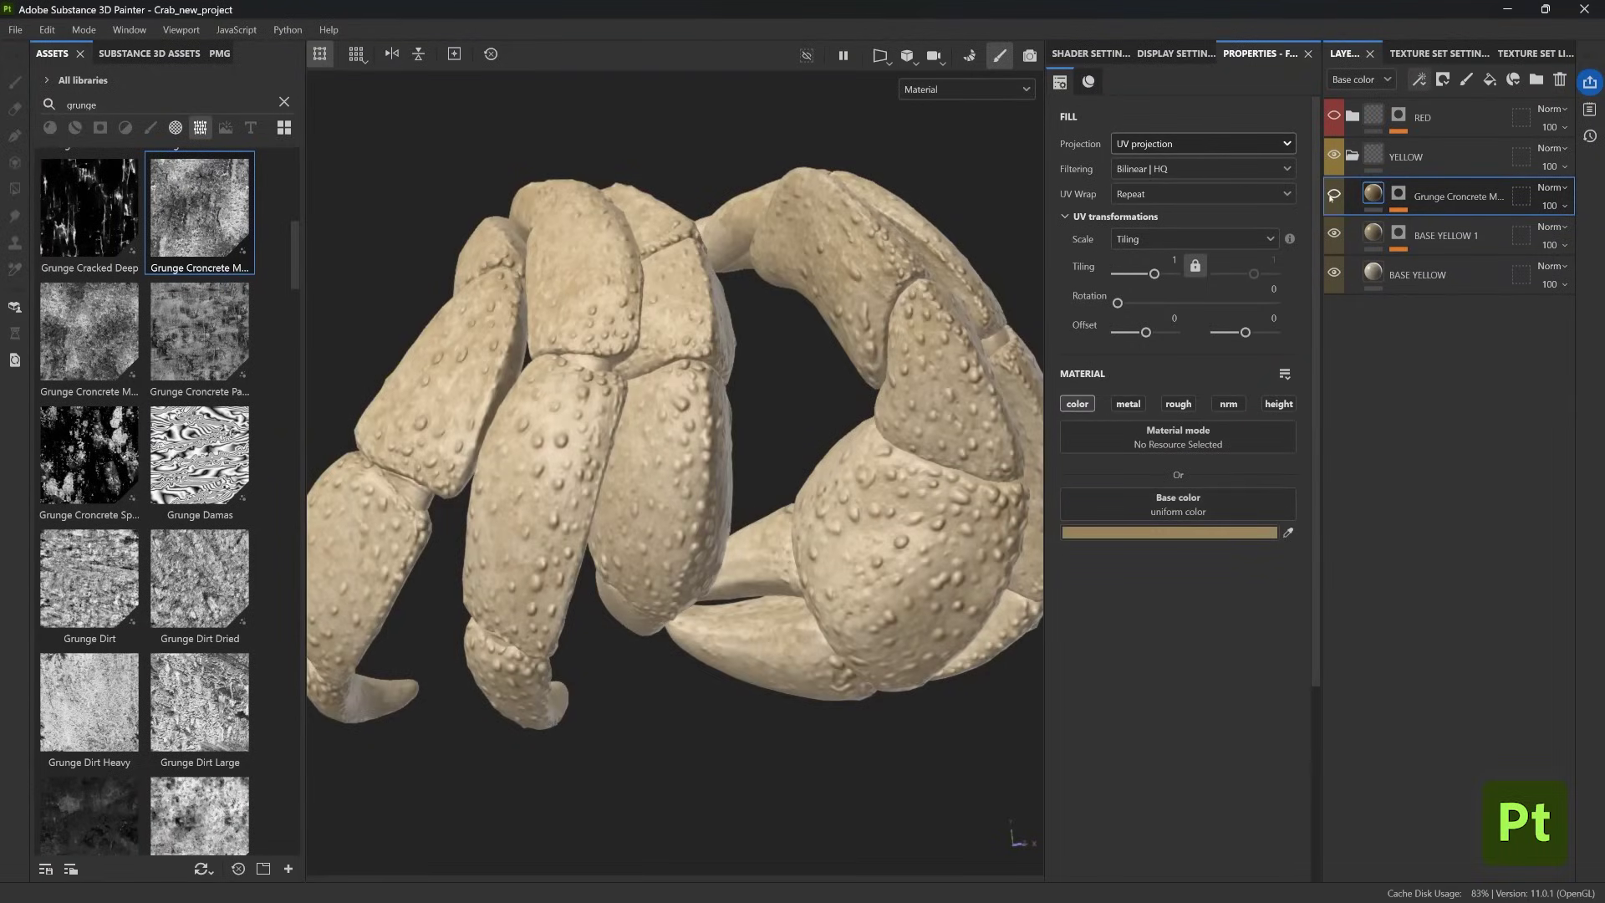
left_click(1333, 194)
left_click(1333, 195)
scroll(674, 468, "up", 10)
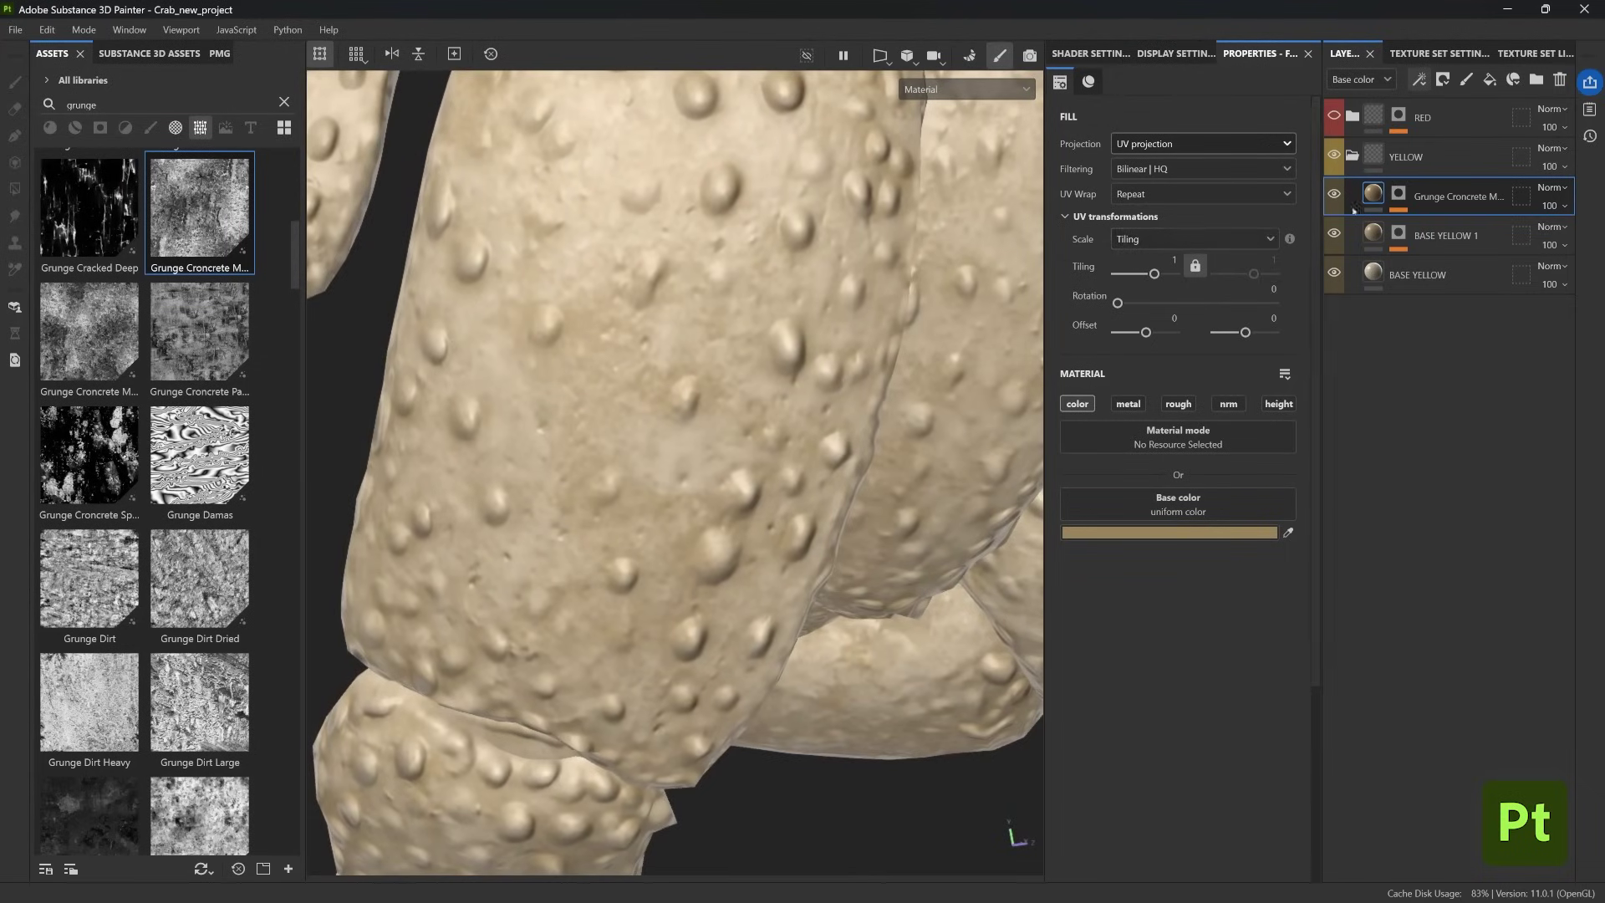
scroll(674, 474, "down", 6)
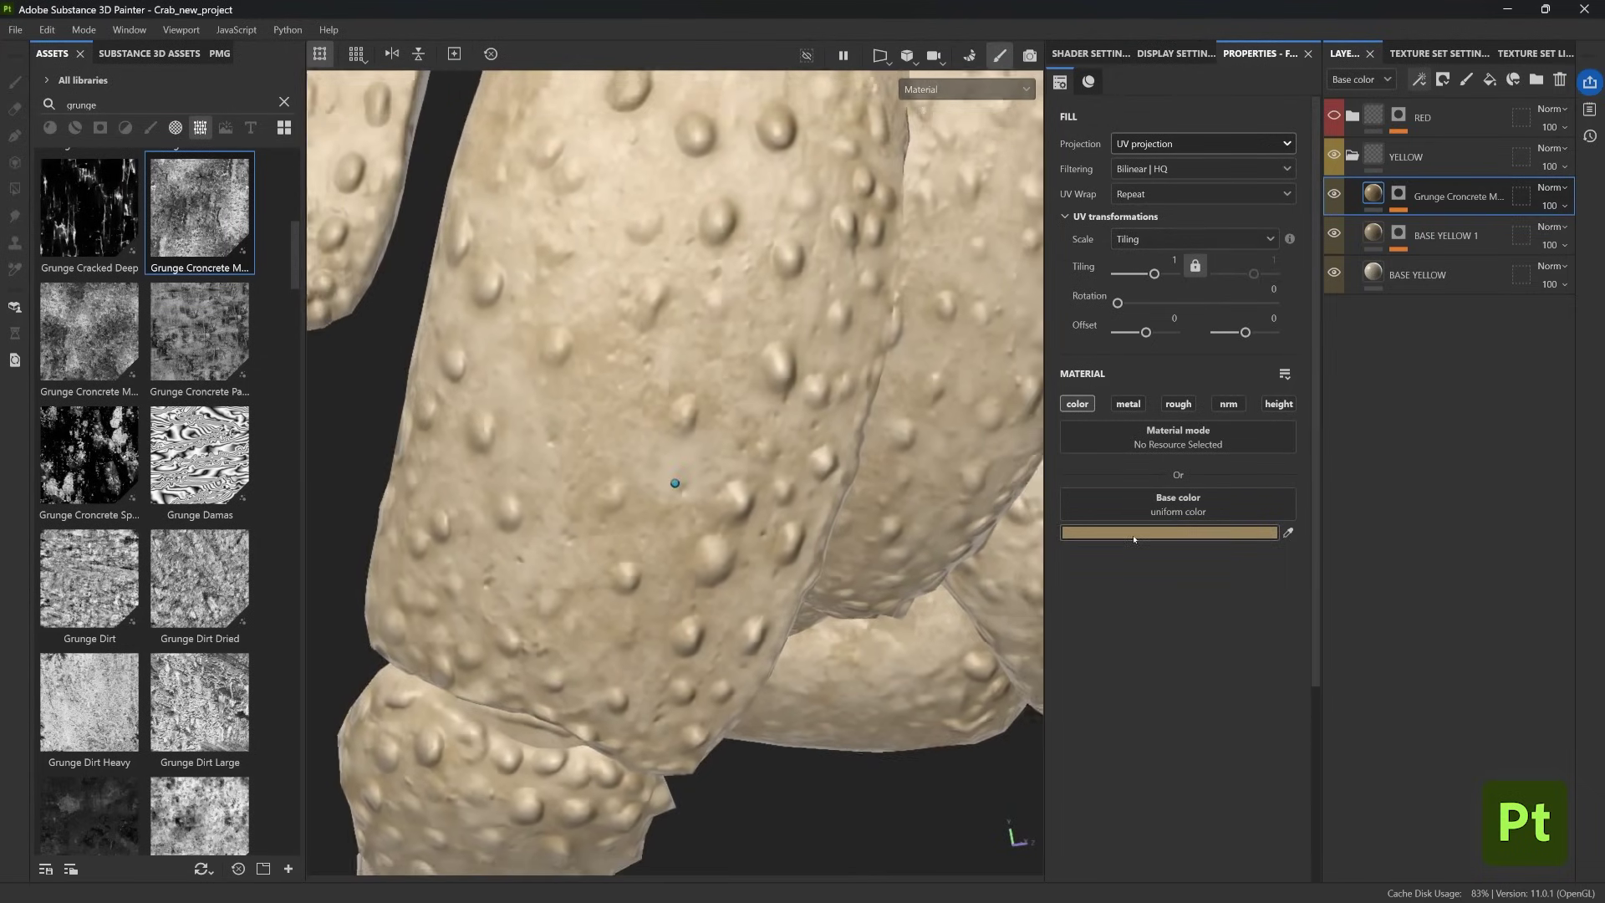
right_click_drag(1169, 554, 1229, 553, "alt")
left_click_drag(1229, 554, 1042, 548, "alt")
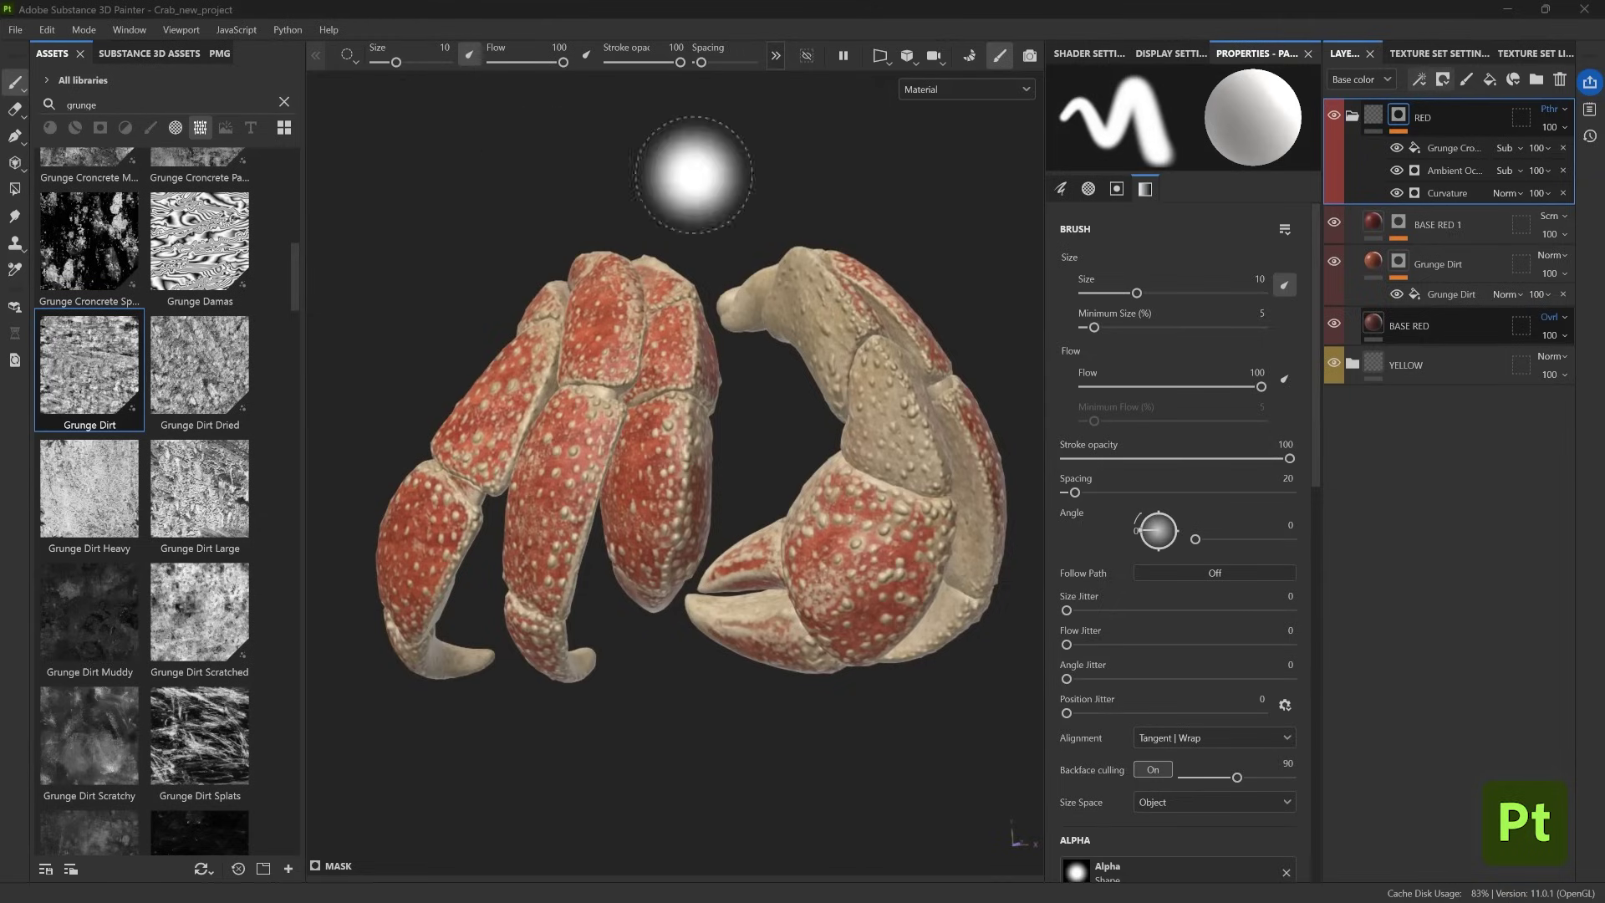
- Collapse the RED folder and add a fill layer above it with a black mask containing a paint effect
left_click(1353, 116)
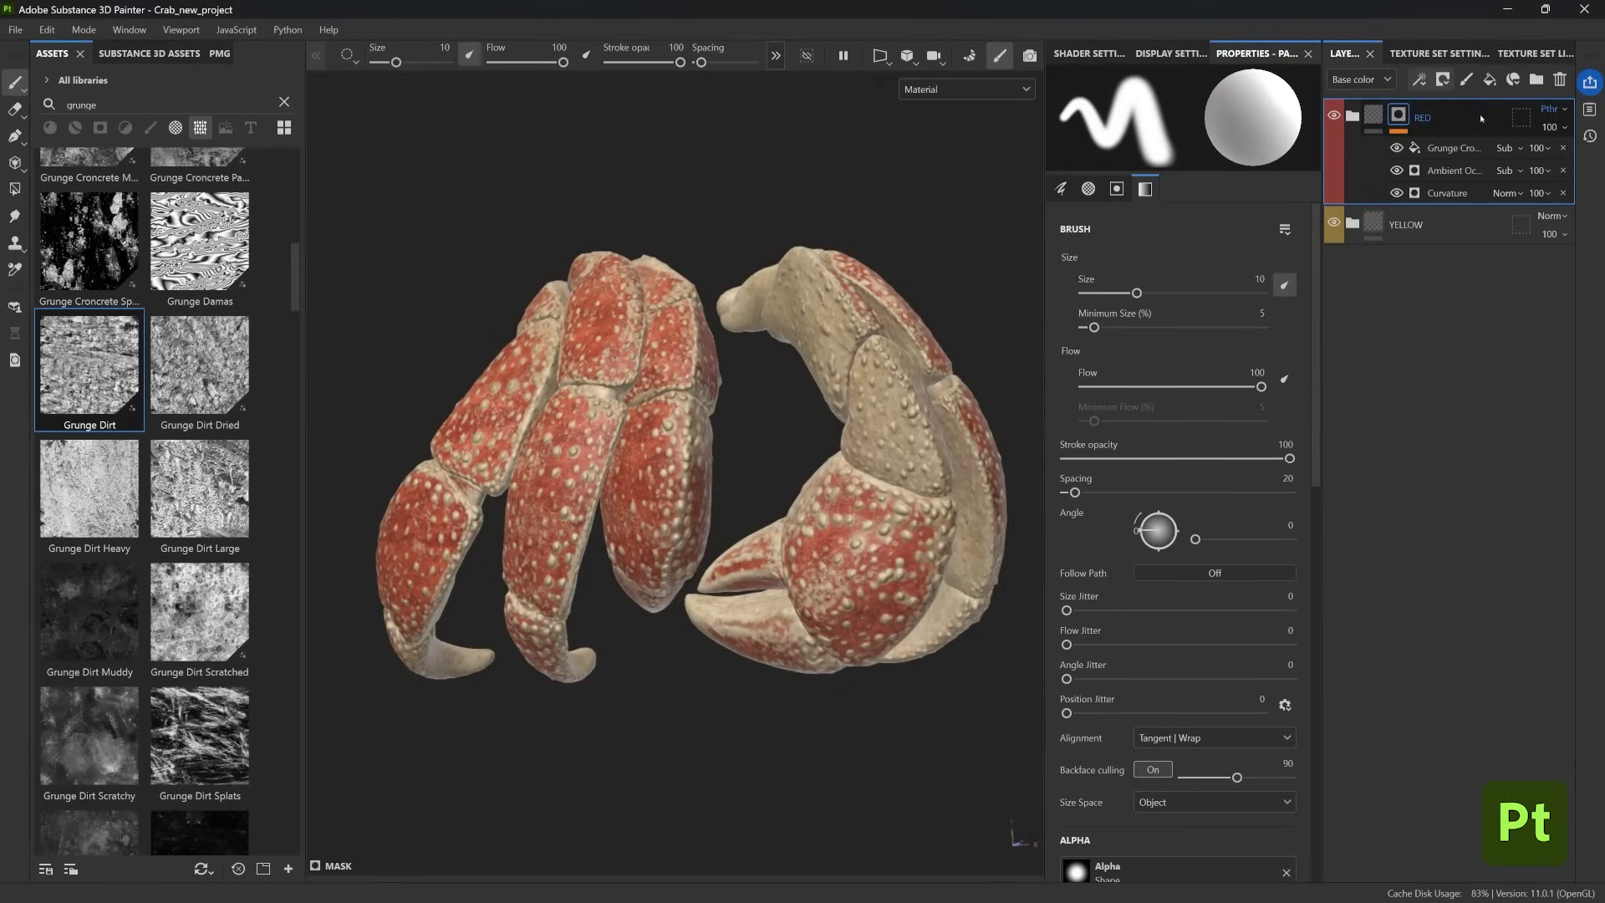
left_click(1373, 116)
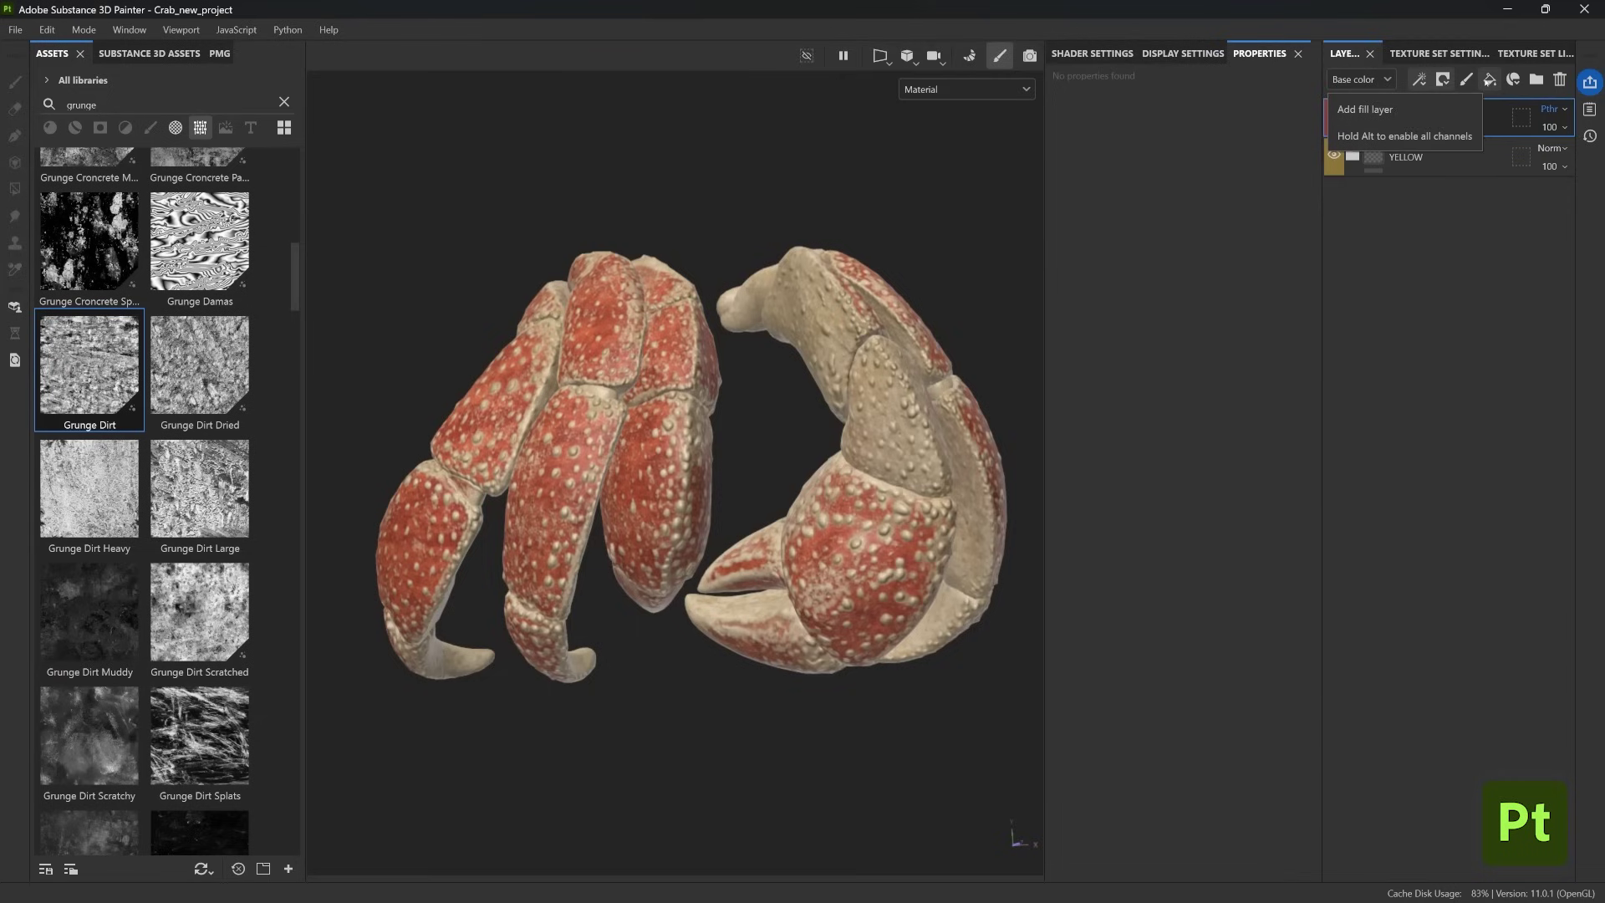
left_click(1488, 80)
left_click(1442, 79)
left_click(1471, 104)
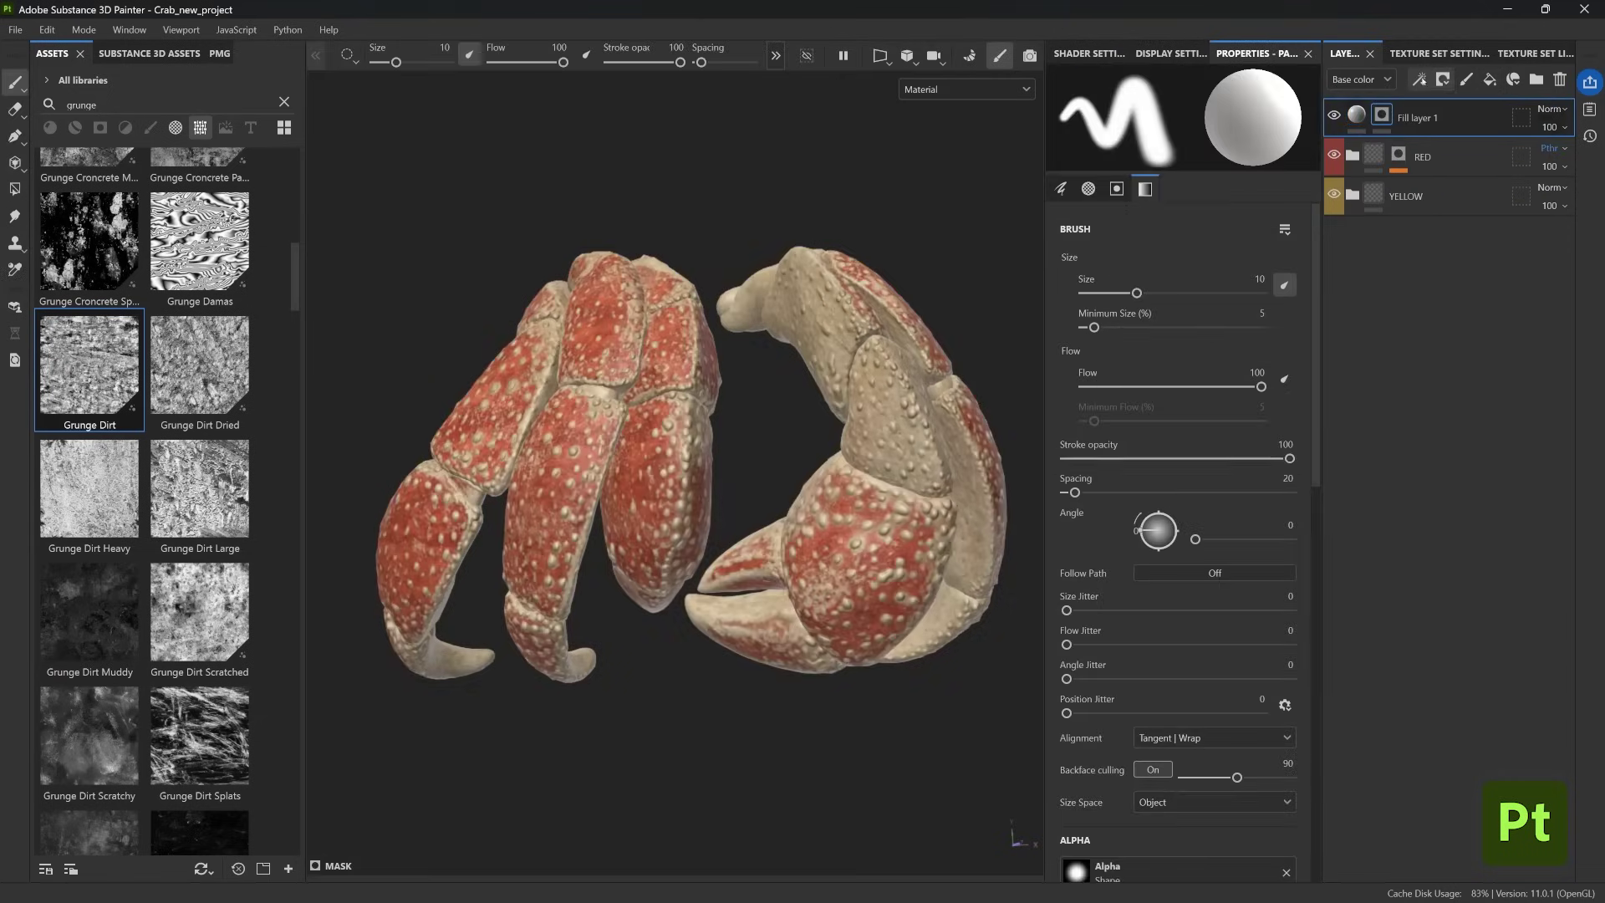
left_click(1418, 80)
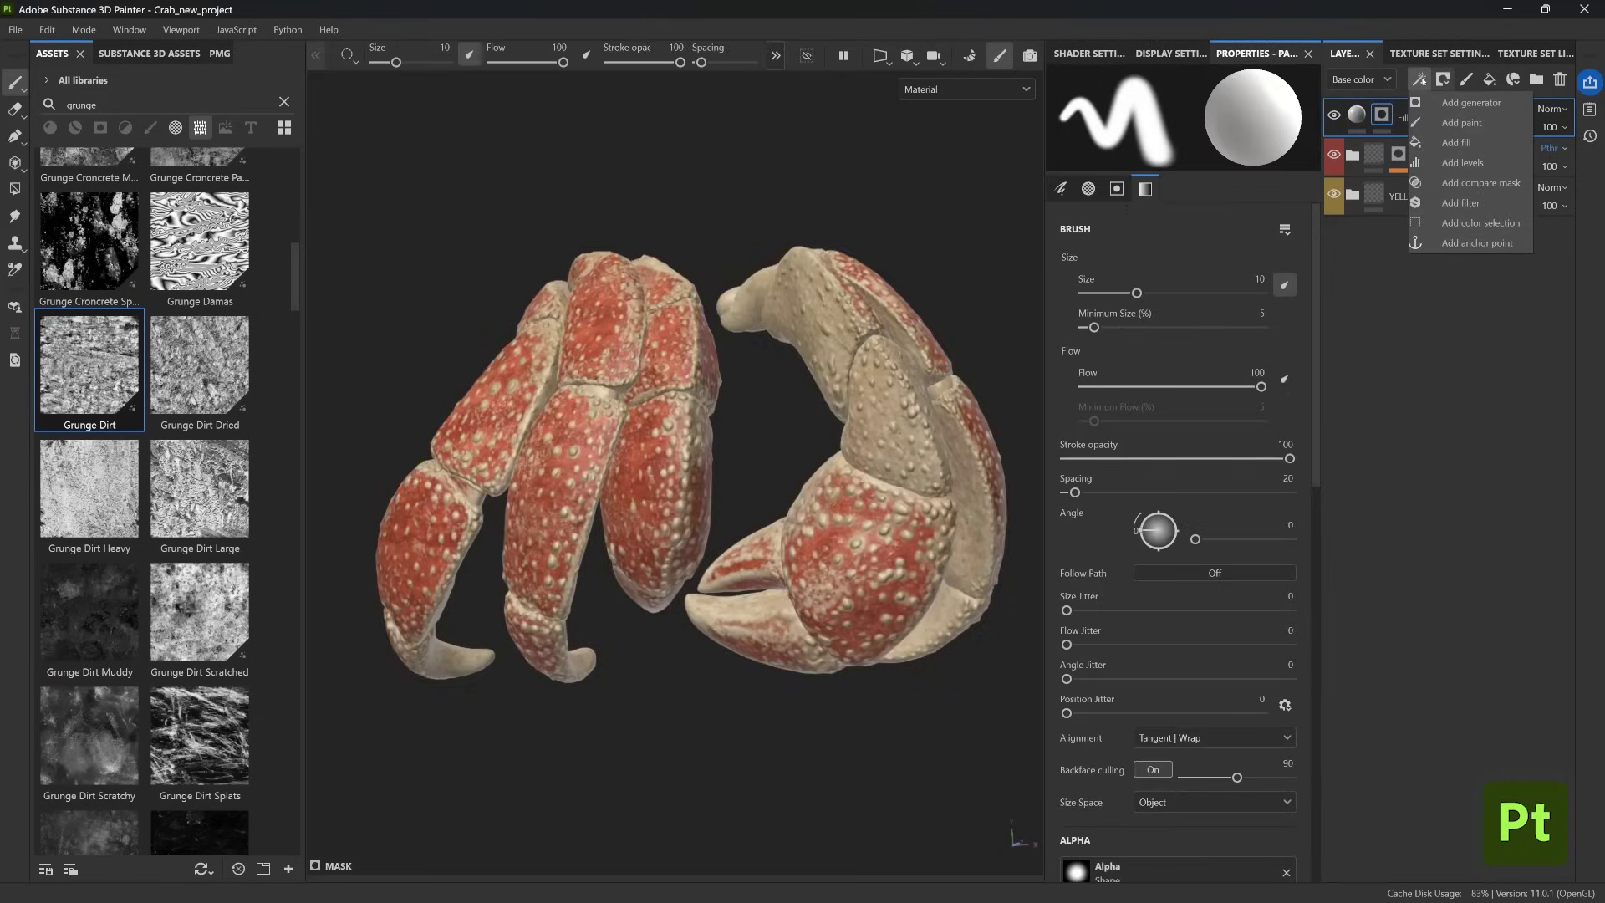
left_click(1431, 124)
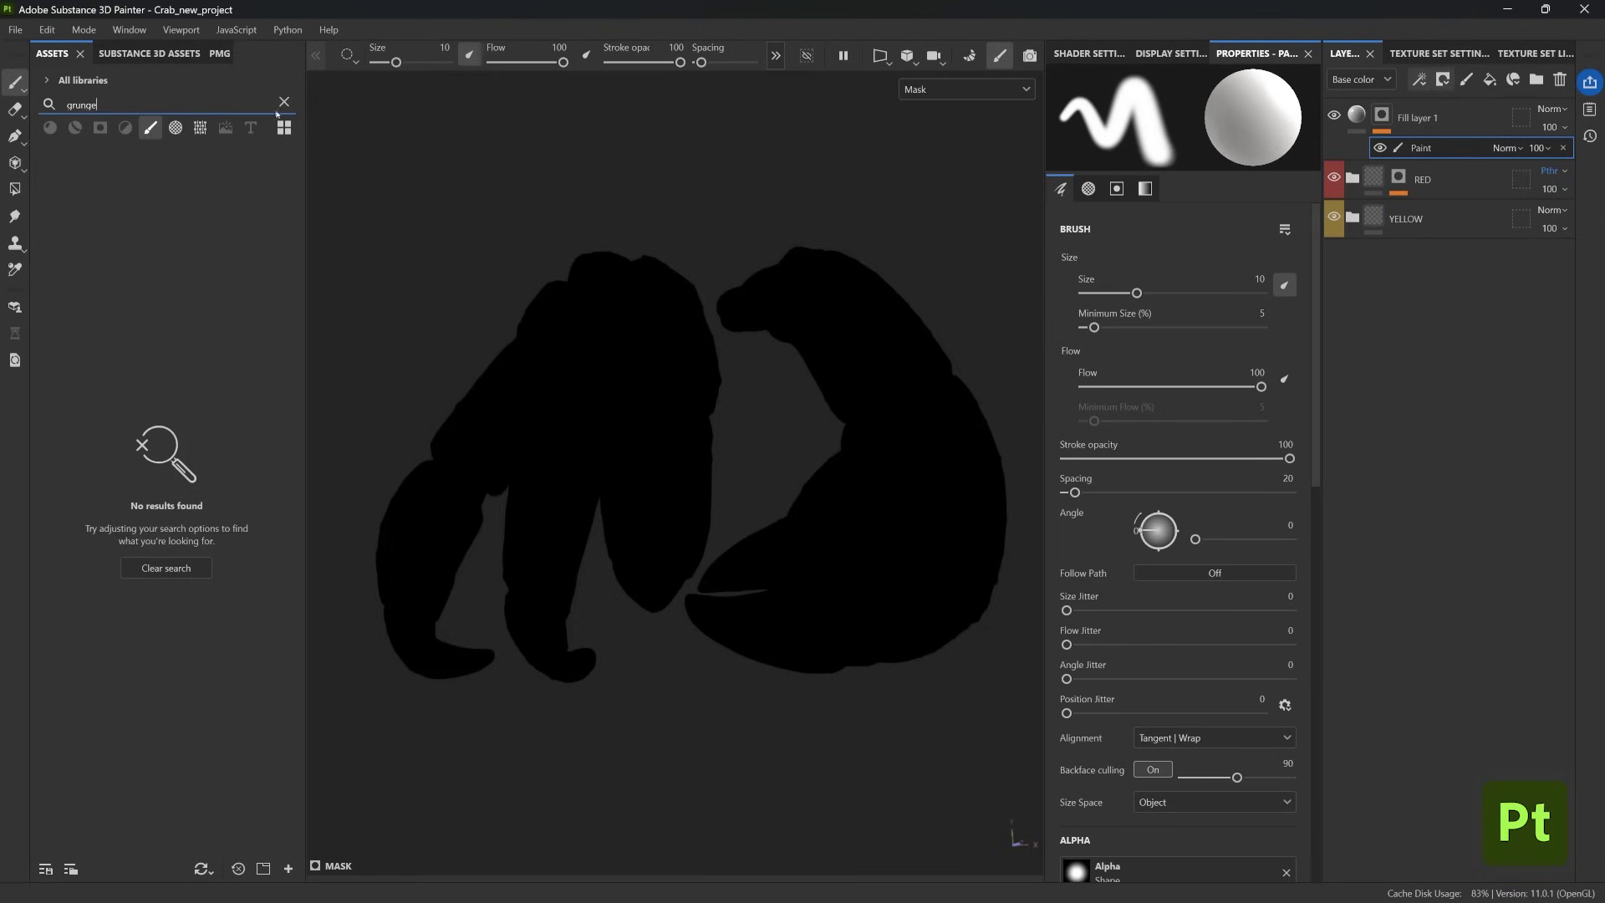
- Clear the asset search, choose the Basic Hard brush for the new mask, and return the viewport to the material
left_click(283, 102)
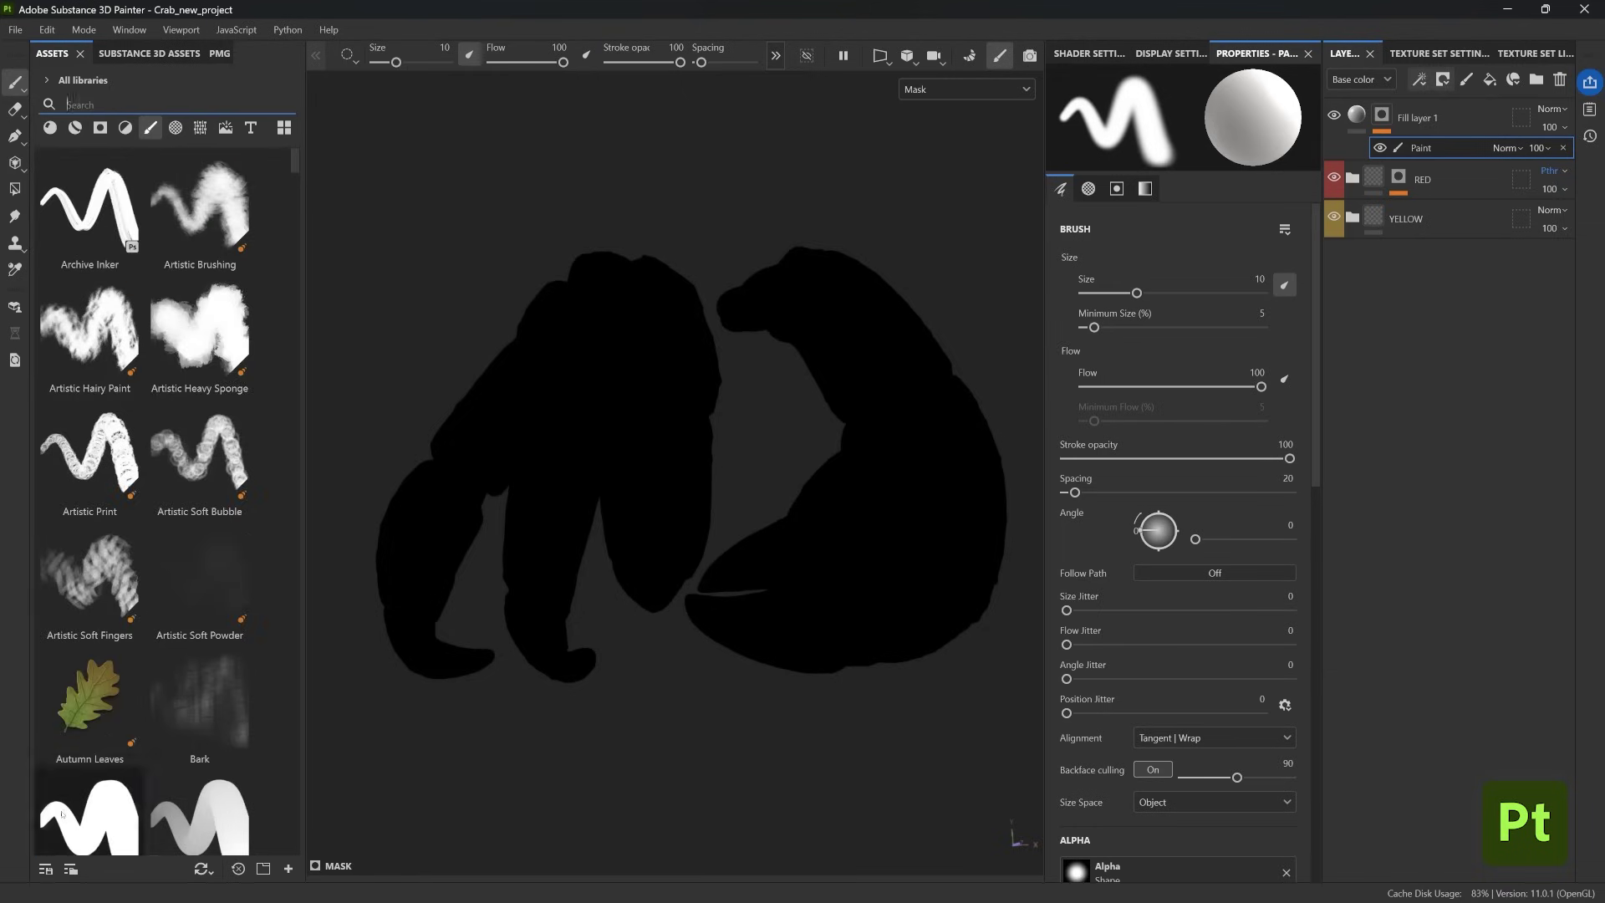
left_click(63, 813)
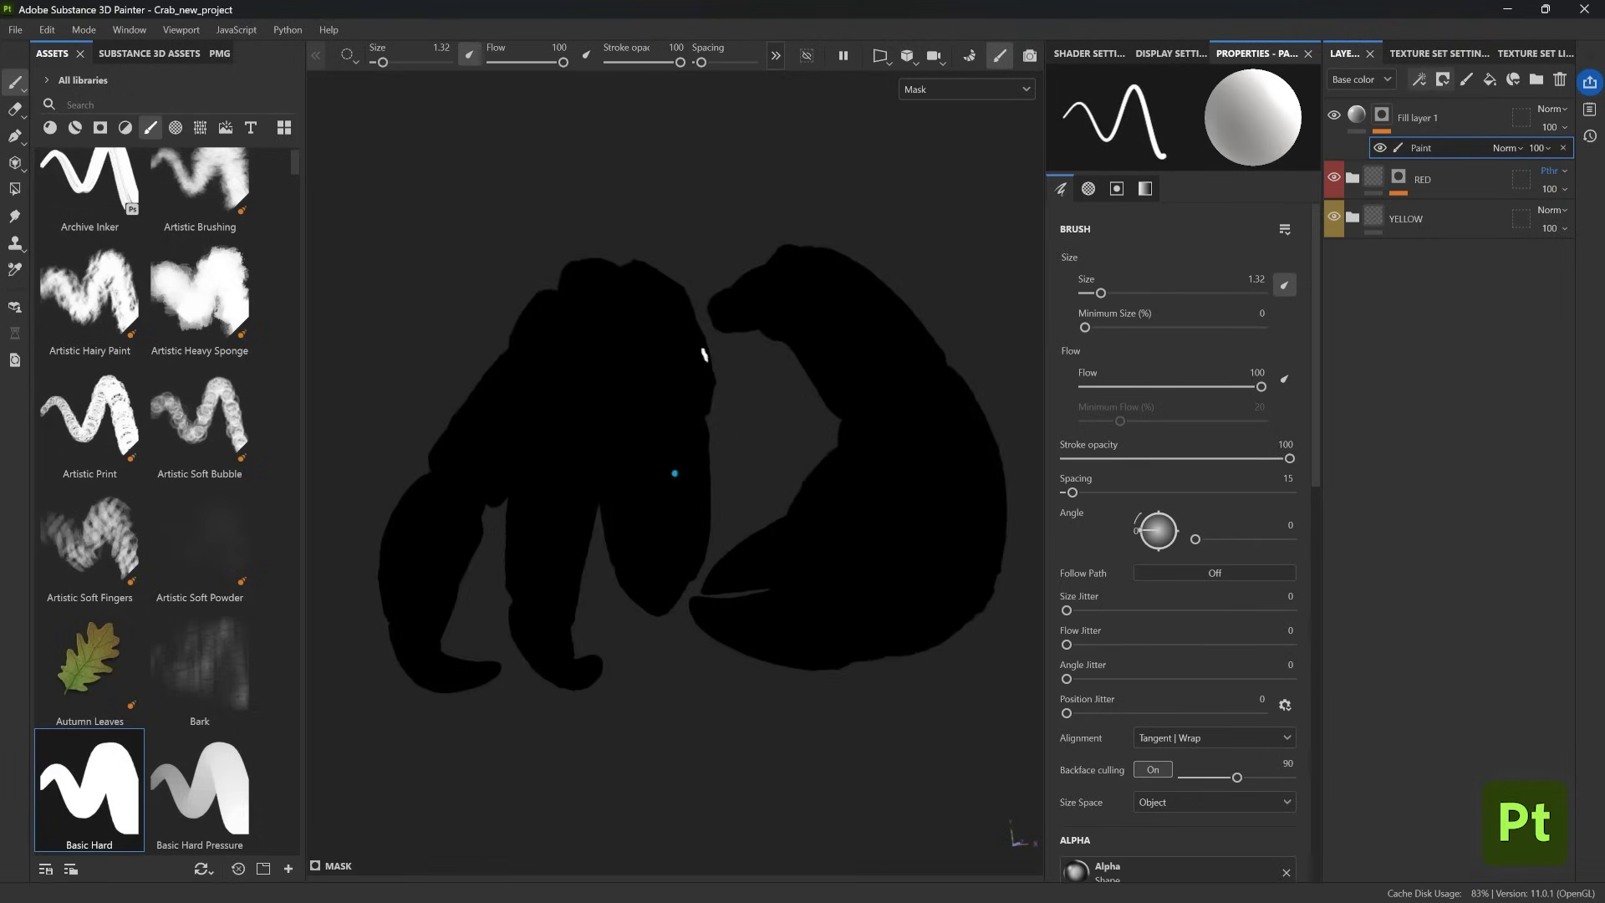
scroll(674, 473, "up", 8)
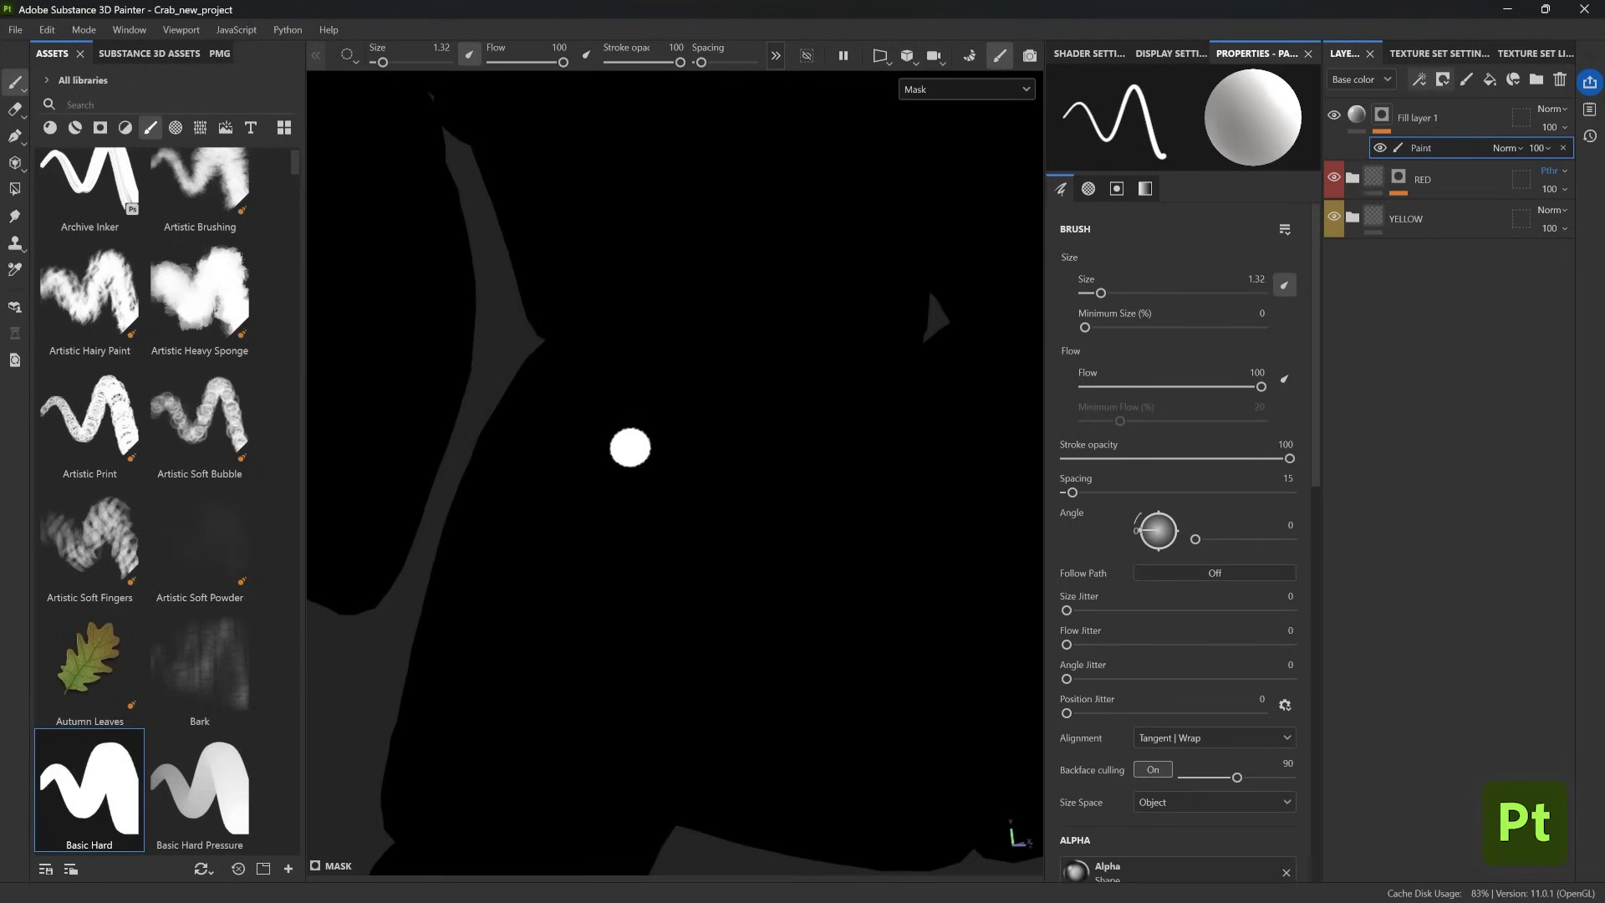
left_click(630, 447)
left_click(1357, 116)
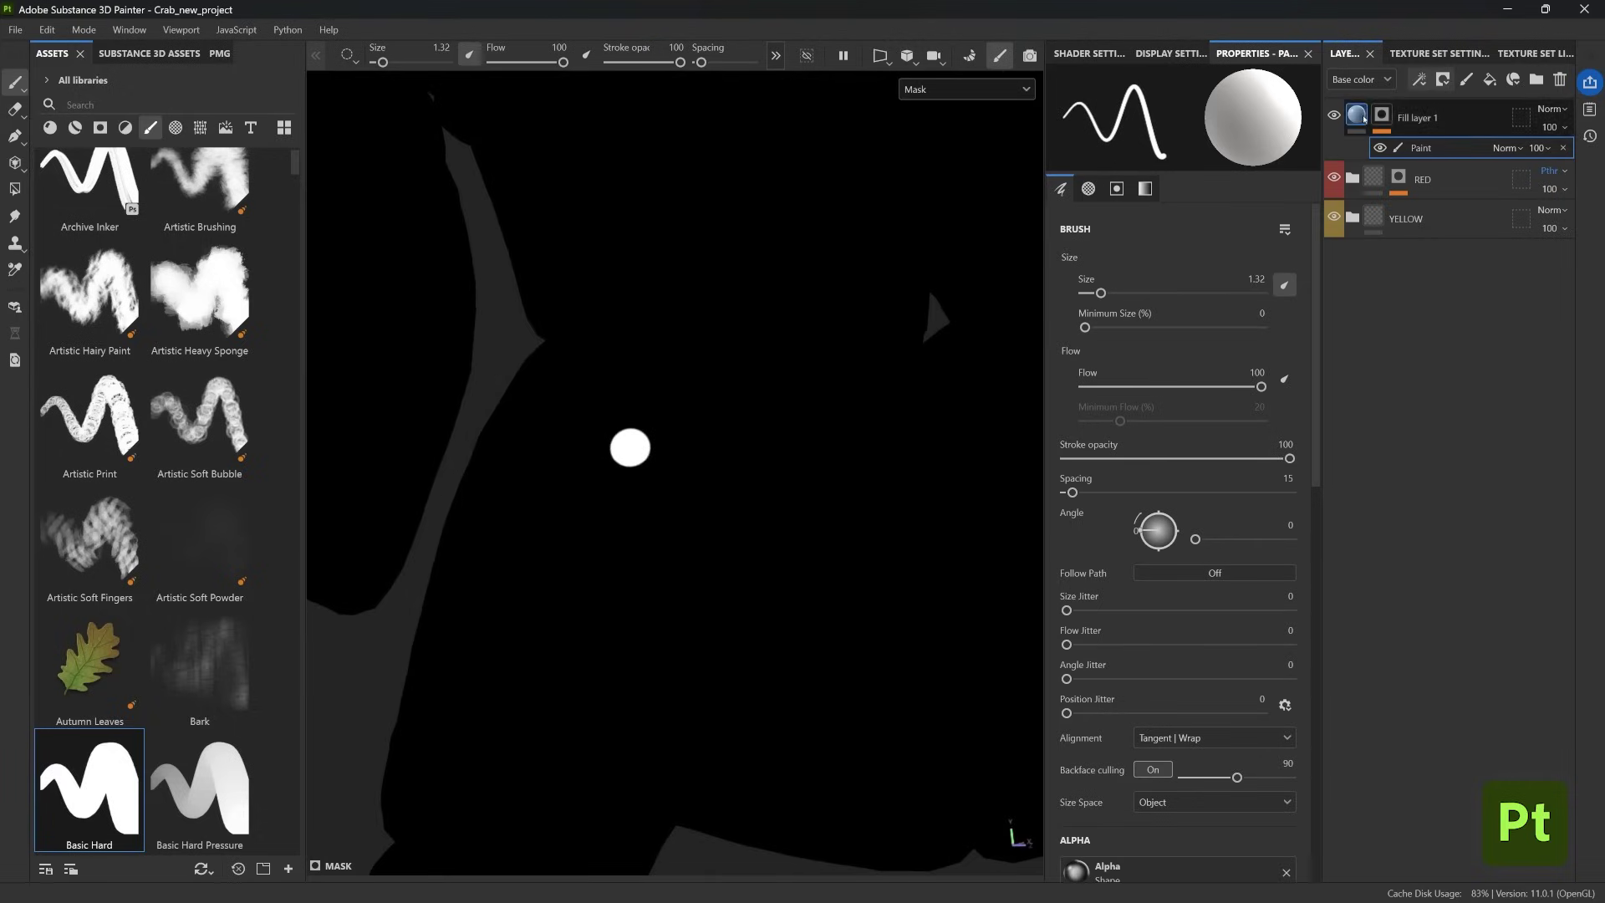
left_click(1379, 118)
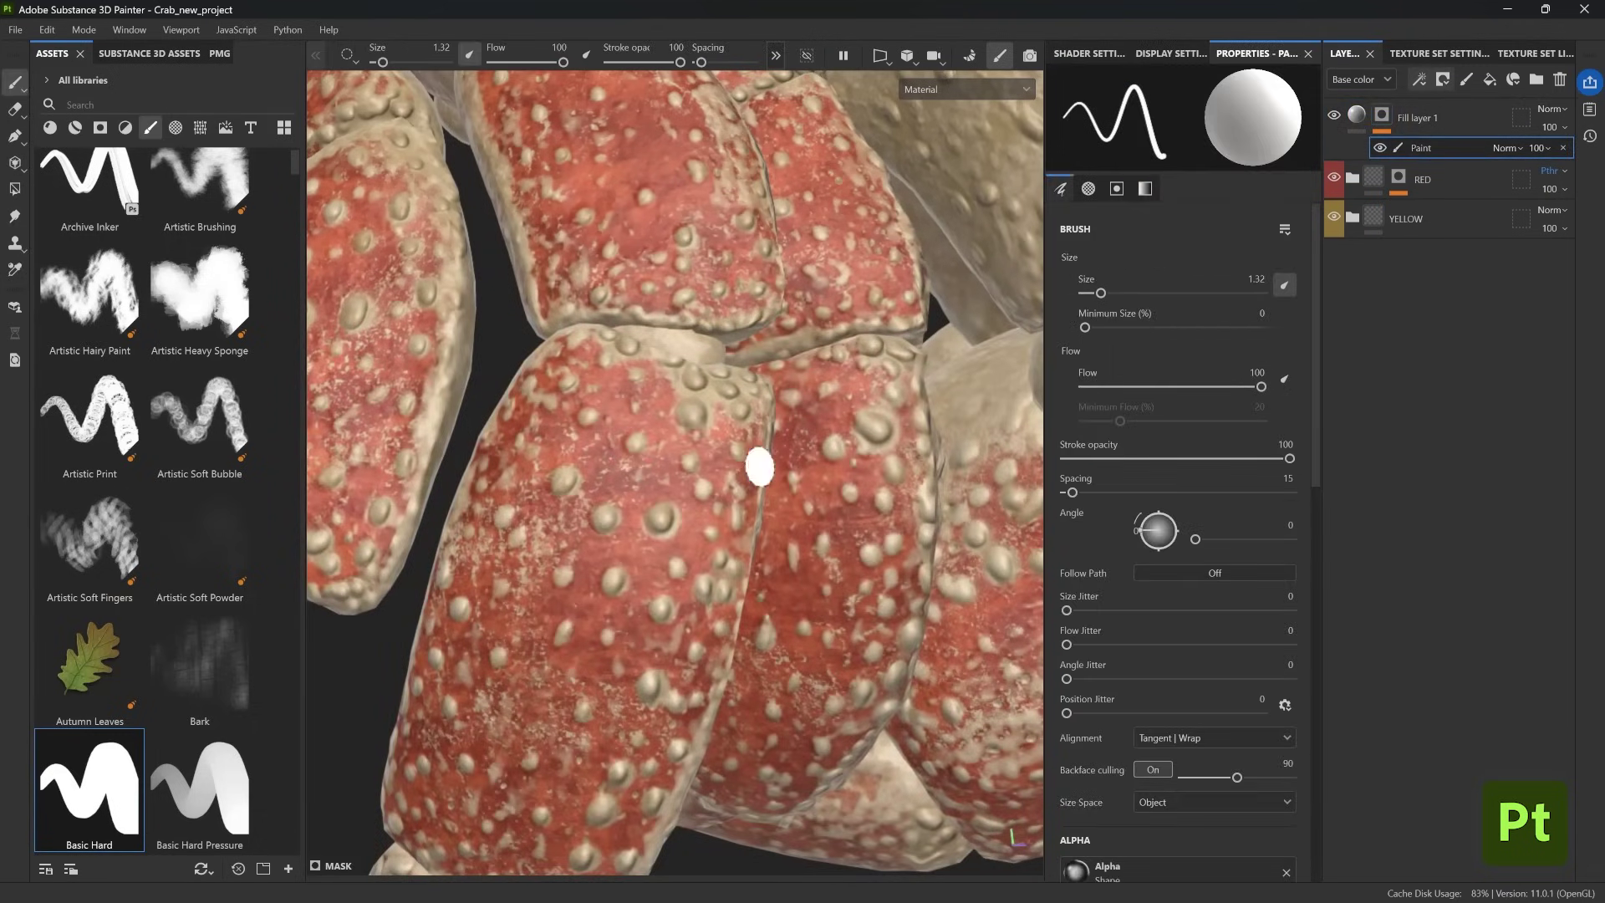
- Reduce the brush size to 0.56 and paint three small spots on the red upper part of the middle leg segment
scroll(681, 493, "up", 2)
right_click_drag(675, 467, 660, 485, "ctrl")
left_click(653, 485)
left_click(602, 456)
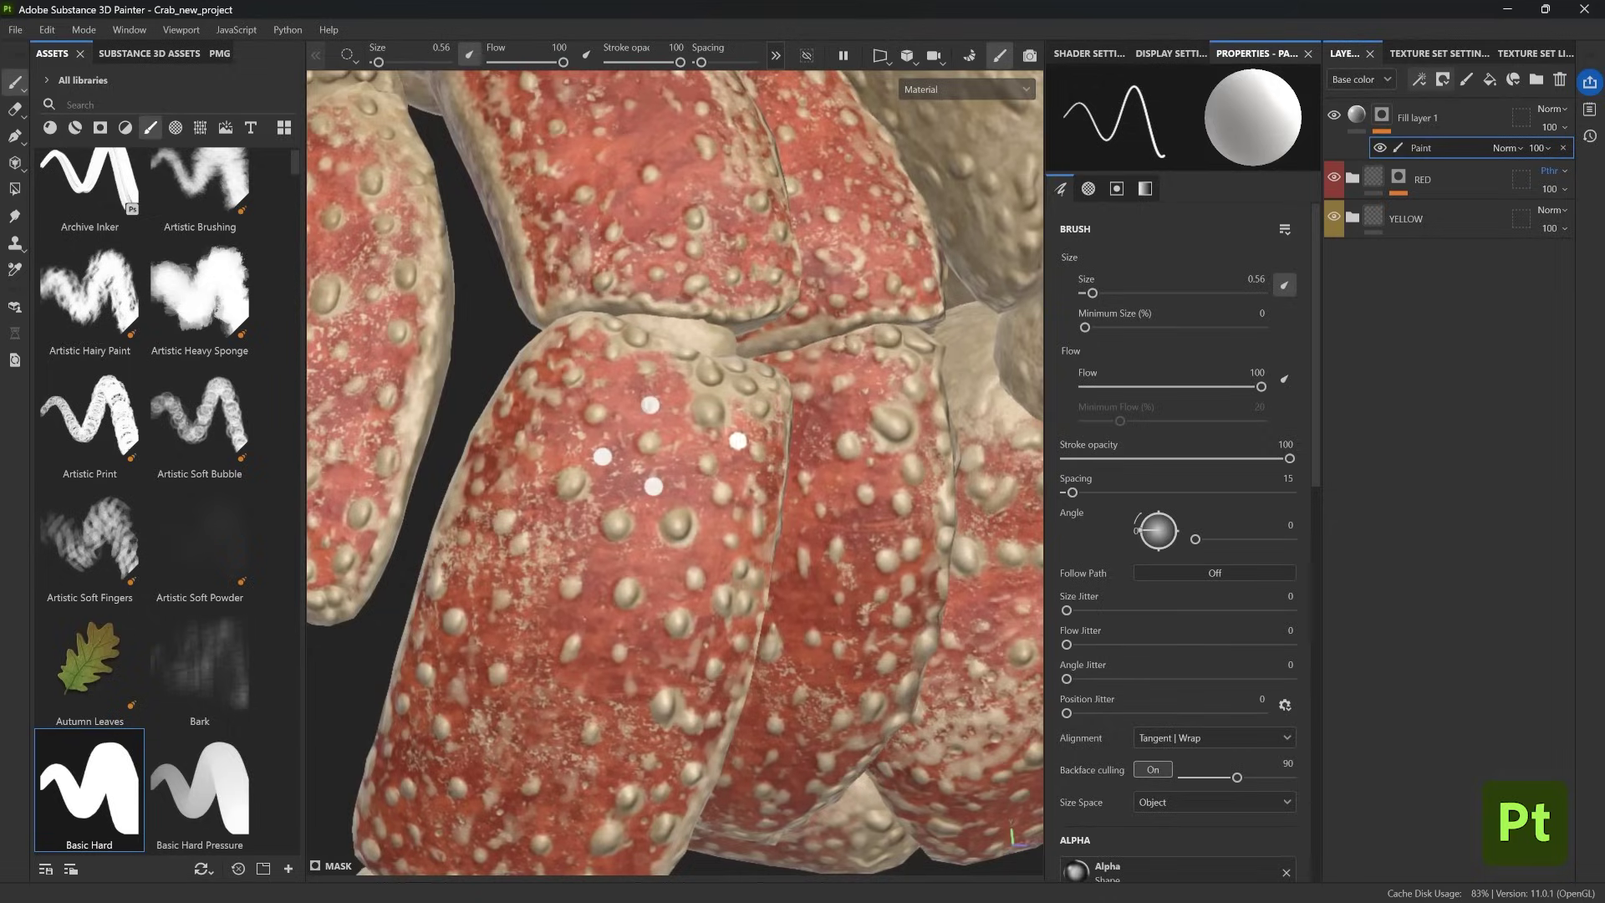
- Add a Blur filter above the painted spots in the mask and set its Blur Intensity to 0.34
left_click(1381, 115, "alt")
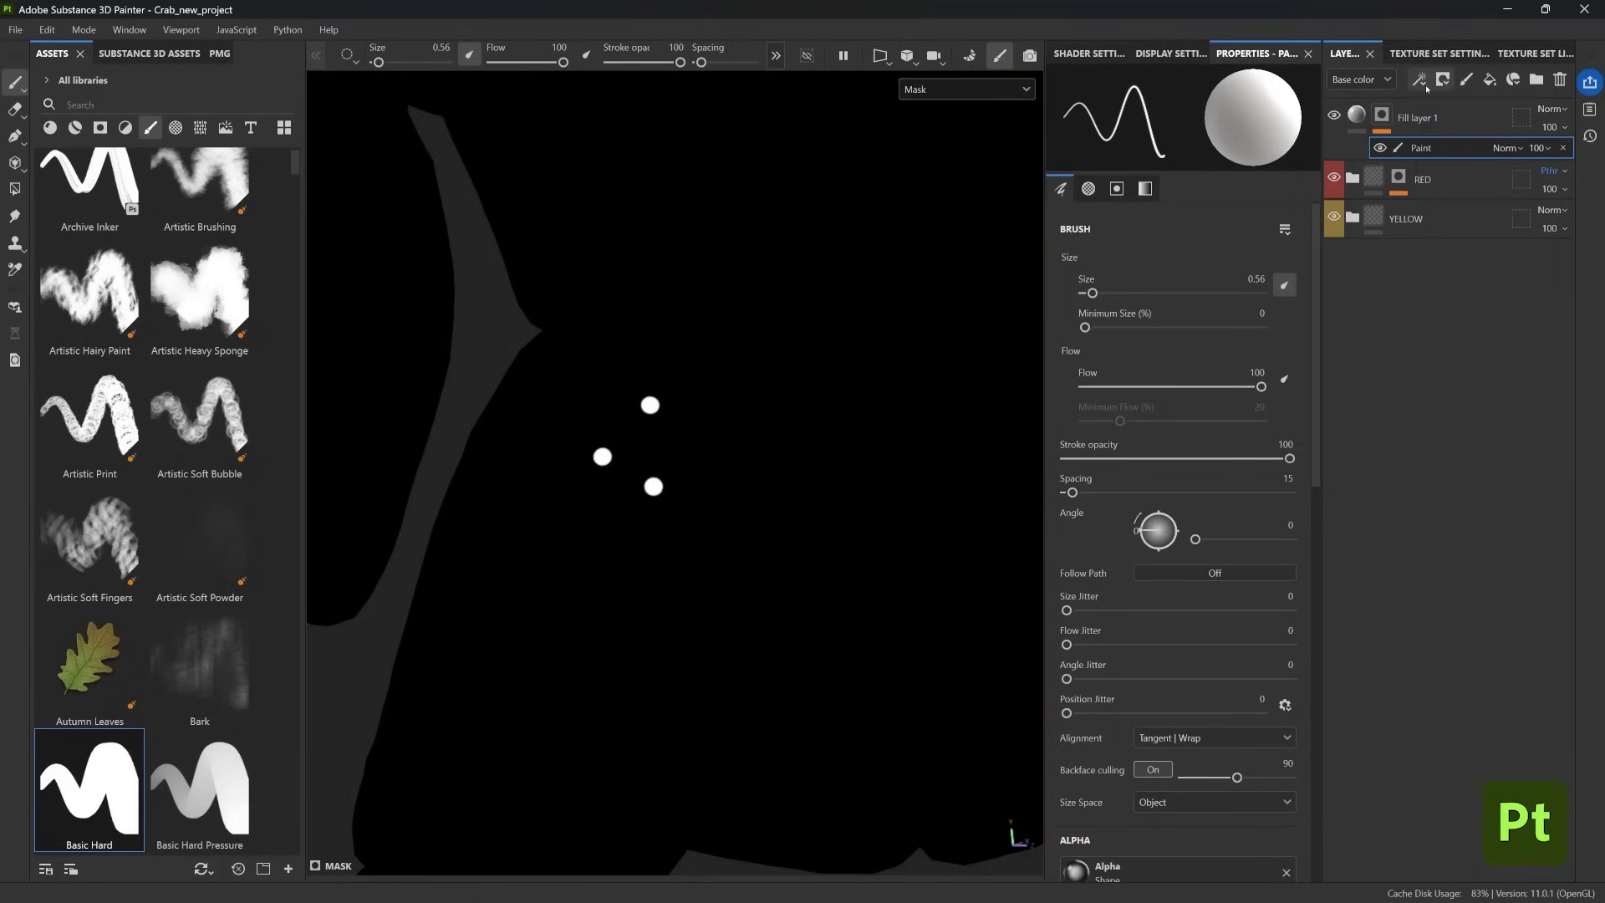
left_click(1419, 80)
left_click(1454, 182)
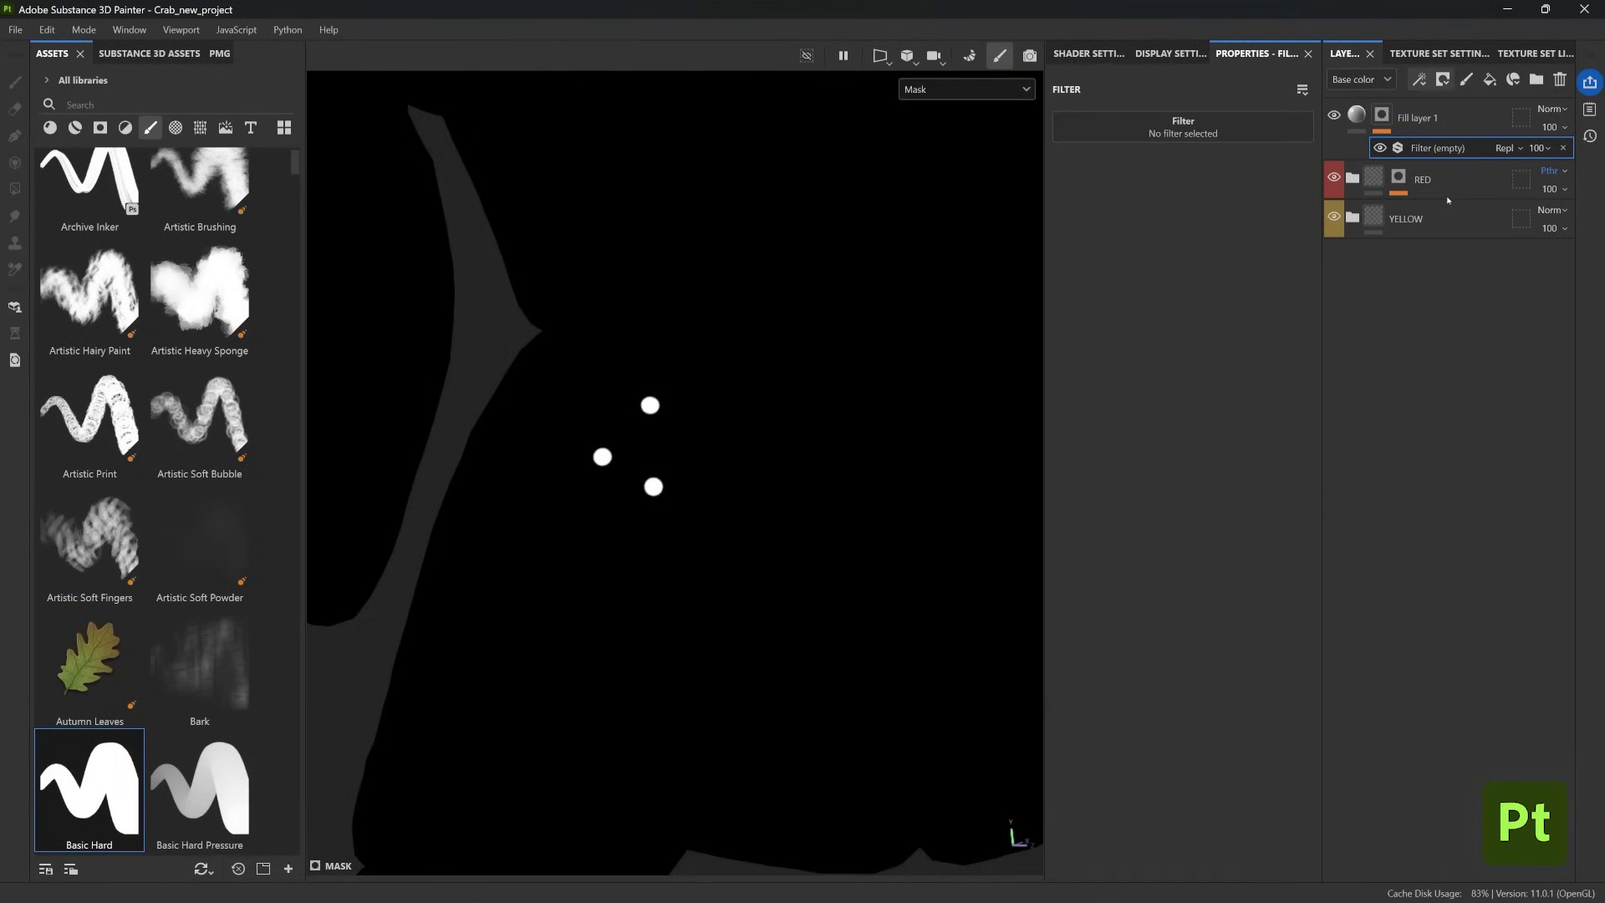
left_click(1196, 135)
left_click(1213, 244)
scroll(688, 438, "up", 5)
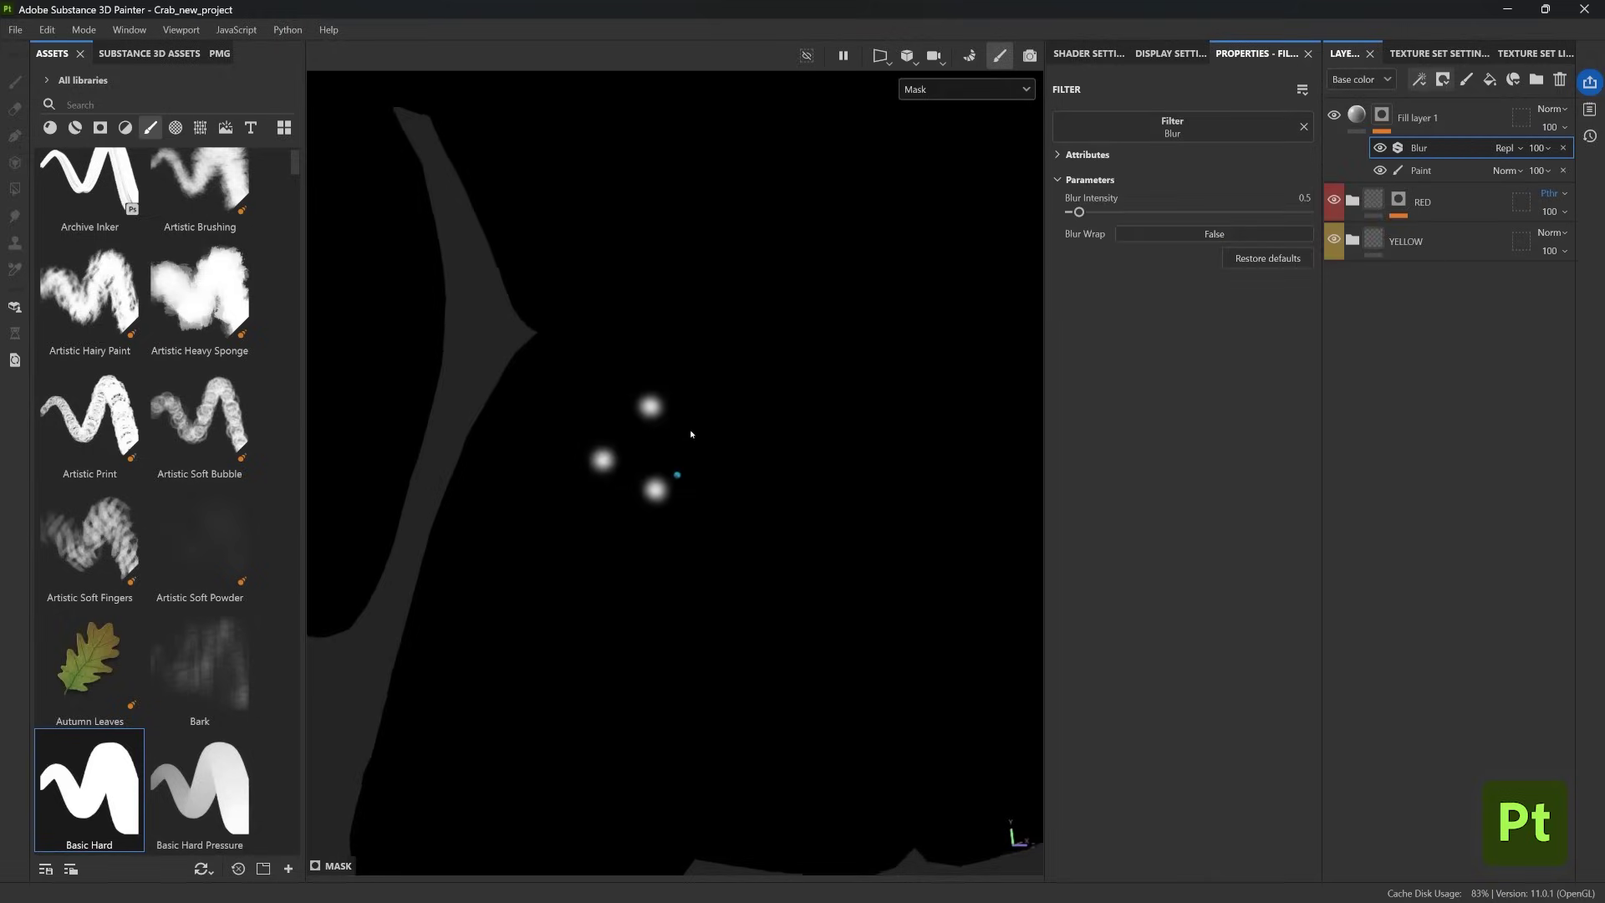
left_click(1379, 148)
left_click(1380, 148)
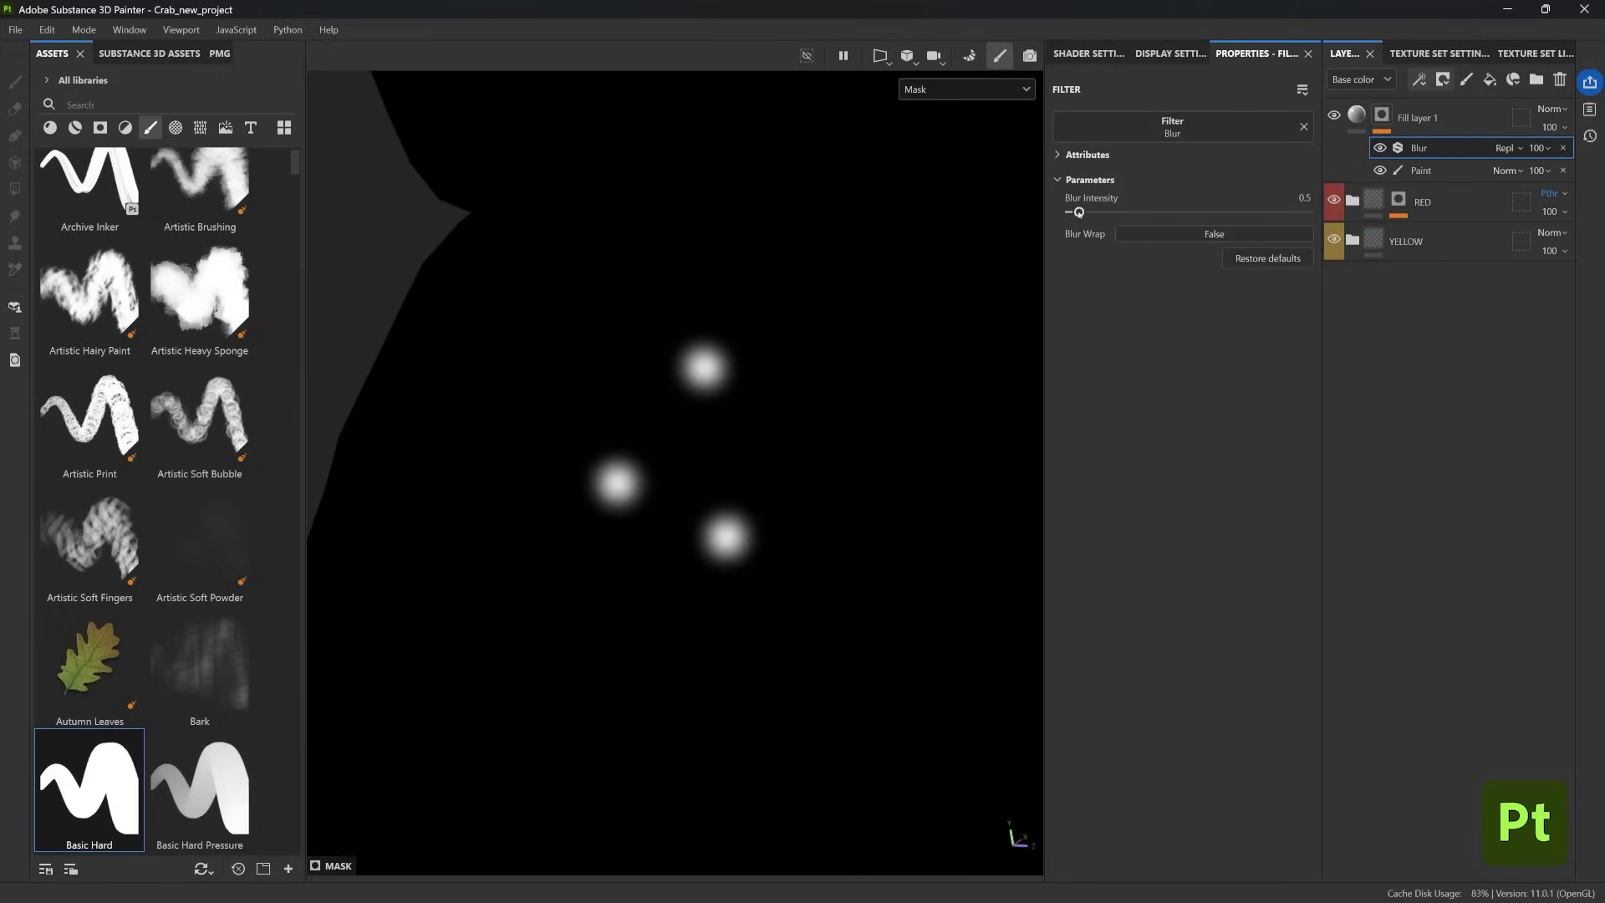
left_click_drag(1078, 213, 1077, 213)
- Add a Warp filter above the Blur in the spots mask and set its Intensity to 0.011
left_click(1418, 80)
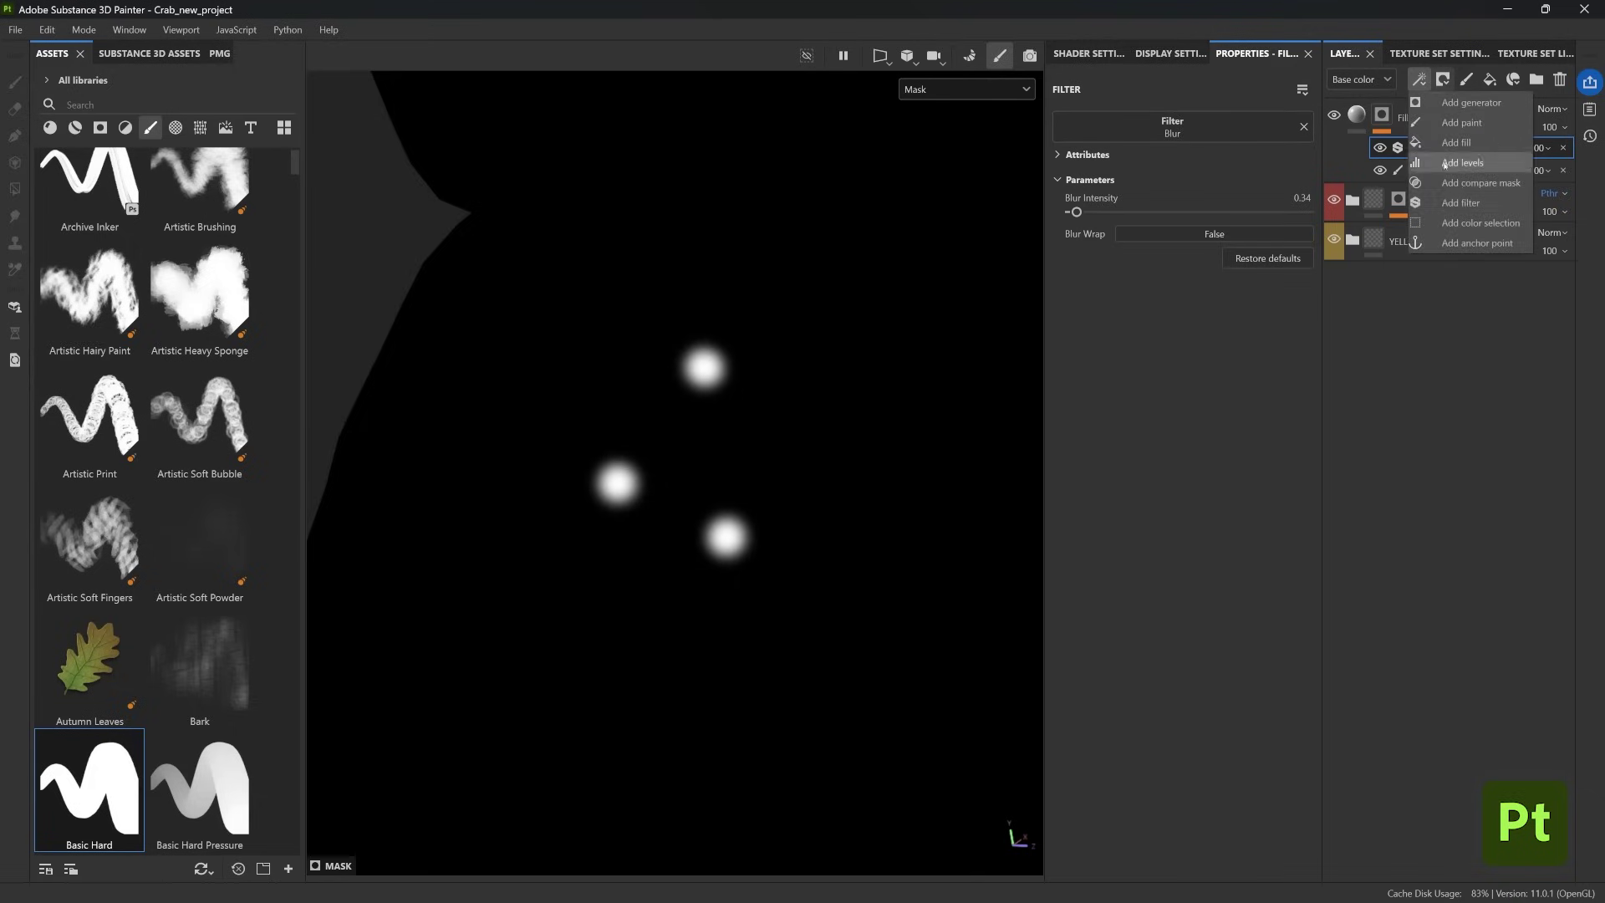
left_click(1438, 201)
left_click(1183, 127)
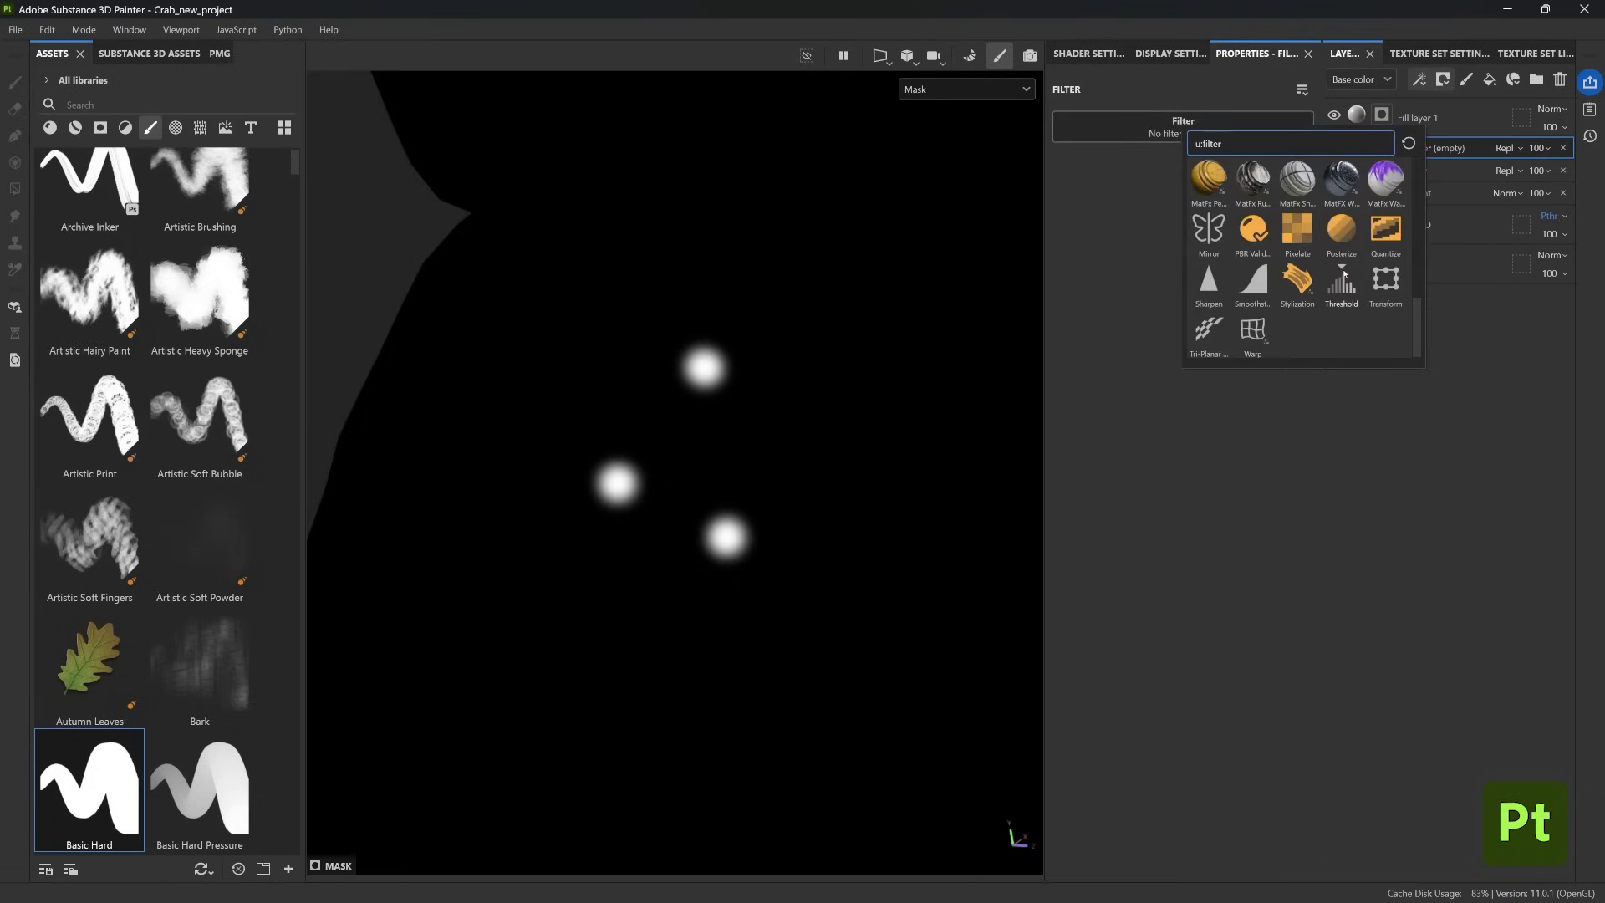
left_click(1253, 333)
left_click_drag(1094, 264, 1073, 264)
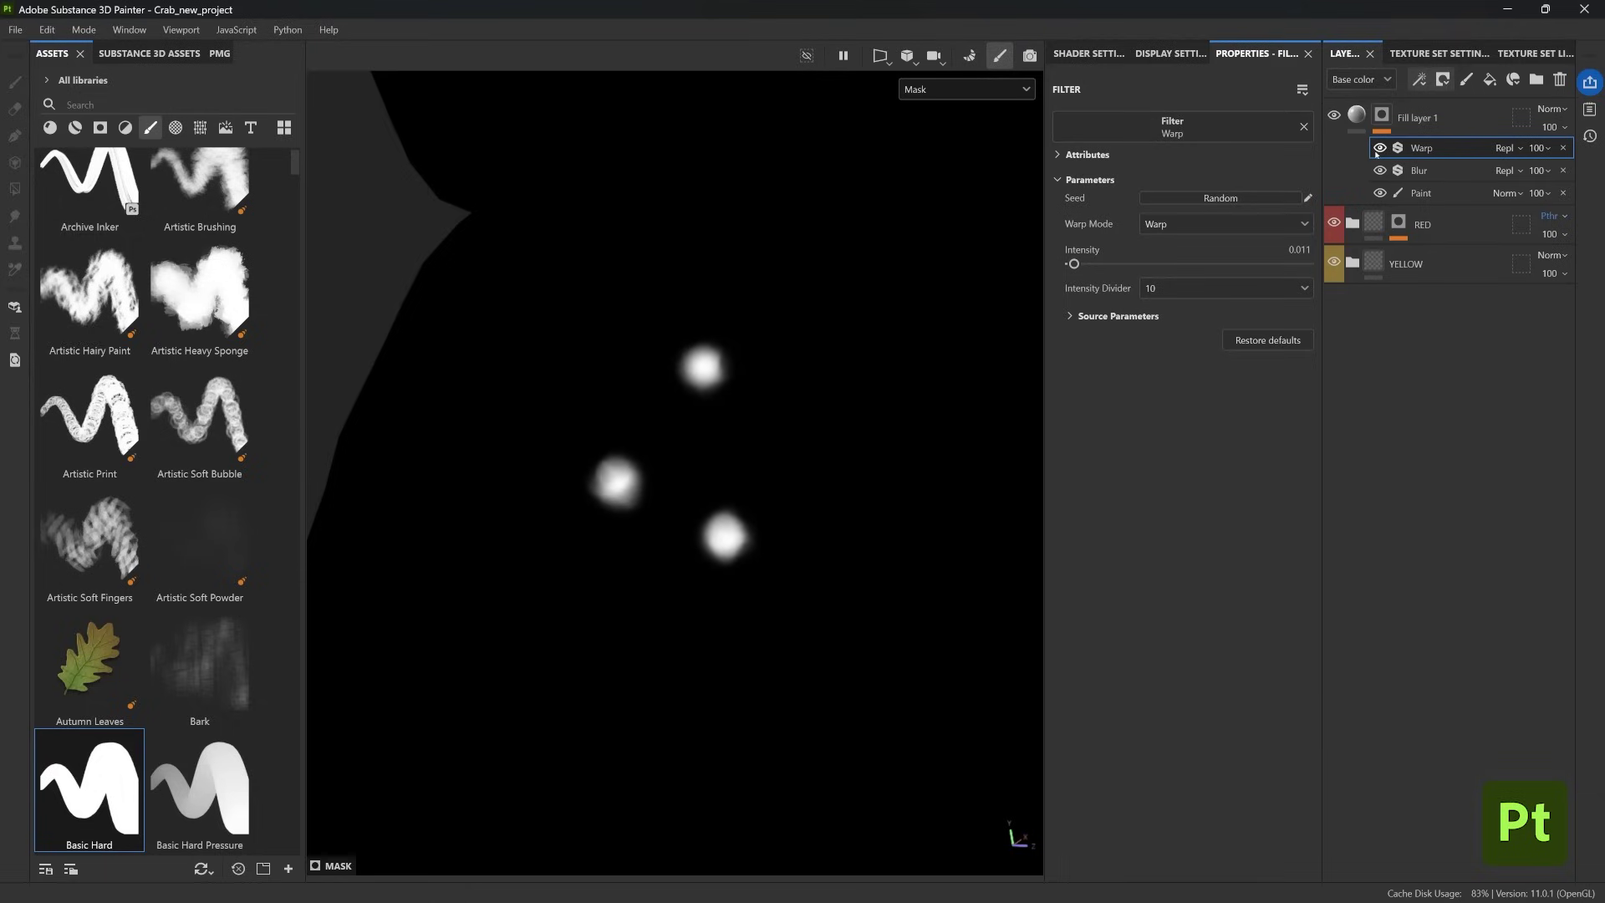
- Add an anchor point above the Warp in the spots mask and name it "custom SPOTS"
left_click(1418, 79)
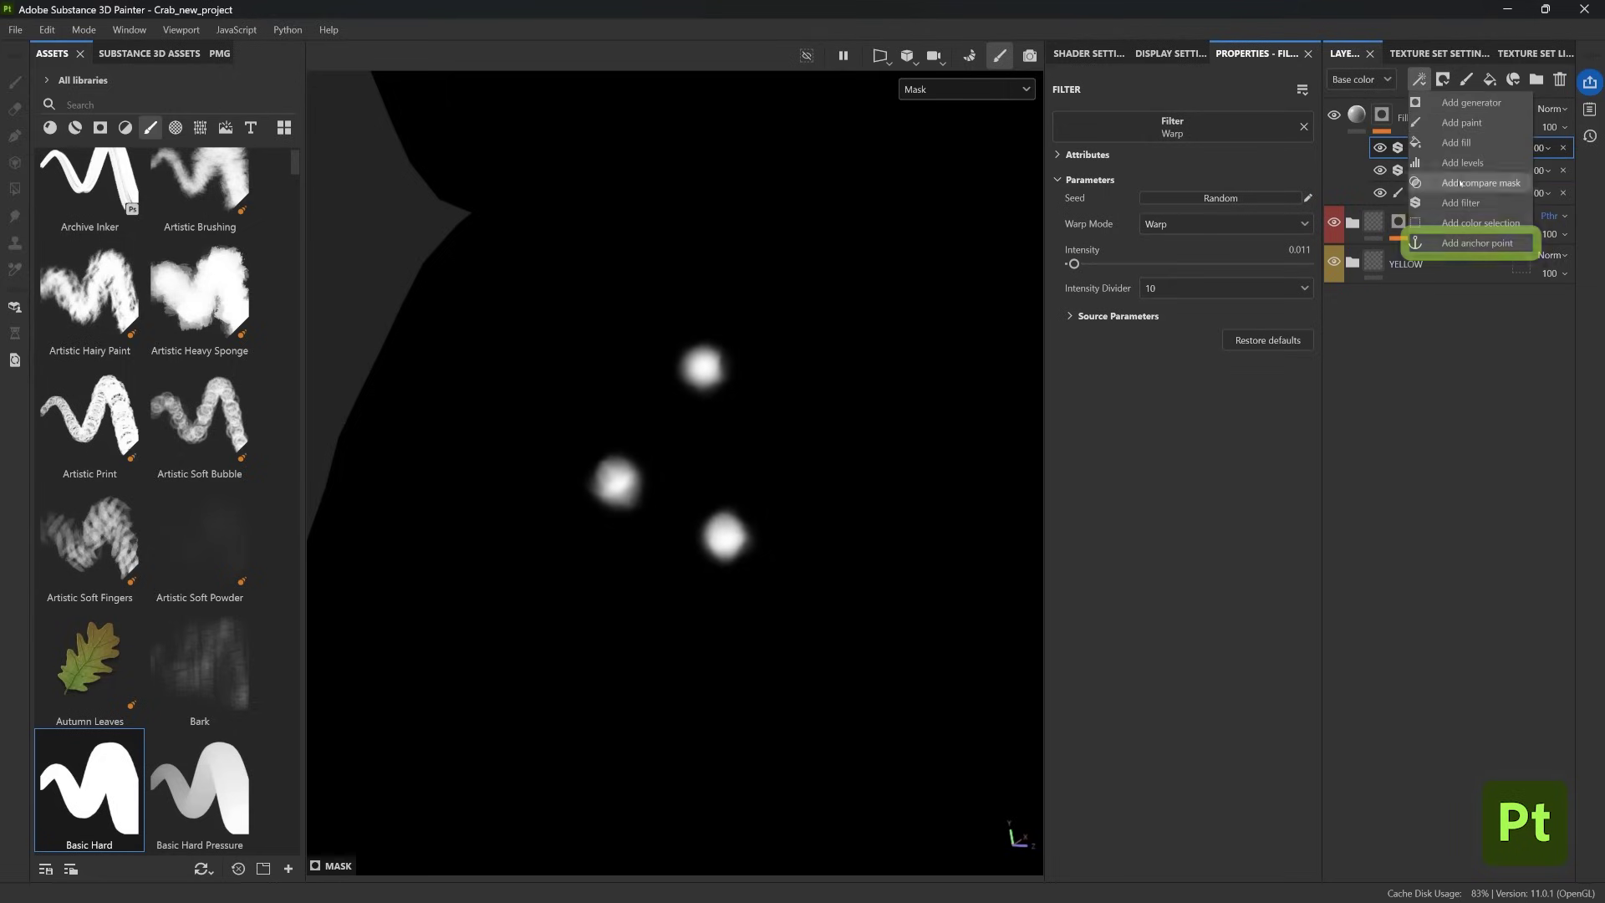
left_click(1477, 242)
left_click_drag(1253, 109, 1110, 104)
type("custom SPOTS")
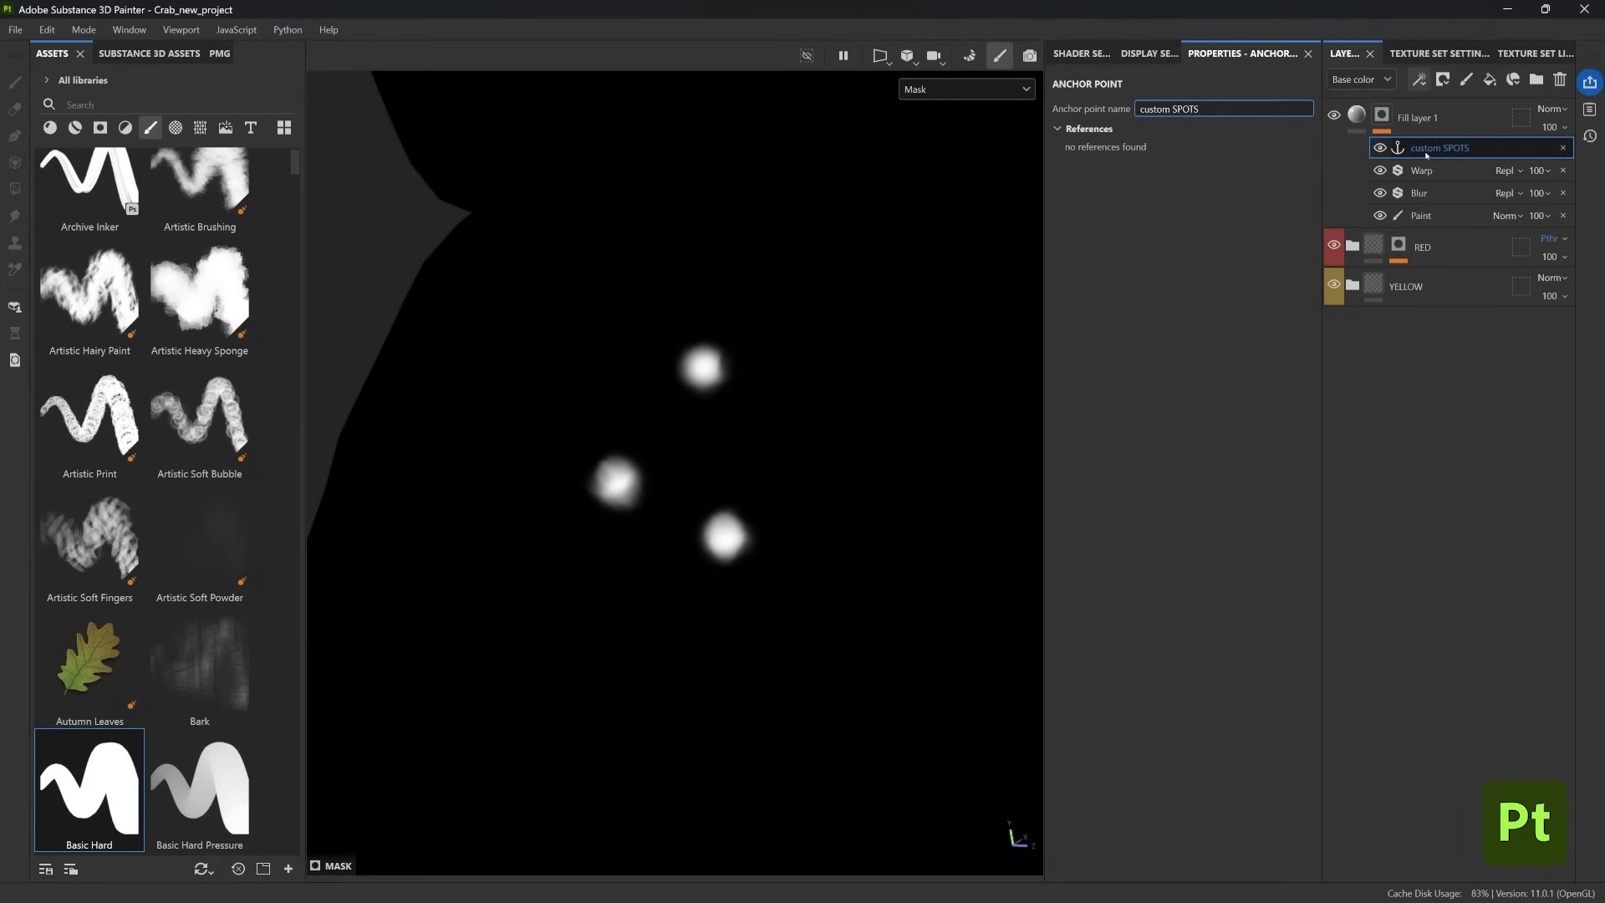
- Enable height on the spots fill layer, sample its base color from the tan bumps, and set Height to 0.1520
left_click(1356, 115)
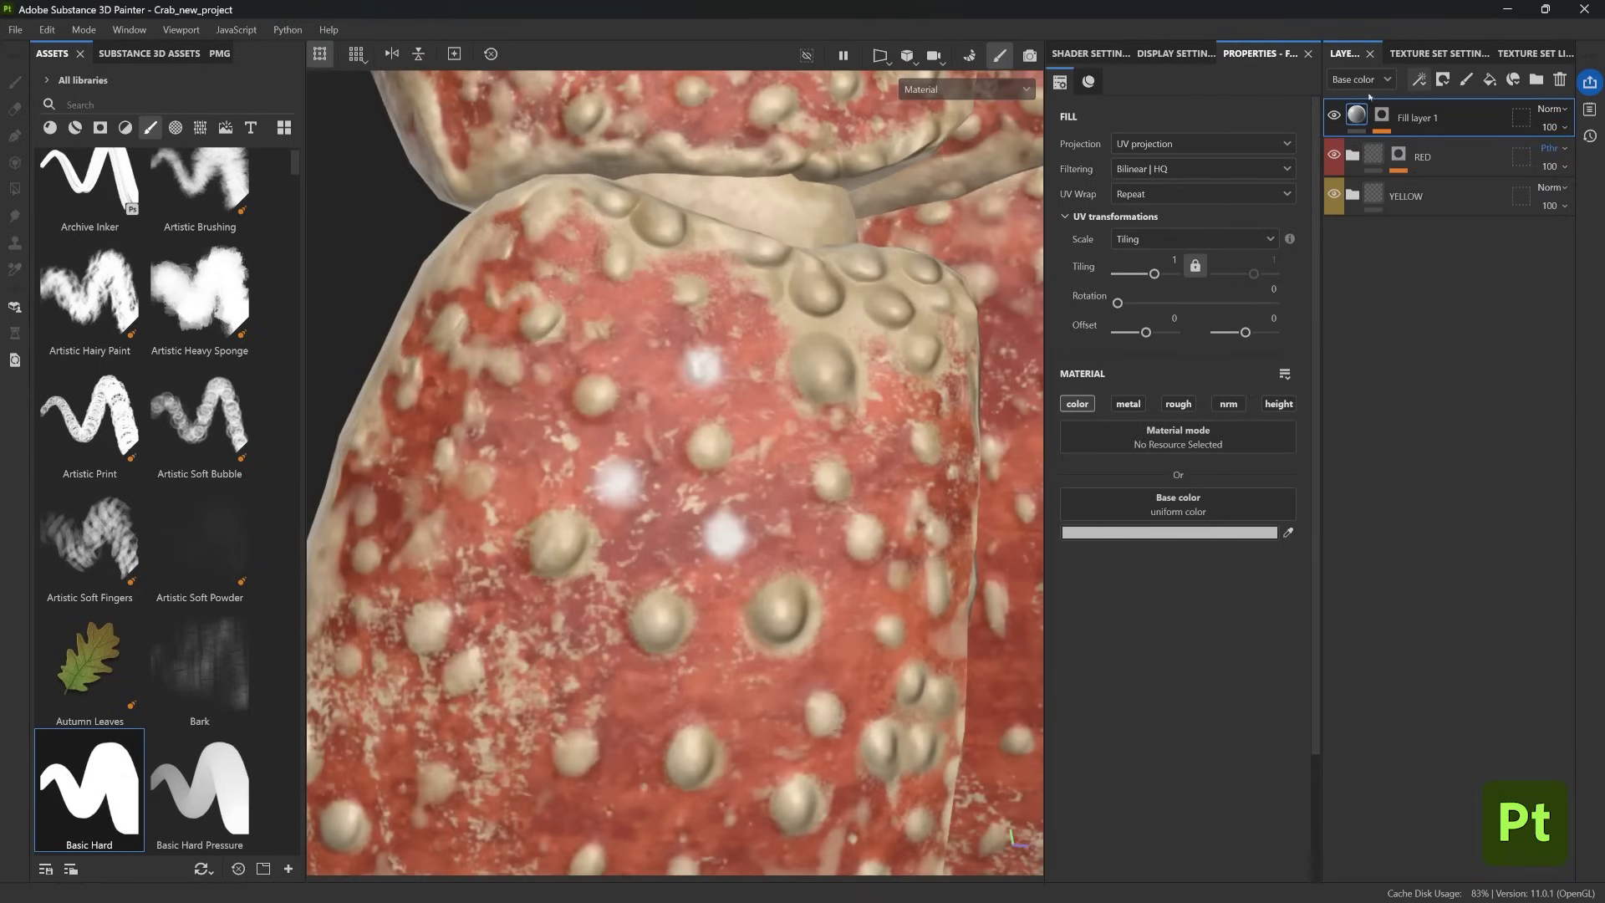
left_click(1279, 404)
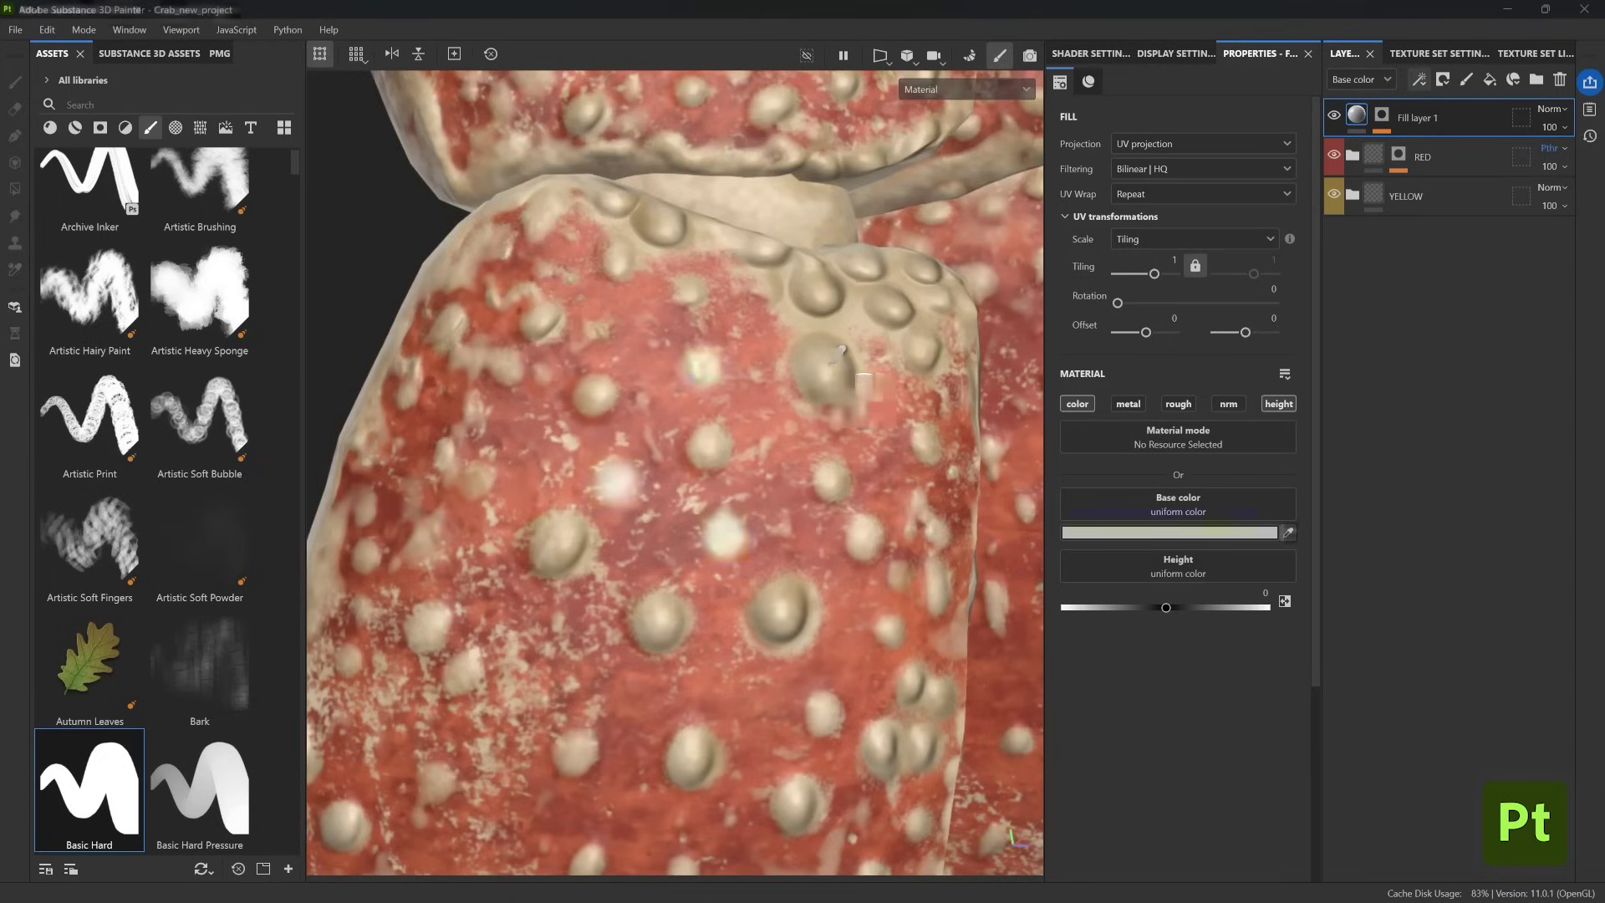
left_click(861, 376)
left_click_drag(1166, 611, 1175, 613)
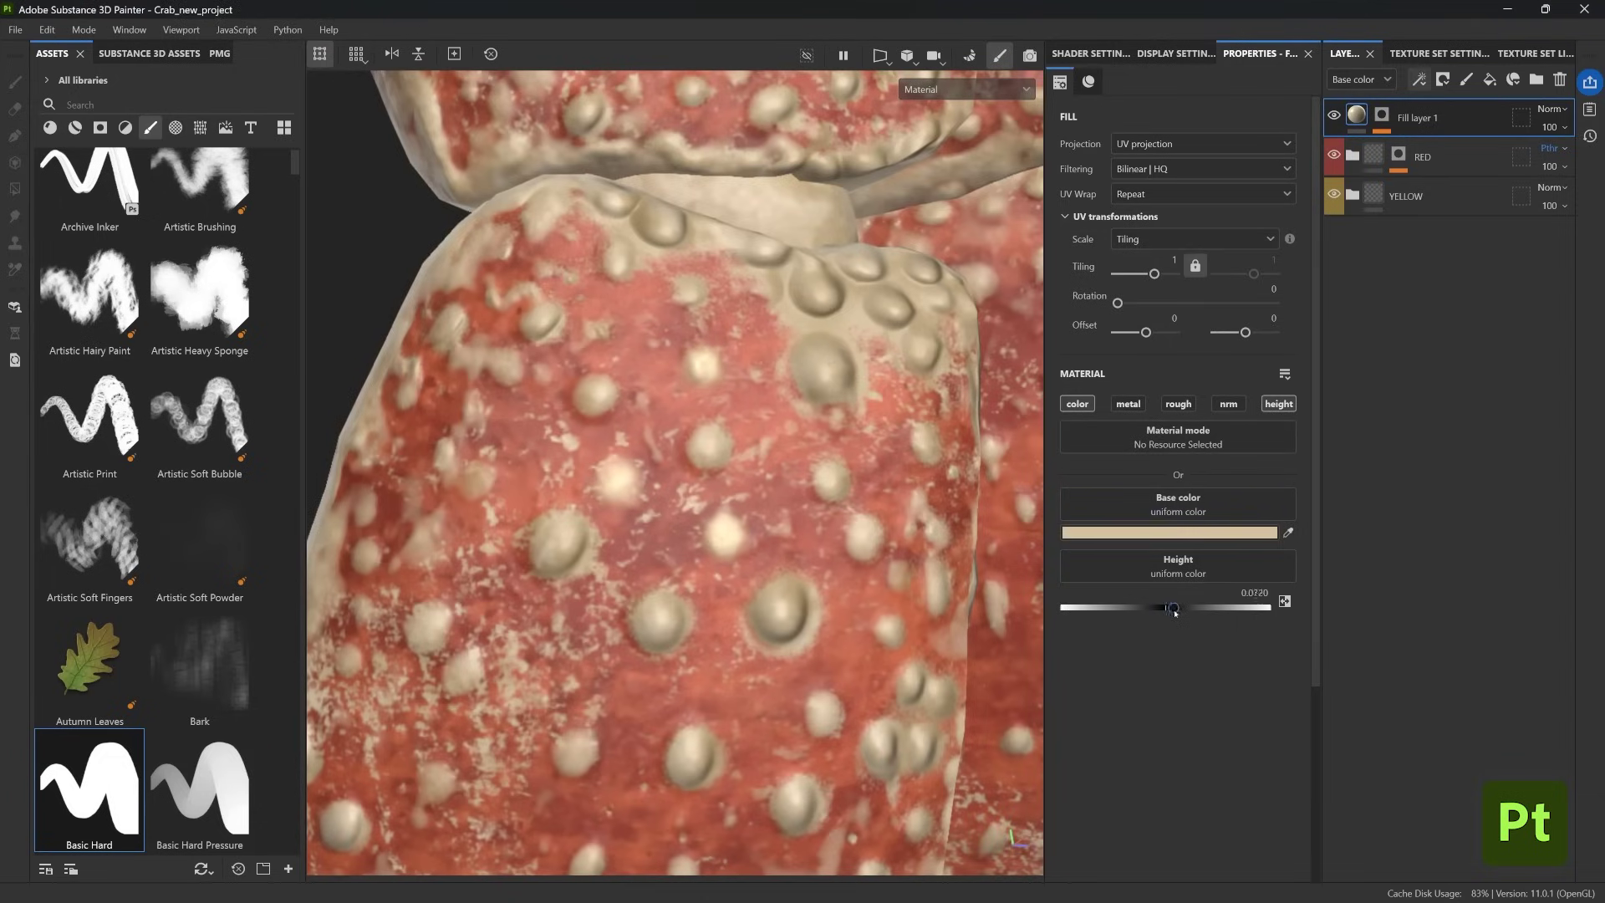
left_click_drag(946, 525, 818, 472, "alt")
right_click_drag(818, 472, 870, 508, "shift")
left_click_drag(1174, 610, 1180, 611)
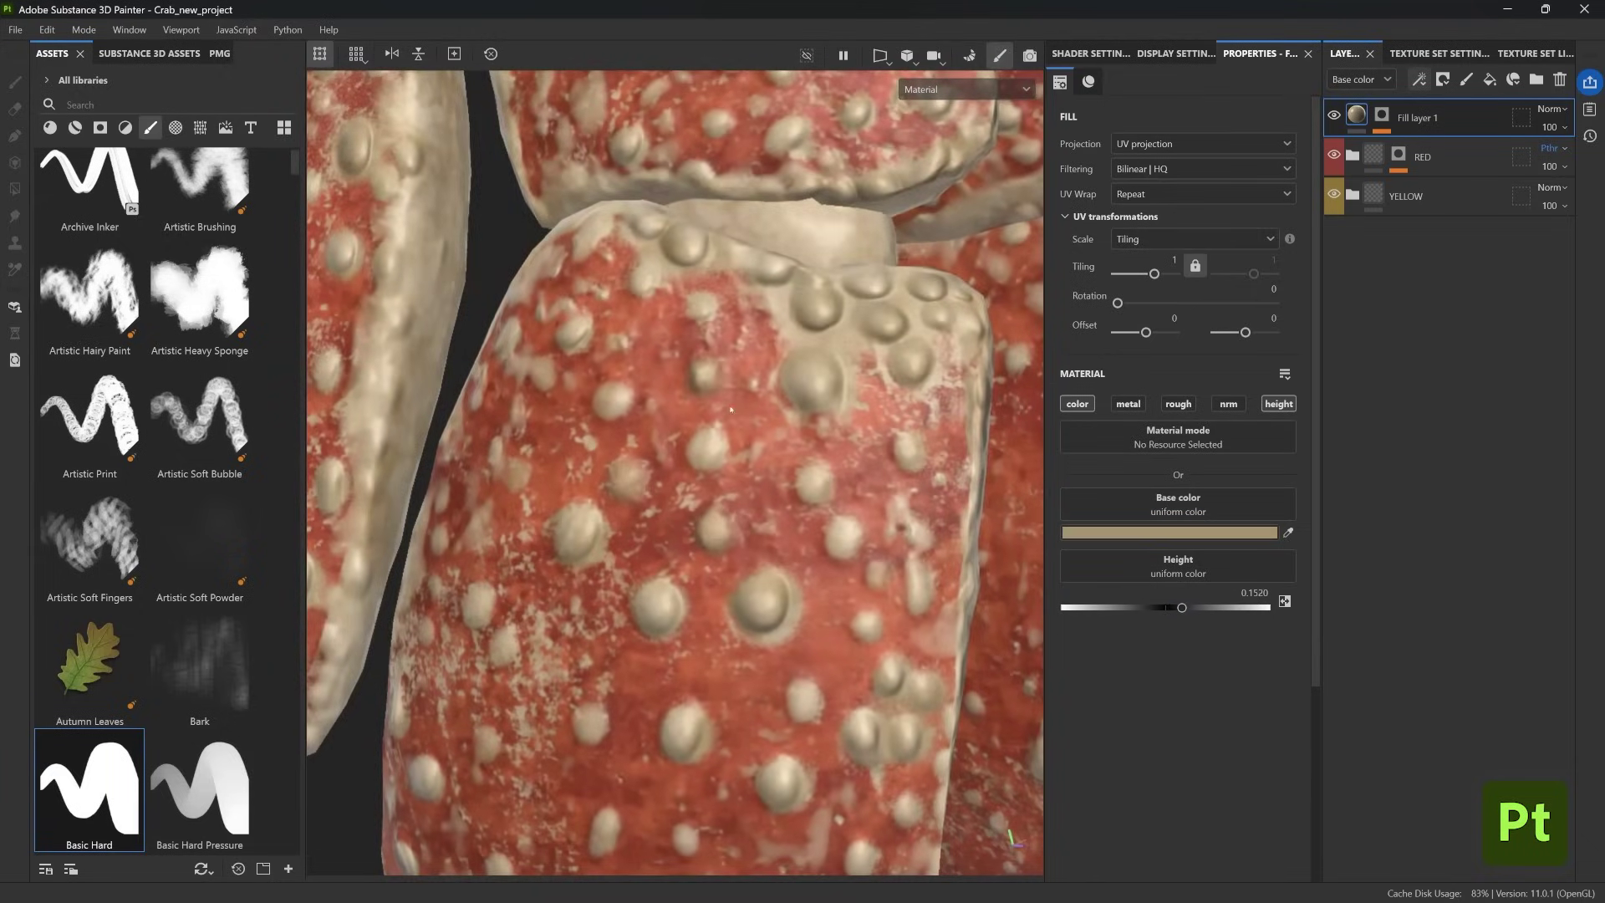
- Add a new fill layer above the spots fill layer and give it a black mask
left_click(1489, 81)
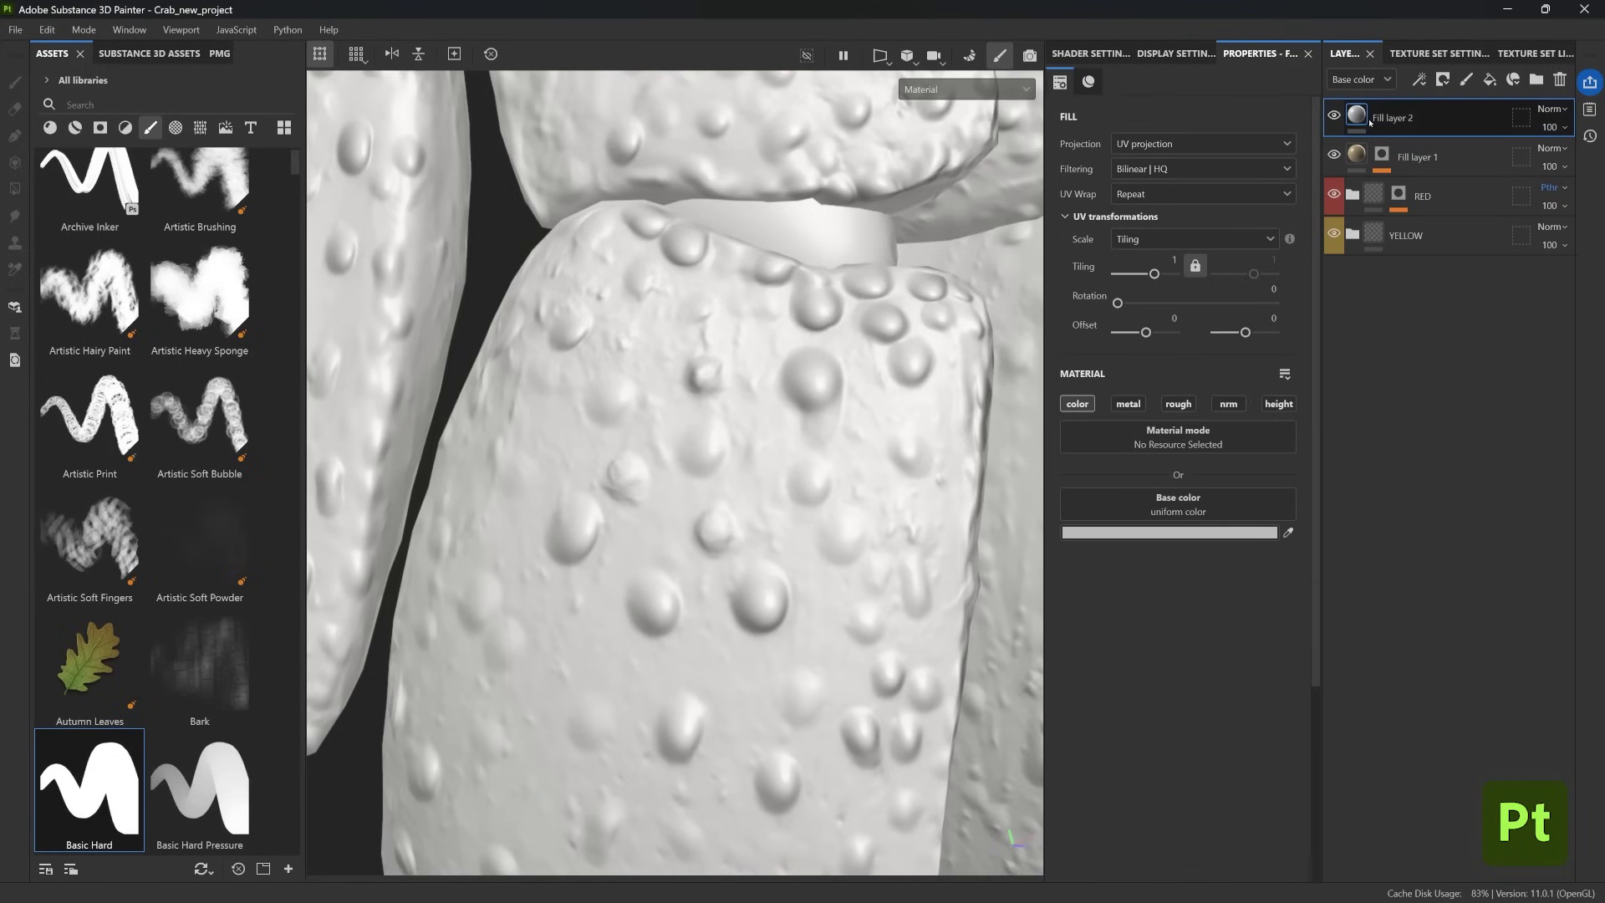
left_click(1442, 79)
left_click(1445, 123)
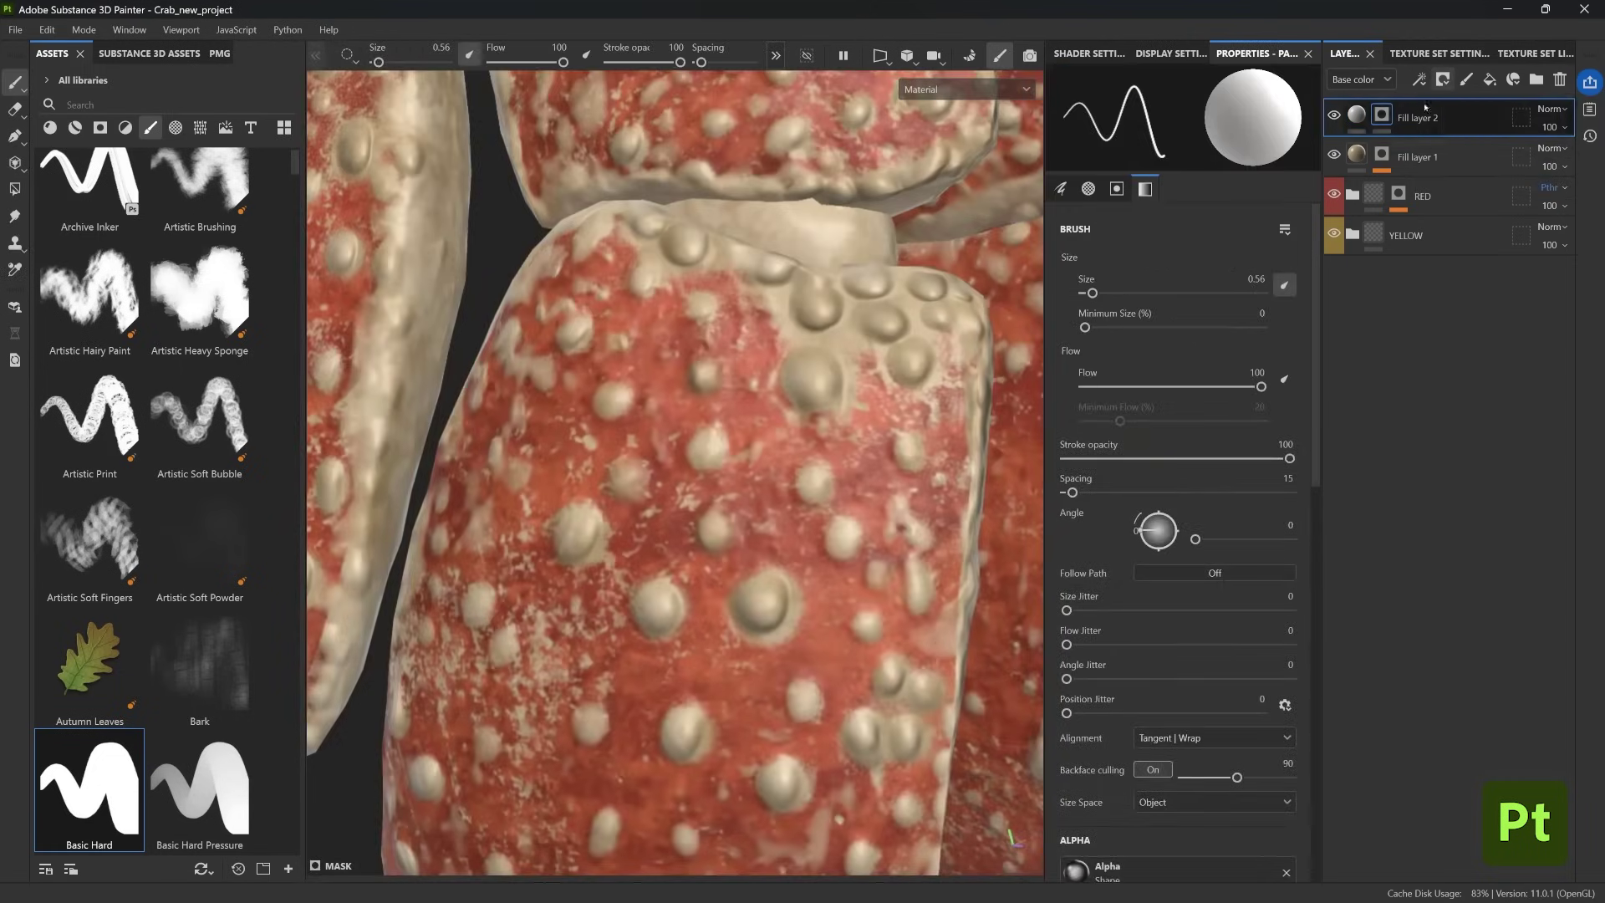
- Add a fill effect to the new layer's mask and link its grayscale to the "custom SPOTS" anchor point
left_click(1419, 79)
left_click(1449, 152)
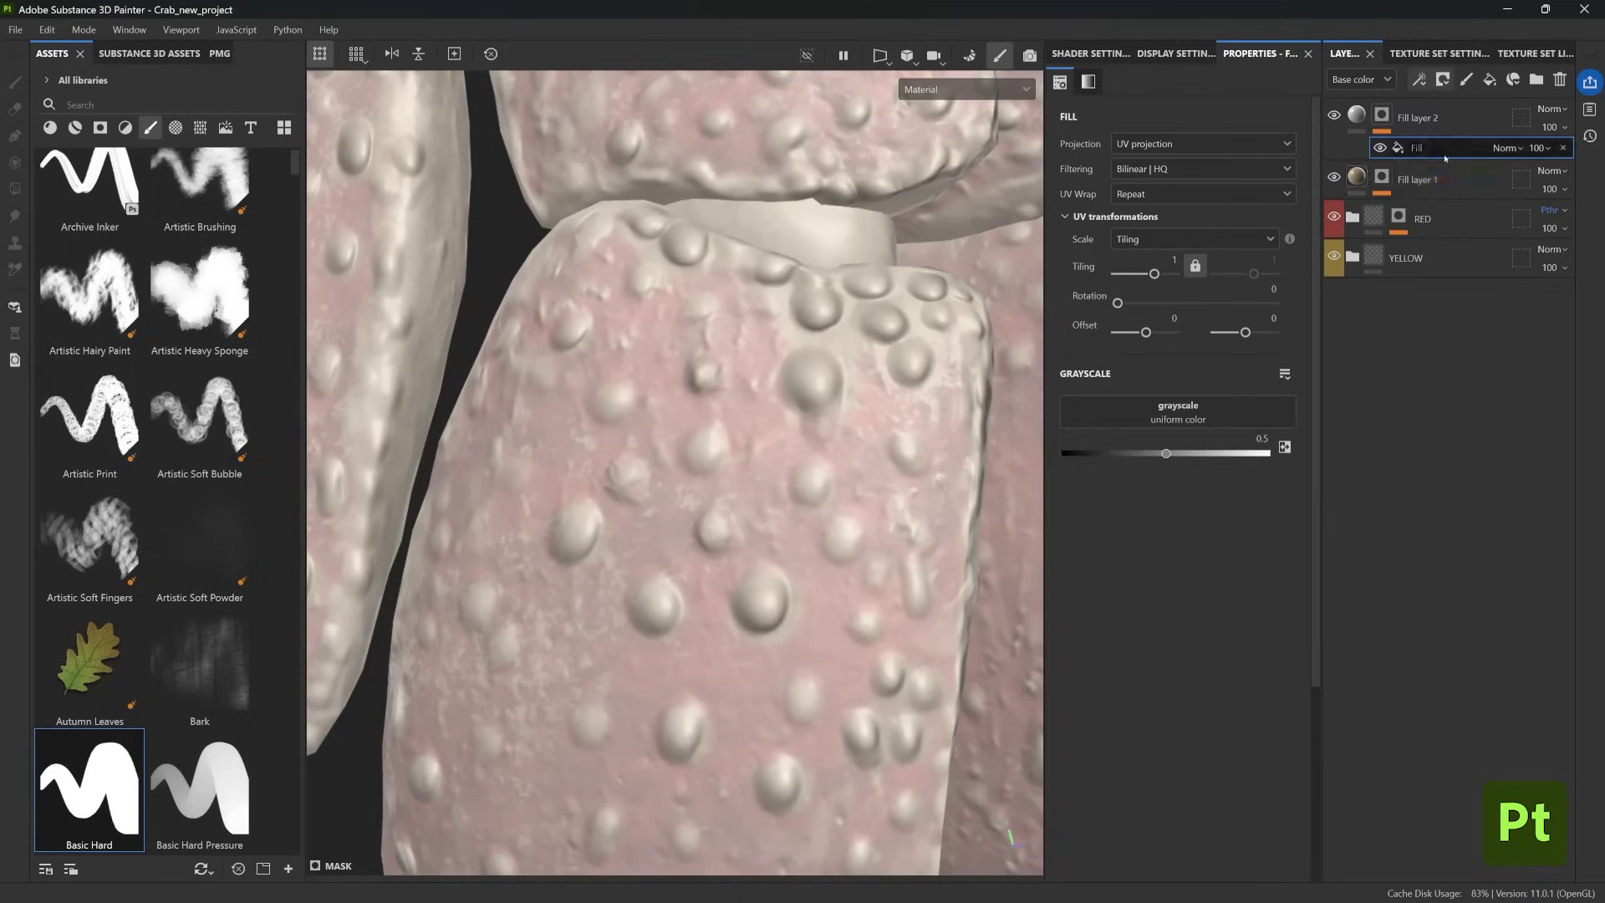
left_click(1151, 416)
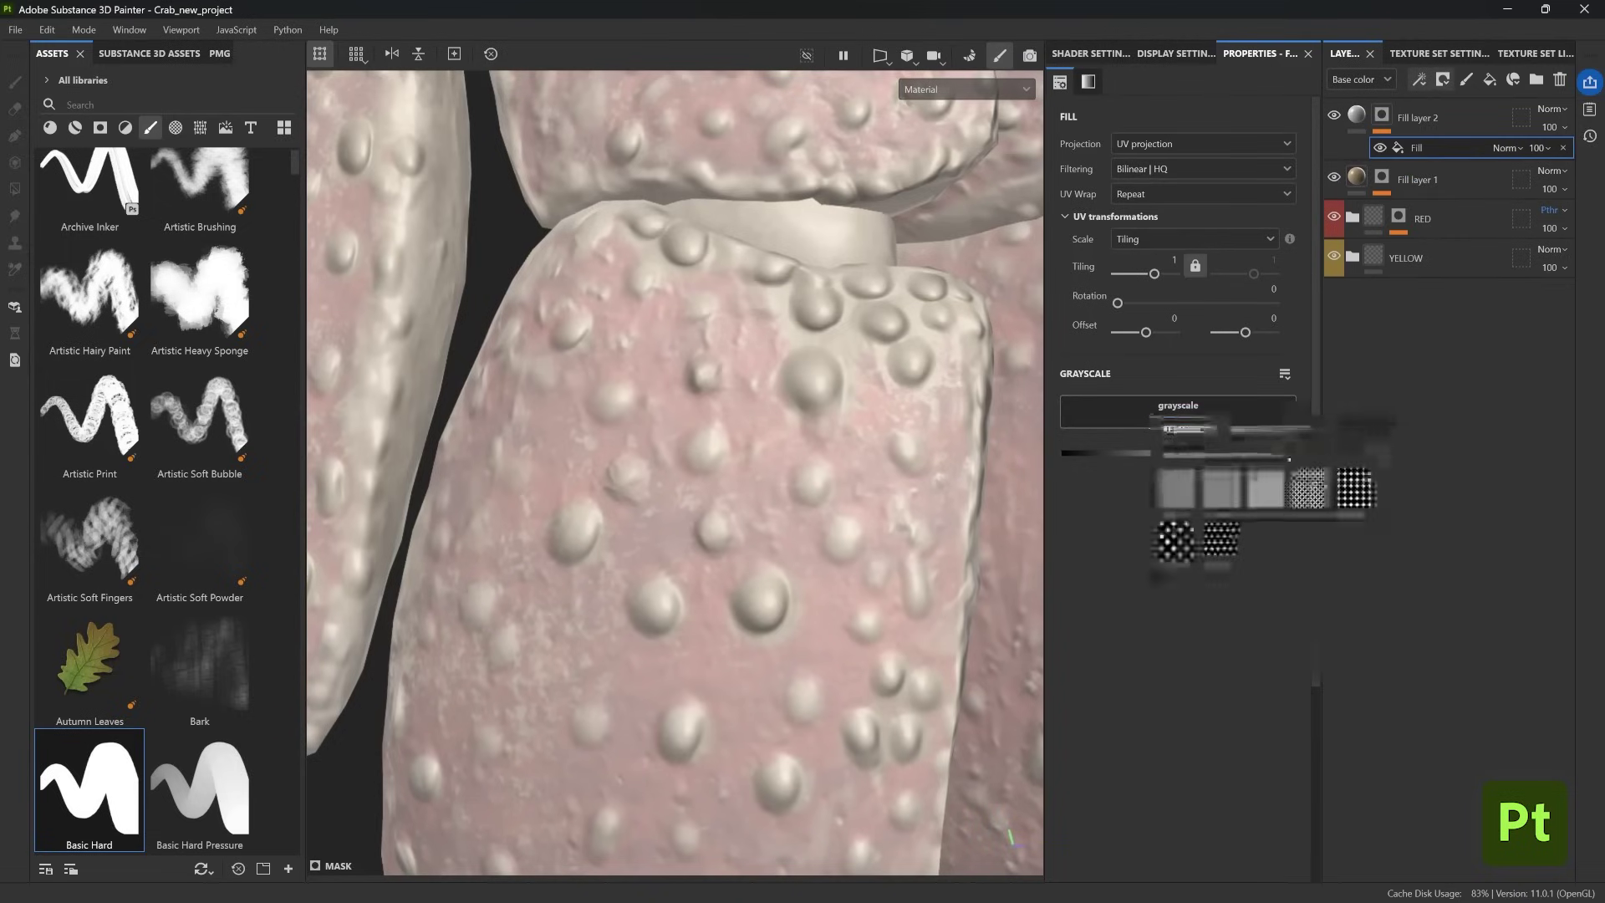
left_click(1289, 430)
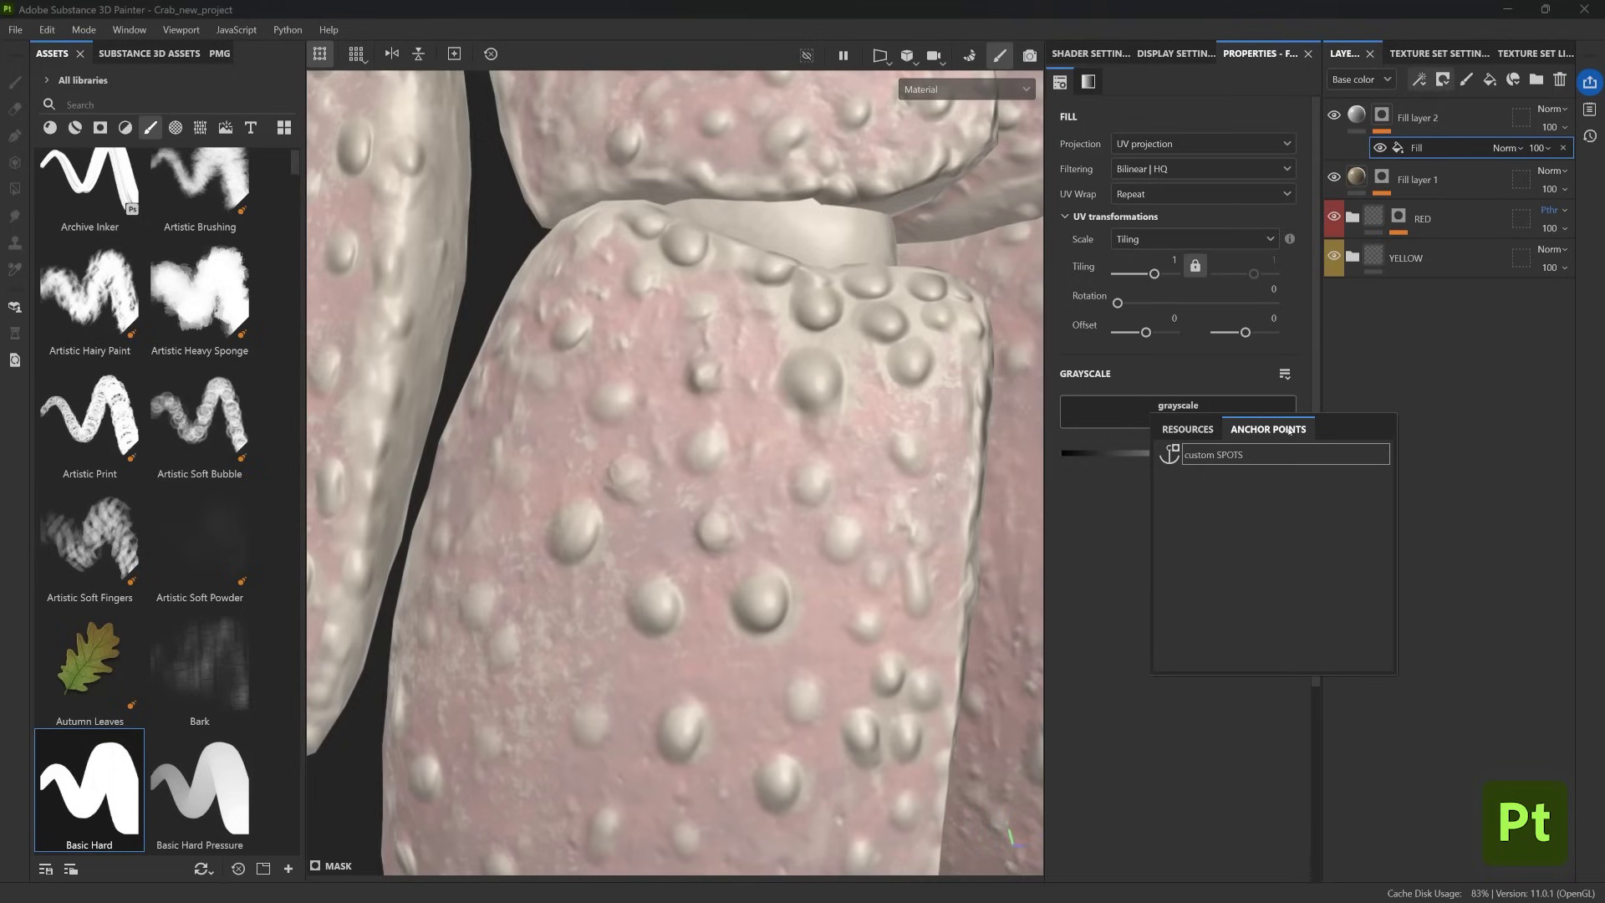
left_click(1241, 458)
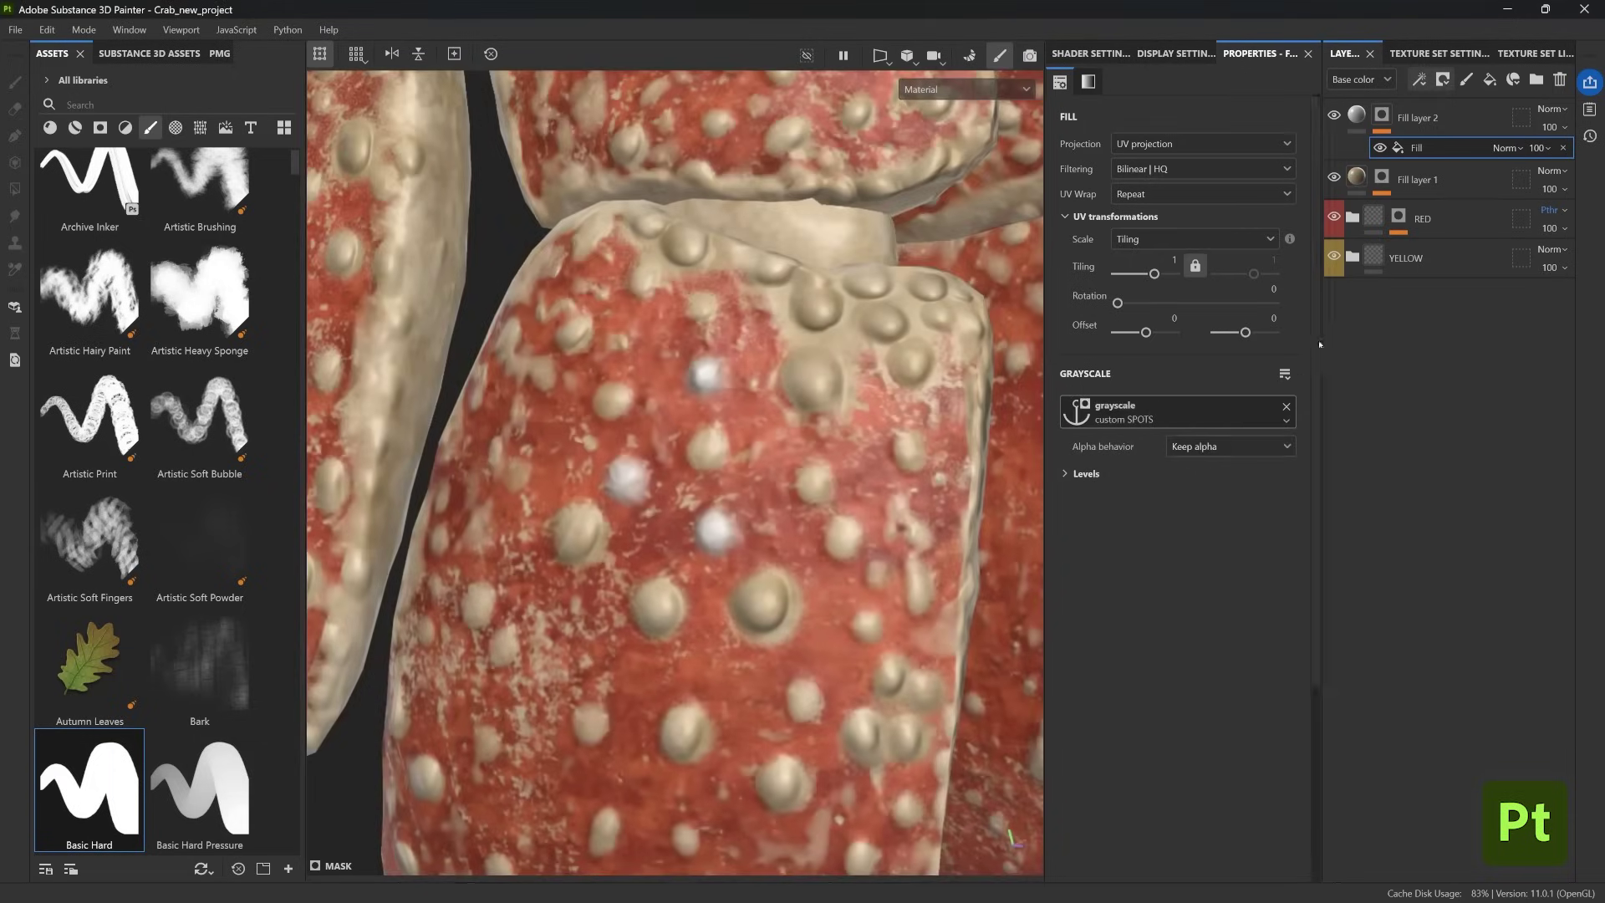
- Display the mask alone and add a Blur filter above the anchored fill in the top layer's mask, with Blur Intensity 0.85
left_click(1381, 179, "alt")
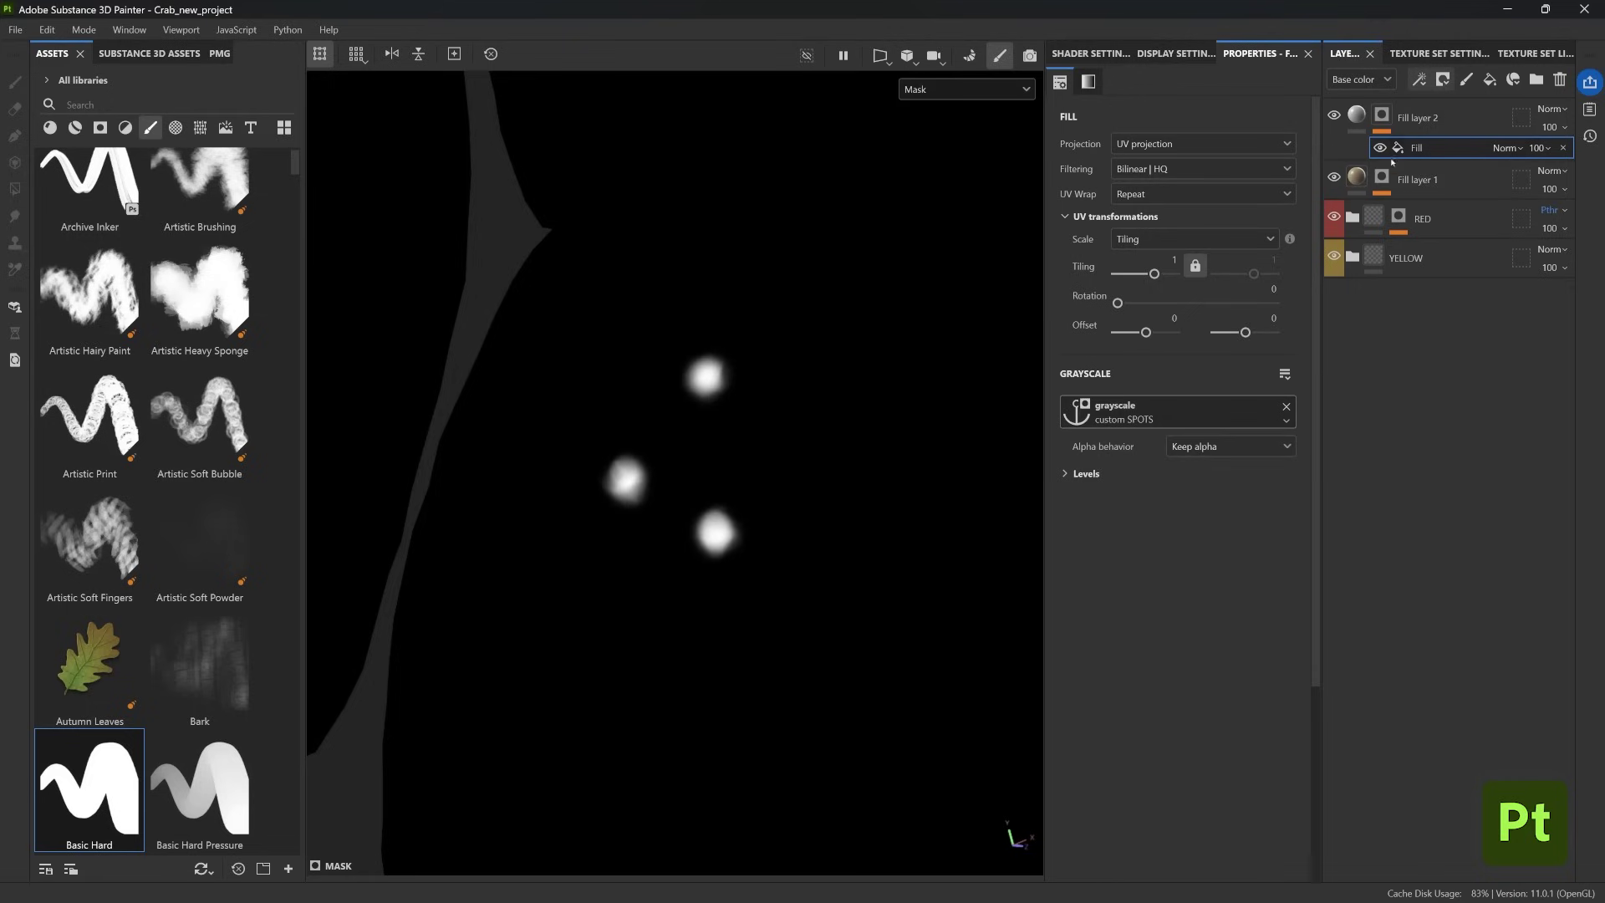
left_click(1381, 180)
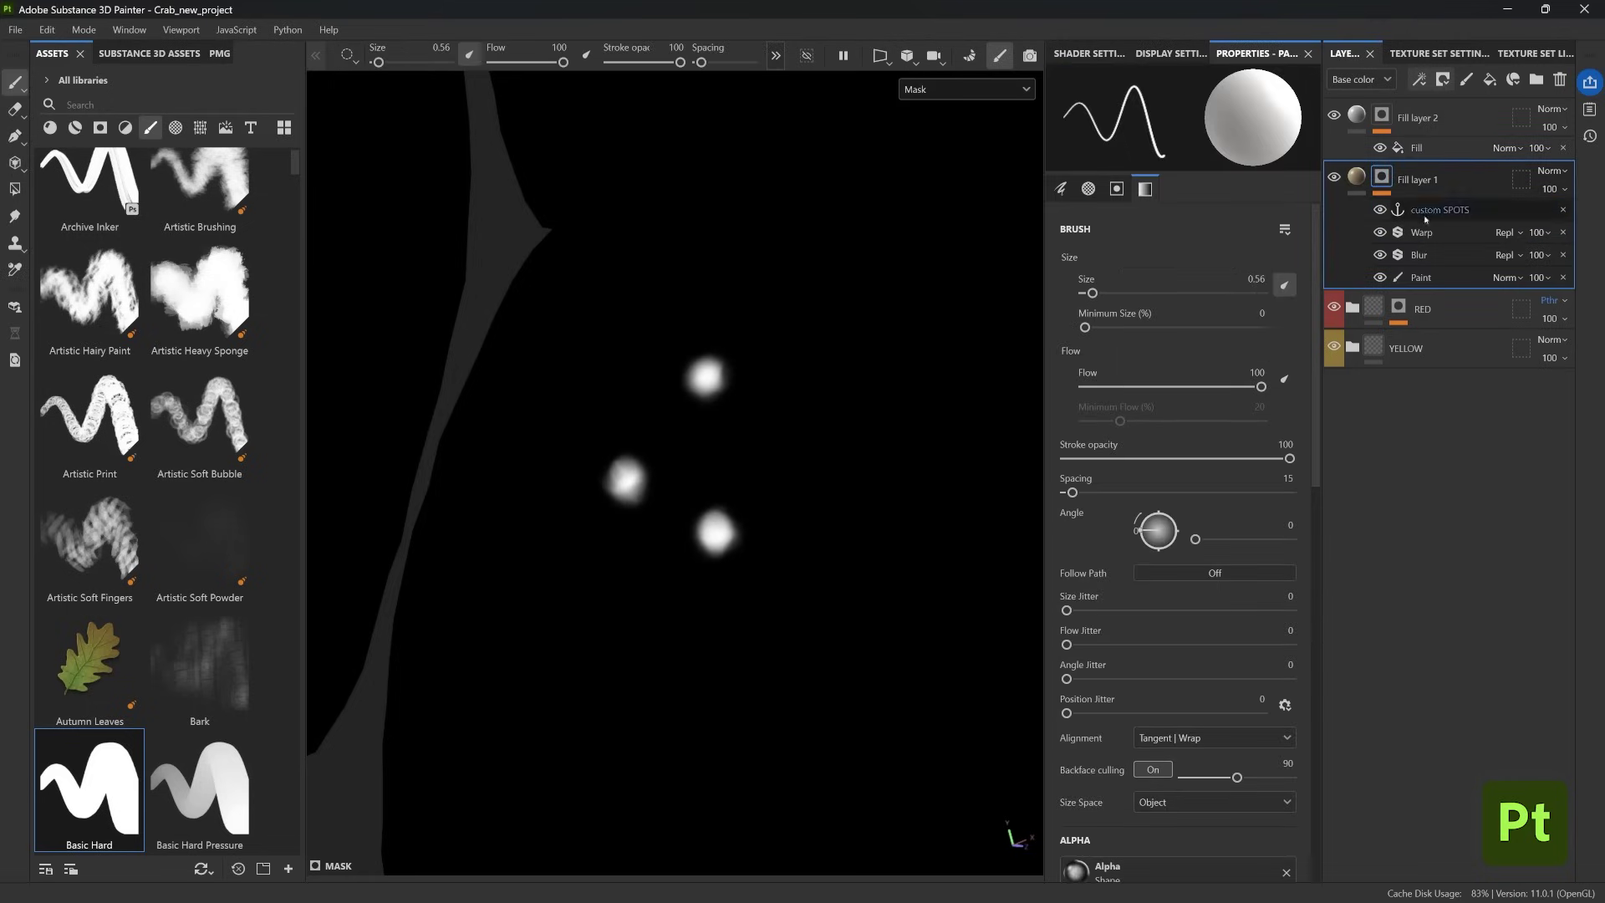
left_click(1399, 151)
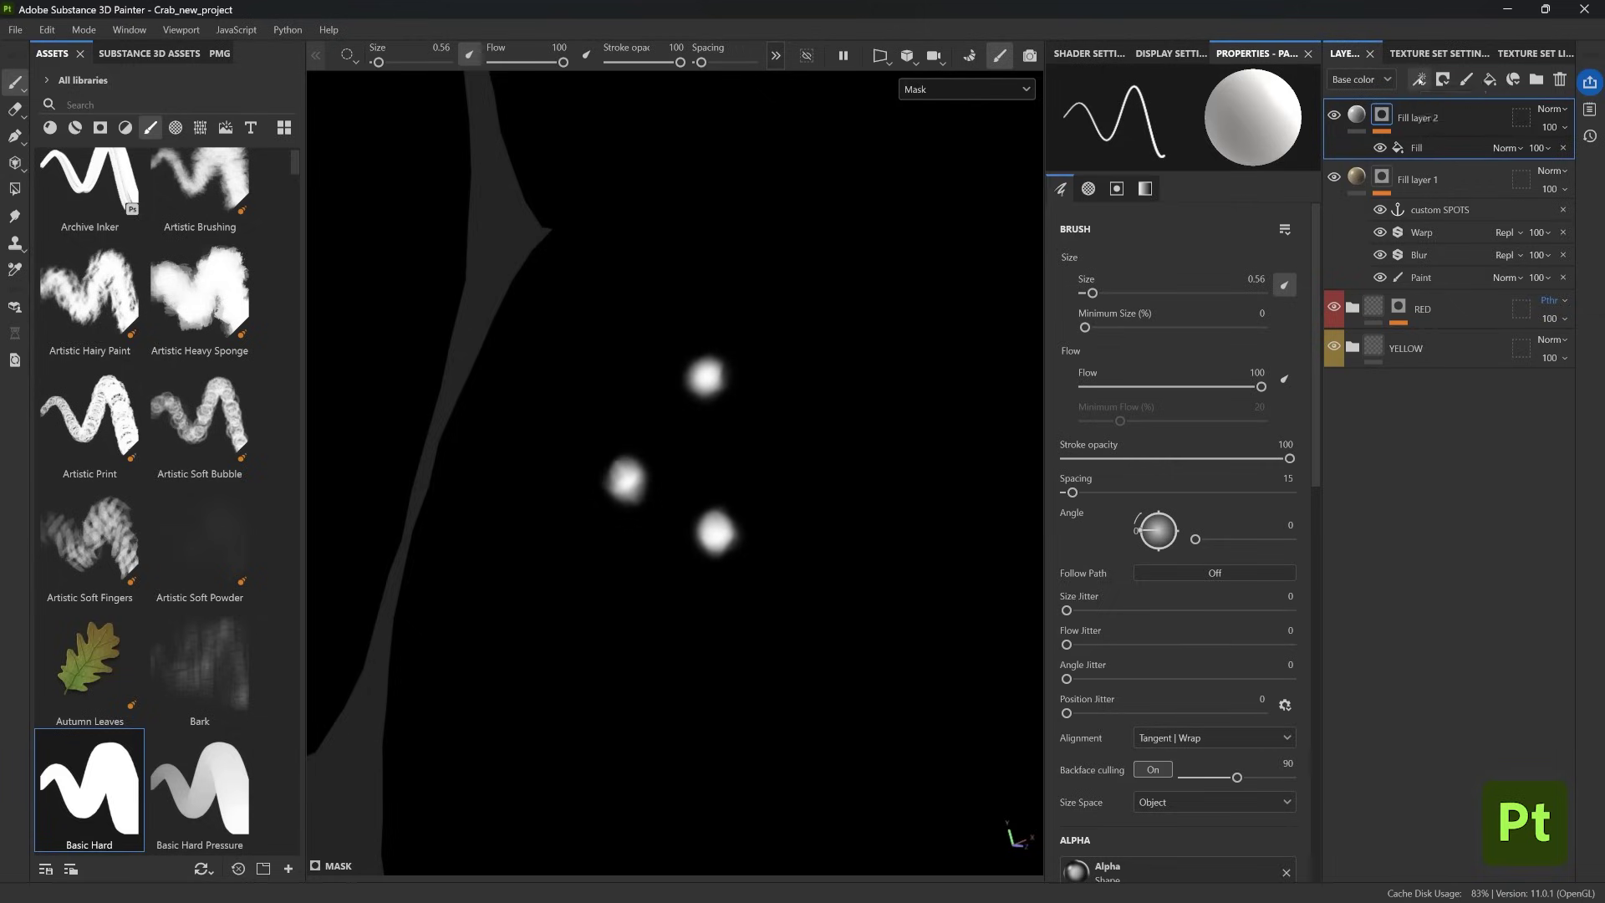
left_click(1418, 79)
left_click(1444, 202)
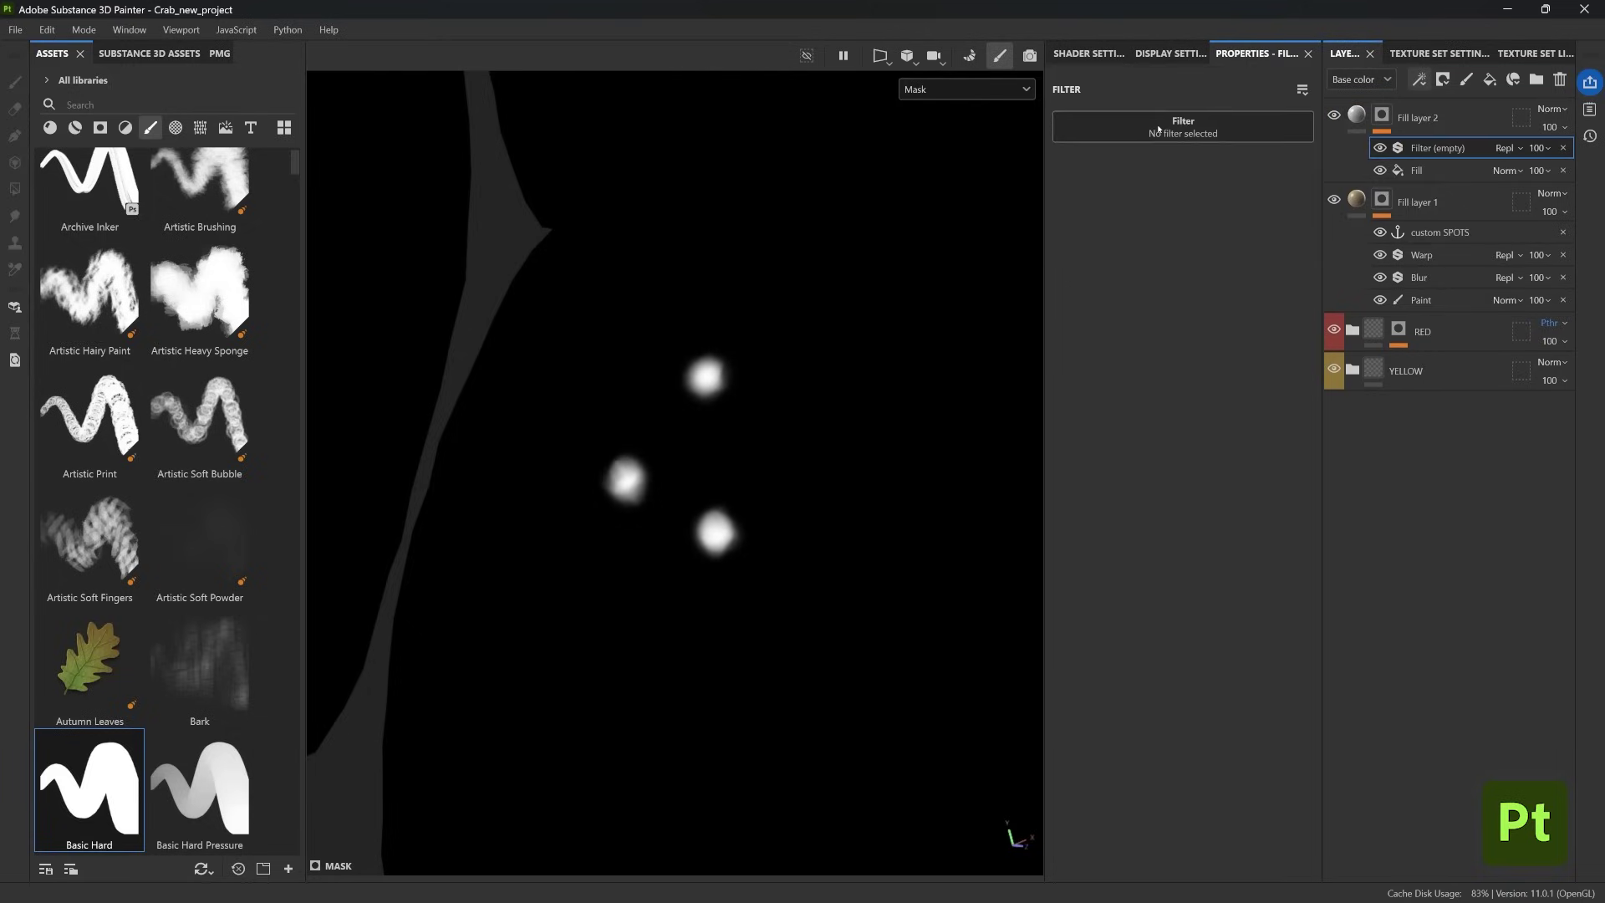
left_click(1172, 125)
left_click(1194, 234)
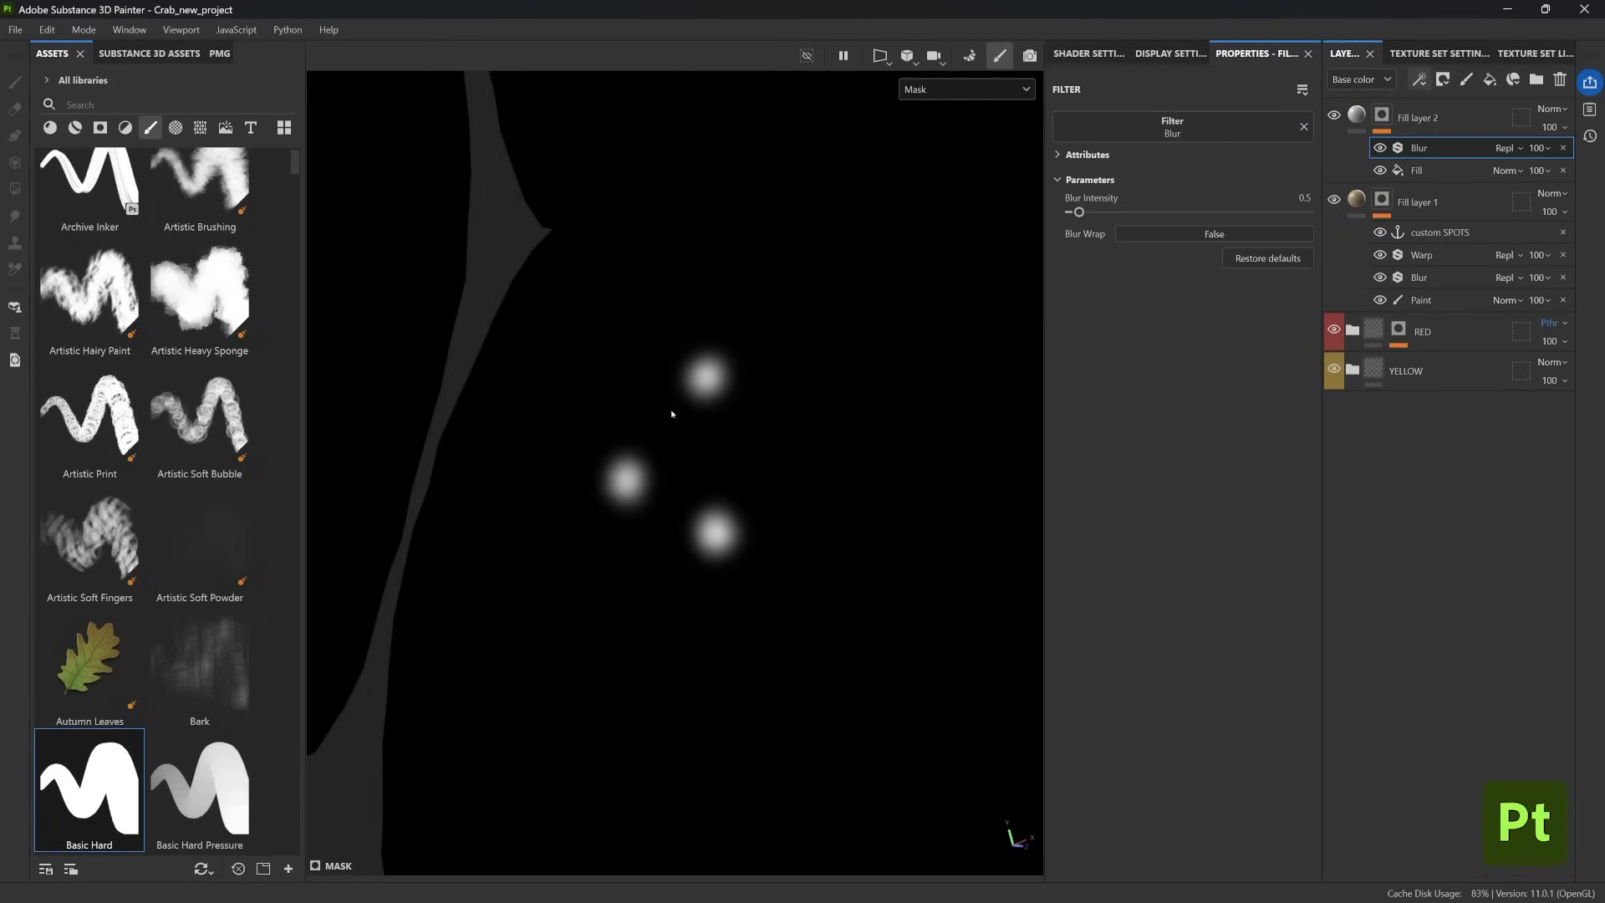
left_click_drag(1089, 211, 1084, 214)
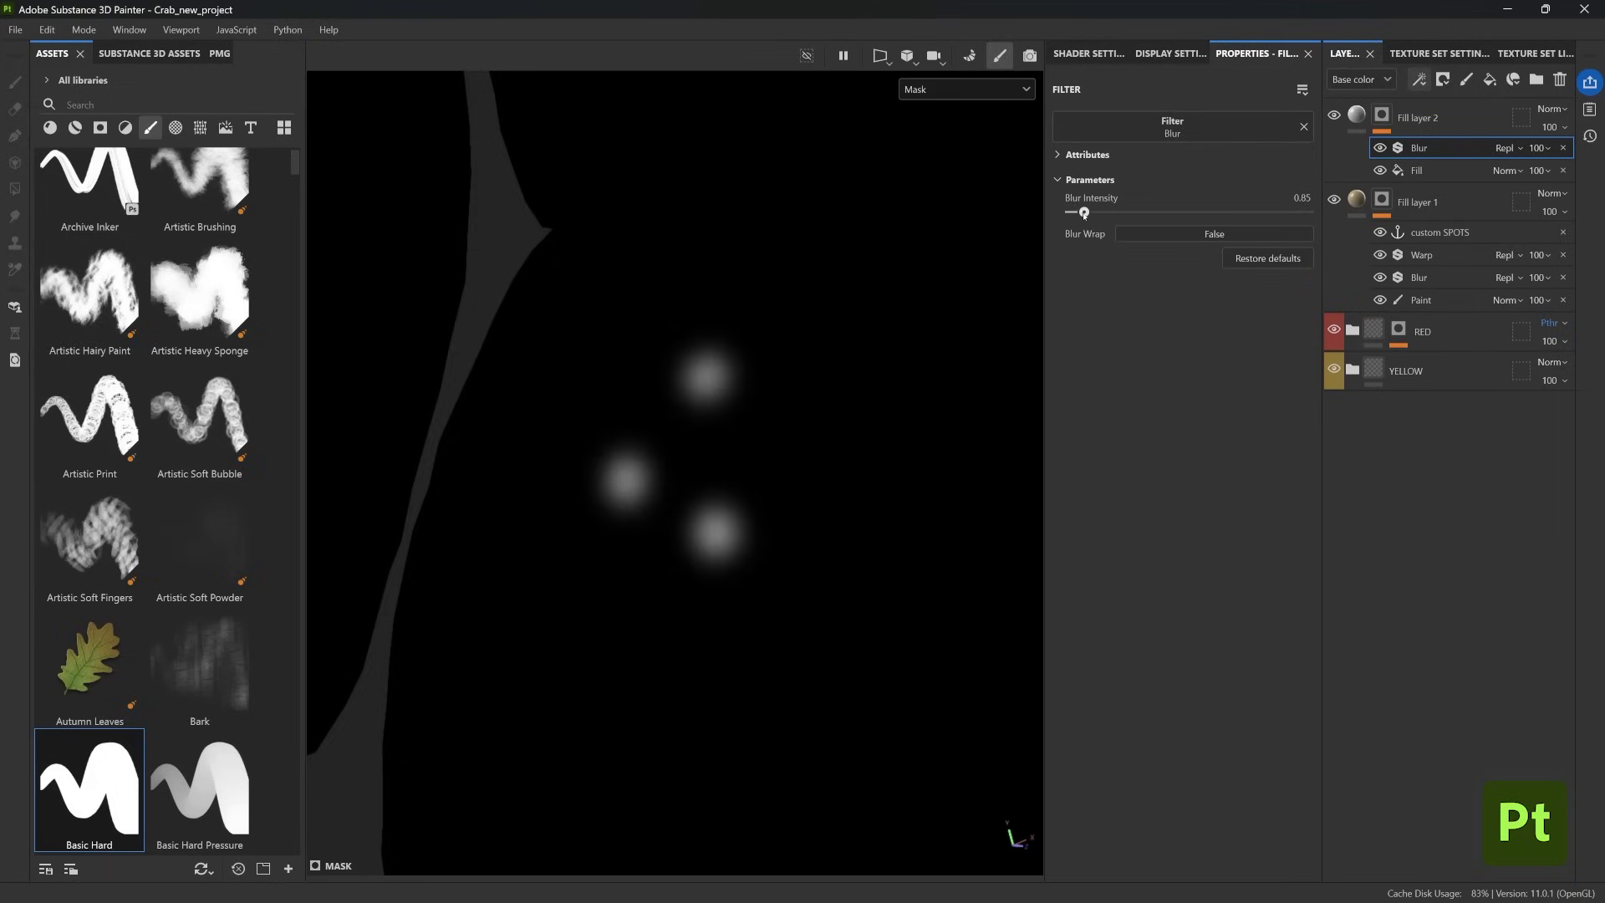
- Change the Blur filter's blending mode to Inverse Subtract and set its Blur Intensity to 0.91, turning the spots into rings
left_click(1504, 148)
left_click(1523, 355)
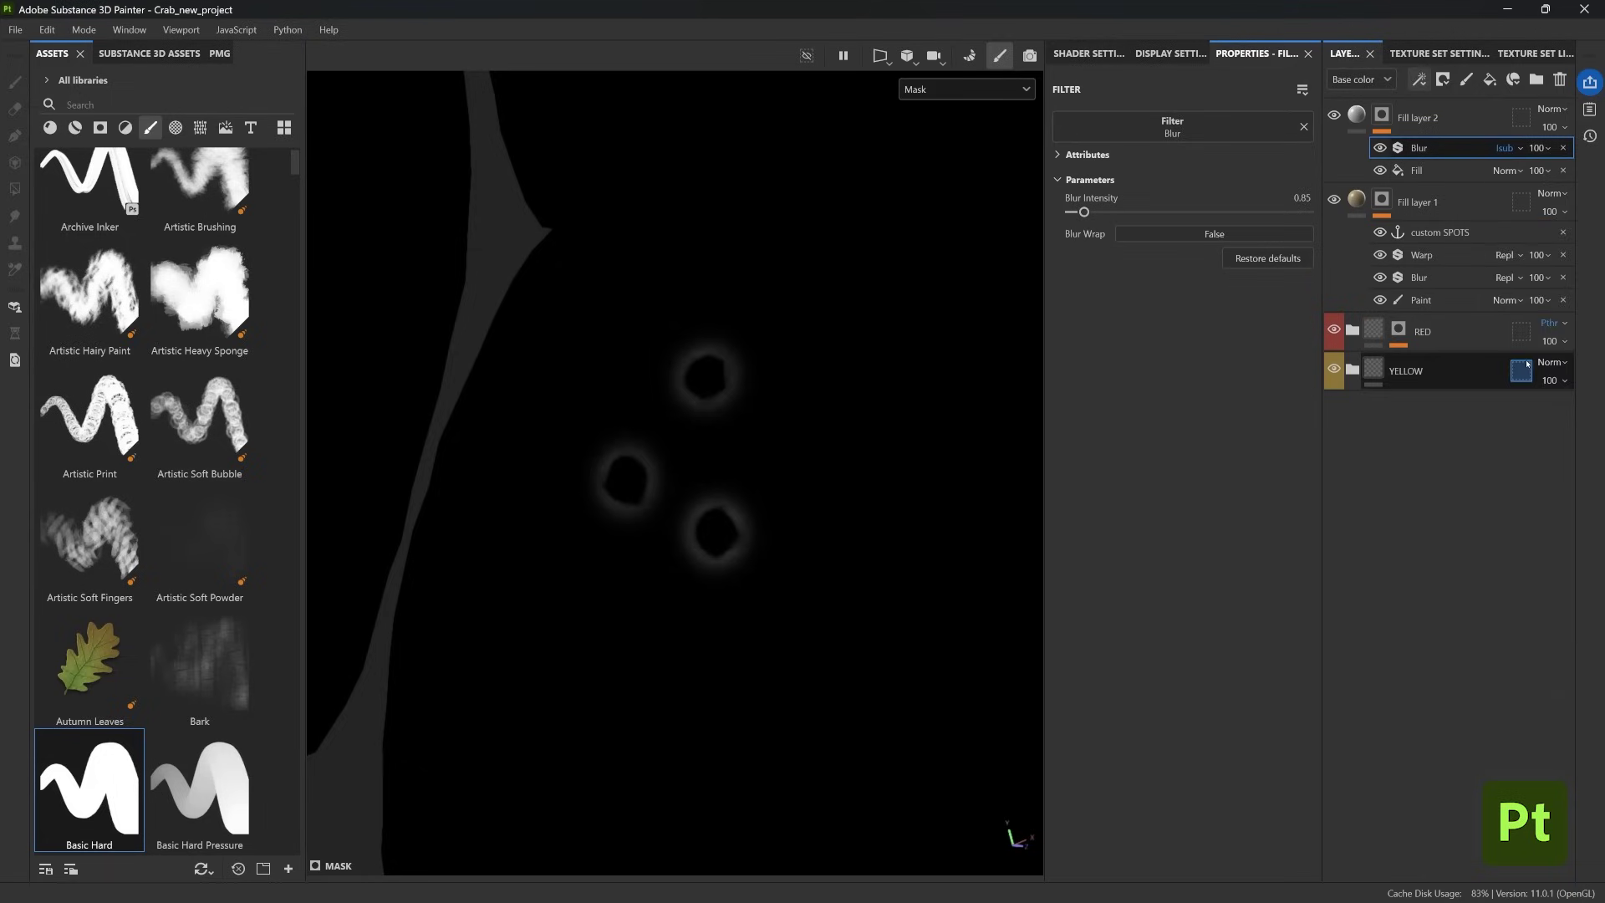
left_click_drag(765, 457, 675, 474, "alt")
scroll(675, 473, "up", 2)
mouse_move(1084, 212)
left_mouse_down()
mouse_move(1067, 212)
mouse_move(1081, 212)
left_mouse_up()
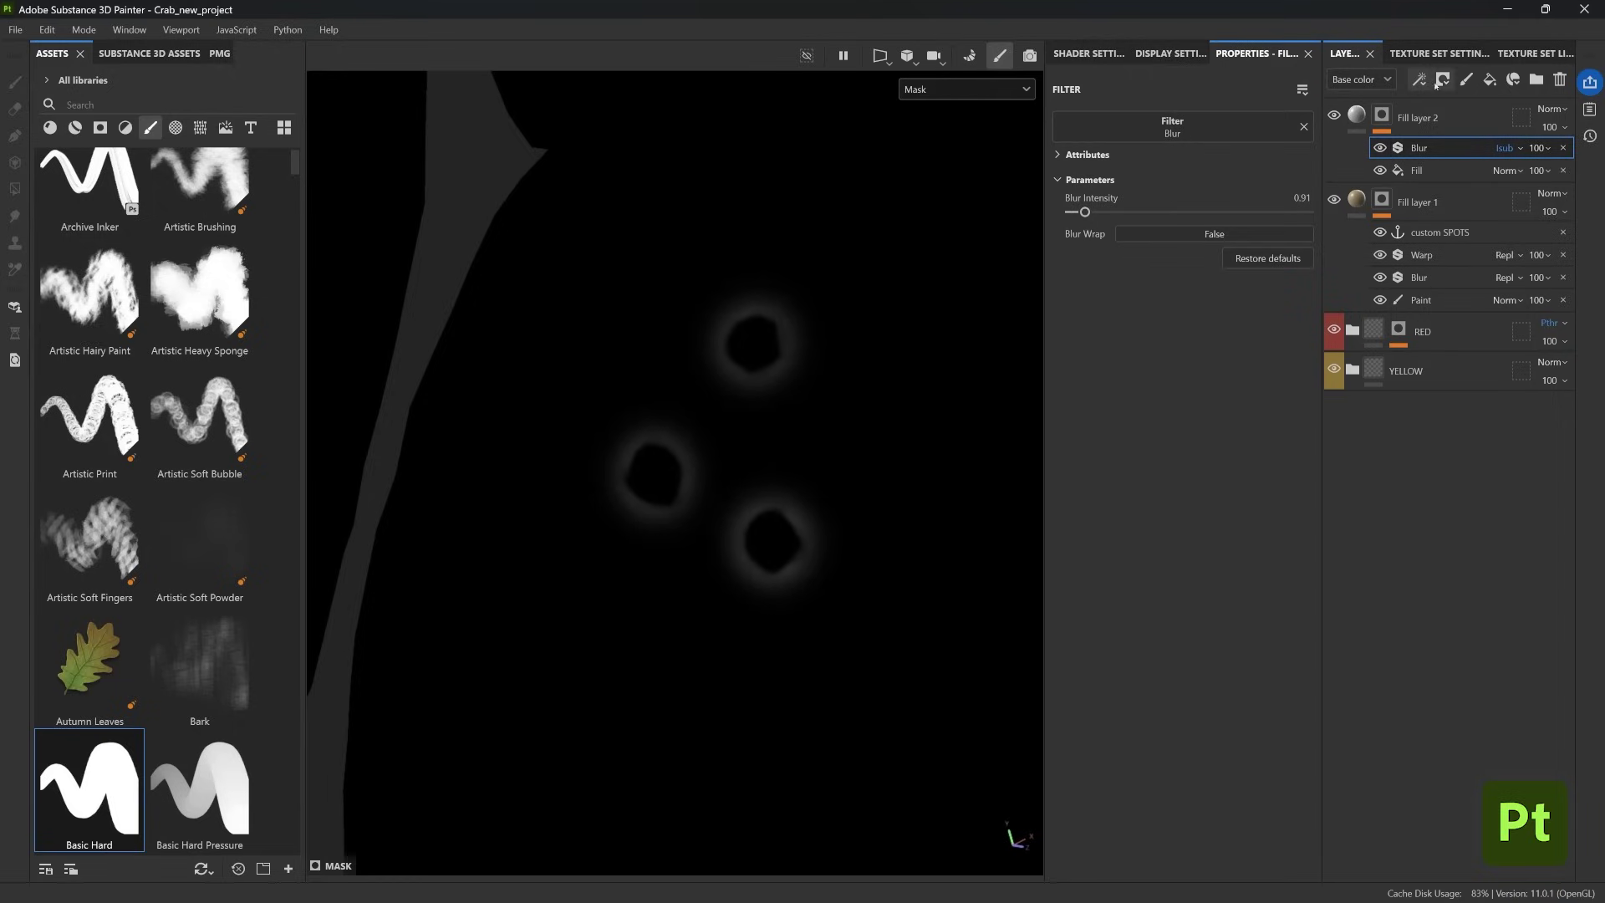
- Add Levels above the Blur in the ring mask and lower the input white point to 0.17
left_click(1442, 79)
left_click(1454, 161)
left_click_drag(1304, 124, 1102, 124)
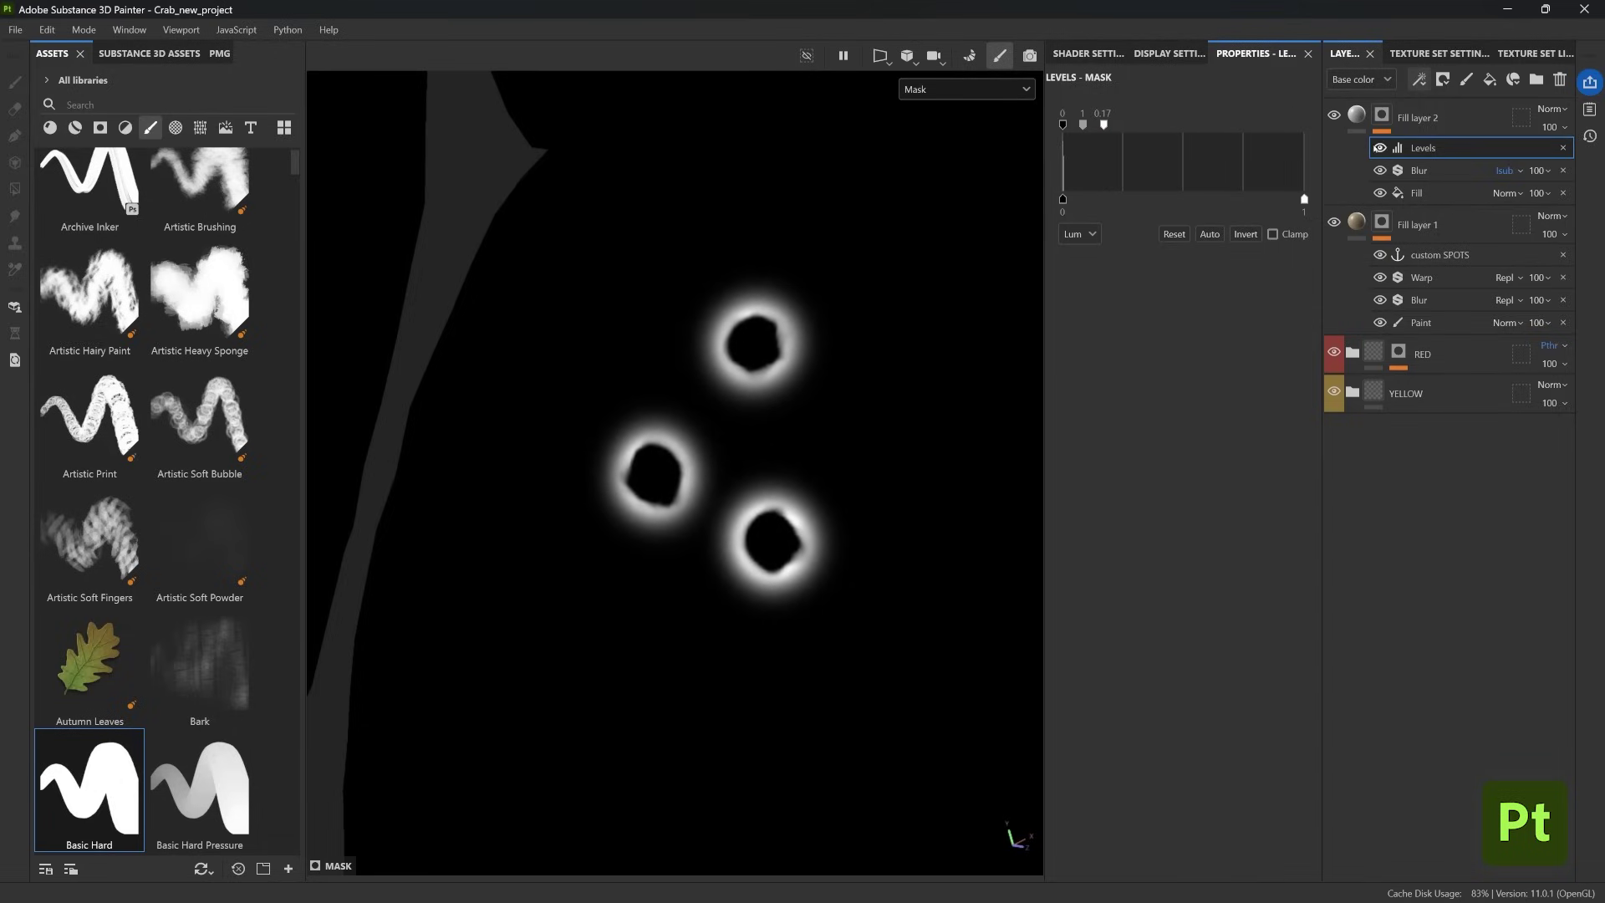
- Add a Warp filter above the Levels in the ring mask, with Intensity 0.021 and opacity 54
left_click(1420, 79)
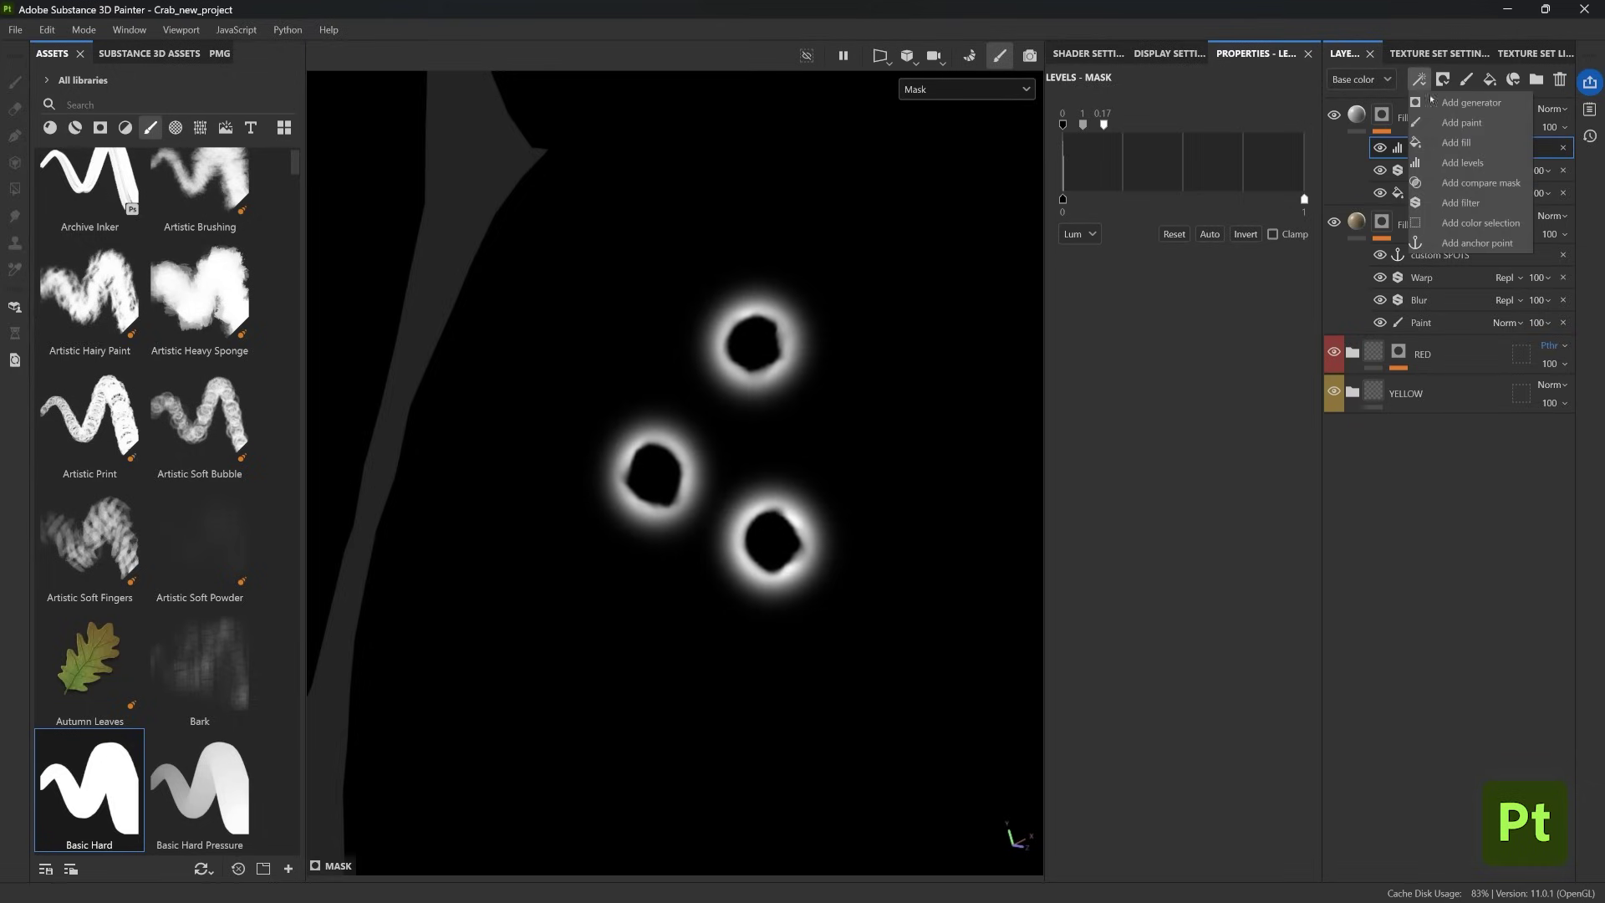
left_click(1455, 182)
left_click(1217, 141)
left_click(1290, 359)
left_click_drag(1094, 264, 1076, 265)
left_click(1538, 148)
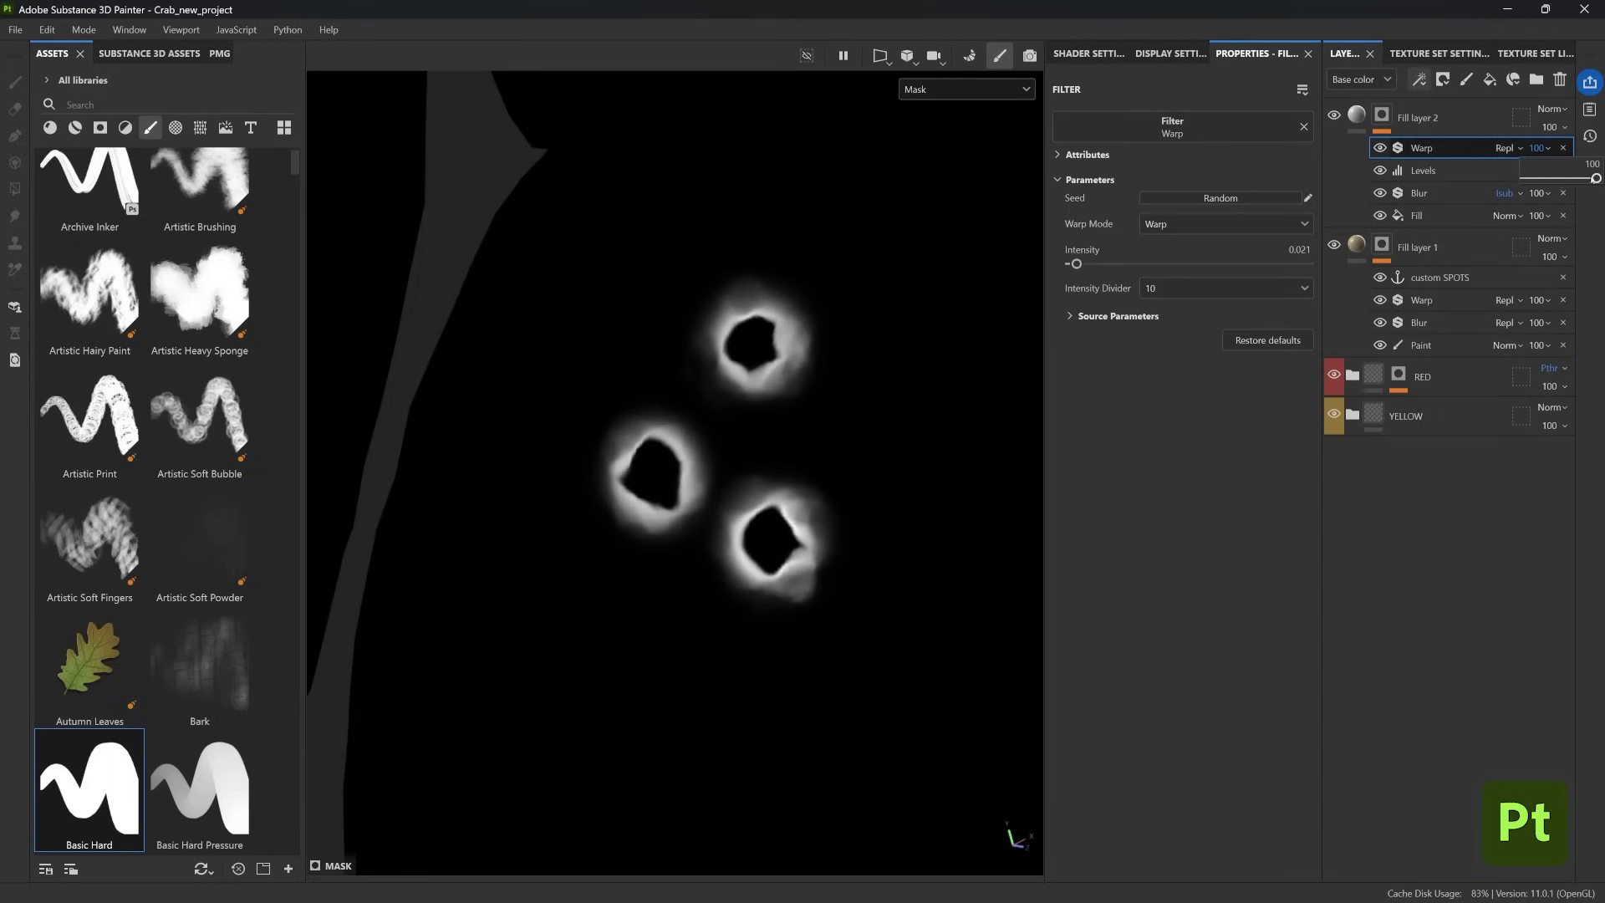
left_click_drag(1596, 178, 1563, 178)
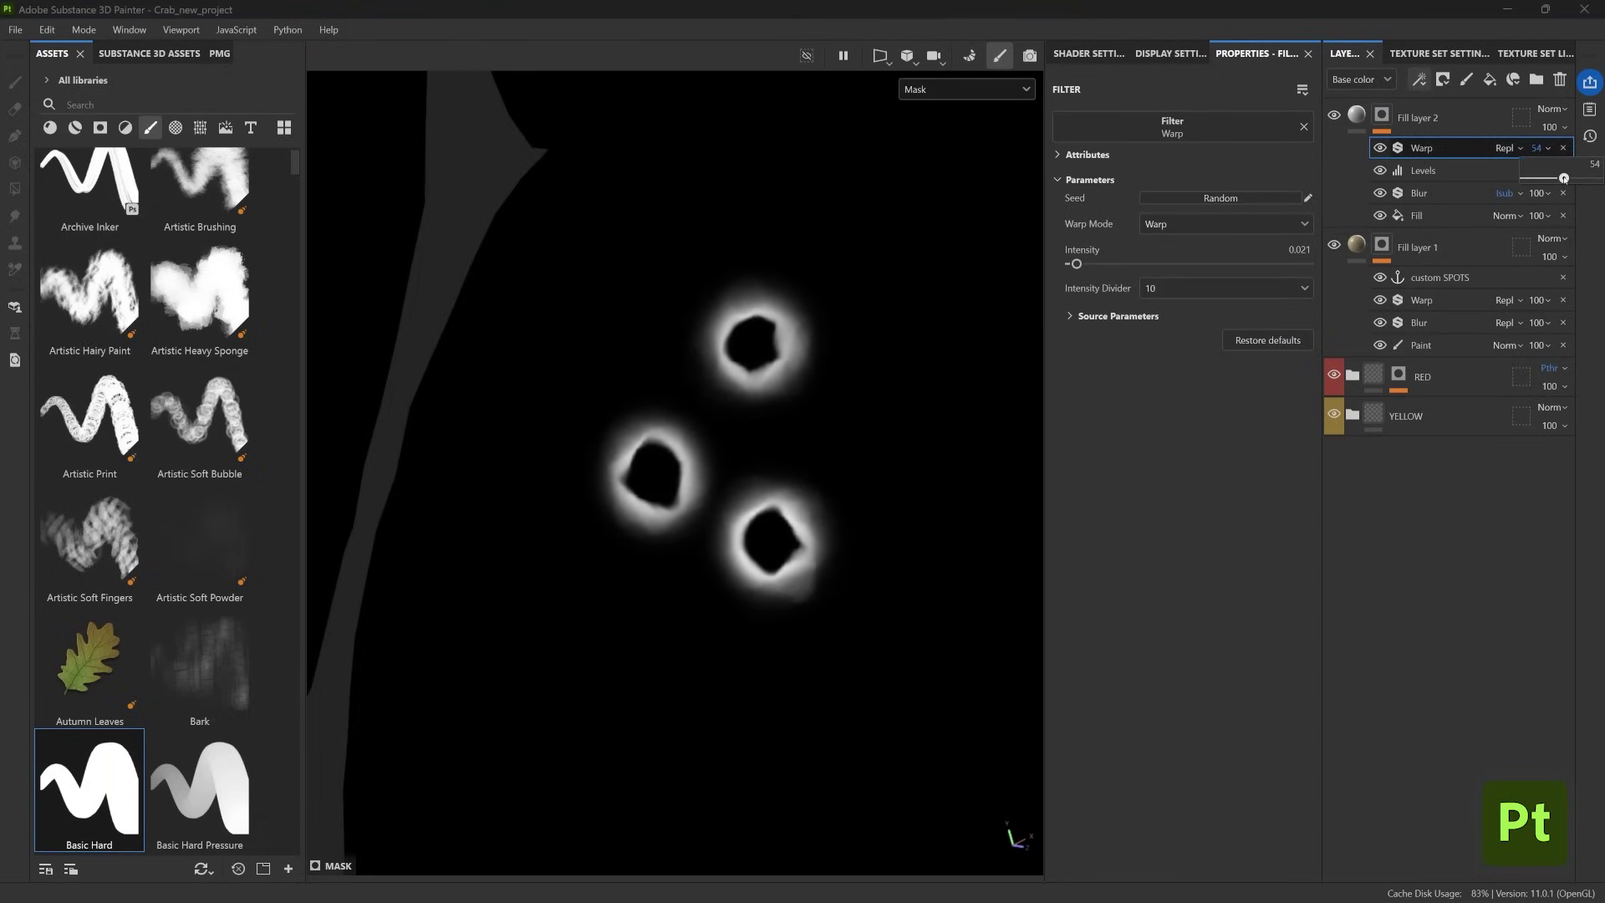
left_click(1460, 172)
- Sample the ring layer's base color from the red shell between the spots and set its blending mode to Multiply
left_click(1356, 115)
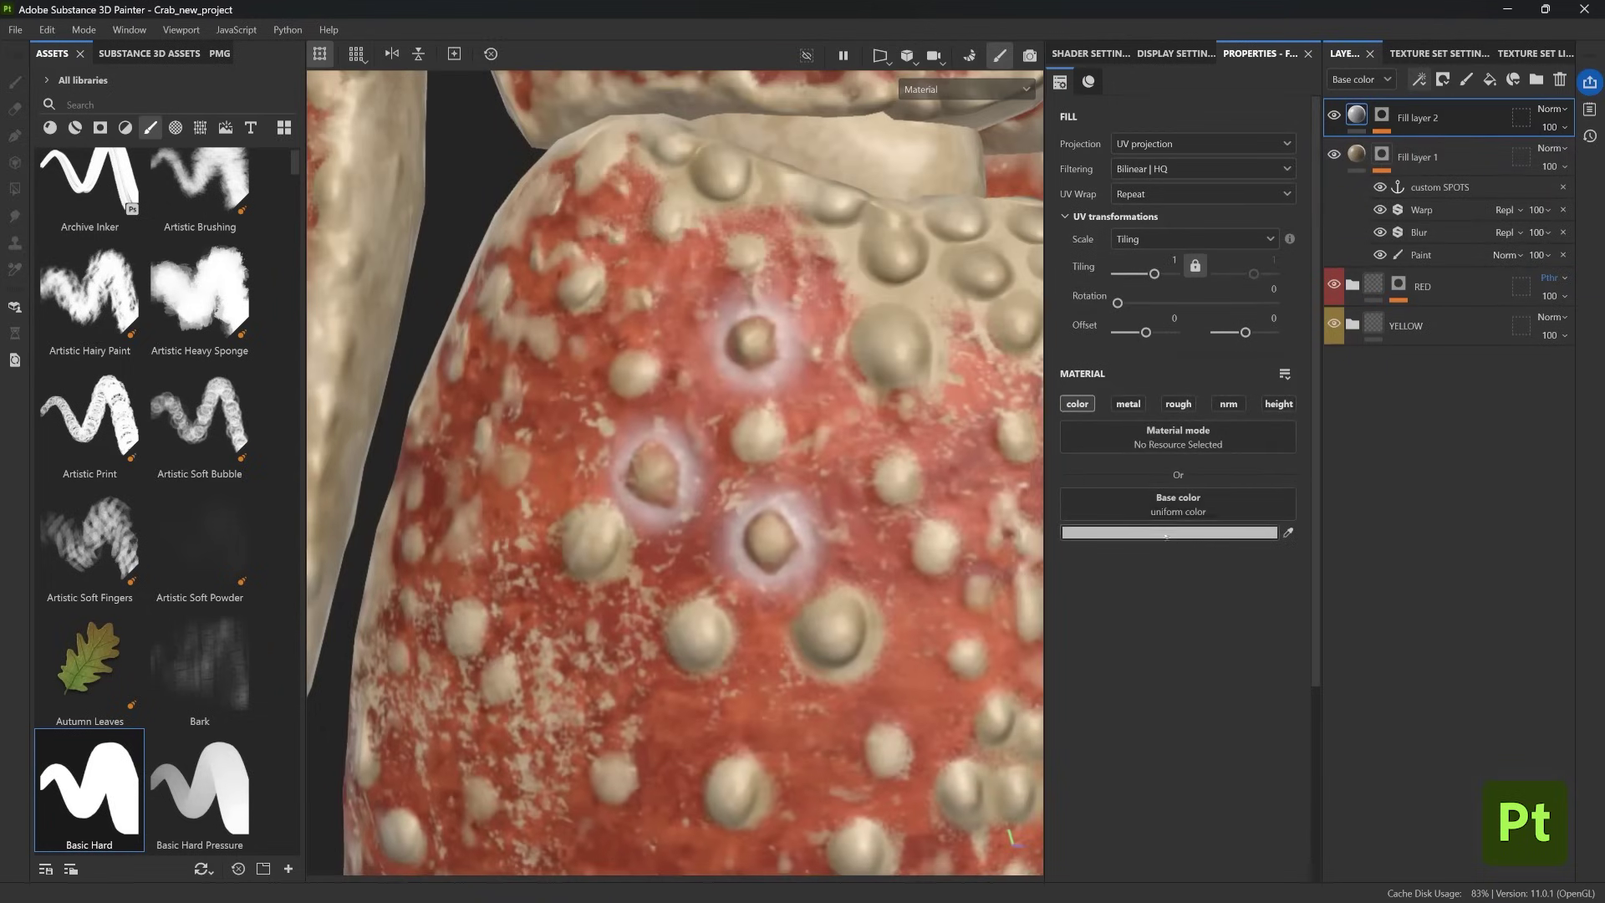
left_click(1288, 533)
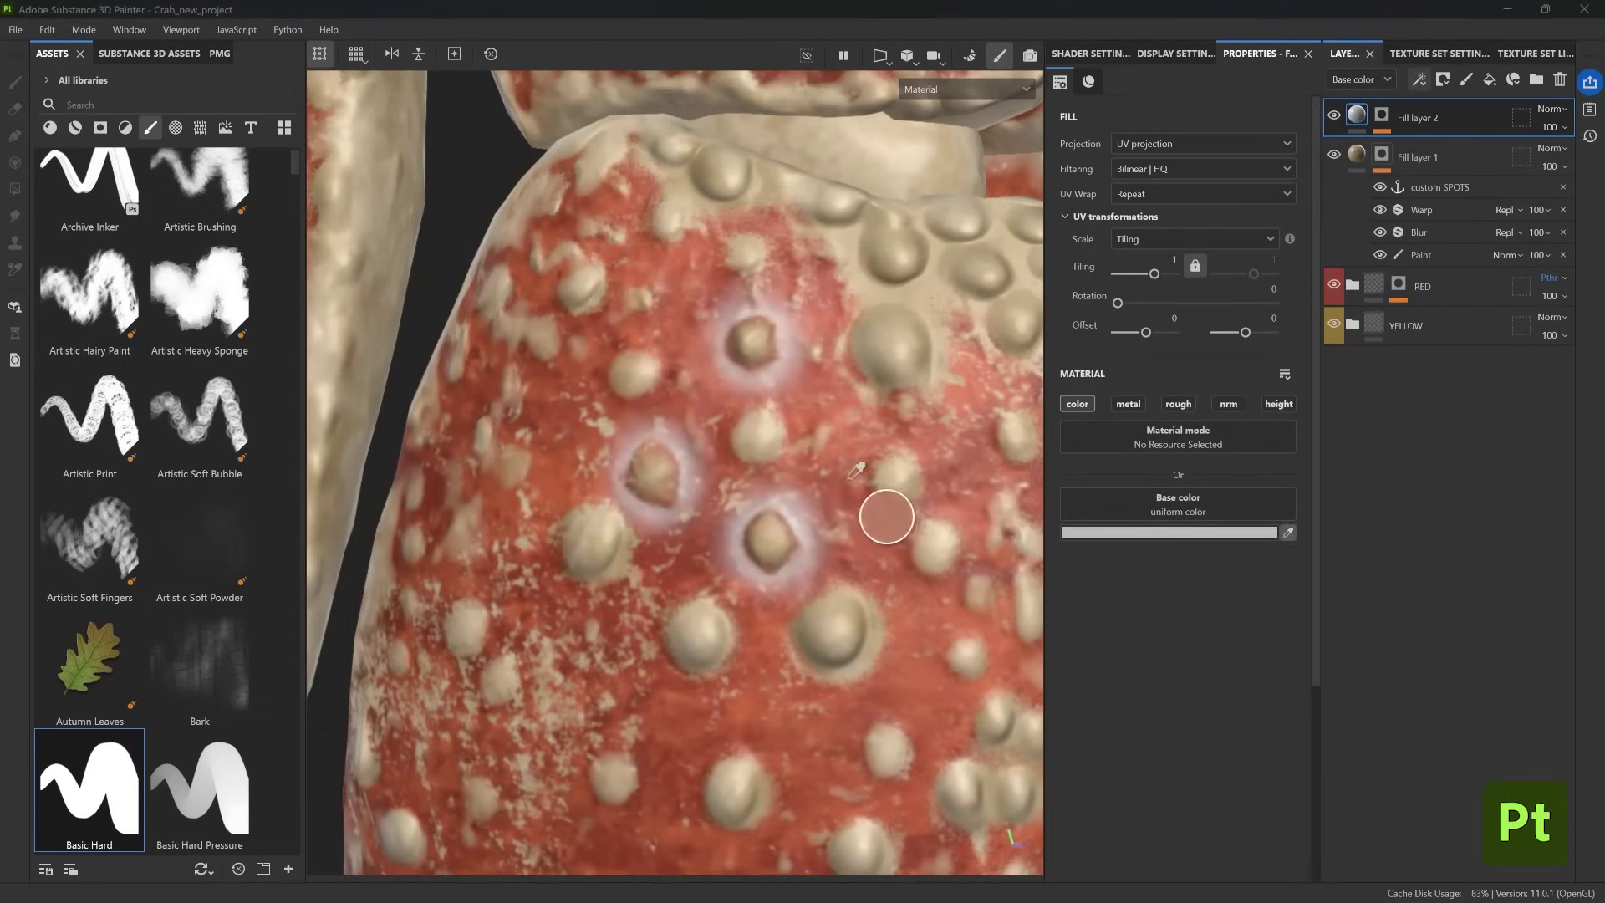
left_click(834, 494)
left_click(1552, 109)
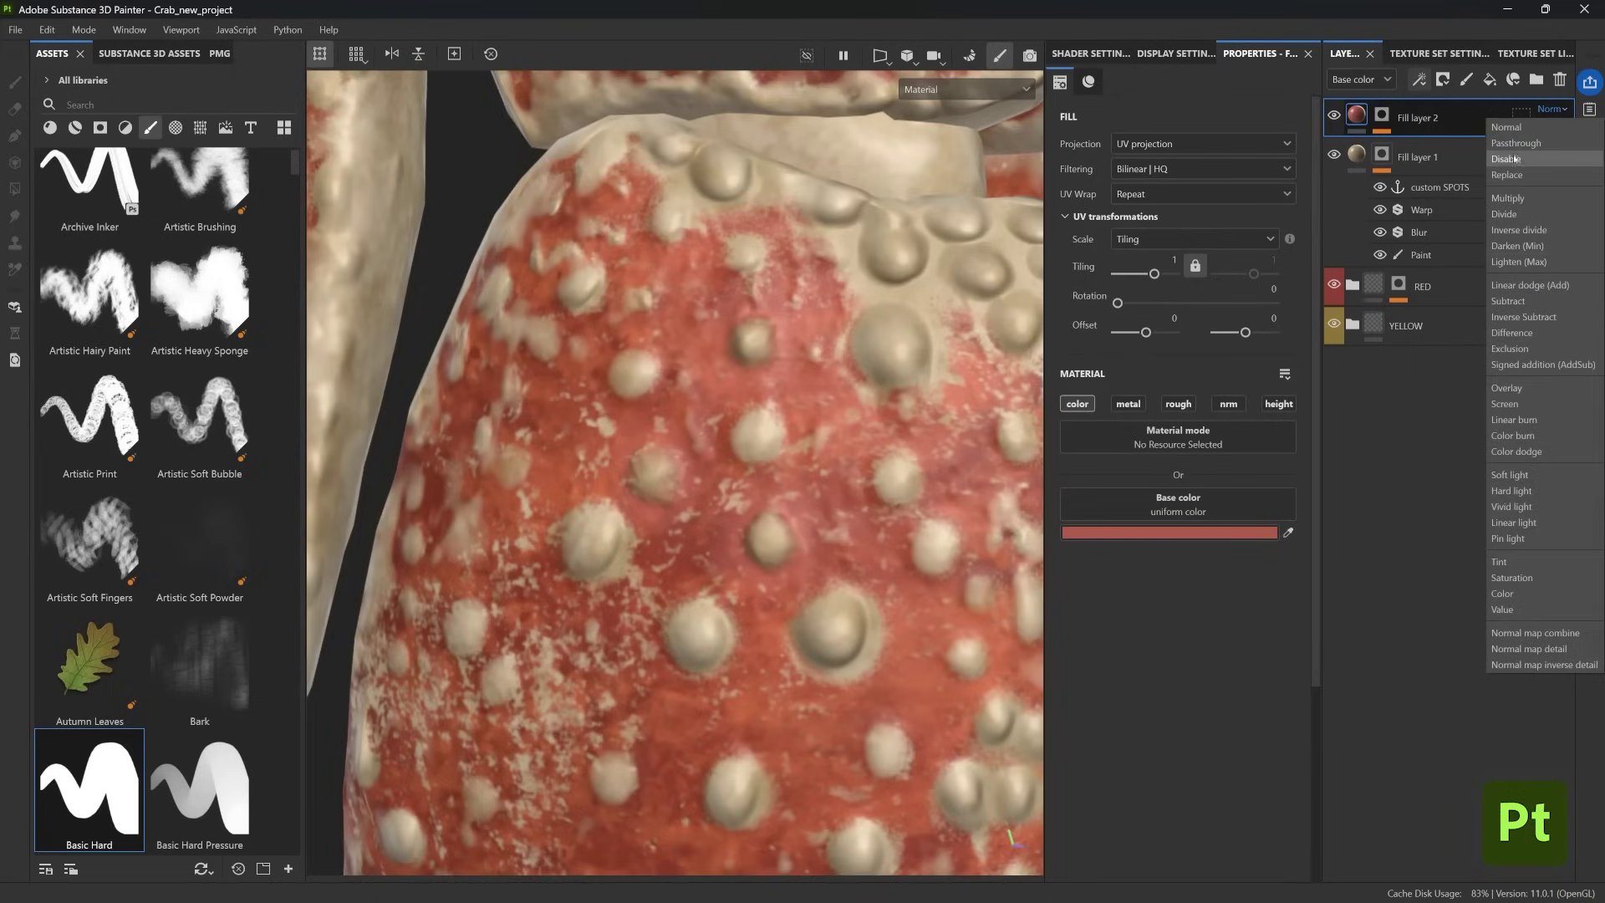
left_click(1508, 198)
- Check the ring effect around the spots, and enable roughness on the ring fill layer with an increased value
right_click_drag(1167, 335, 1062, 360, "alt")
left_click_drag(836, 451, 894, 447, "alt")
left_click(1336, 116)
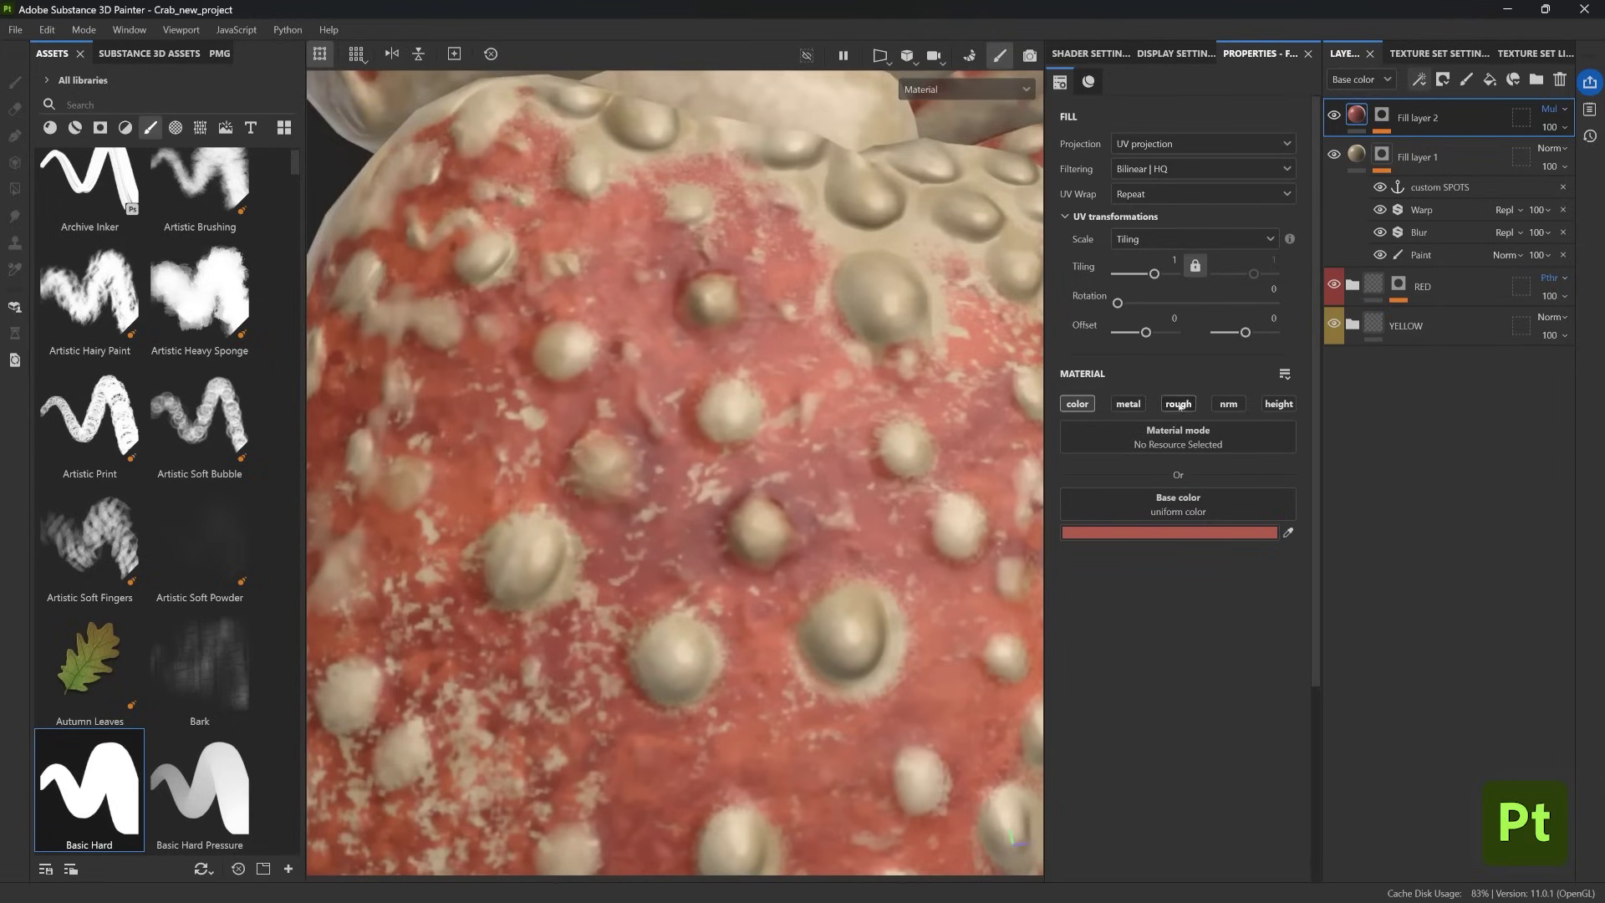
left_click(1179, 405)
left_click_drag(1103, 609, 1198, 605)
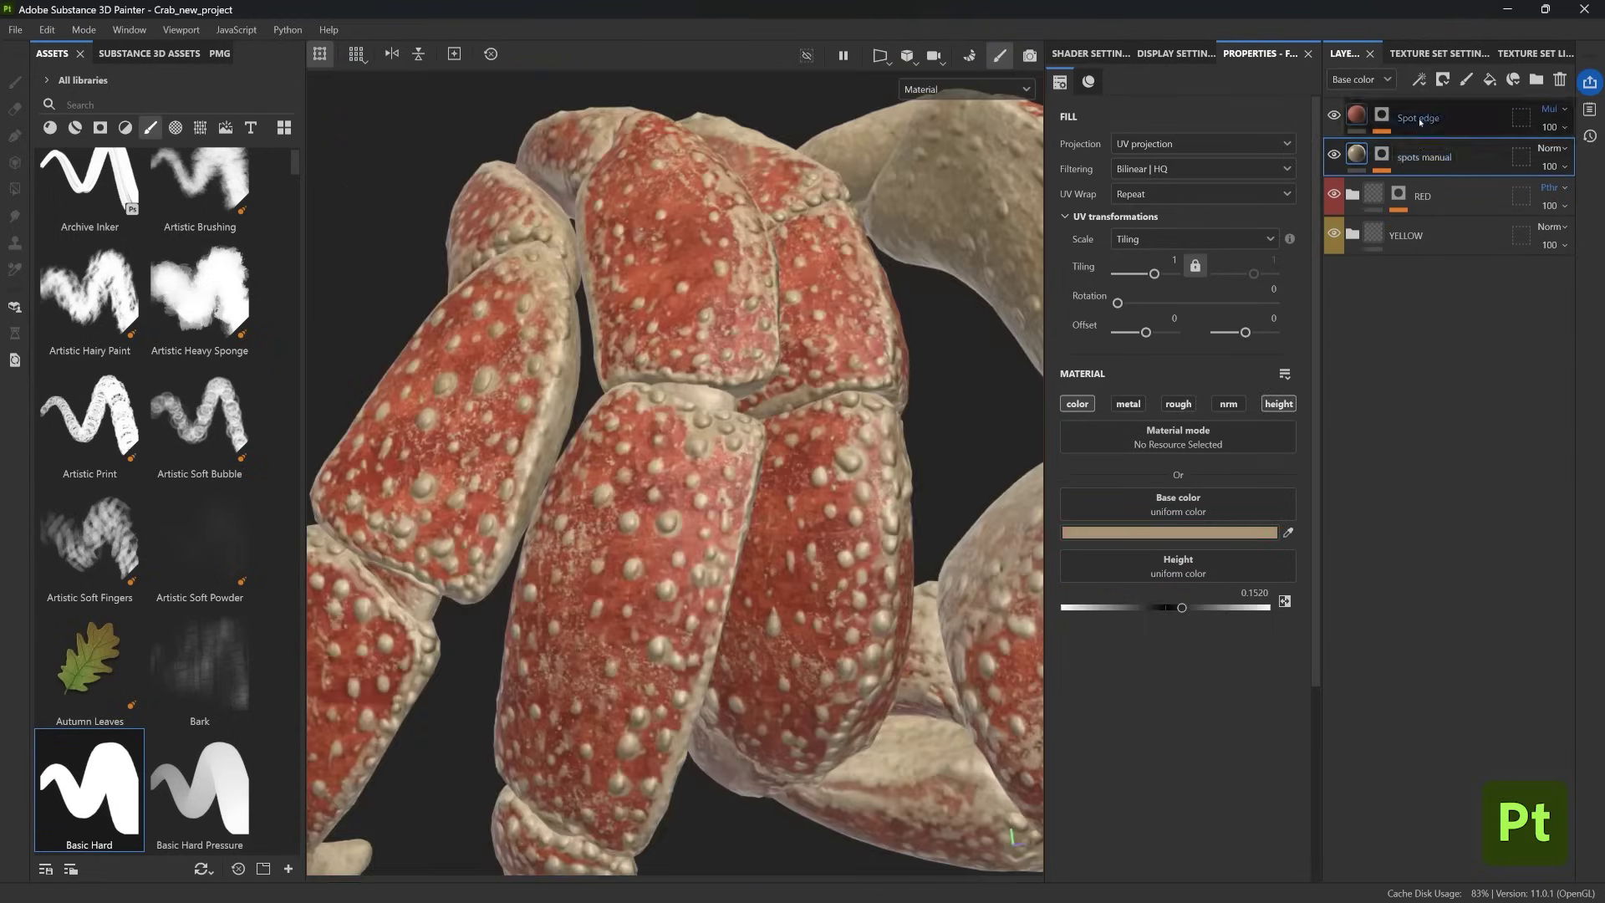
- Group the "Spot edge" and "spots manual" layers into a folder named "SPOTS" and set its blending mode to Passthrough
left_click(1419, 122, "ctrl")
key("ctrl+g")
double_click(1414, 115)
type("SPOTS")
key("Return")
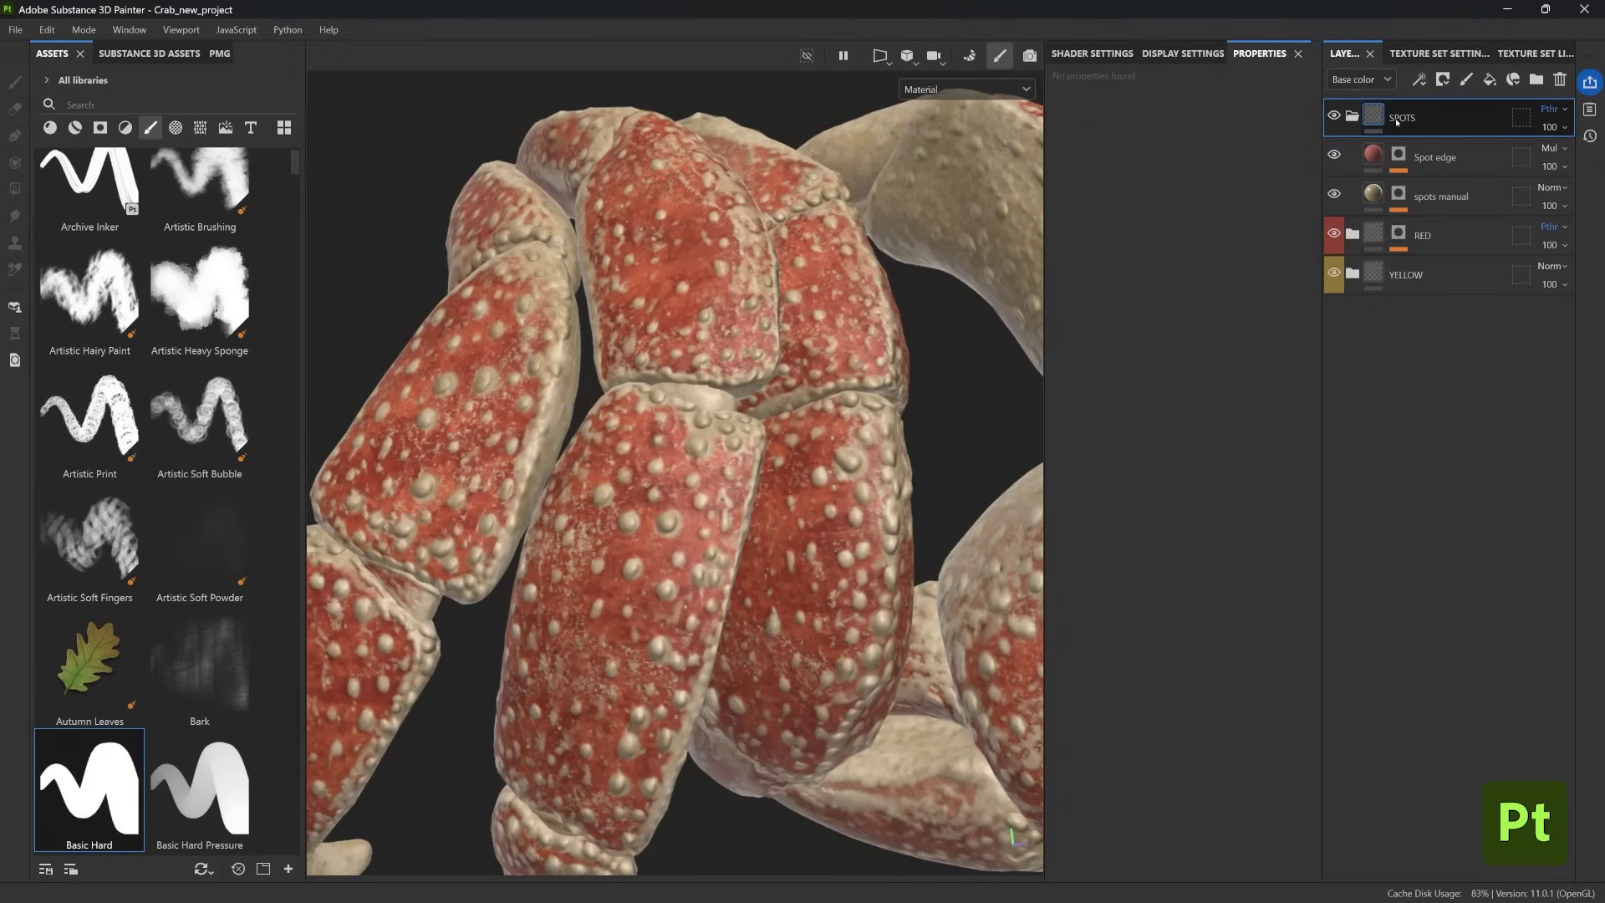
left_click(1551, 109)
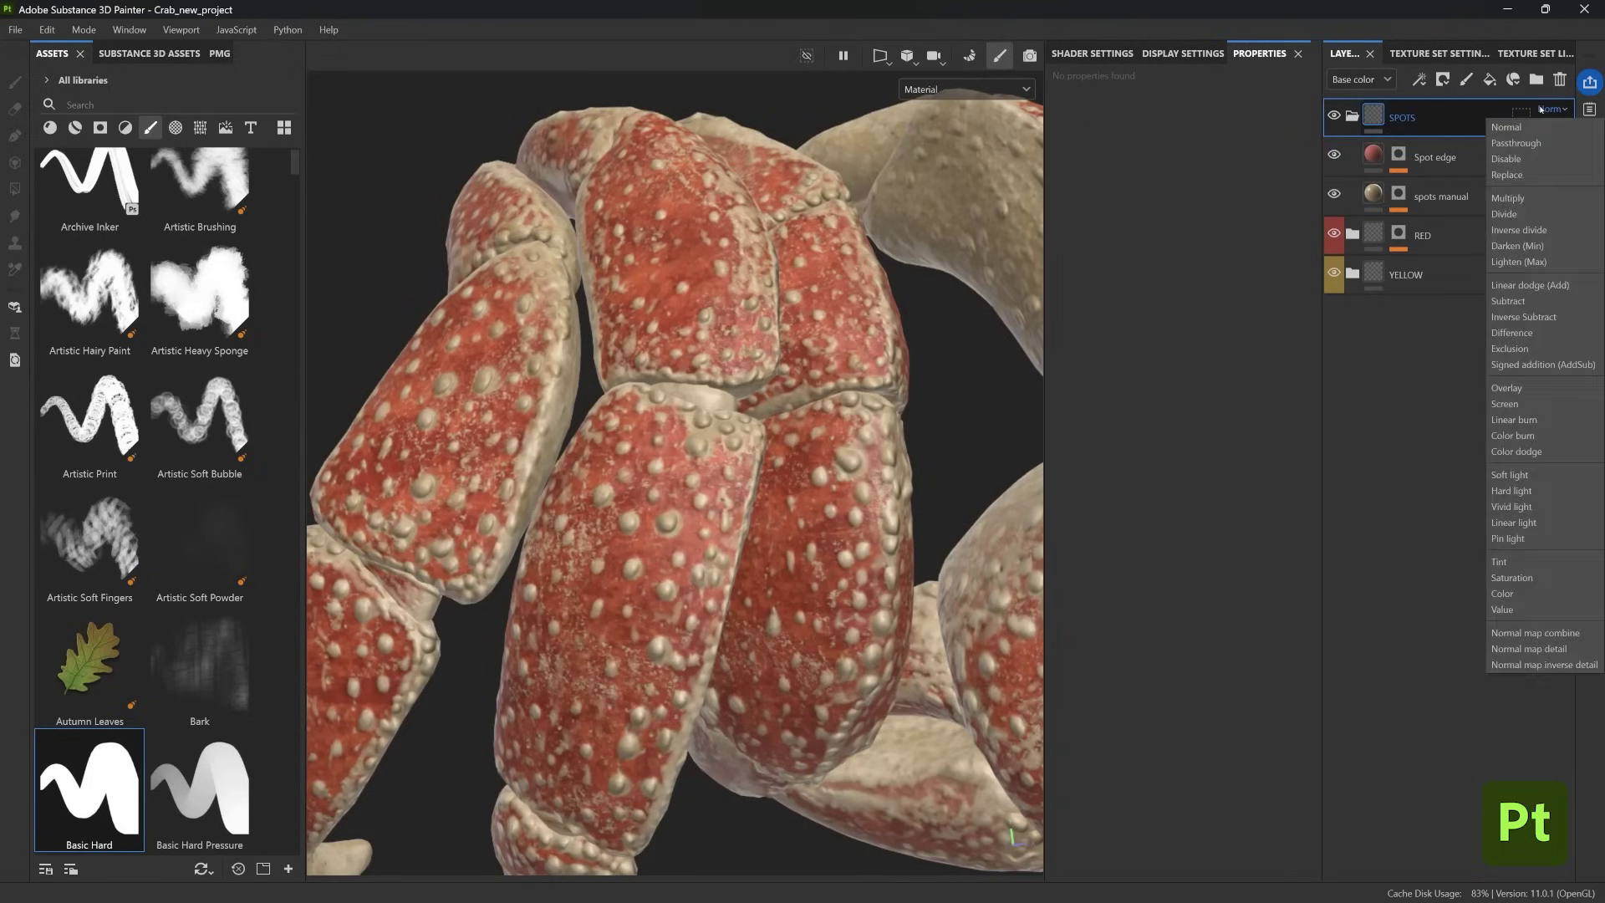
left_click(1525, 143)
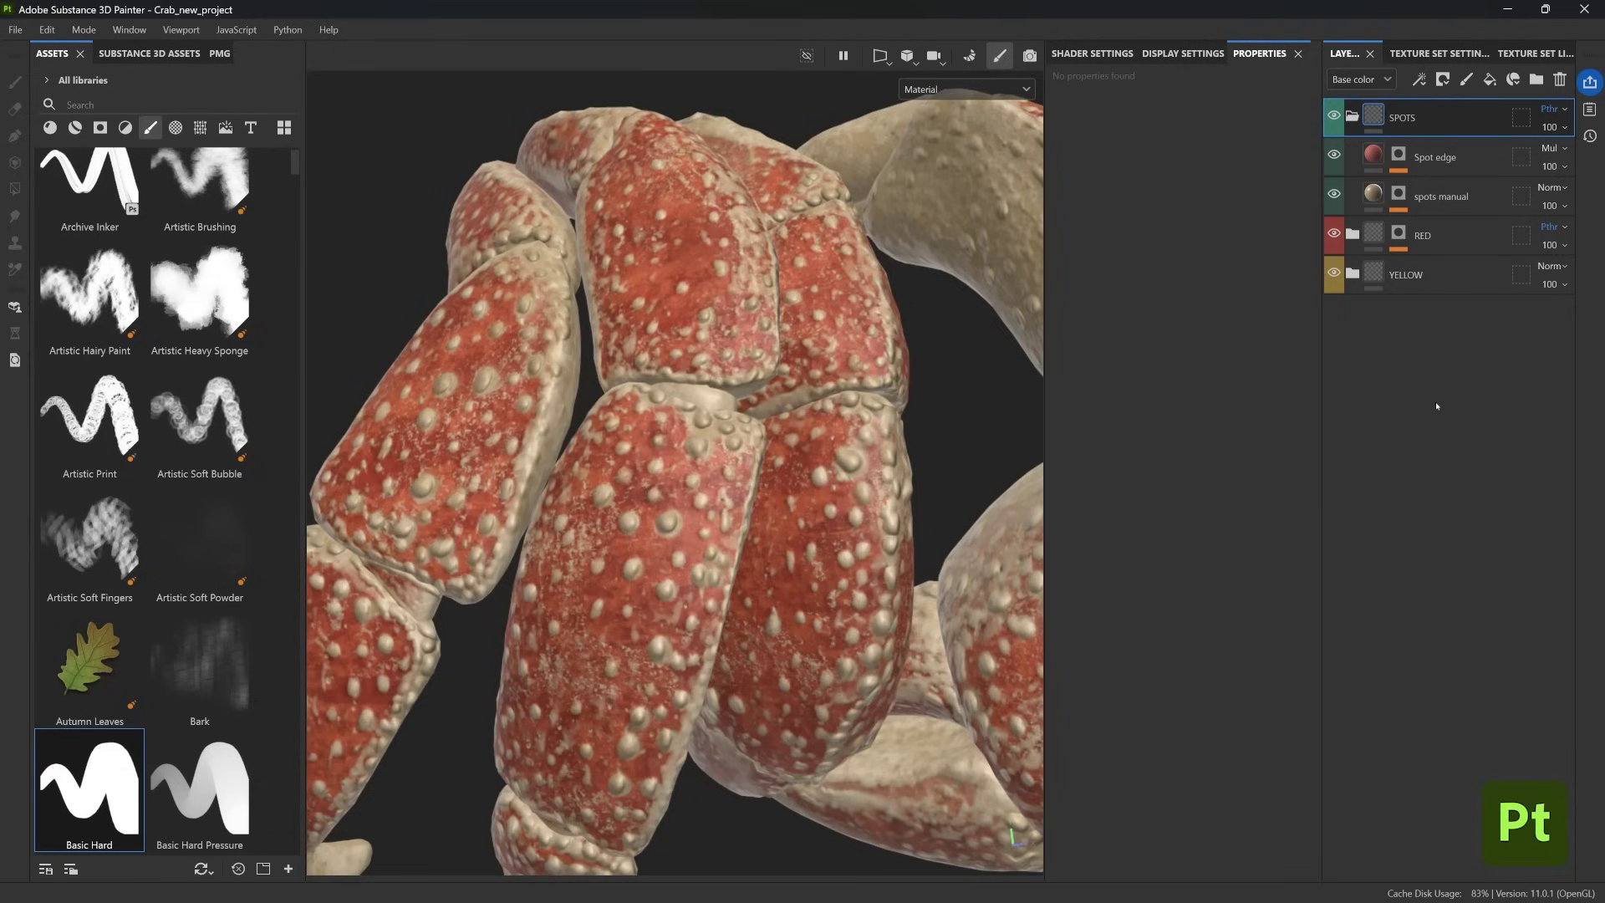
- Paint additional spots on the leg segments using the Paint effect in the "spots manual" mask
left_click(1399, 198)
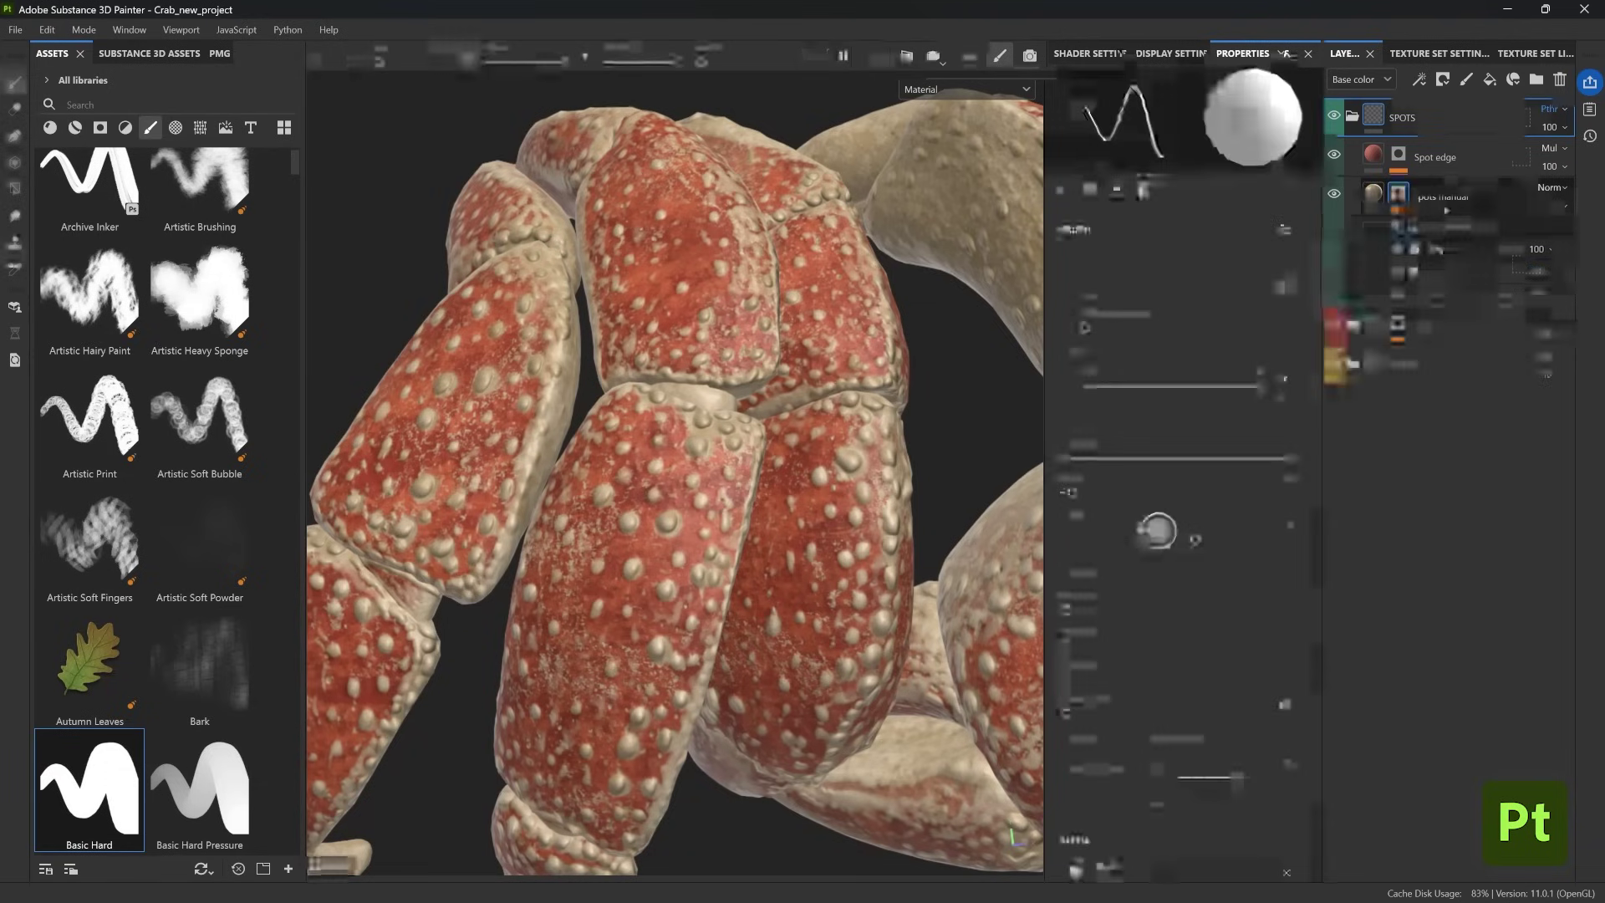
left_click(1437, 294)
left_click(1439, 296)
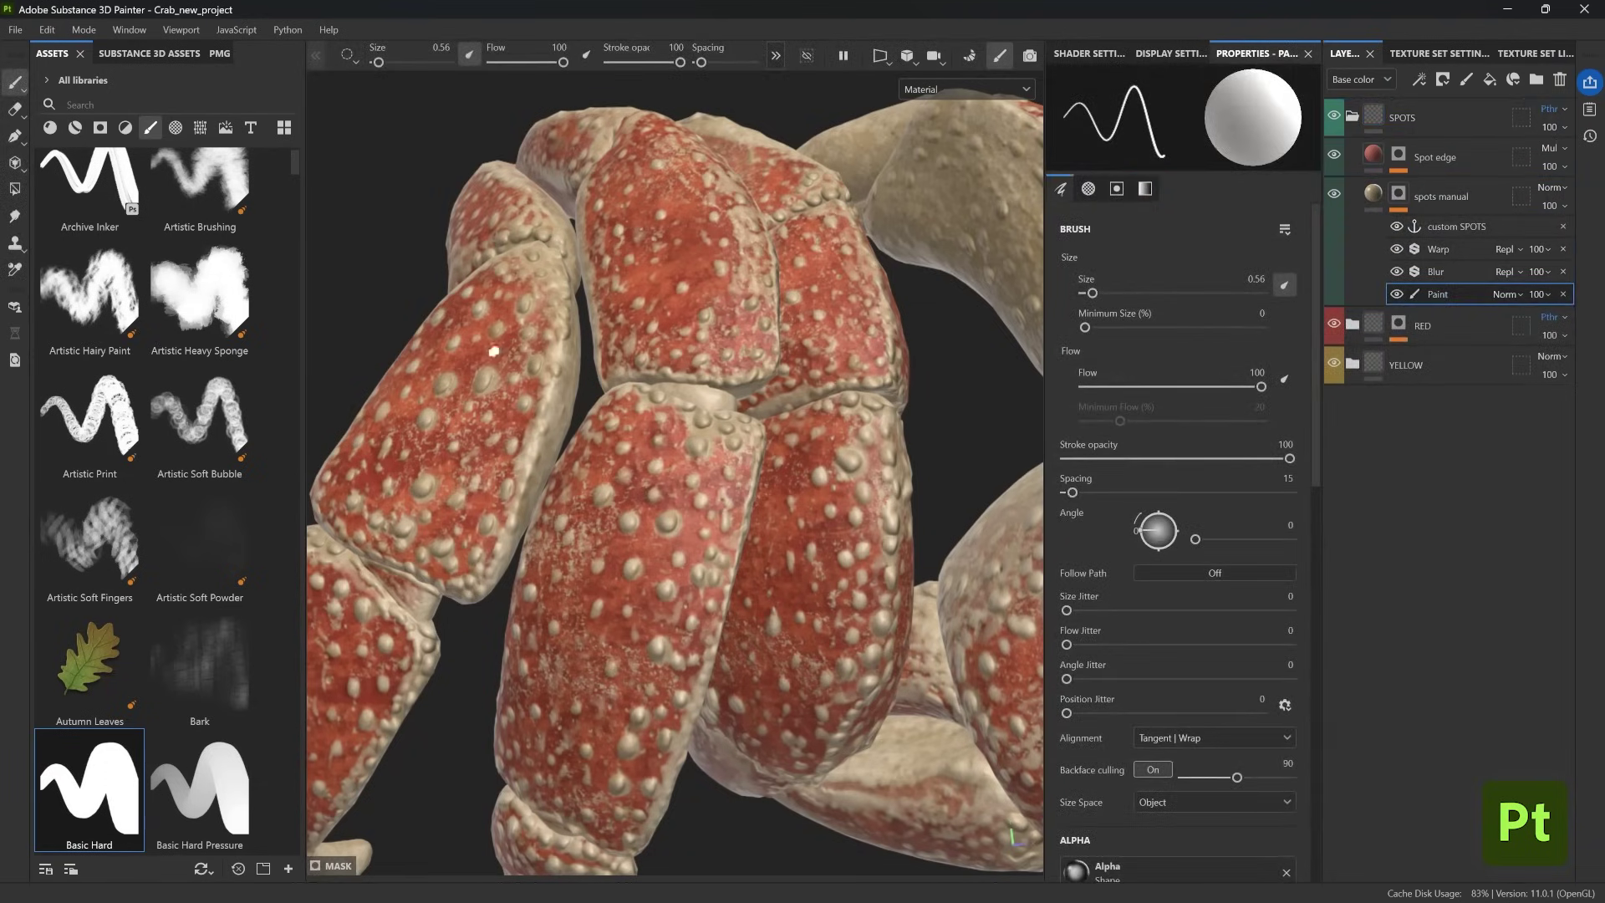
right_click_drag(656, 453, 774, 487, "alt")
left_click_drag(774, 488, 840, 484, "alt")
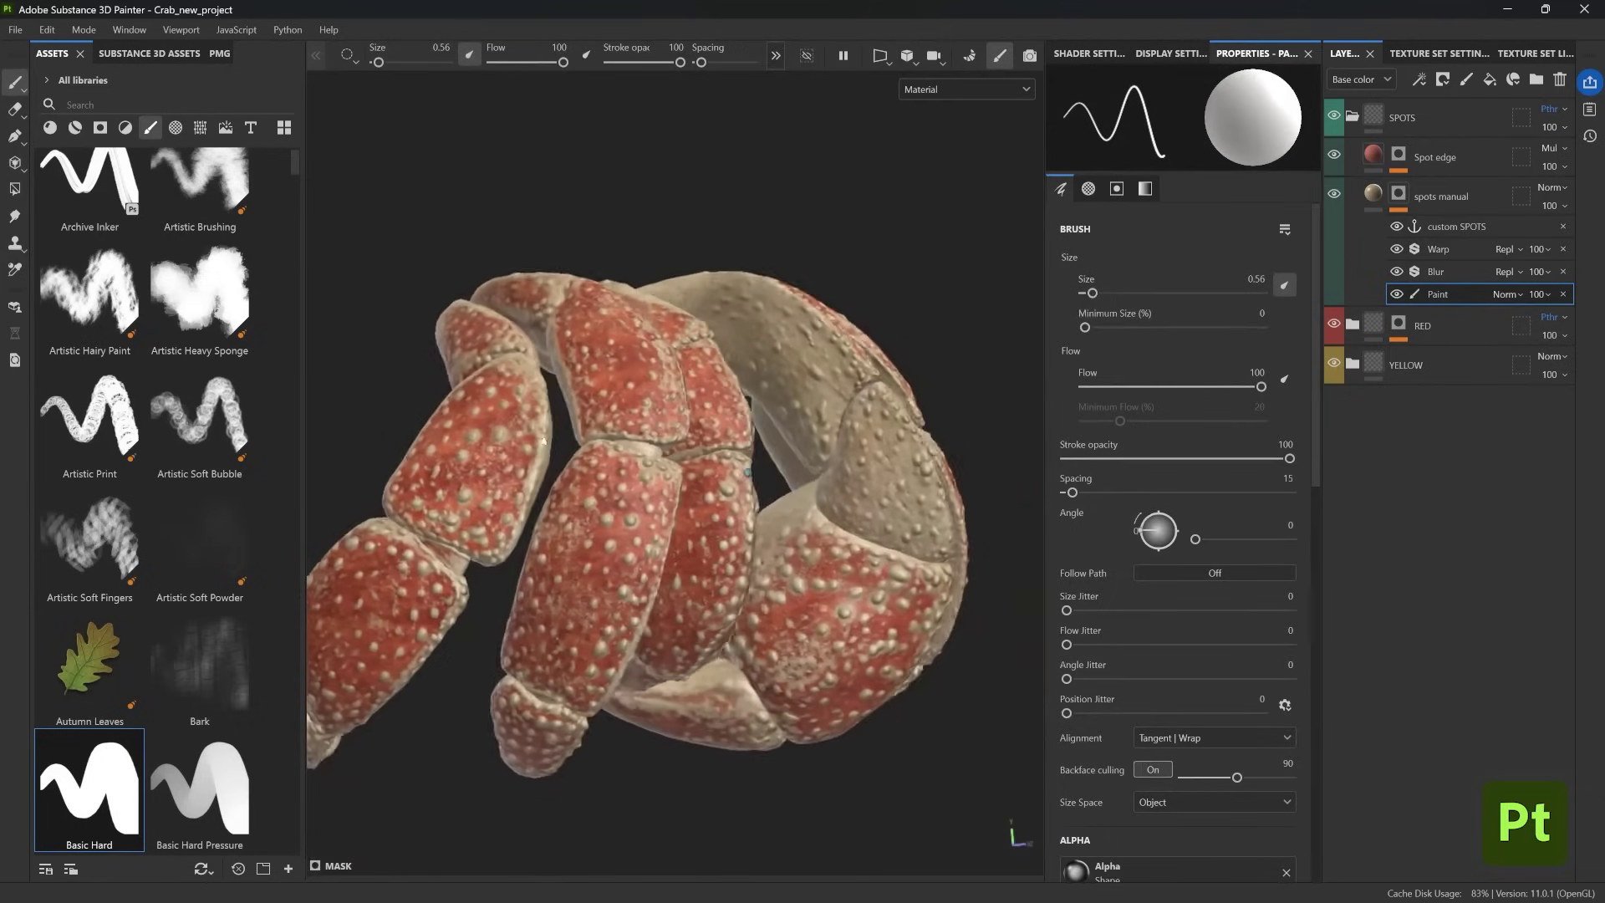
right_click_drag(840, 485, 614, 483, "alt")
left_click_drag(614, 483, 629, 443, "alt")
right_click_drag(629, 443, 569, 373, "alt")
left_click(544, 365)
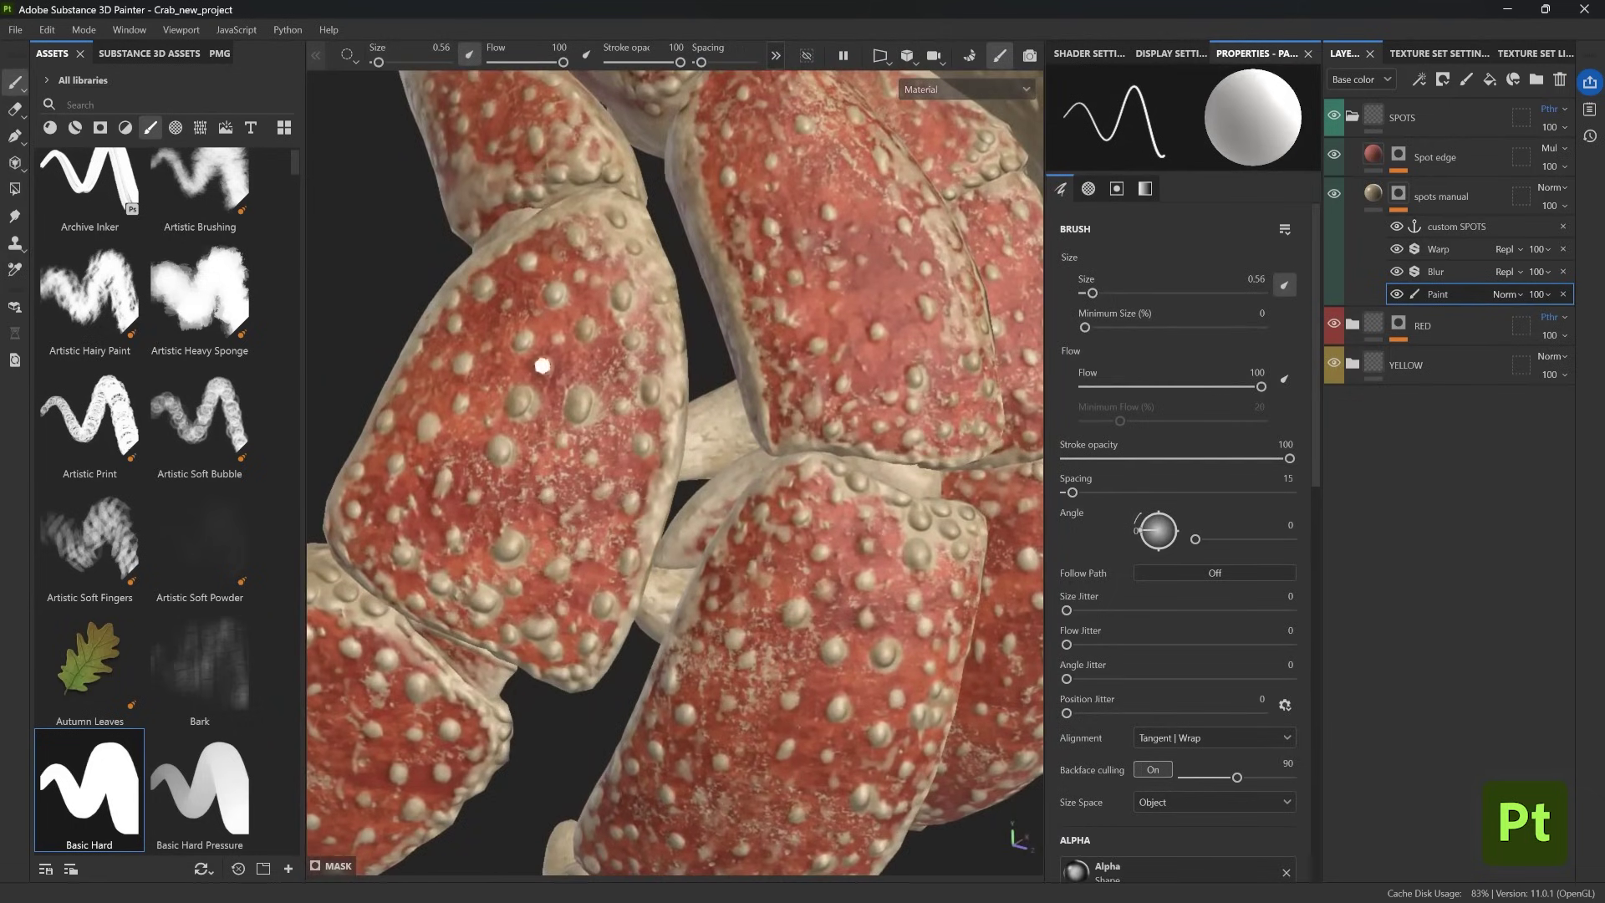
left_click(594, 362)
mouse_move(869, 281)
left_mouse_down()
mouse_move(874, 345)
mouse_move(839, 331)
mouse_move(850, 590)
left_mouse_up()
left_click(809, 303)
left_click(909, 342)
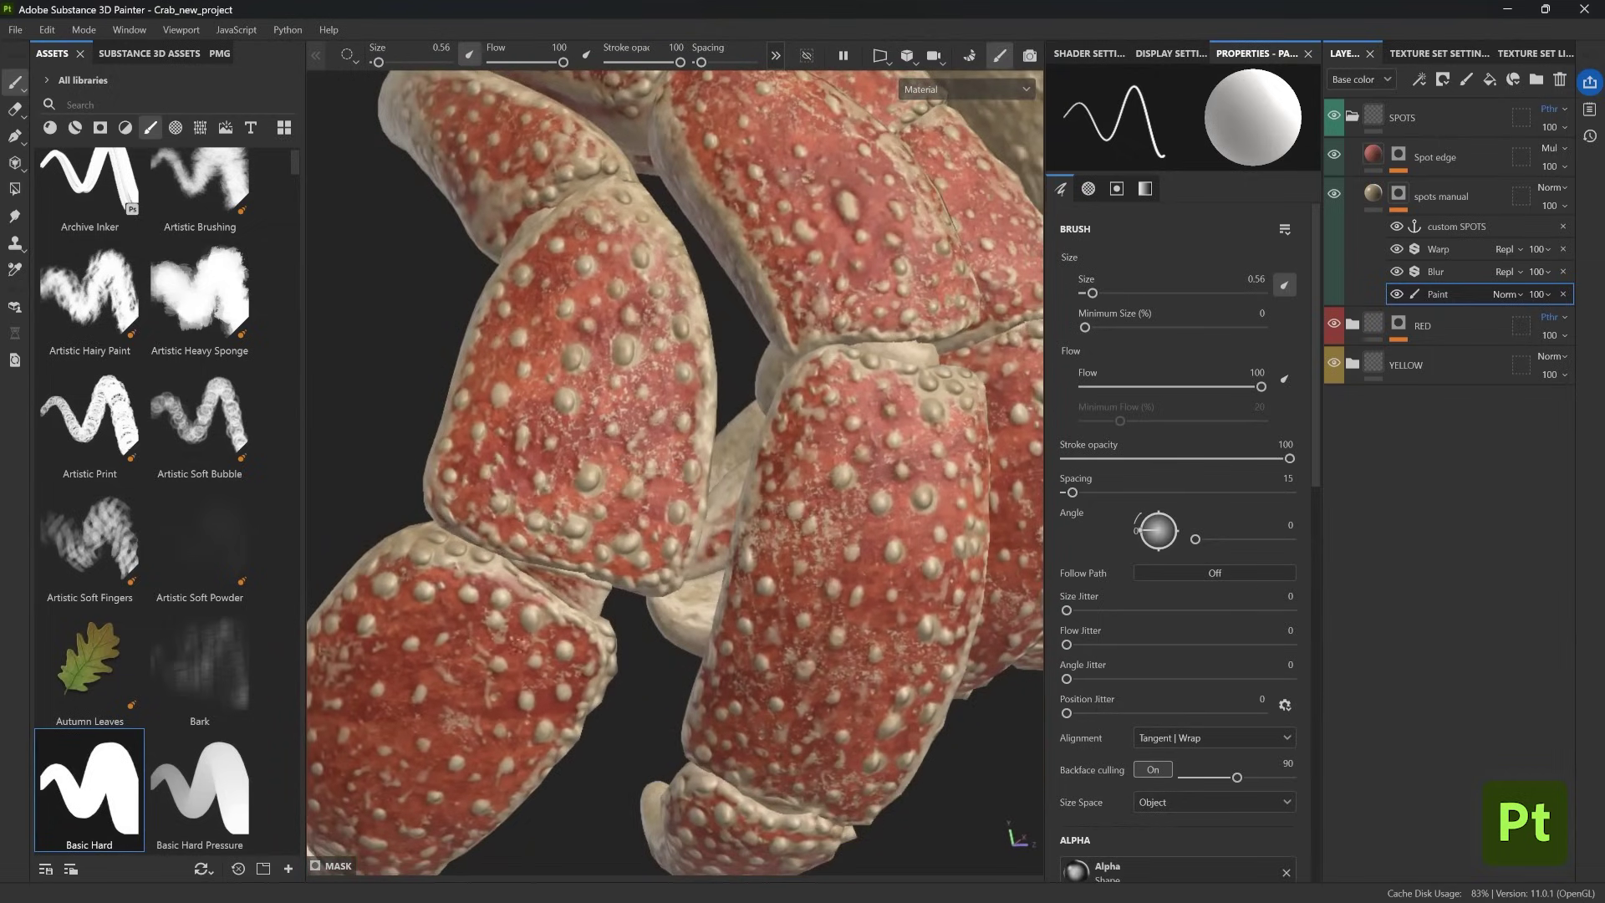
key("f")
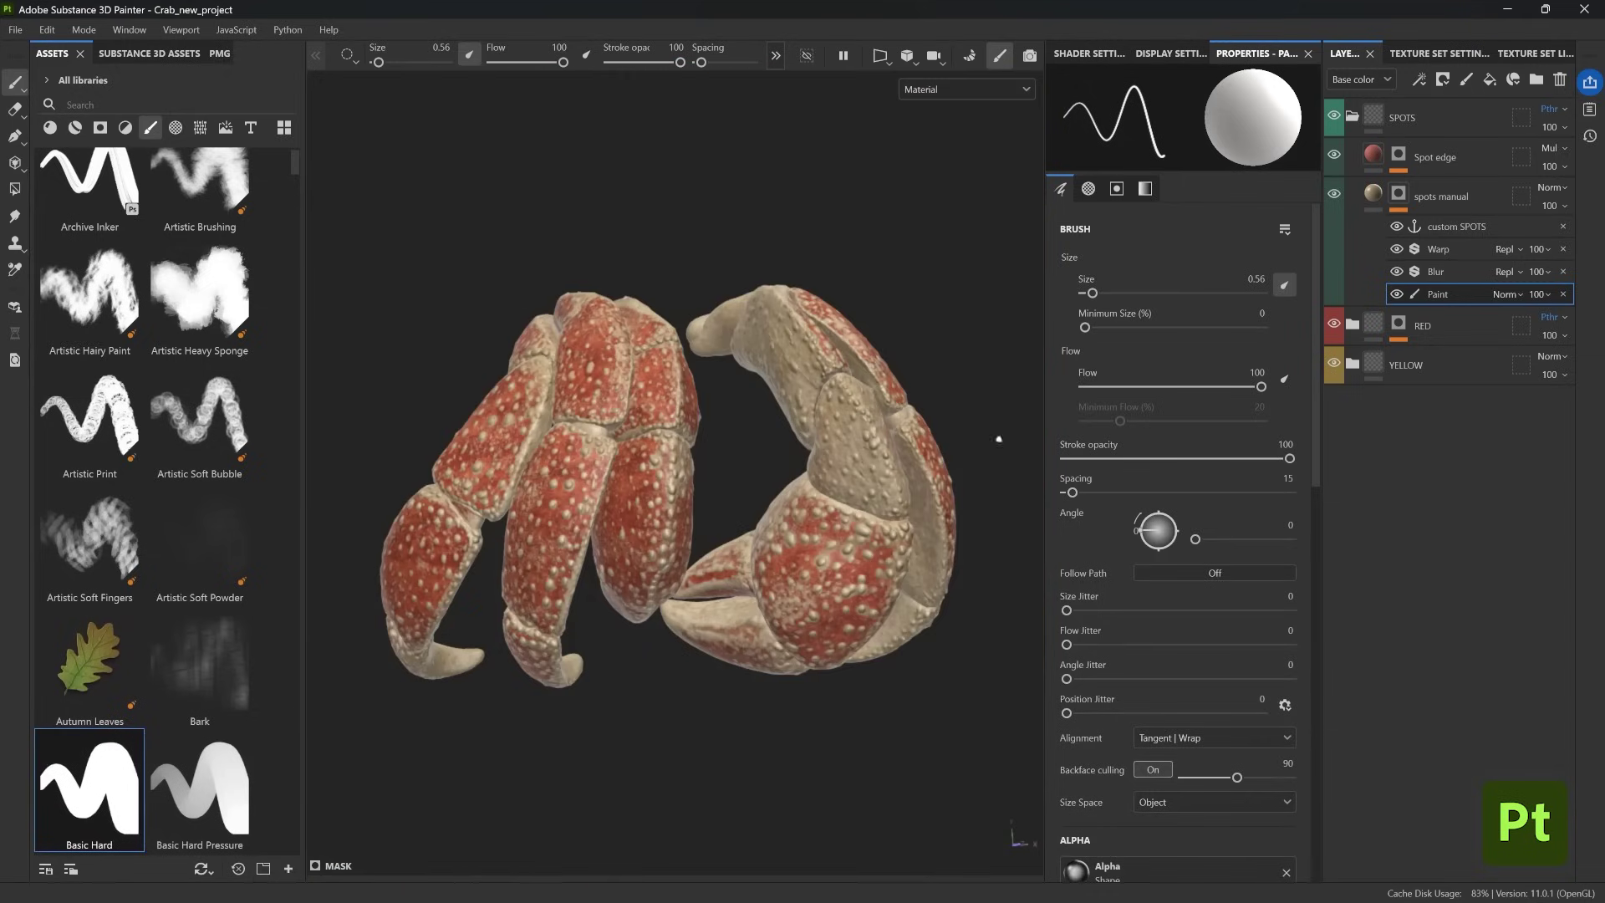
- Expand the RED folder and shift the BASE RED 1 layer's base color to a slightly lighter red
left_click(1351, 324)
left_click(1358, 365)
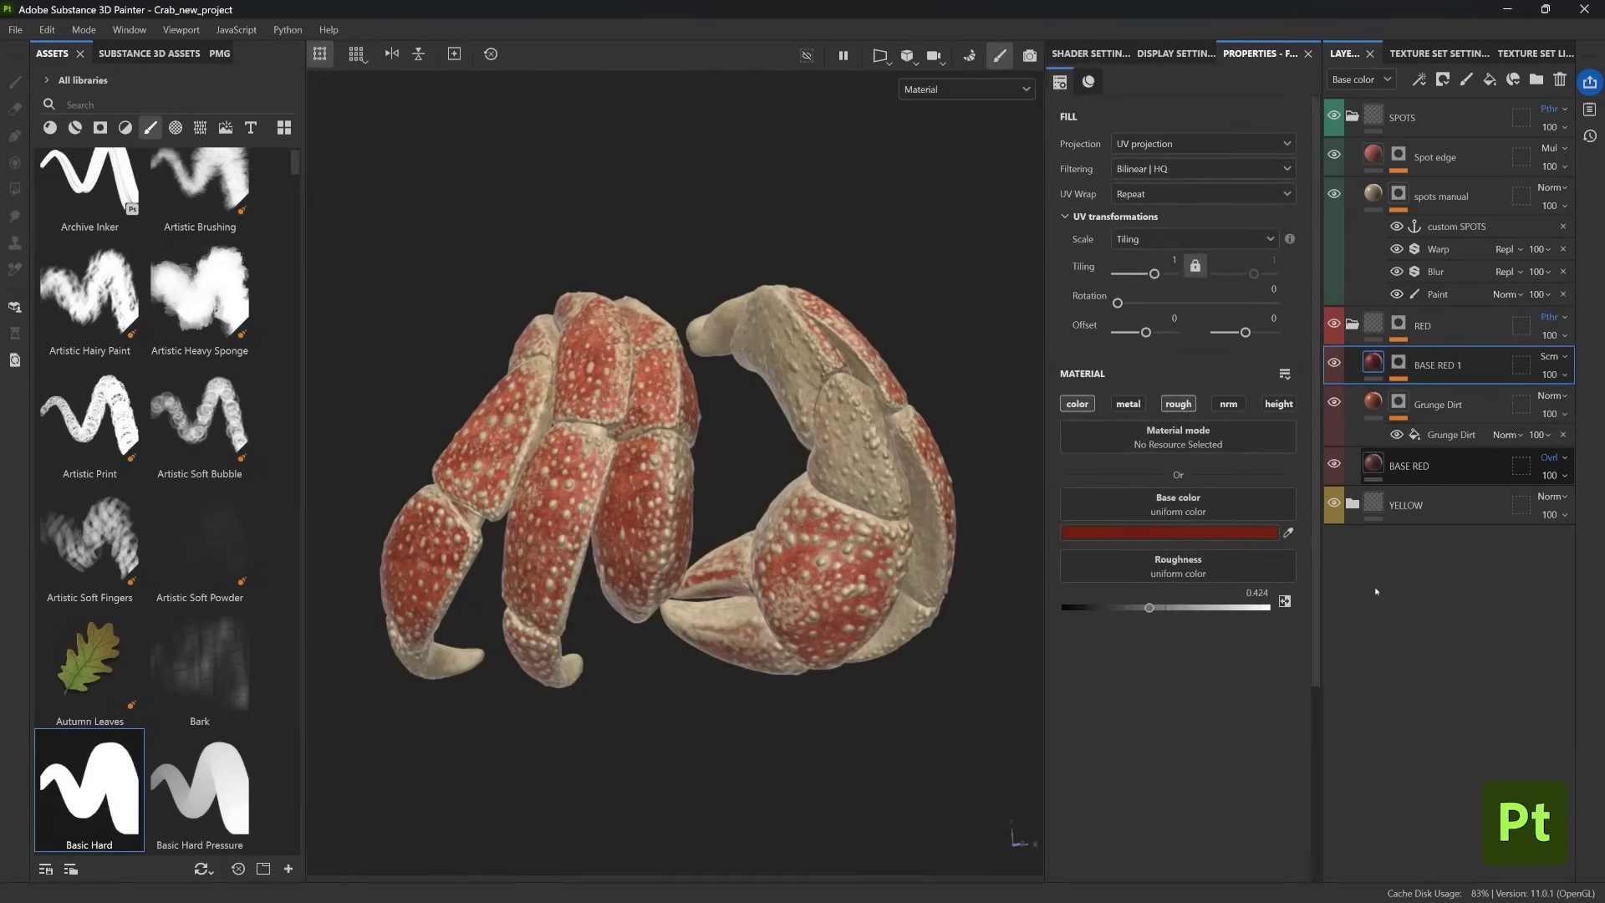
left_click(1197, 533)
mouse_move(1436, 674)
left_mouse_down()
mouse_move(1458, 628)
mouse_move(1404, 679)
mouse_move(1420, 691)
left_mouse_up()
left_click(1482, 545)
- Expand the YELLOW folder and set the BASE YELLOW layer's base color to the tan BEA883
left_click(1352, 504)
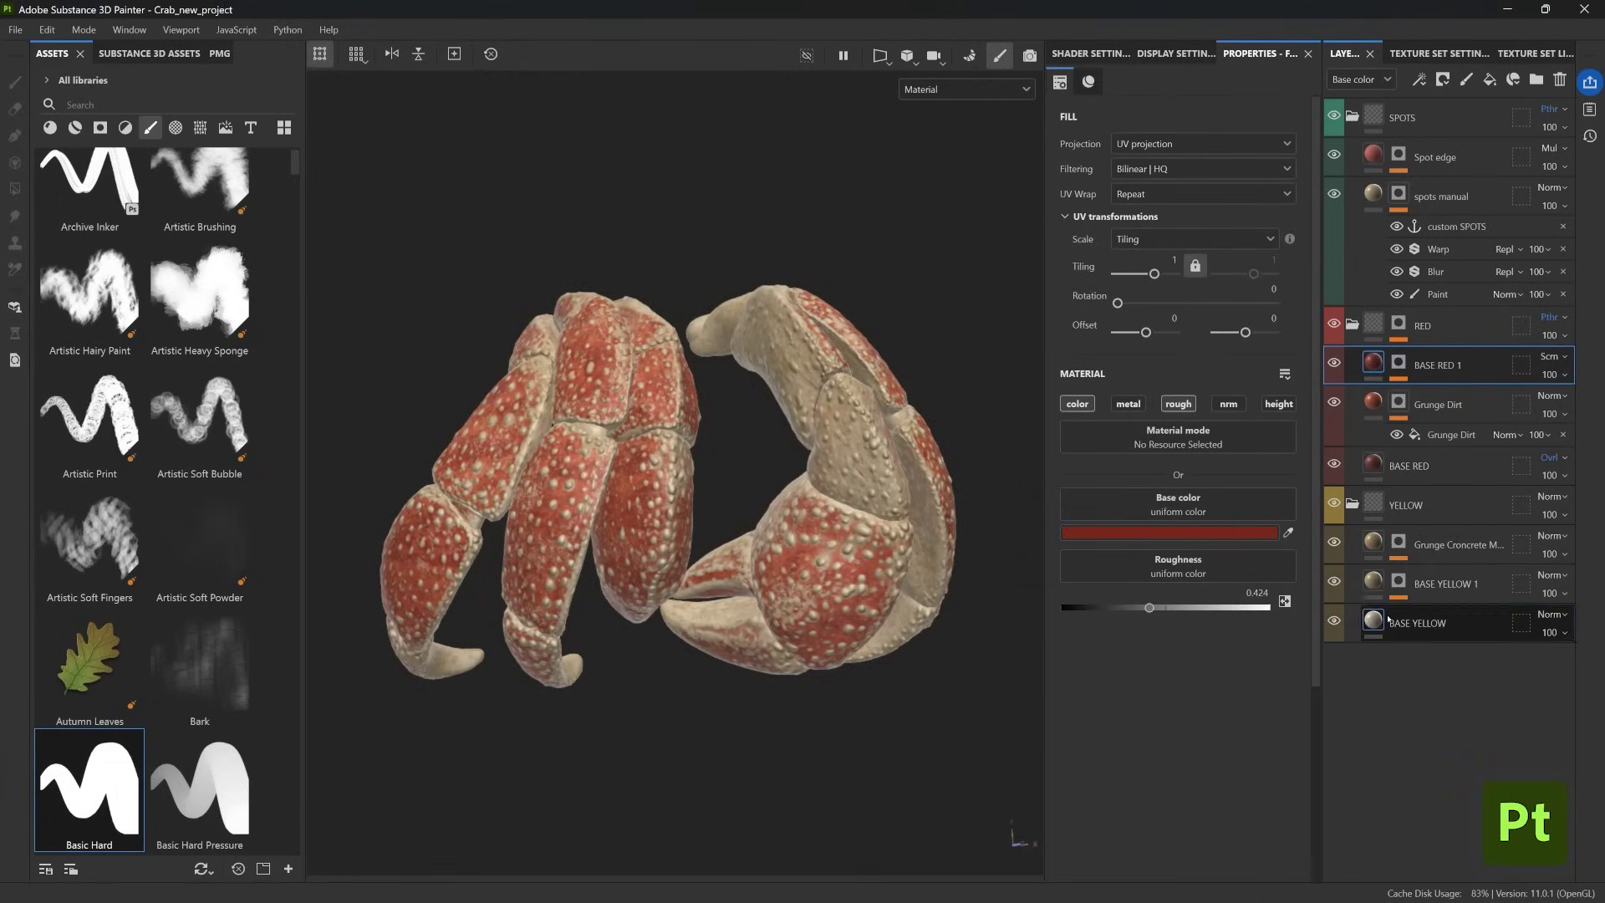
left_click(1387, 617)
left_click(1211, 534)
left_click_drag(1333, 658, 1328, 632)
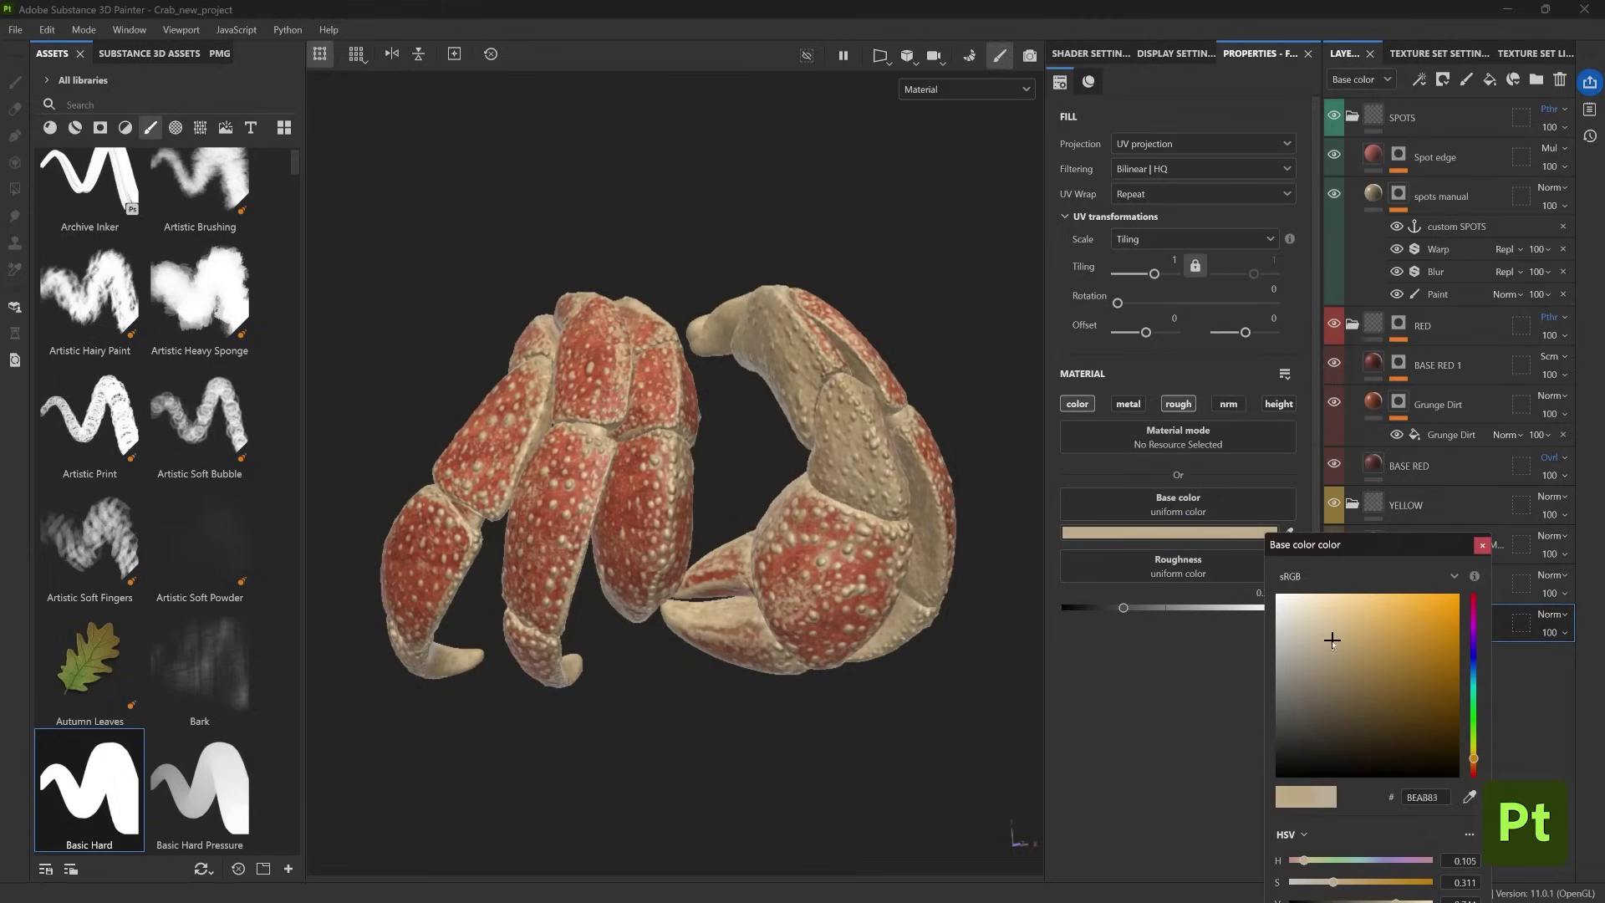
left_click(1482, 545)
- Open the Curvature generator's settings in the RED folder's mask
left_click(1464, 550)
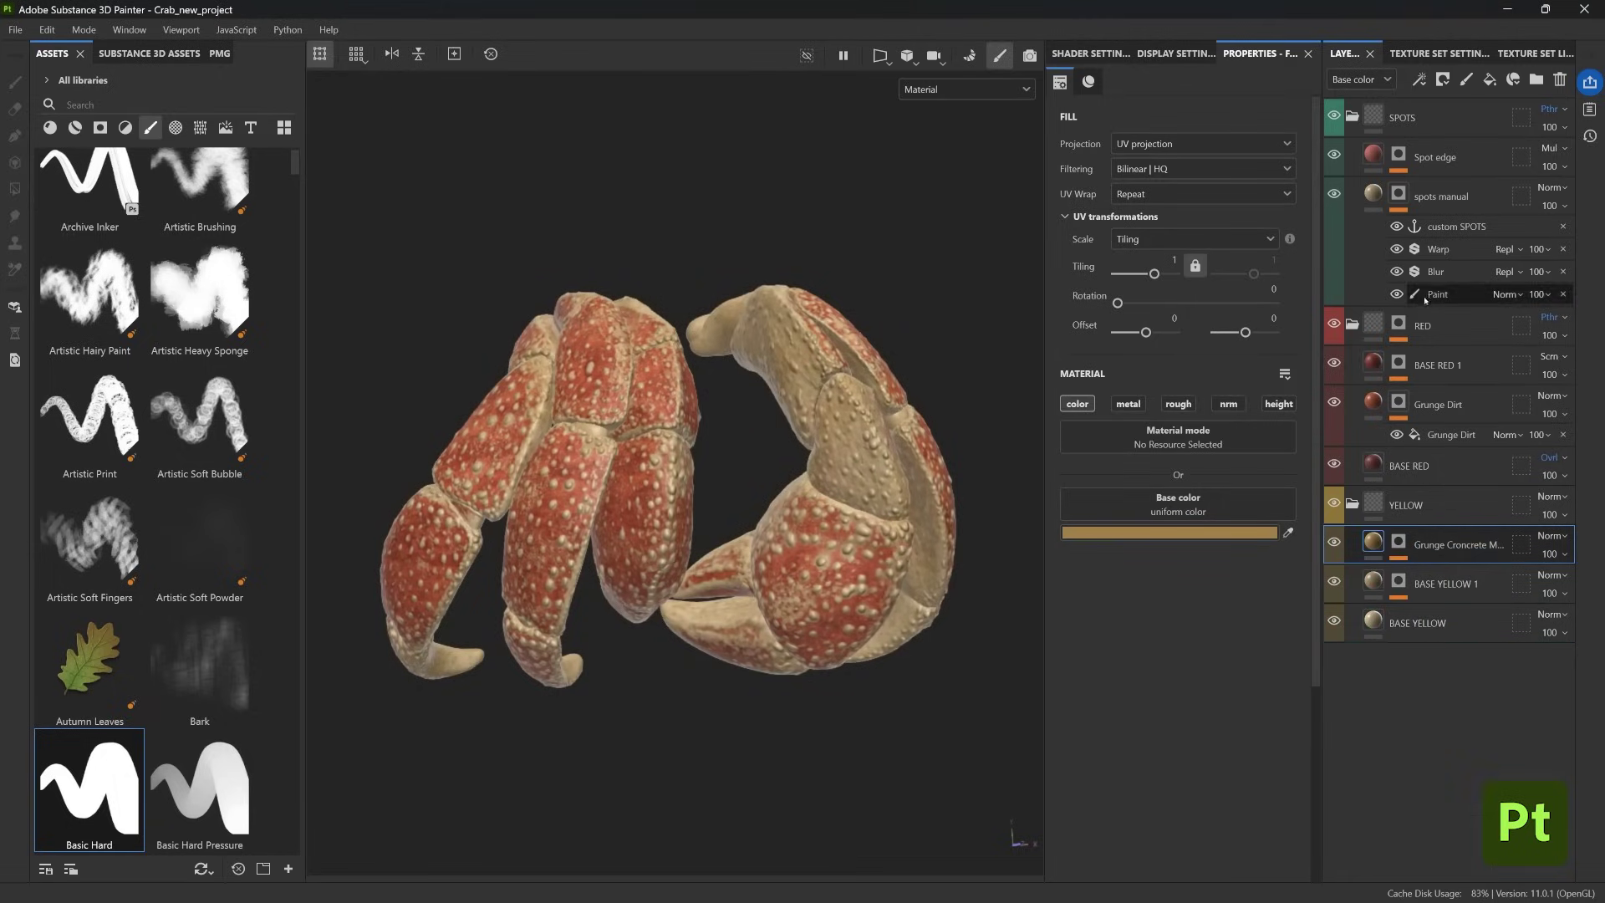
left_click(1398, 323)
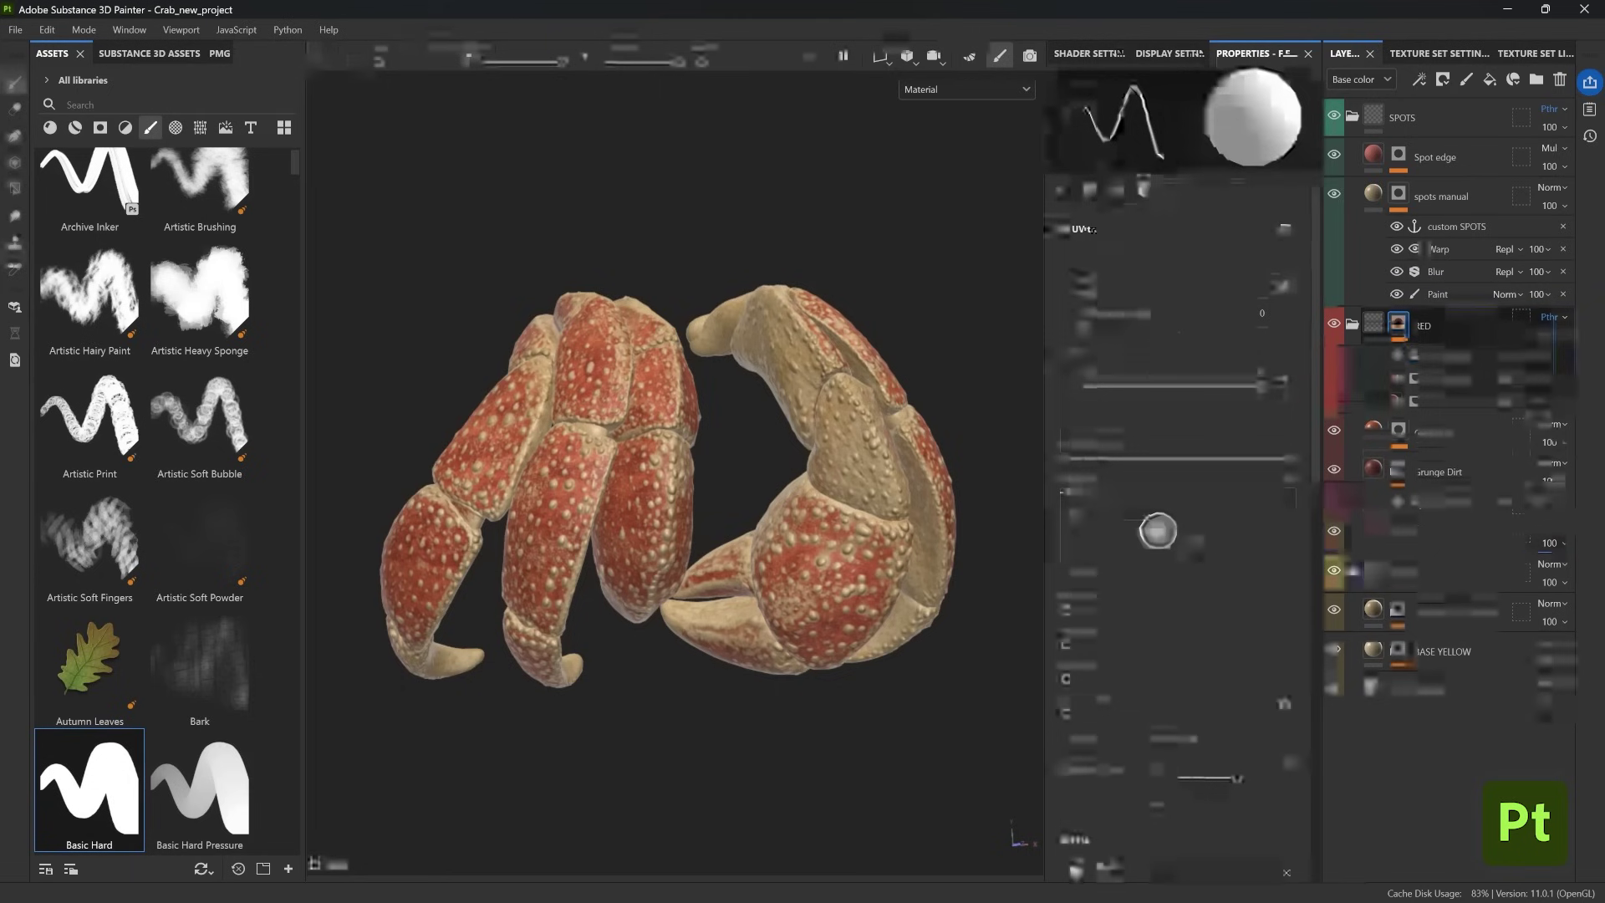
left_click(1441, 400)
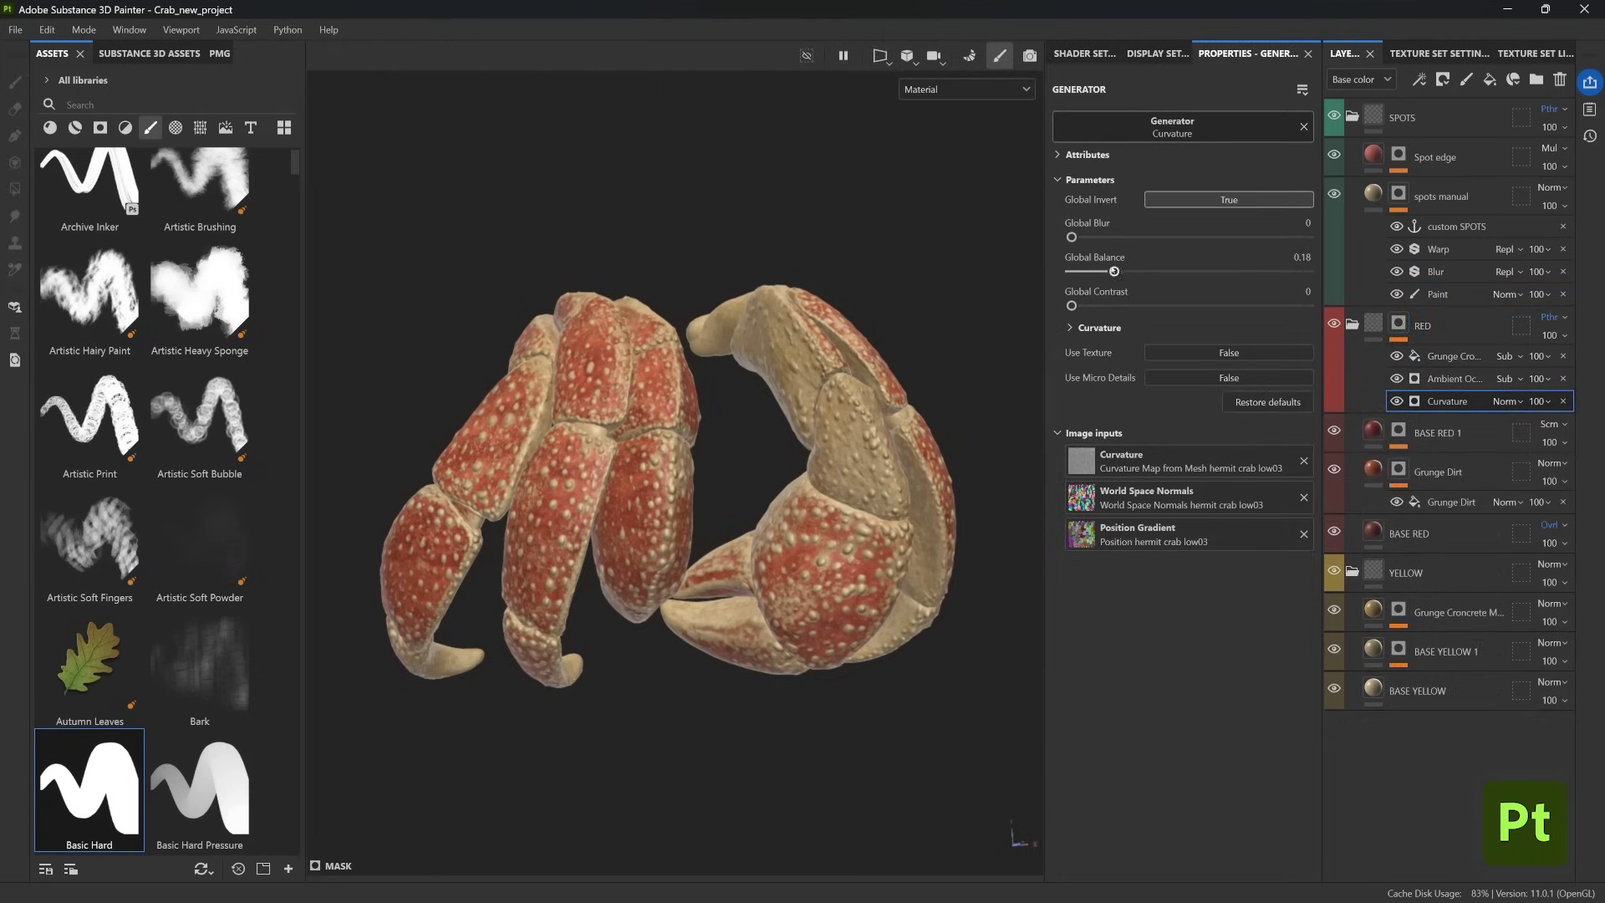